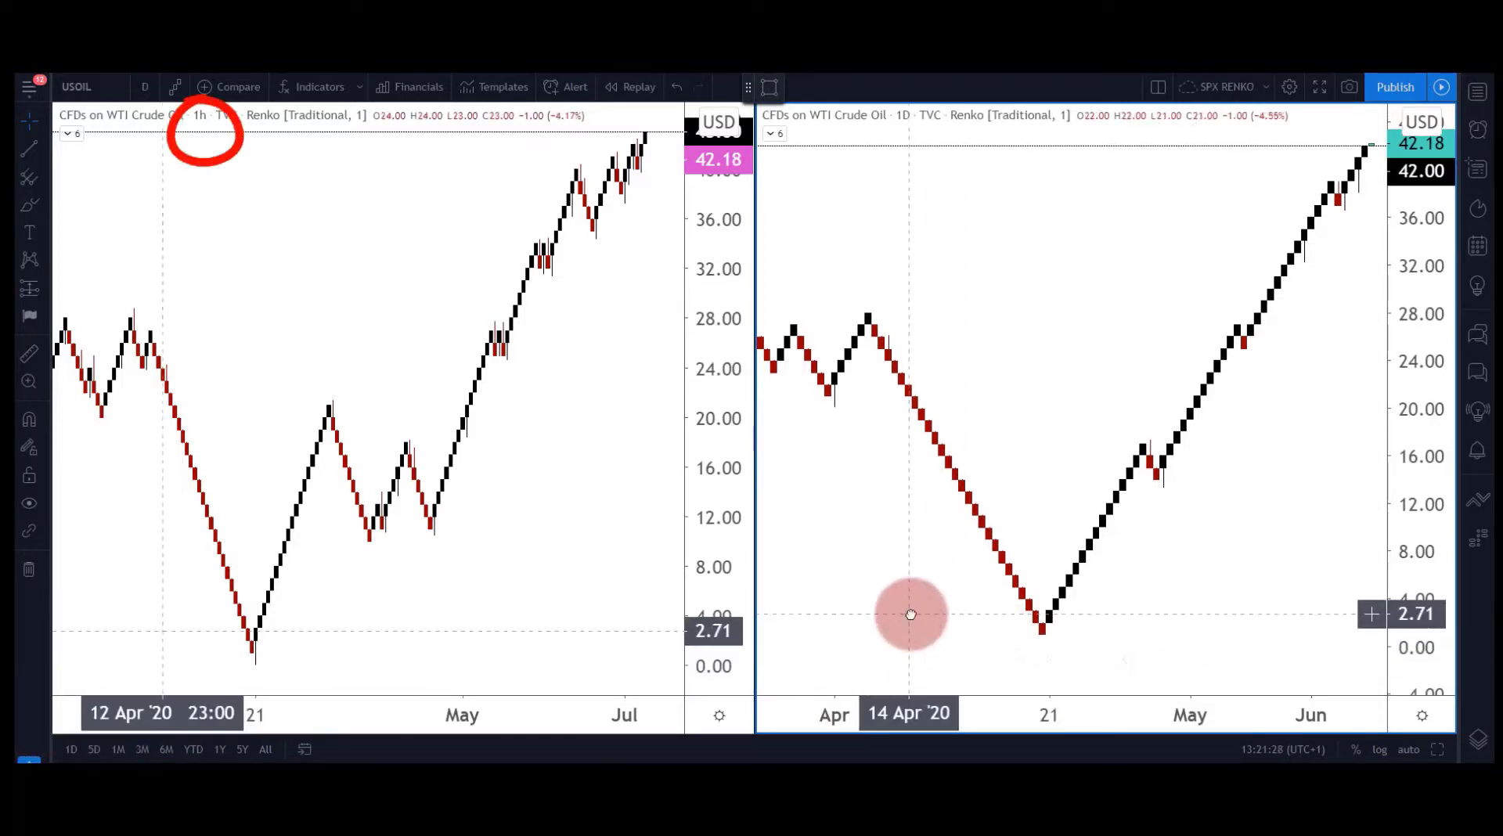
# Switch the daily USOIL Renko chart to a 1-hour interval.
pyautogui.click(512, 563)
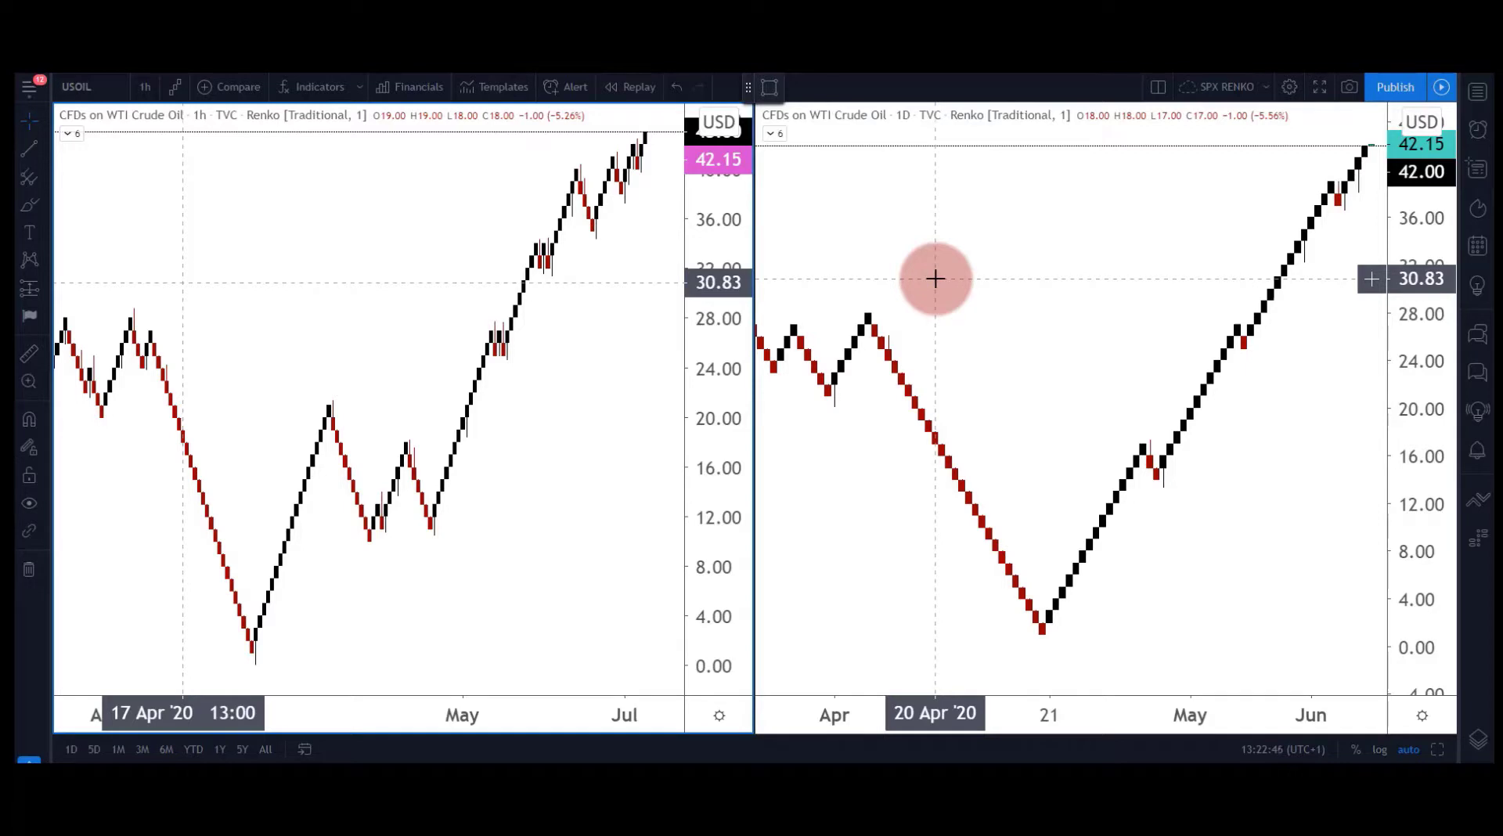
pyautogui.click(936, 278)
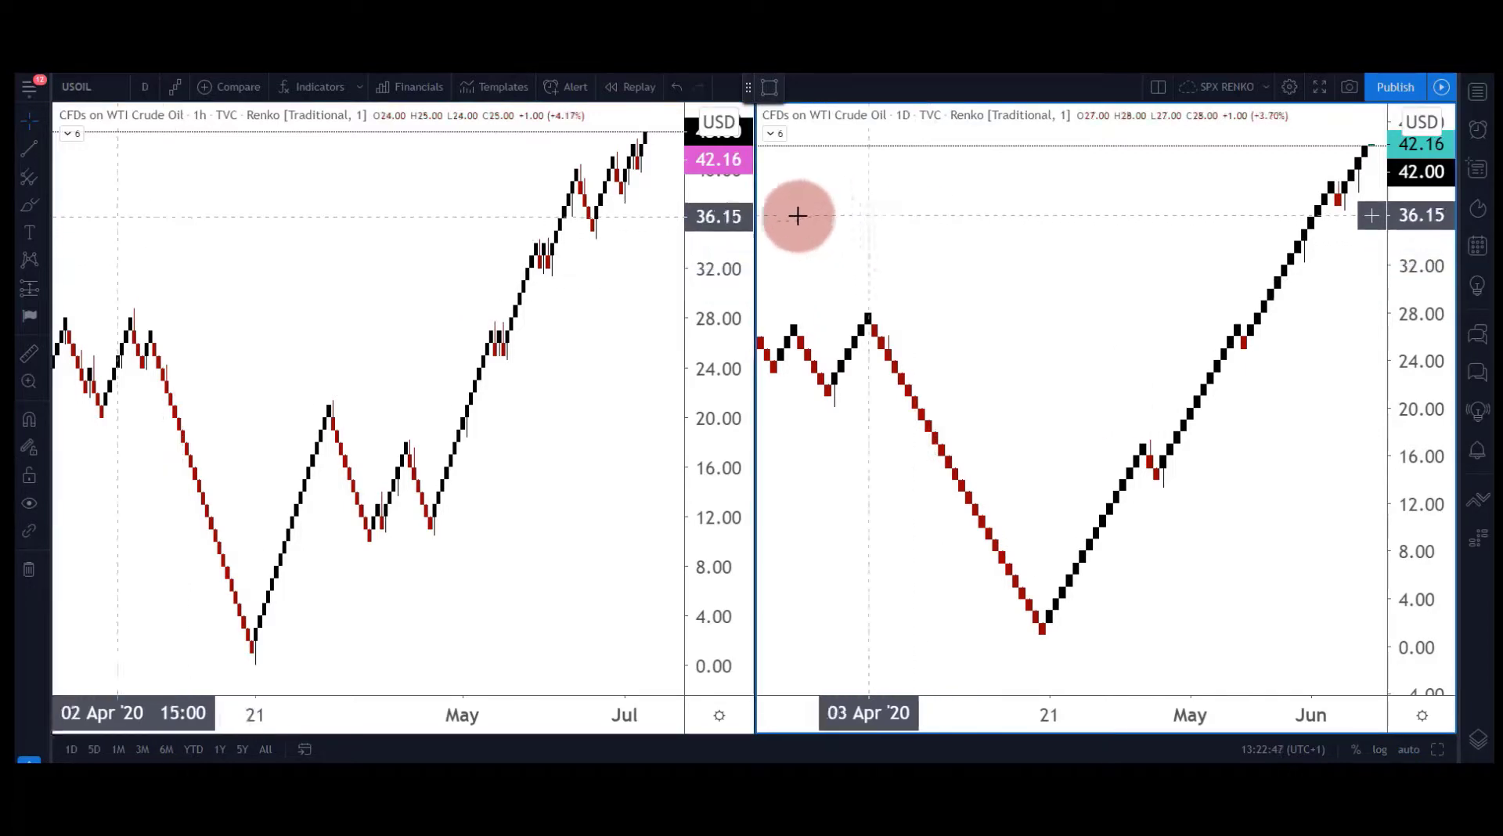
pyautogui.click(144, 84)
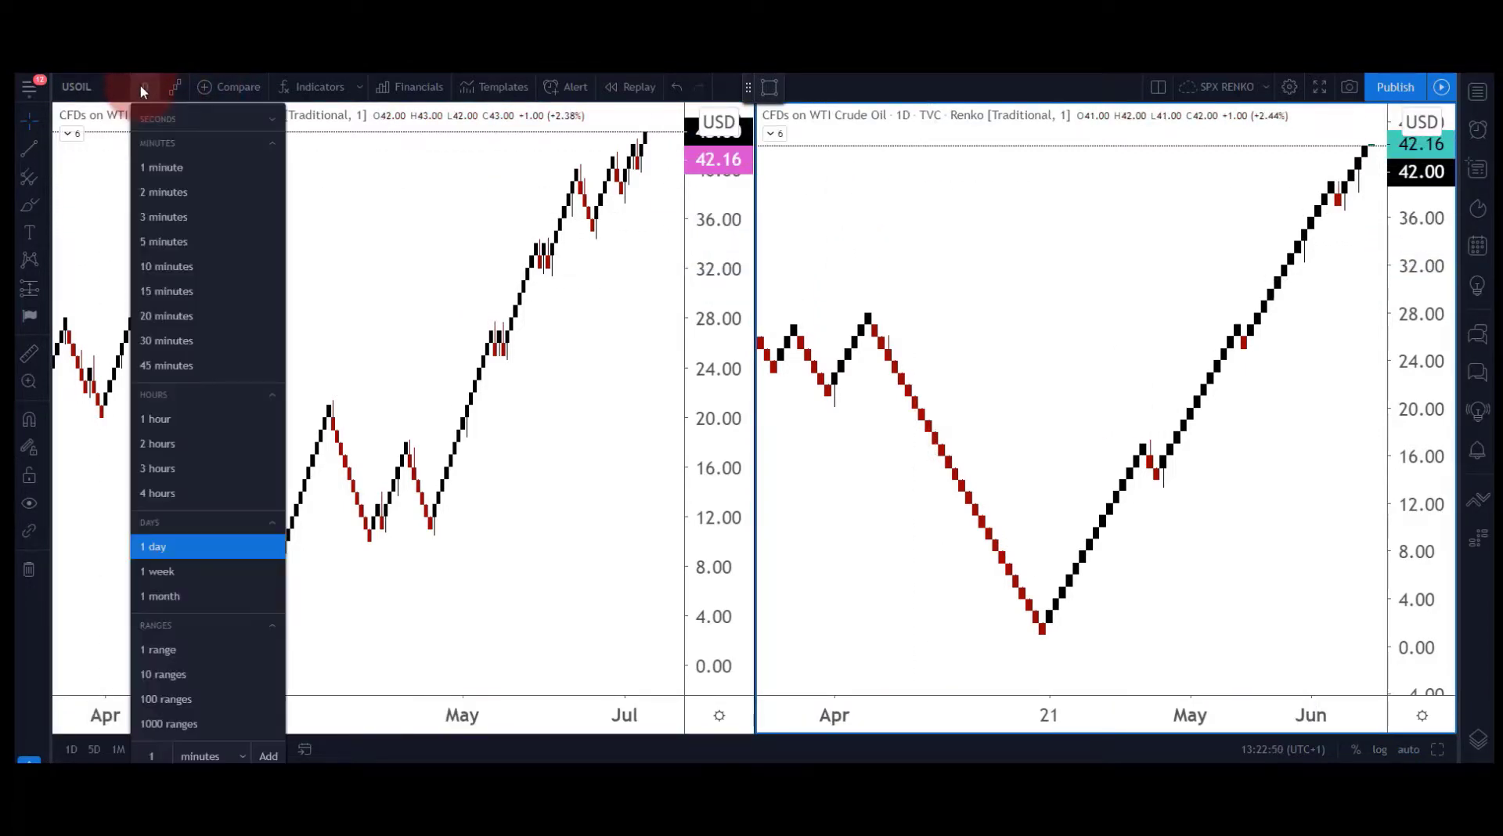
pyautogui.click(169, 417)
# Set the Traditional Renko box size to 5 on the USOIL chart just switched to 1 hour.
pyautogui.rightClick(1090, 505)
pyautogui.moveTo(1088, 509)
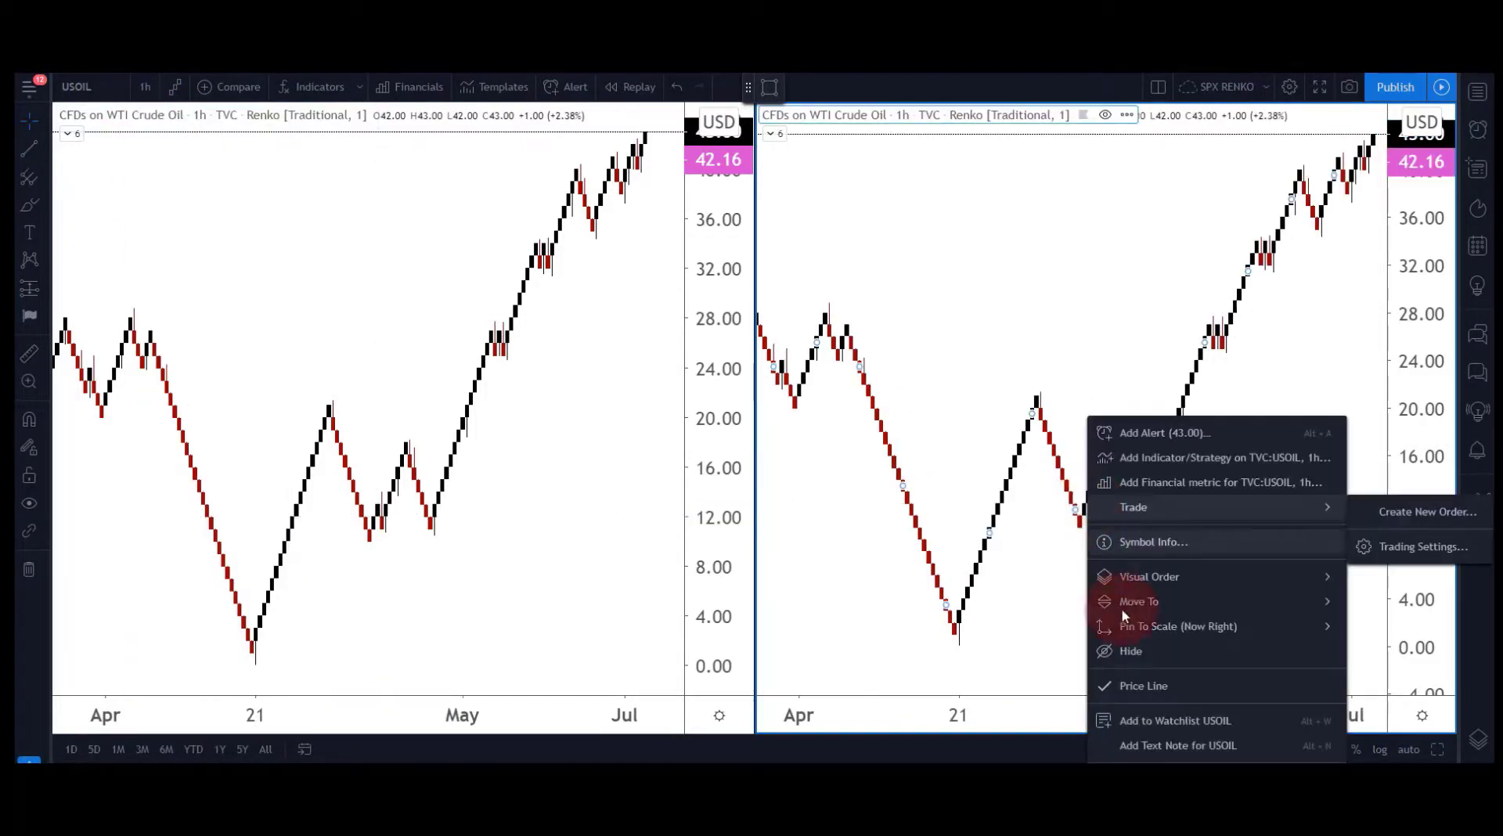
pyautogui.click(1166, 752)
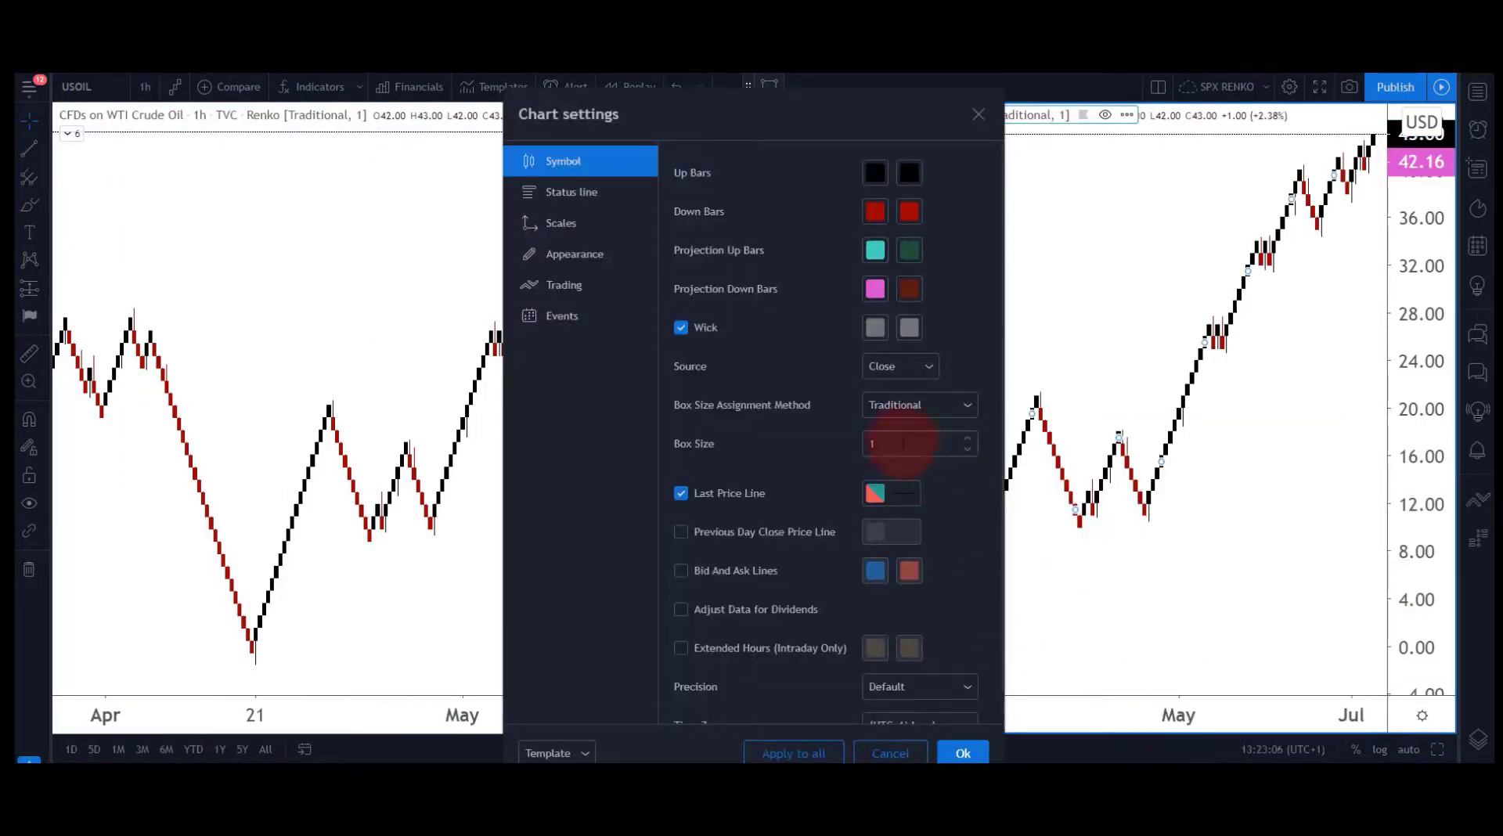
pyautogui.click(876, 443)
pyautogui.press('BackSpace')
pyautogui.write('5')
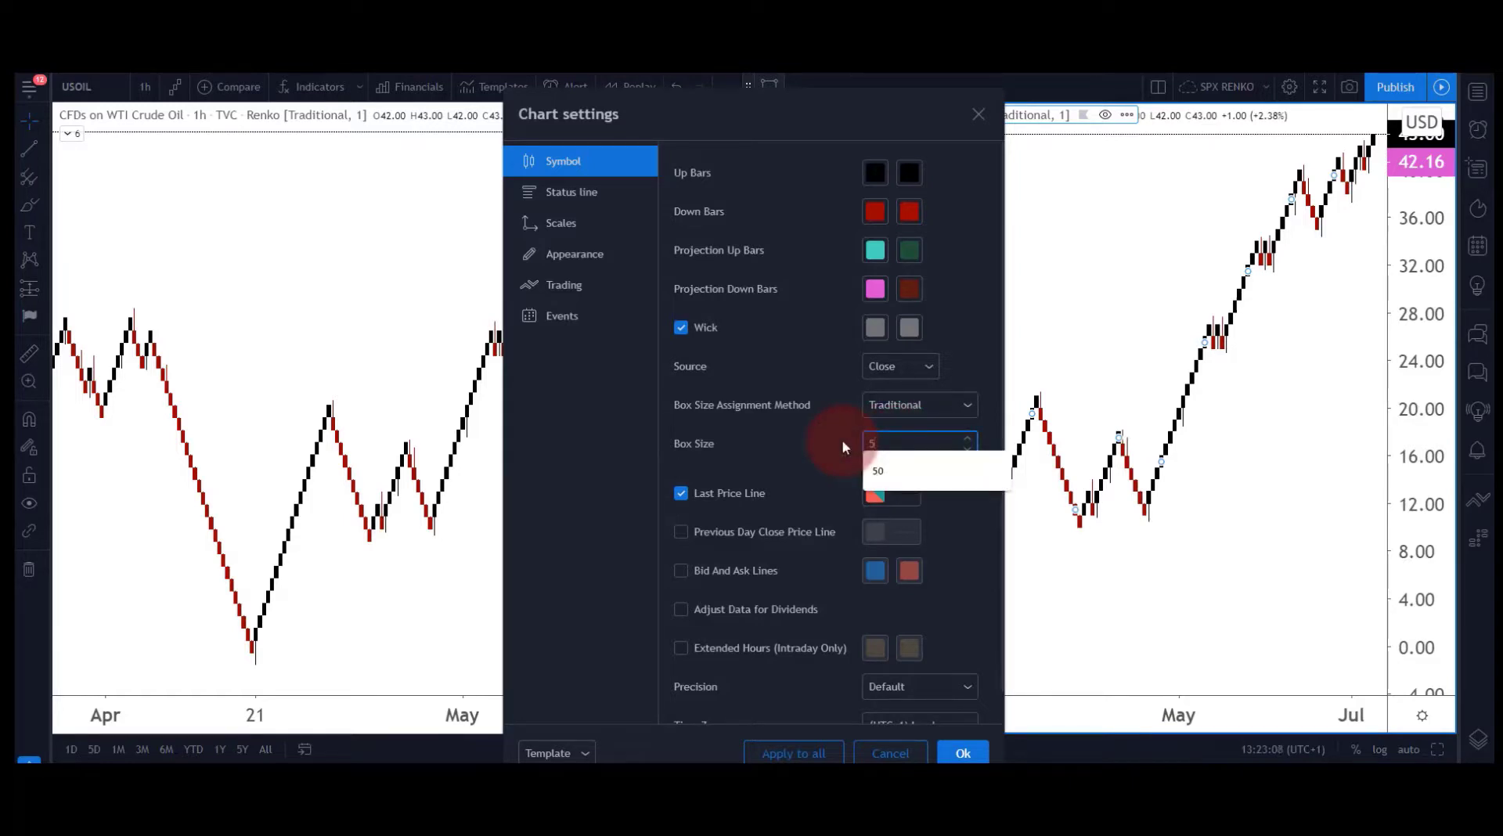
pyautogui.click(956, 603)
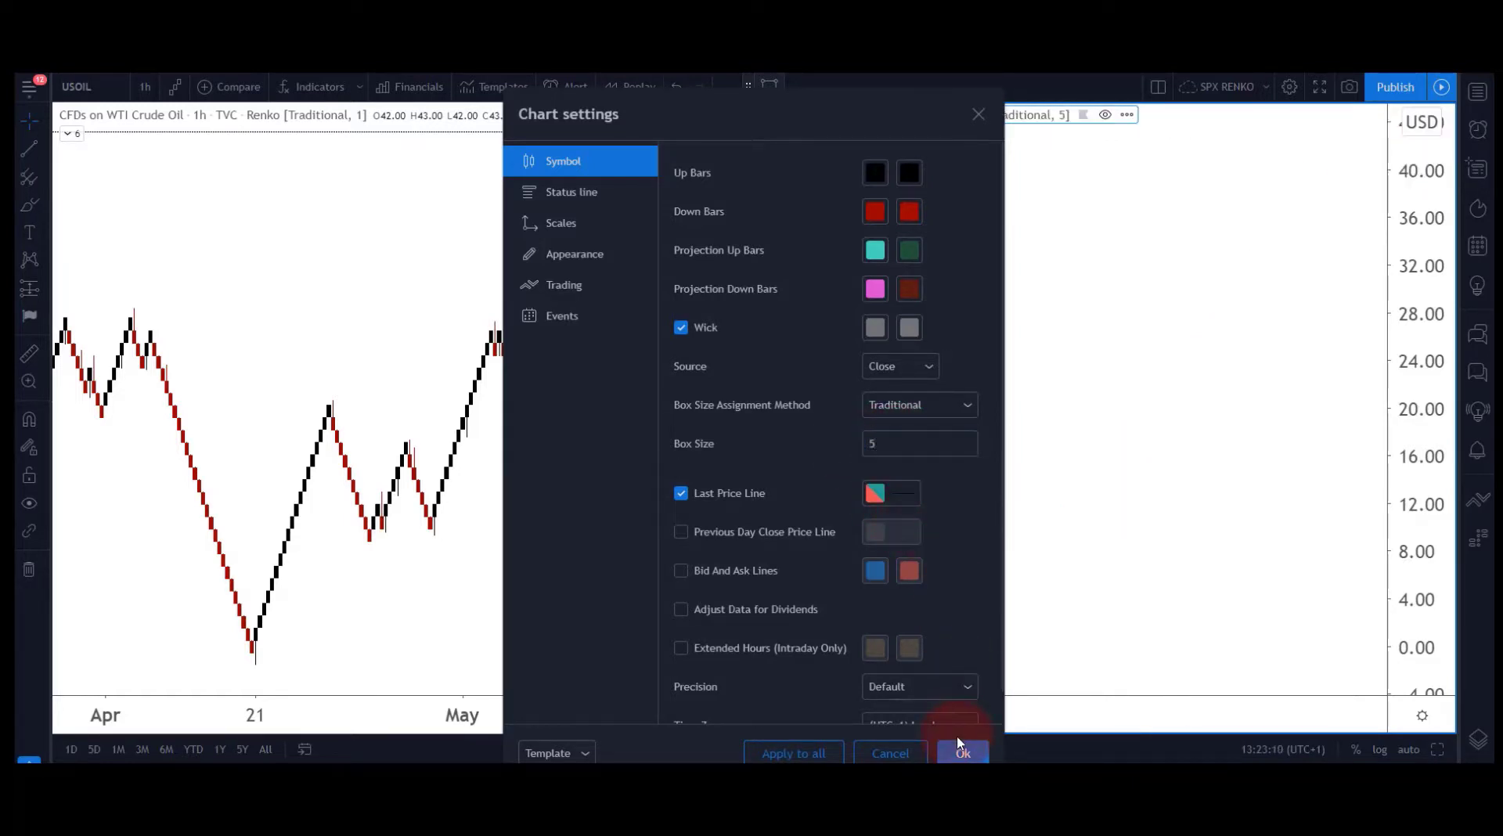
pyautogui.click(962, 753)
# Examine the longer price history on both USOIL Renko charts, and return the chart with box size 1 to its latest bar.
pyautogui.moveTo(1425, 524); pyautogui.dragTo(1357, 450)
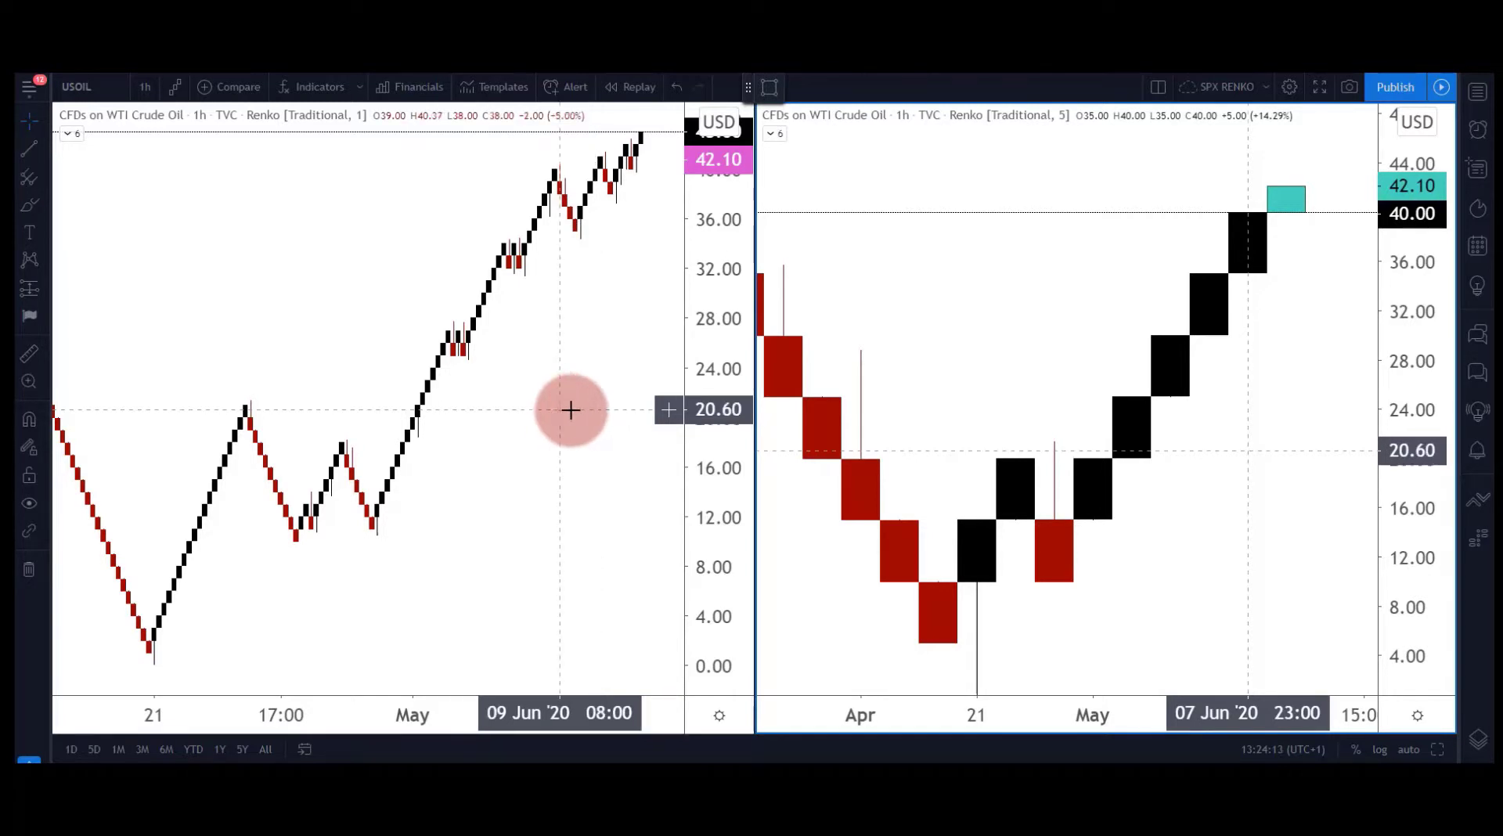
pyautogui.moveTo(879, 722); pyautogui.dragTo(1231, 597)
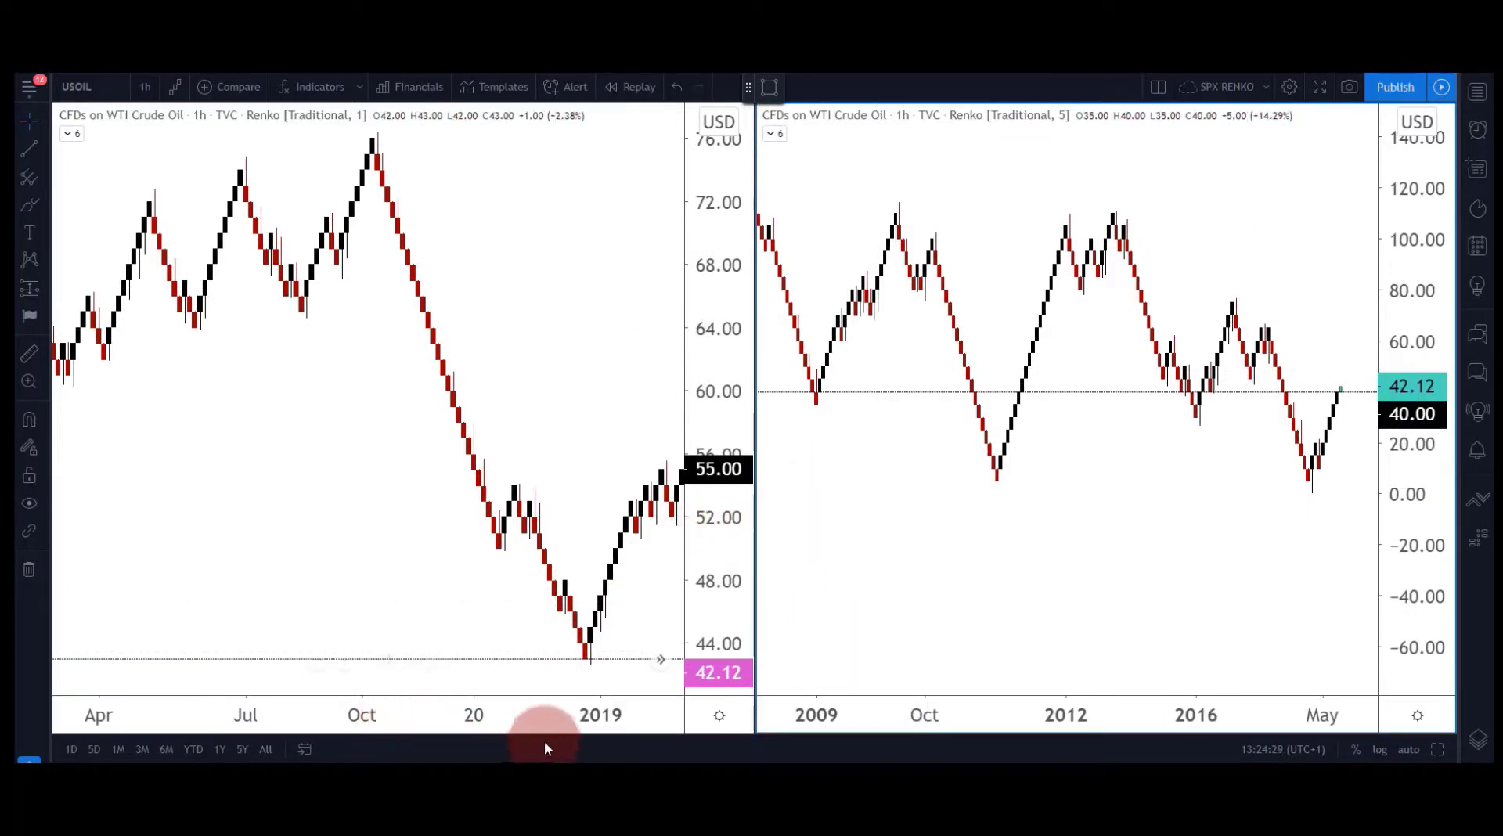
pyautogui.click(660, 662)
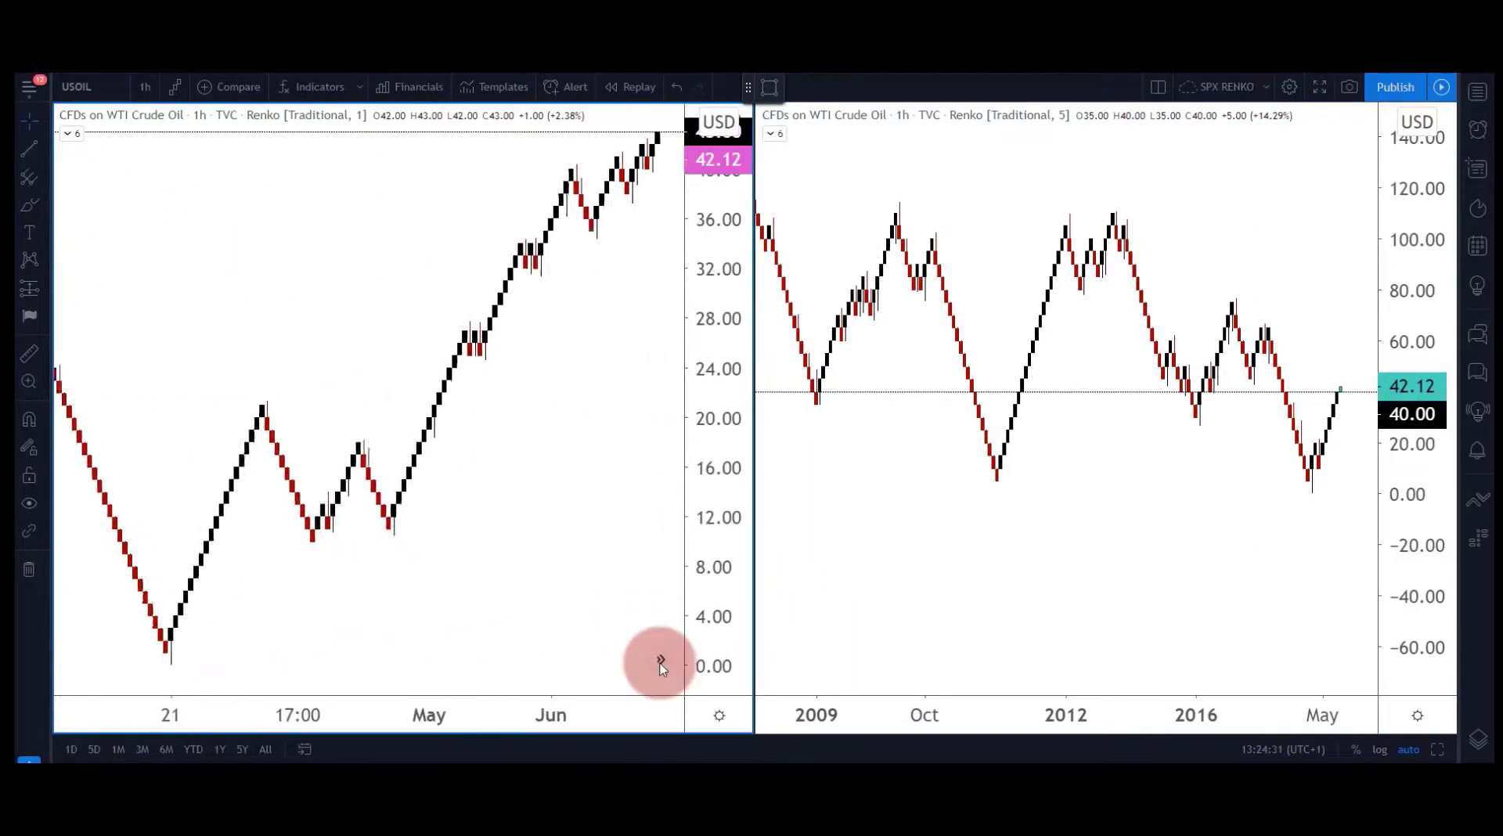
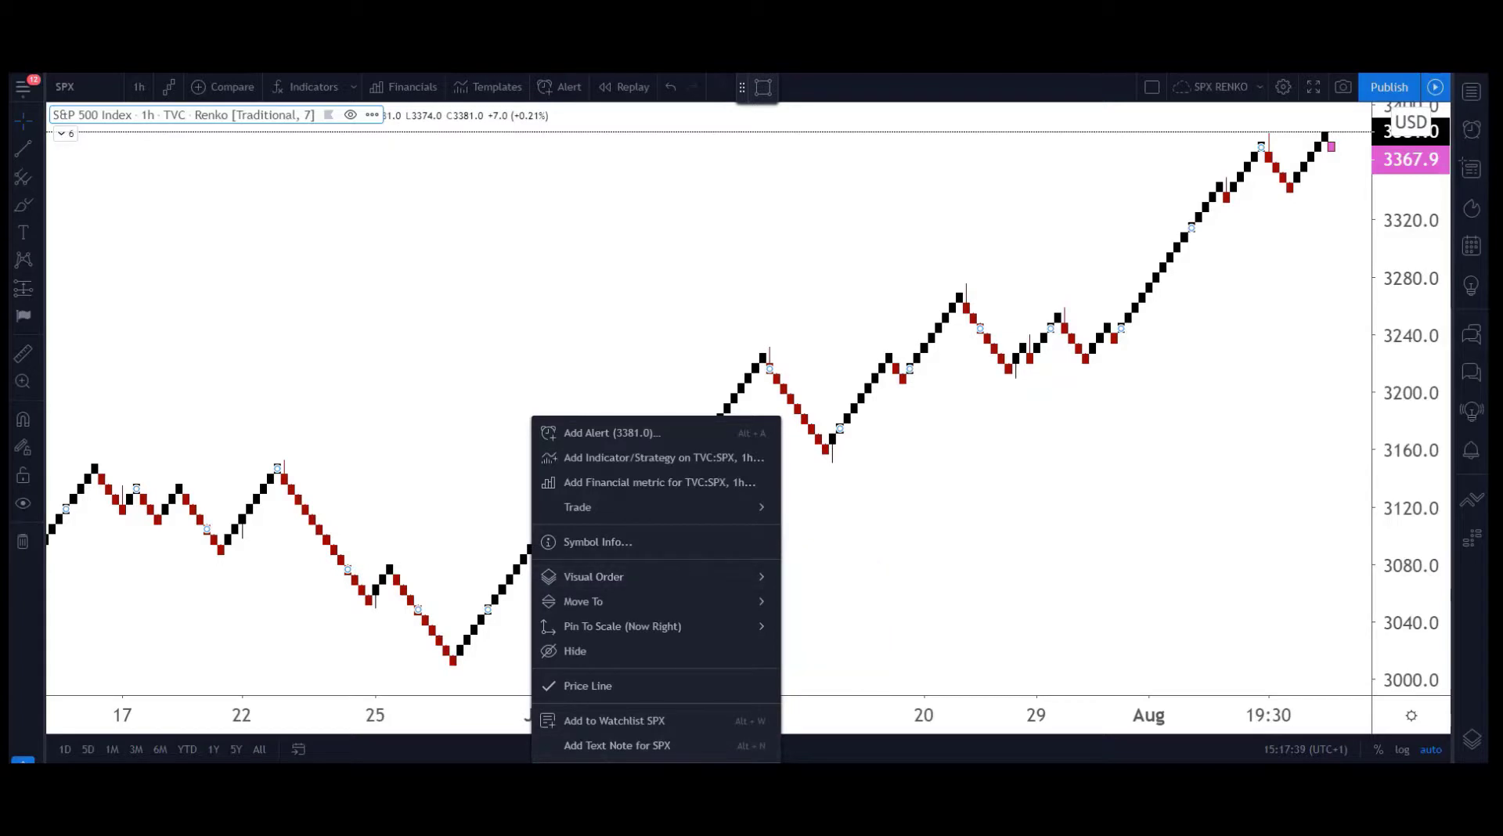
# Keep the Traditional box size assignment method for the S&P 500 Renko chart and set its box size to 10.
pyautogui.click(601, 761)
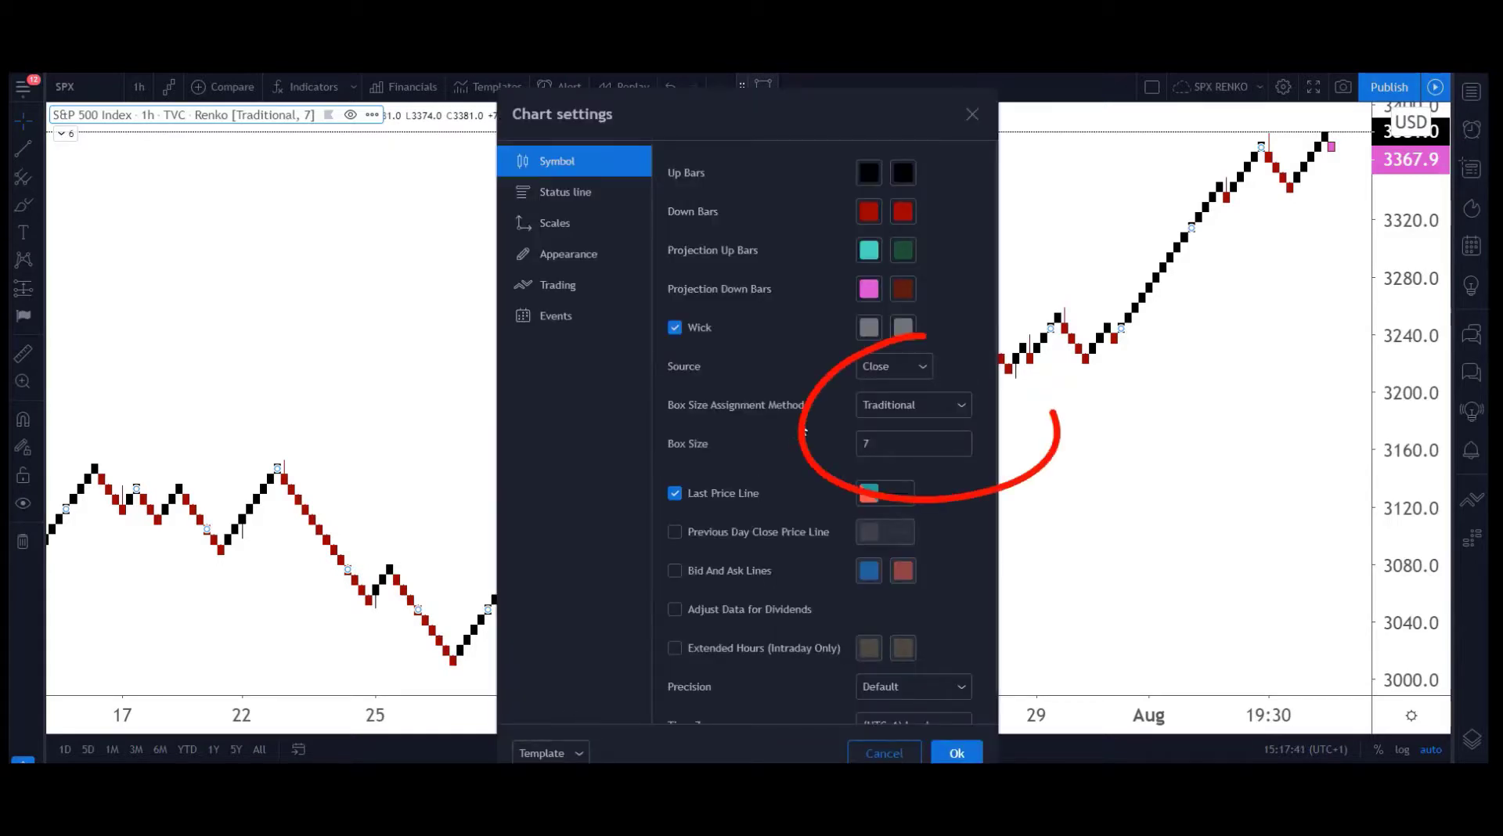
pyautogui.click(962, 405)
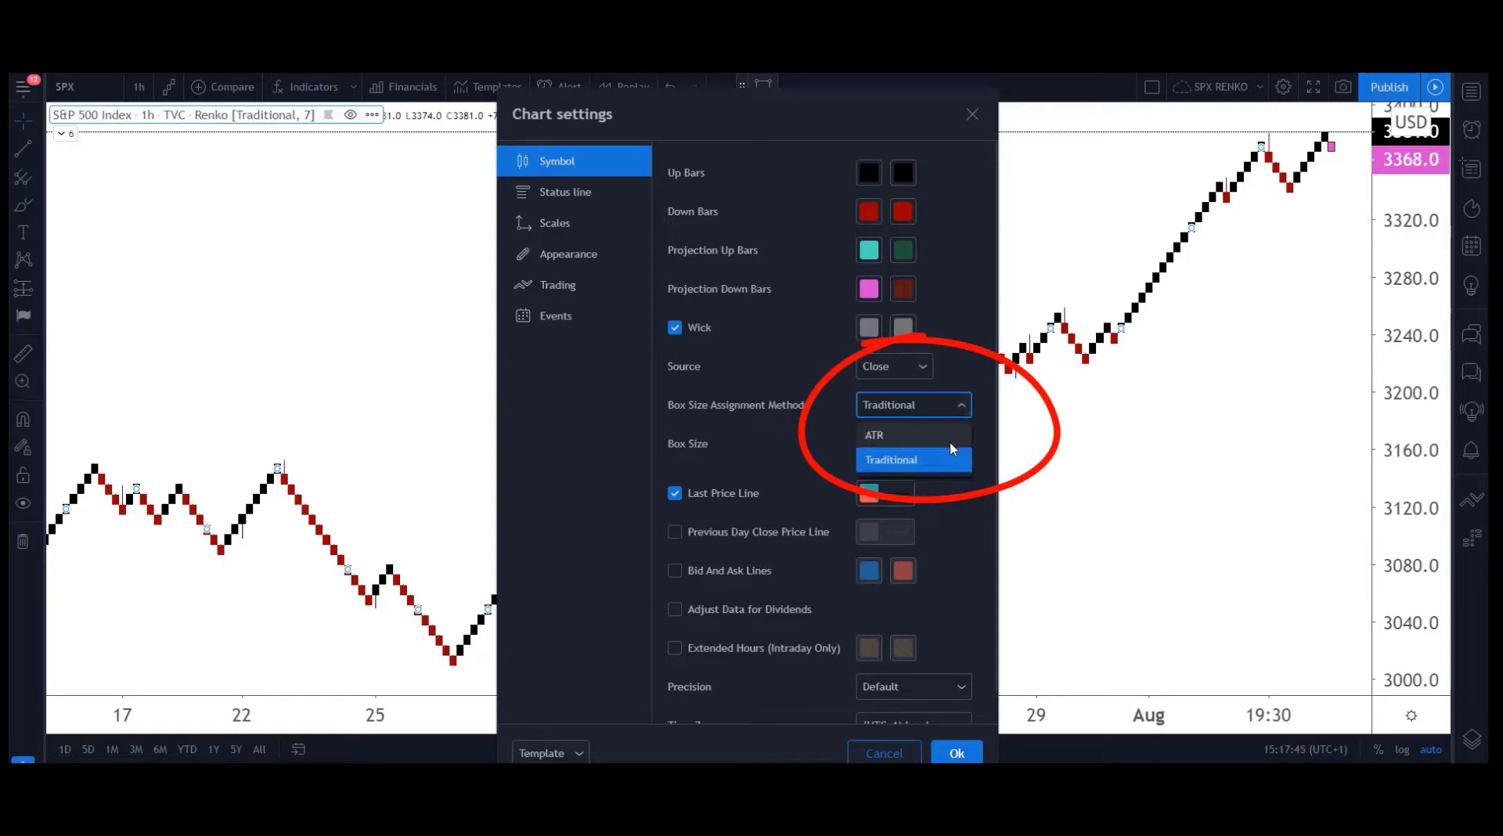
pyautogui.click(938, 460)
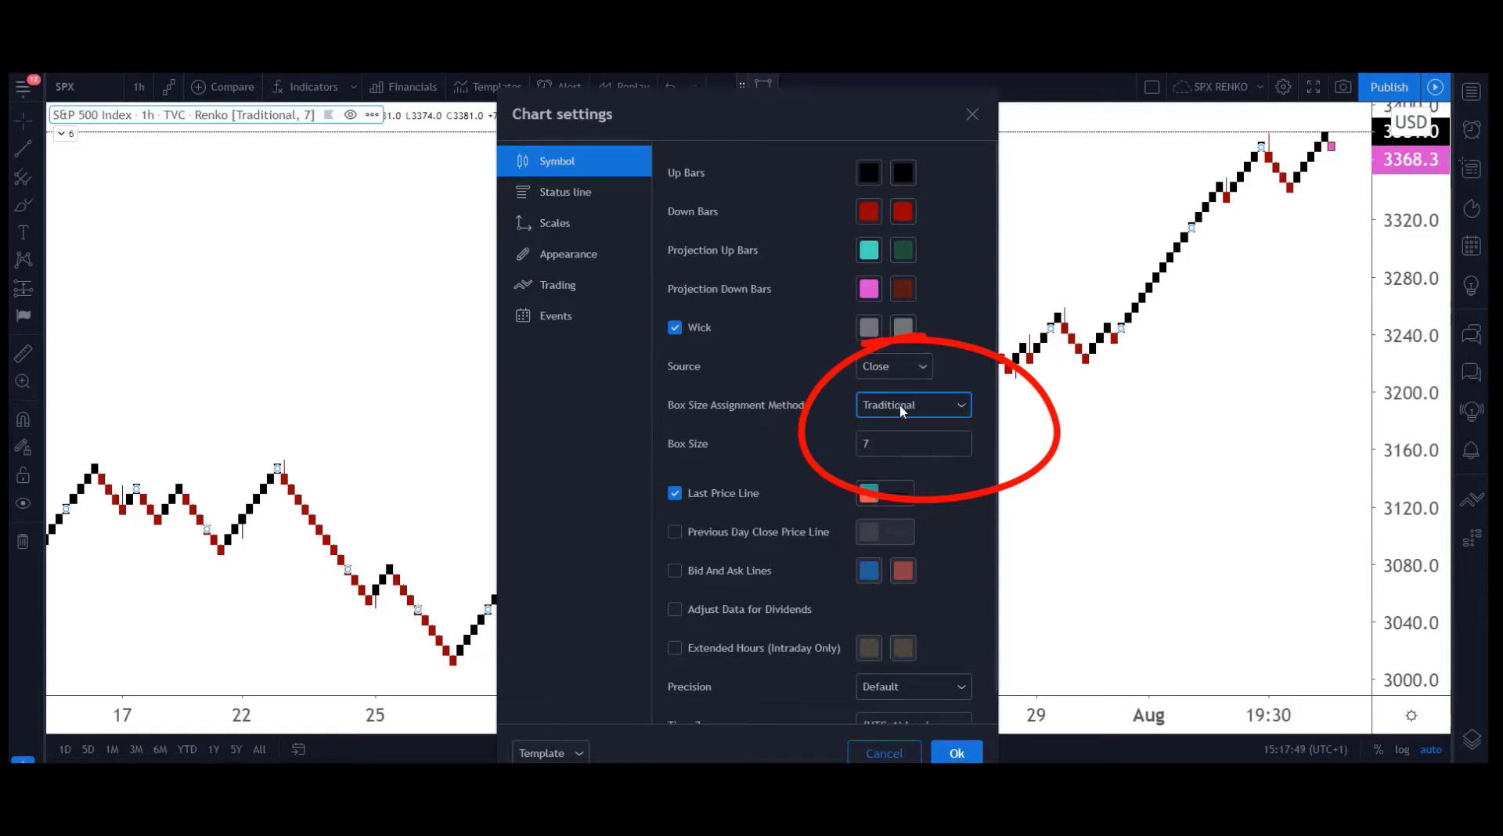
pyautogui.click(858, 445)
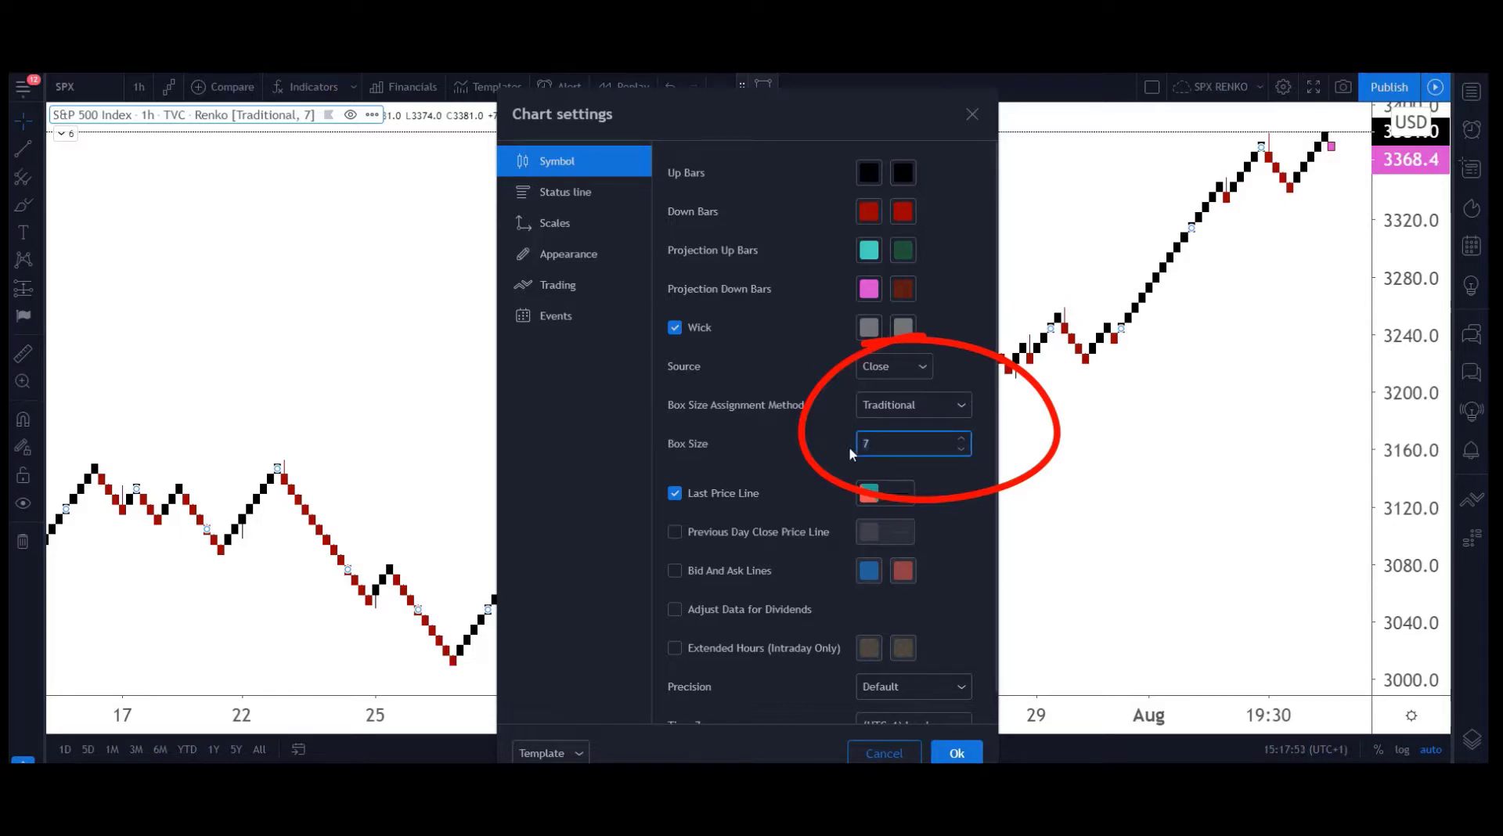
pyautogui.write('10')
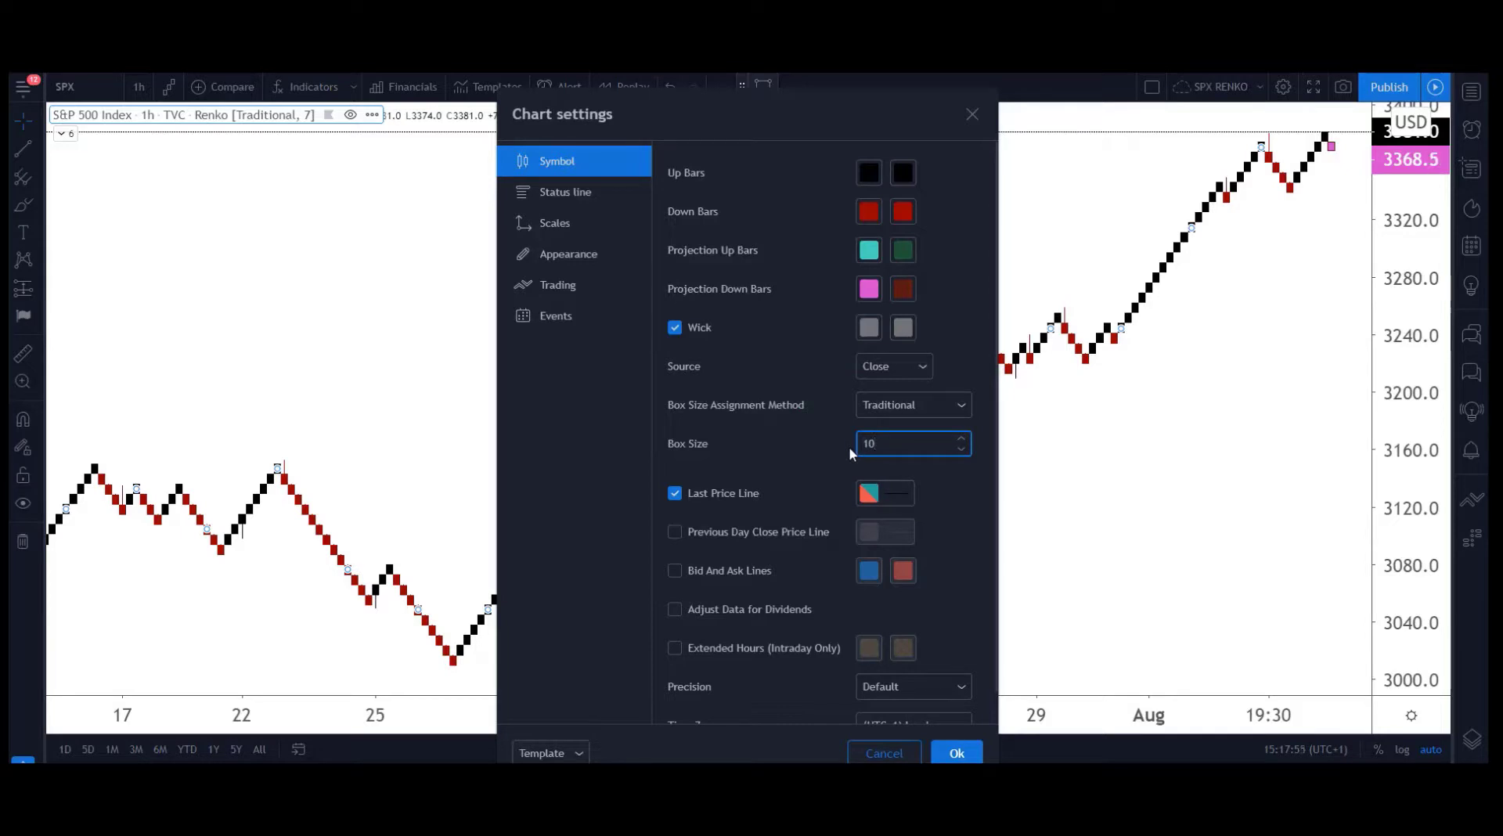
pyautogui.click(950, 752)
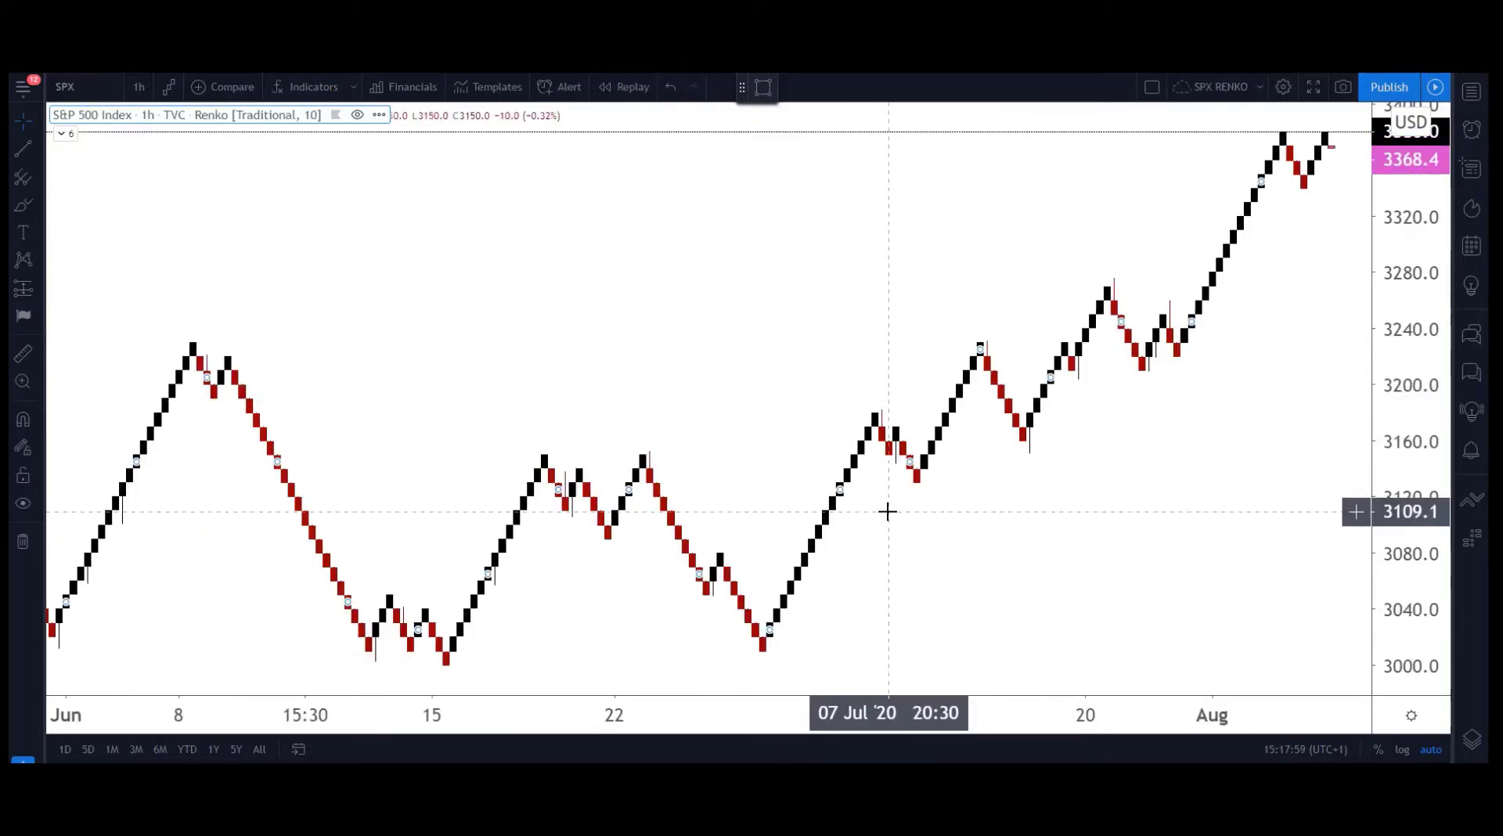
# Set the Traditional box size of the S&P 500 Renko chart to 30.
pyautogui.rightClick(662, 513)
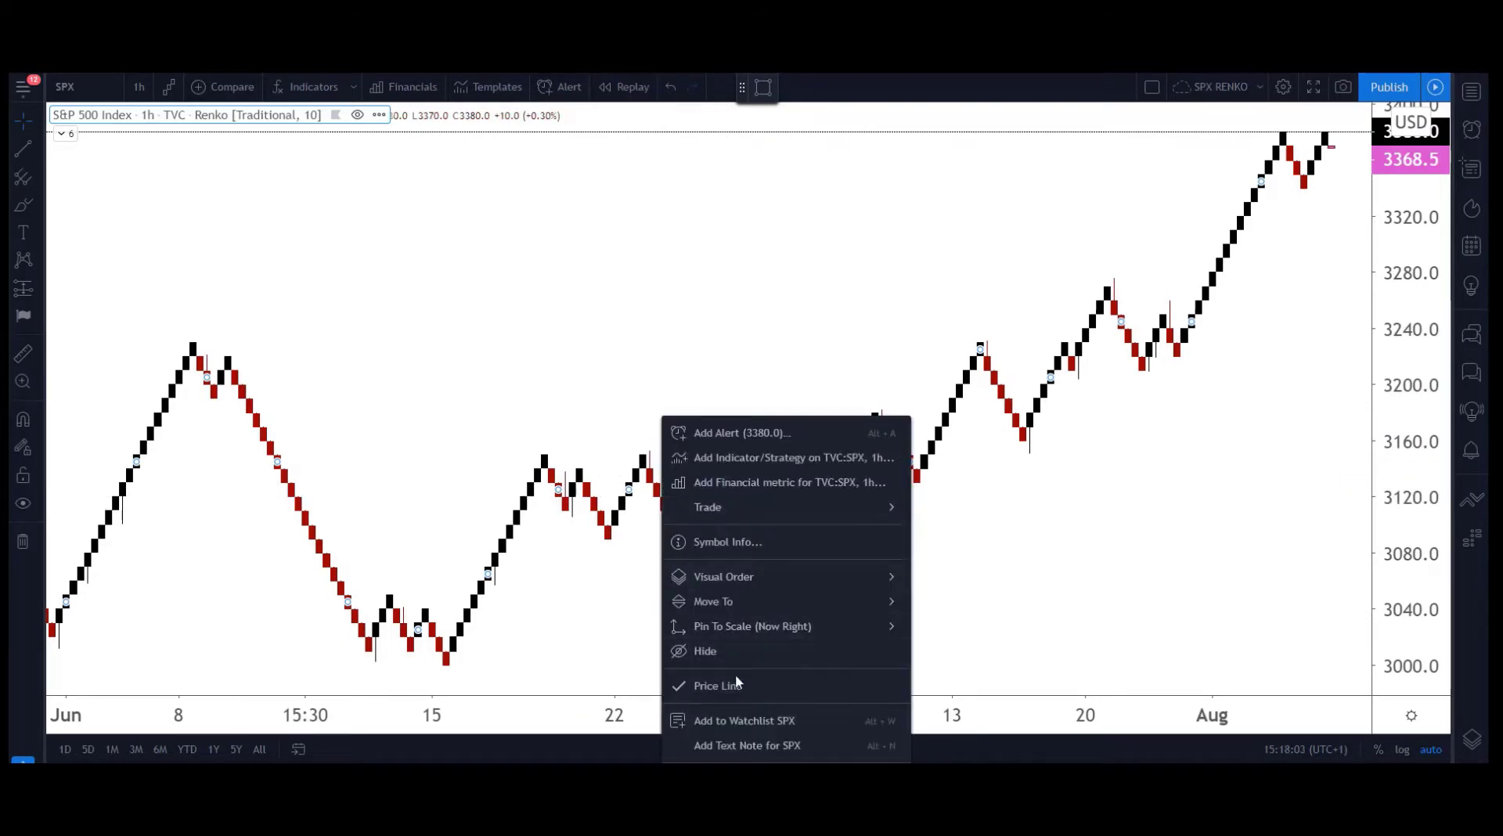
pyautogui.click(728, 771)
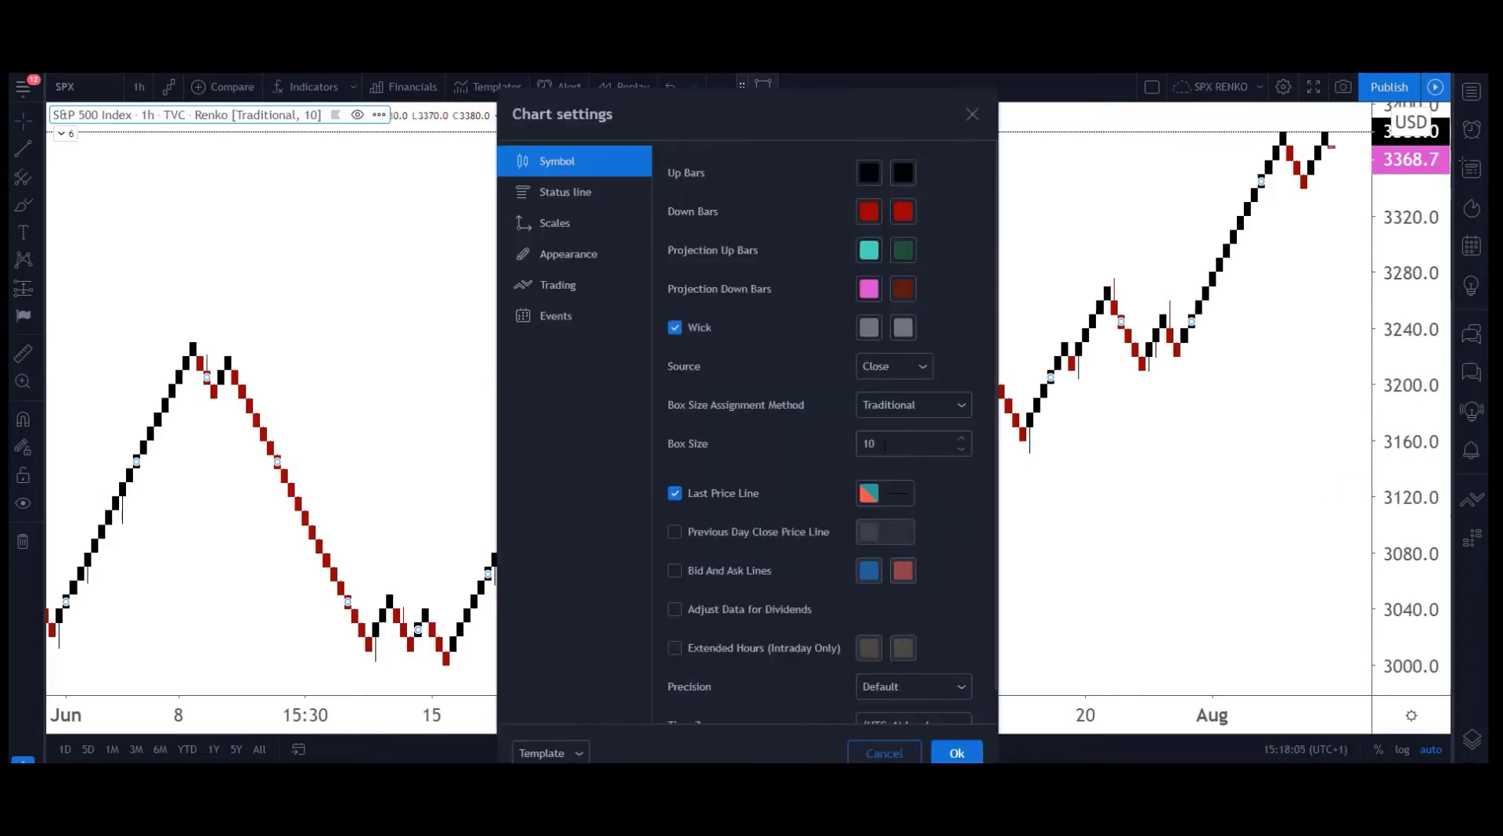
pyautogui.click(908, 443)
pyautogui.press('BackSpace')
pyautogui.press('BackSpace')
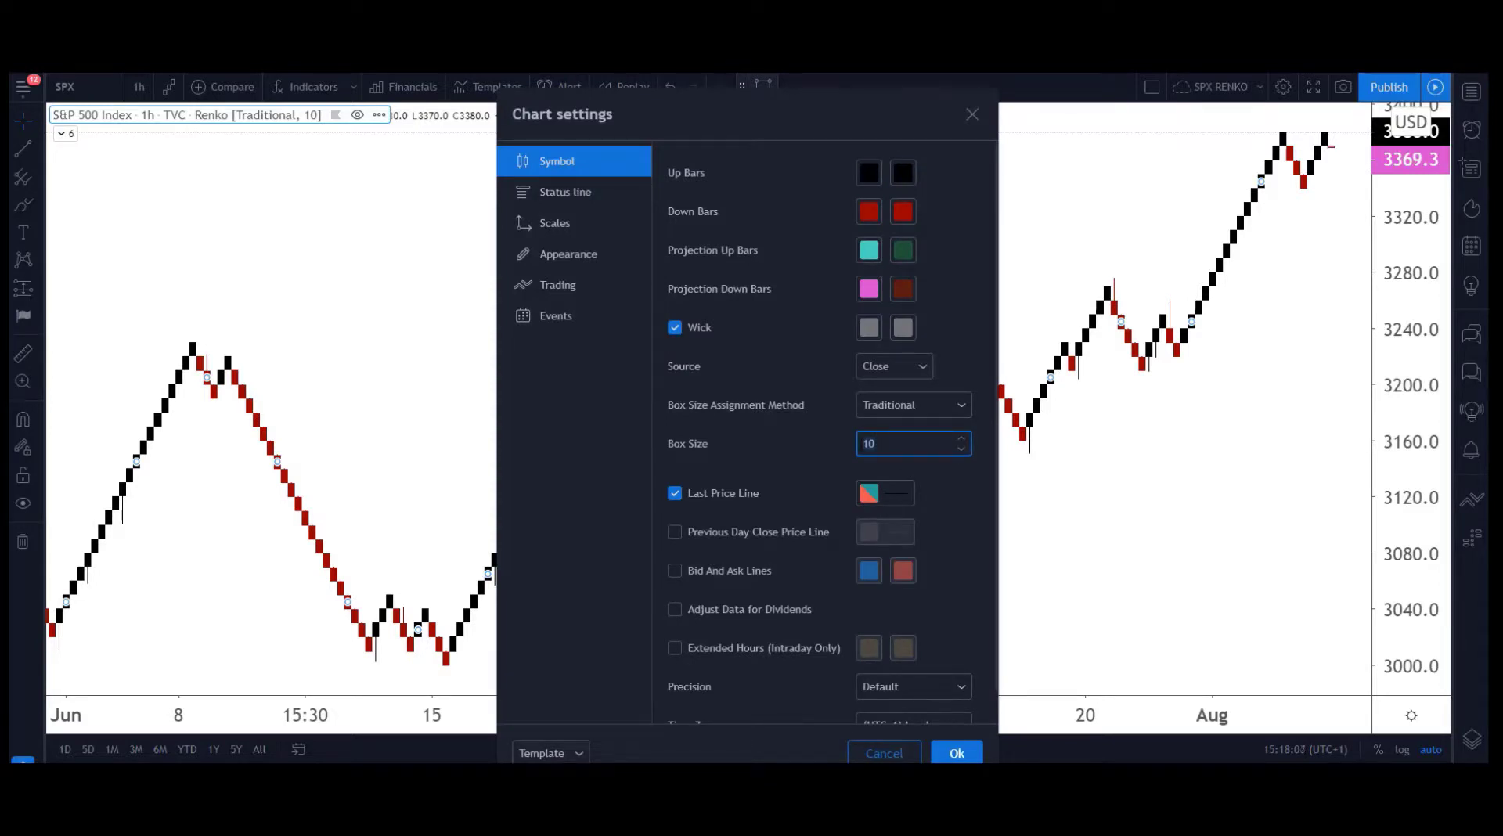
pyautogui.write('30')
pyautogui.click(947, 755)
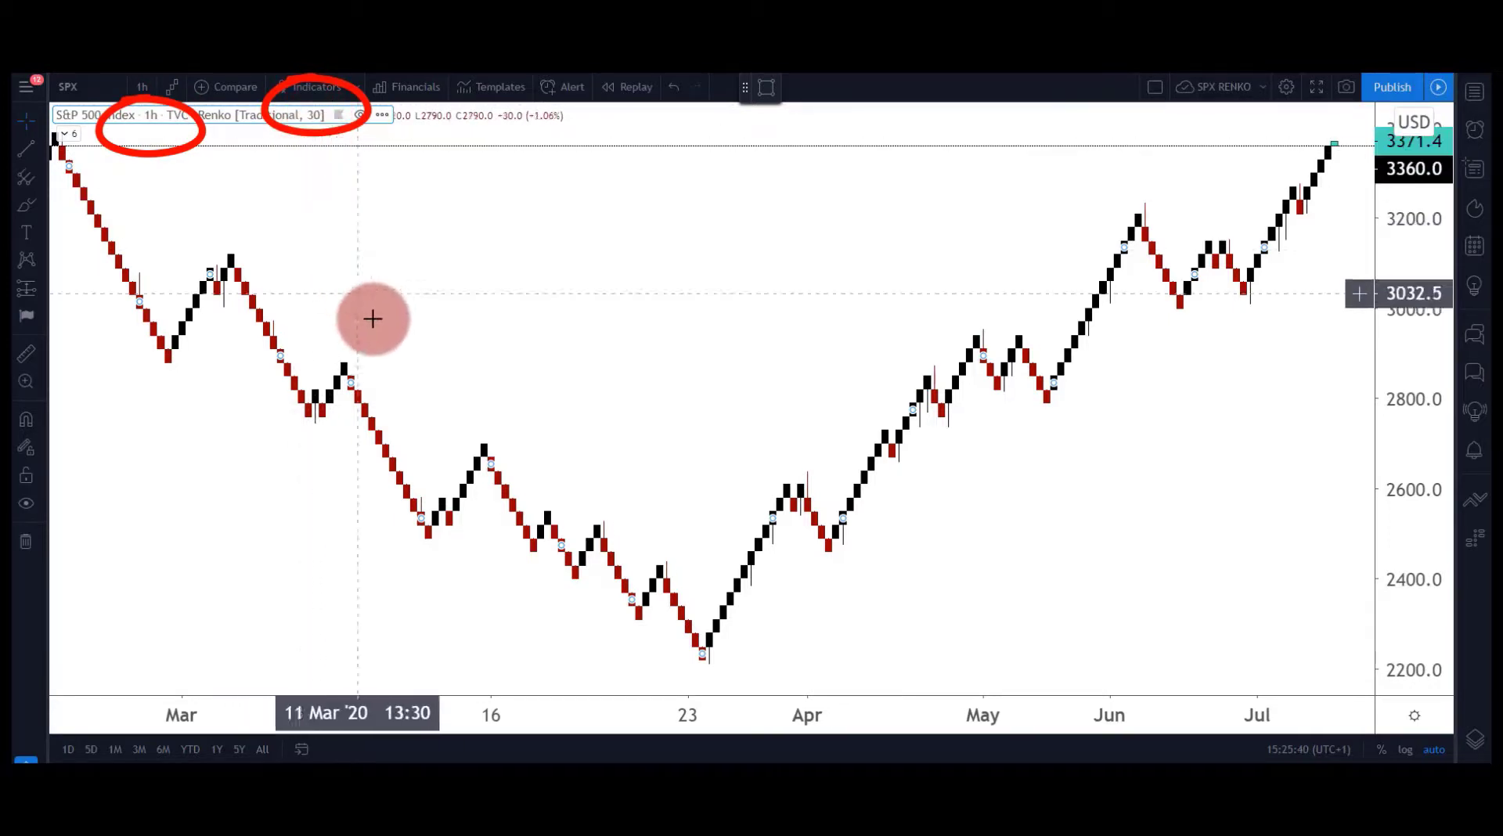
# Change the S&P 500 Renko chart's box size assignment method to ATR with an ATR length of 10.
pyautogui.rightClick(469, 478)
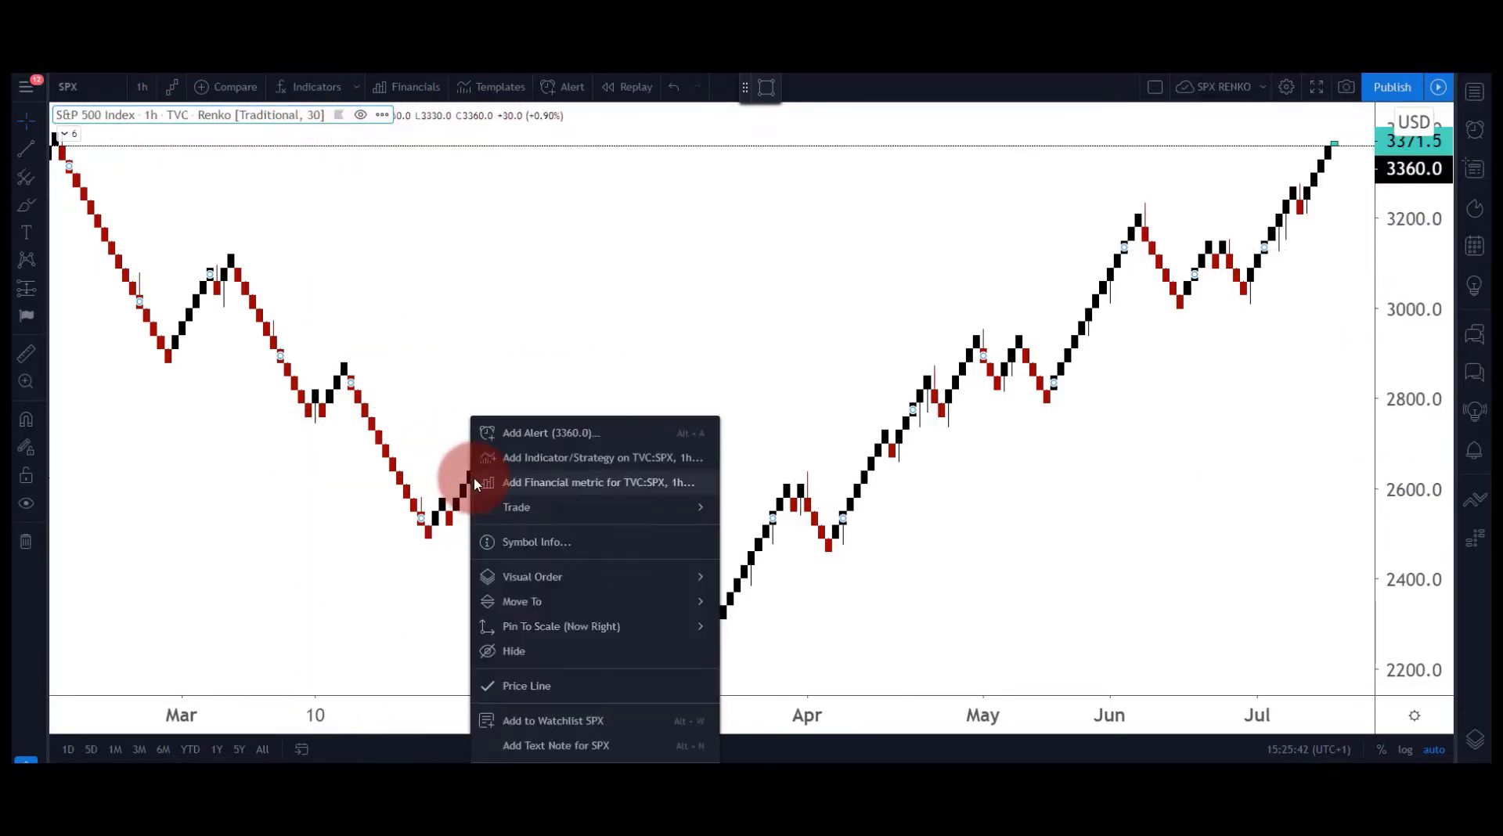
pyautogui.click(570, 748)
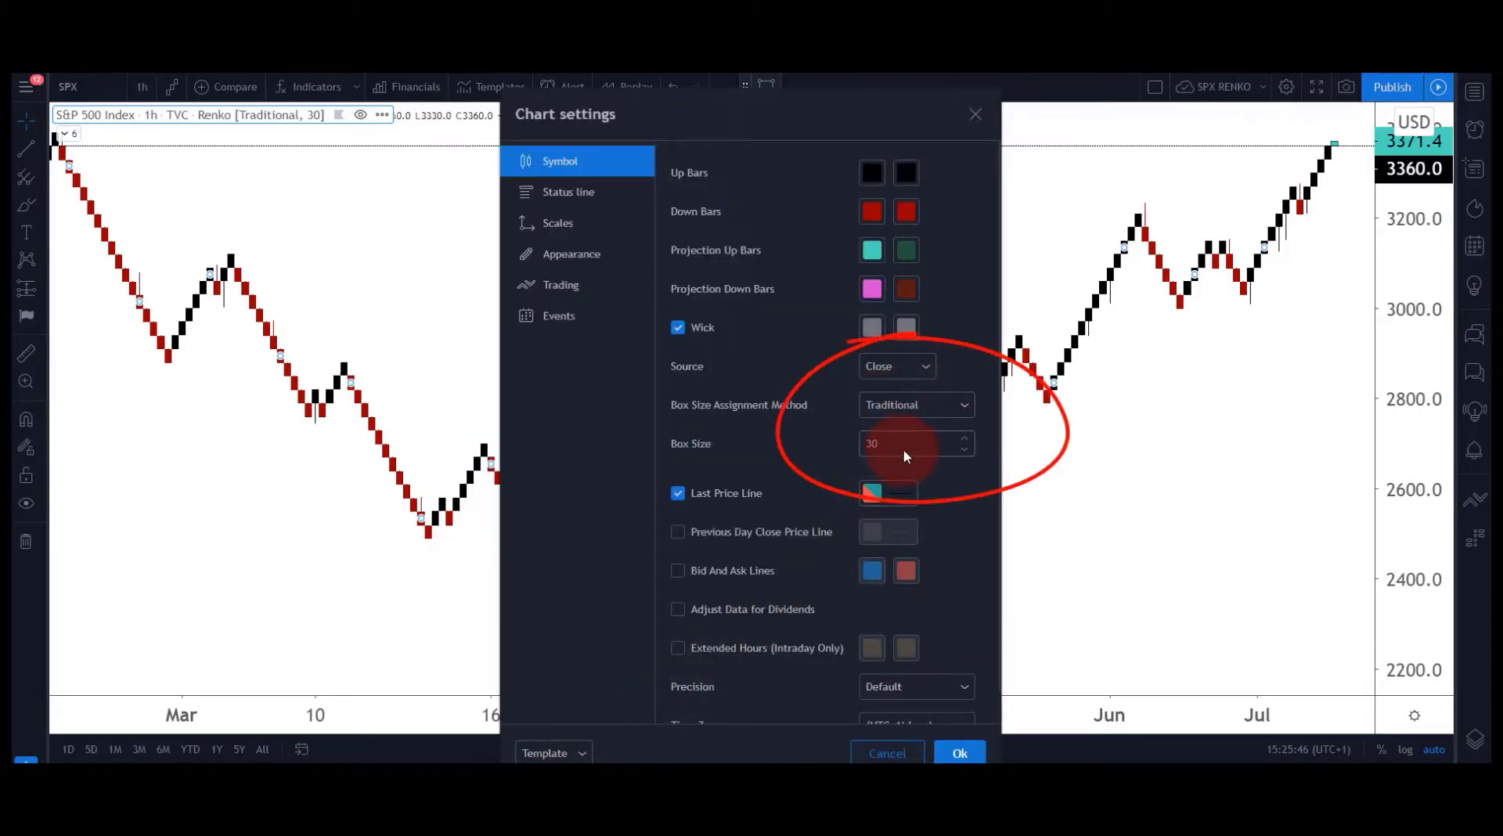
pyautogui.click(965, 405)
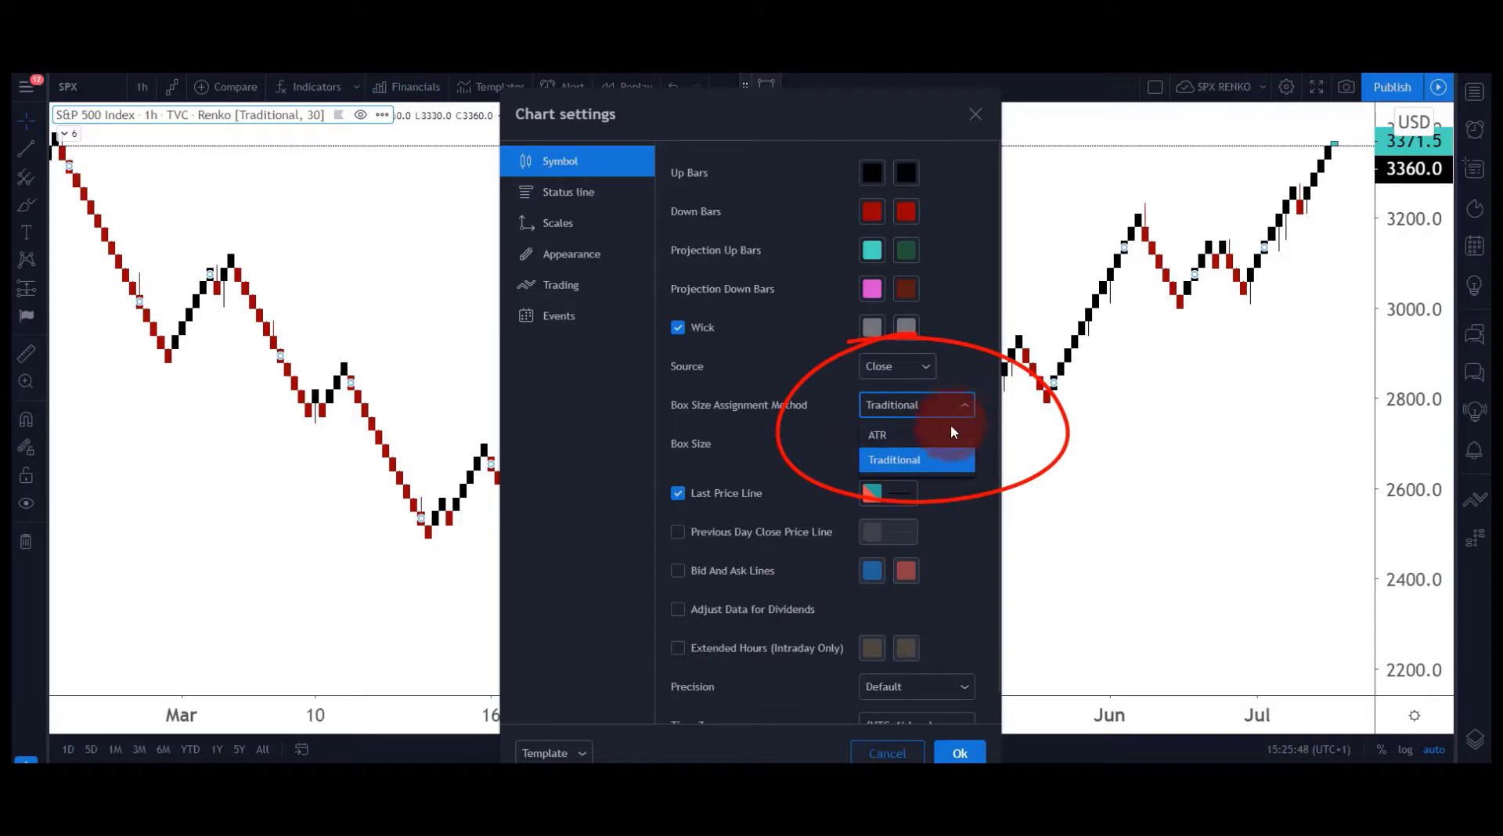
pyautogui.click(946, 435)
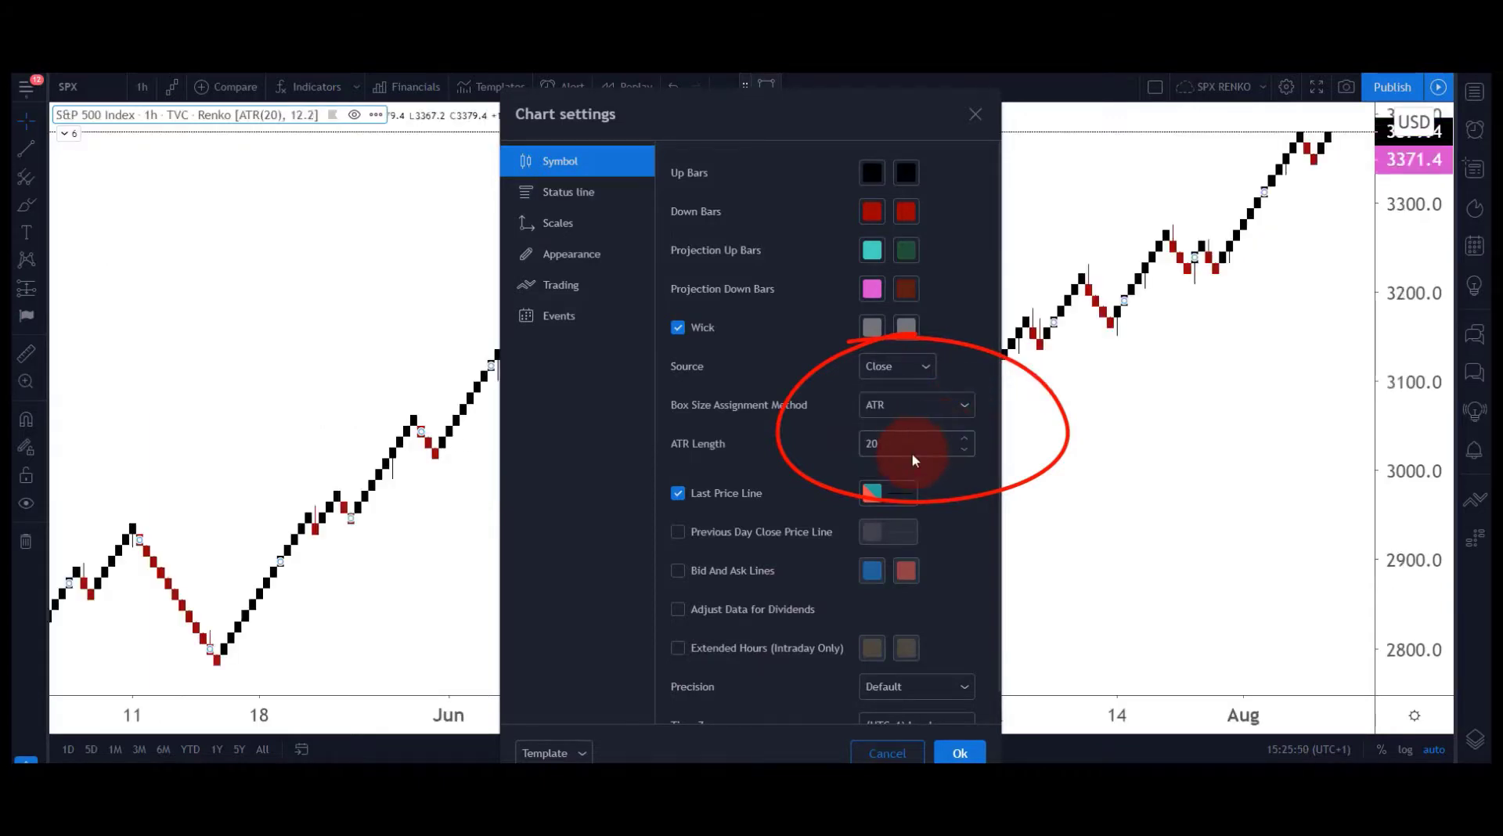
pyautogui.click(871, 443)
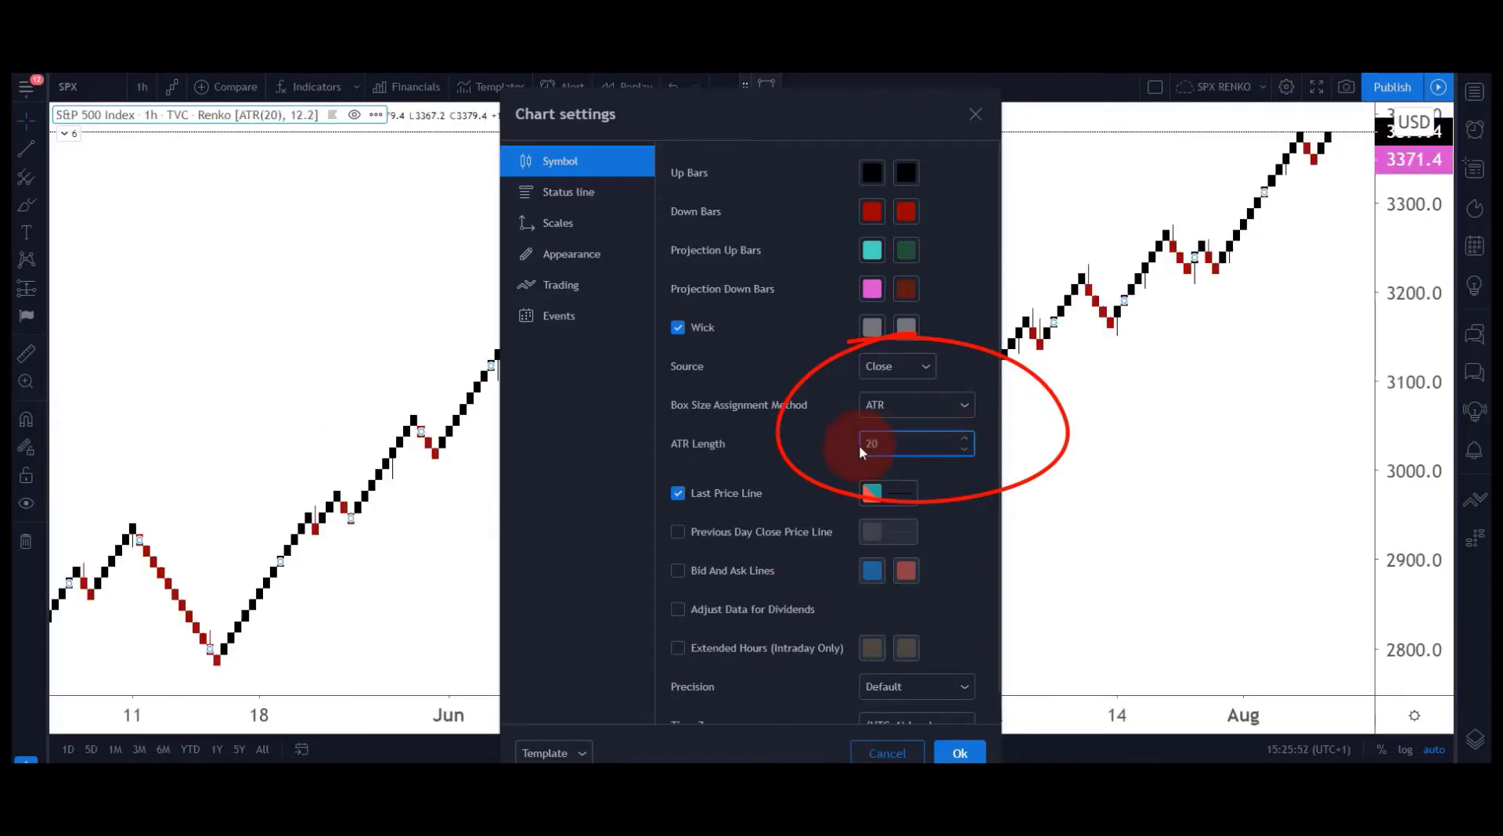
pyautogui.write('10')
pyautogui.click(906, 404)
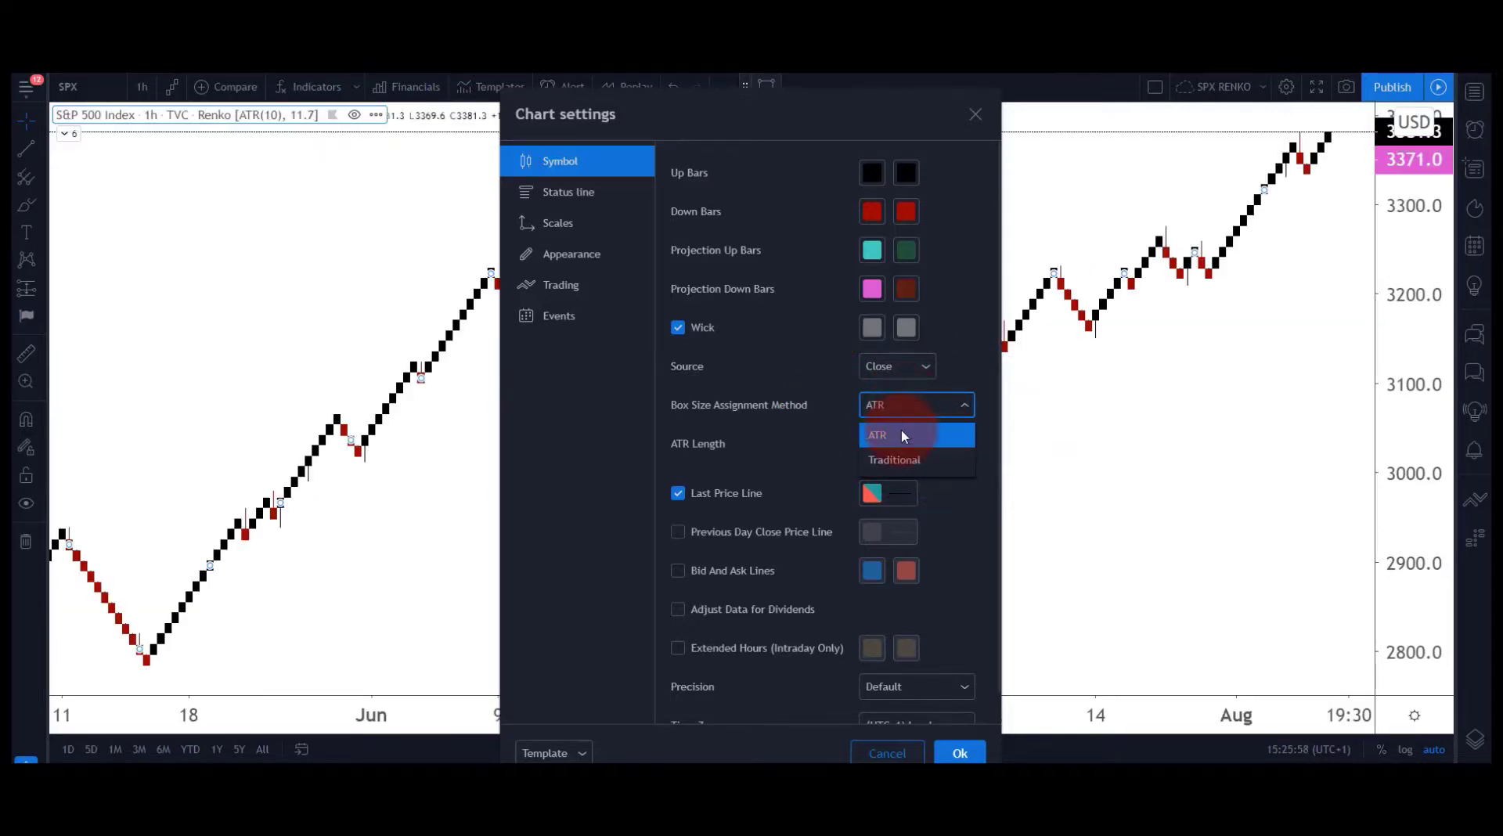
pyautogui.click(900, 432)
pyautogui.click(961, 752)
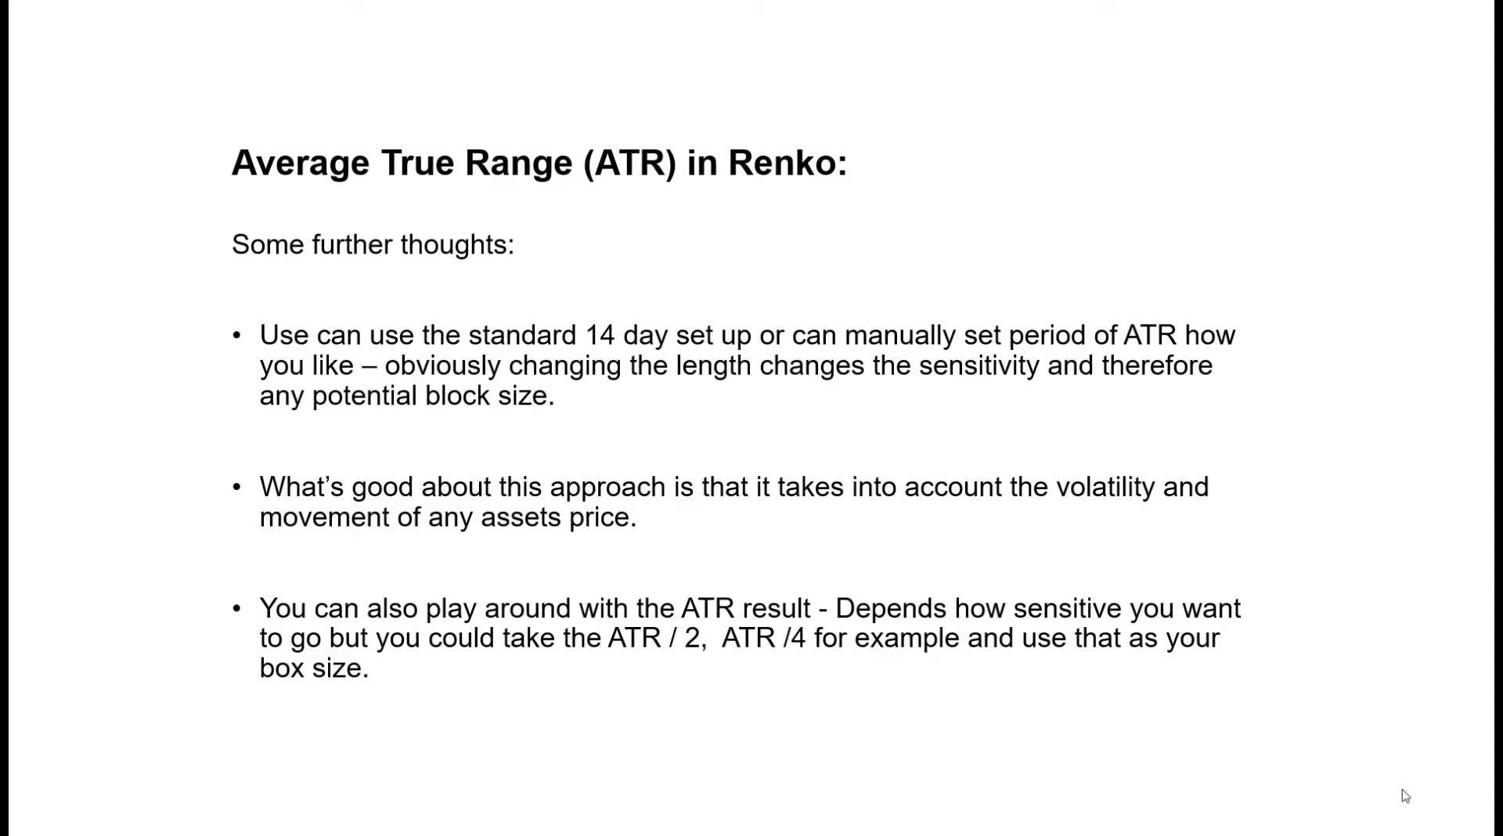
pyautogui.press('Right')
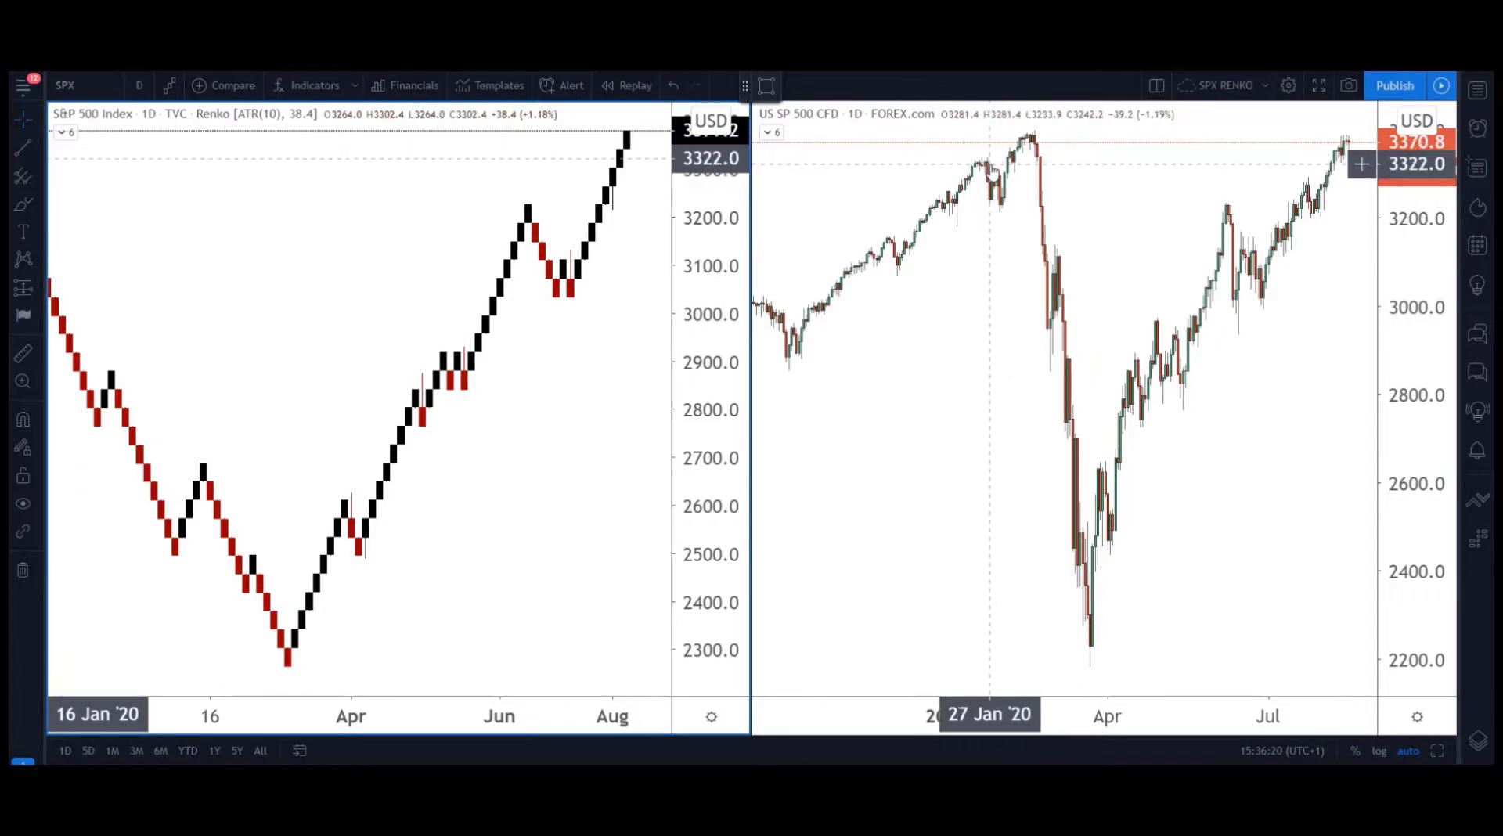
# Add the built-in Average True Range indicator to the US SP 500 CFD candlestick chart.
pyautogui.click(1054, 188)
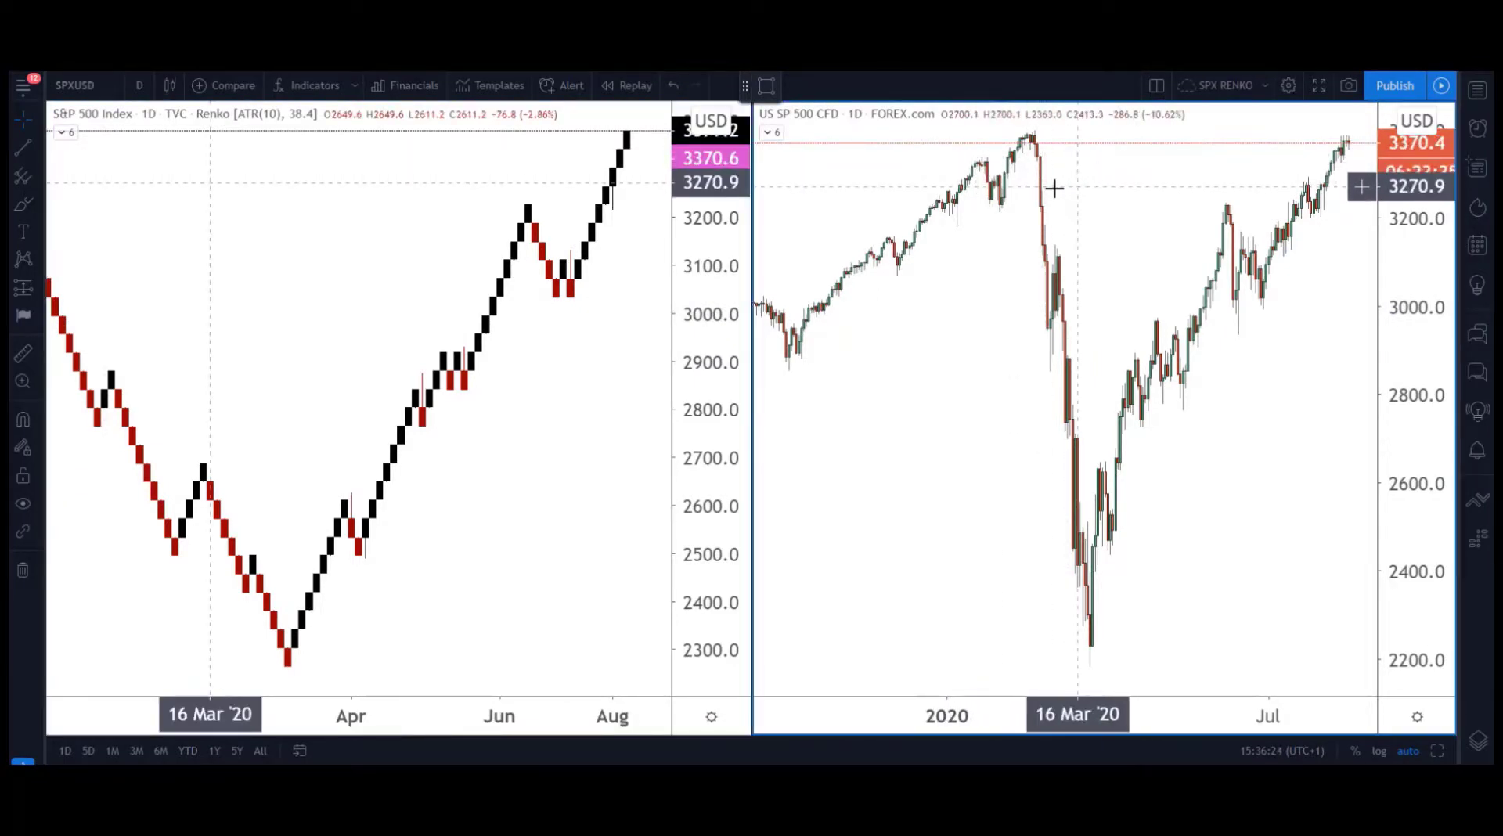
pyautogui.click(300, 89)
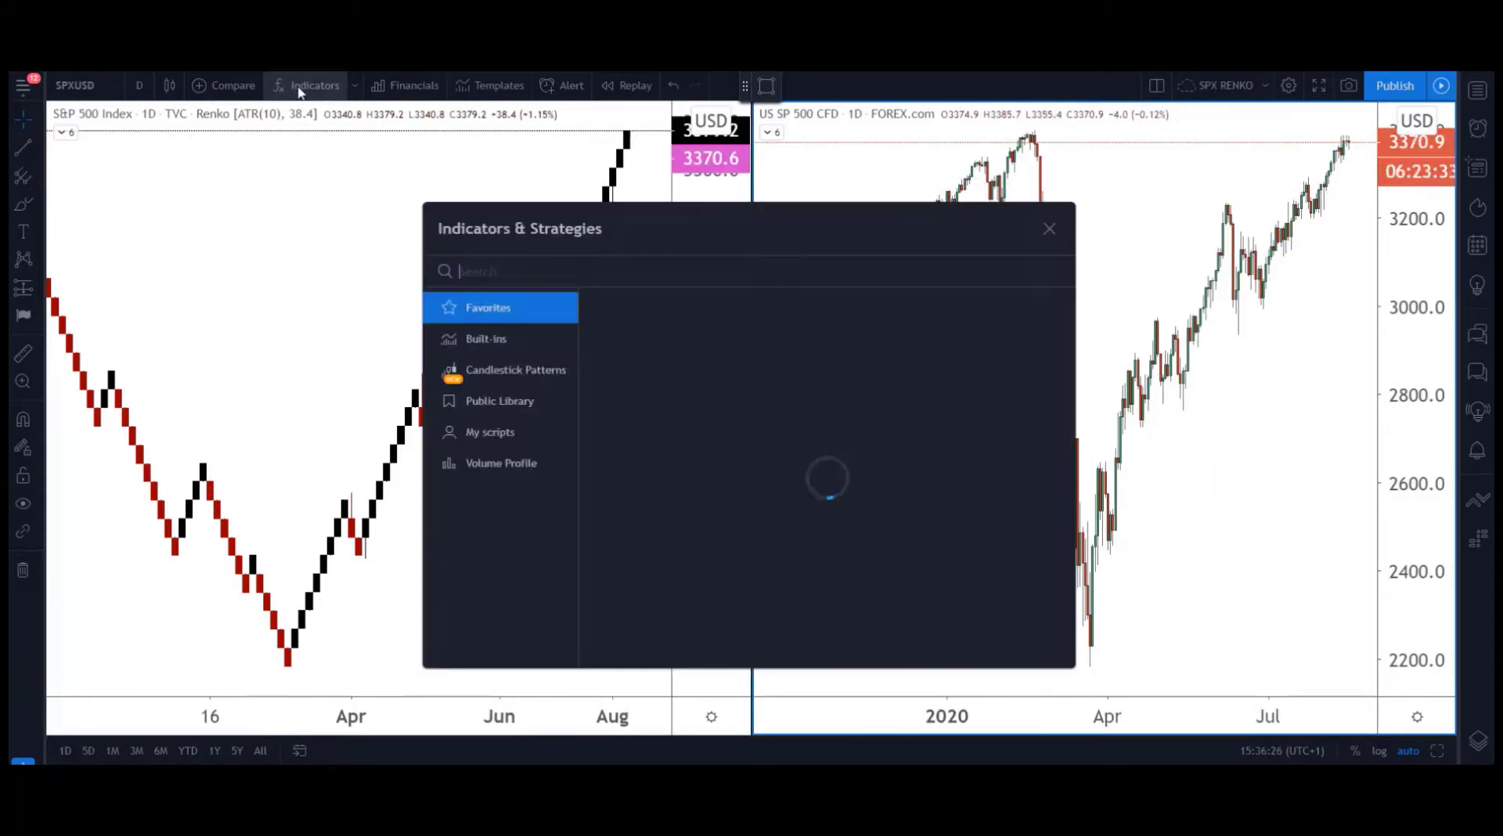
pyautogui.click(506, 336)
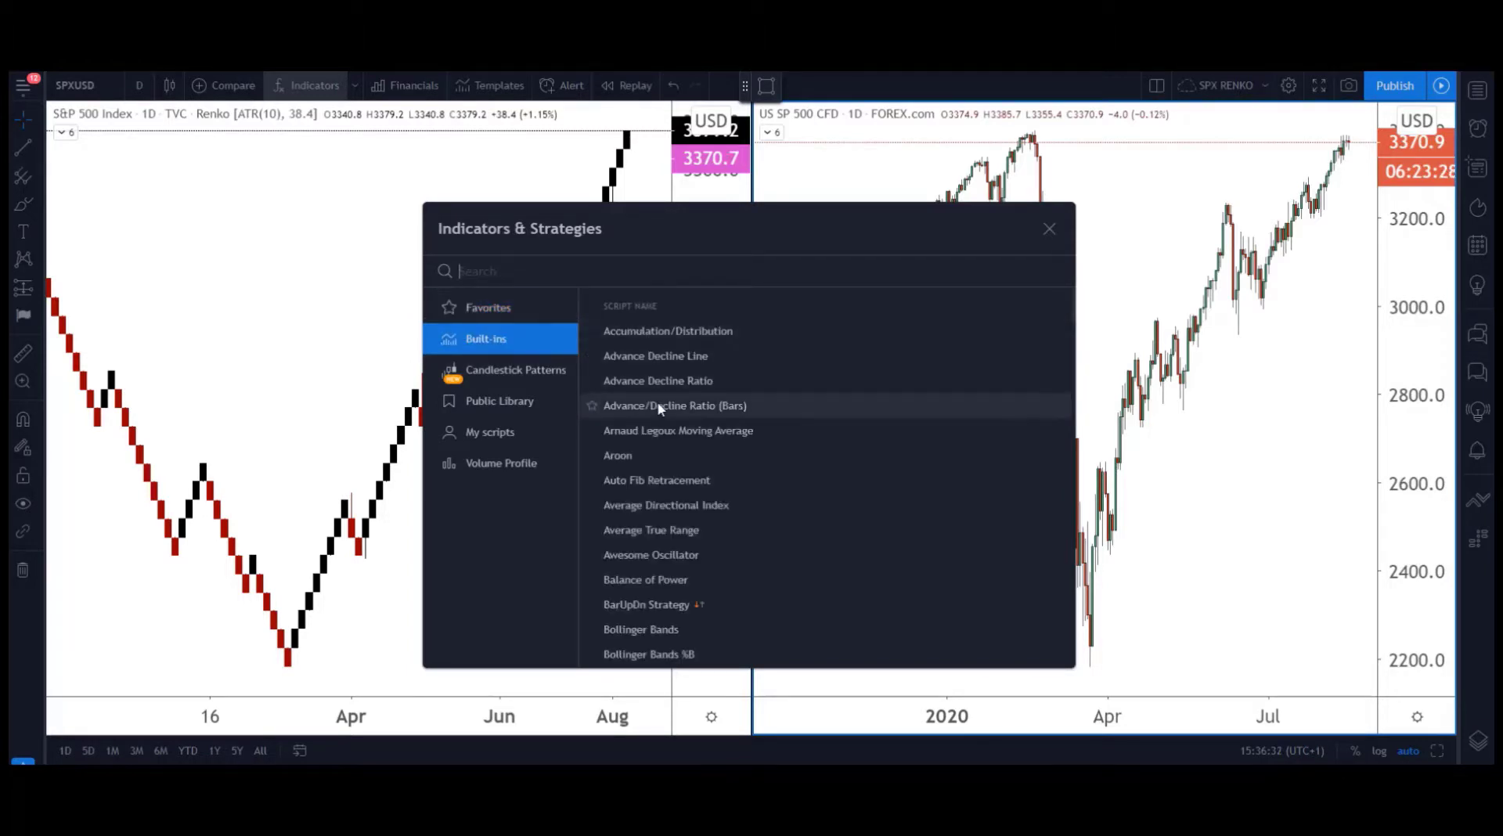
pyautogui.scroll(-2, 658, 415)
pyautogui.click(671, 453)
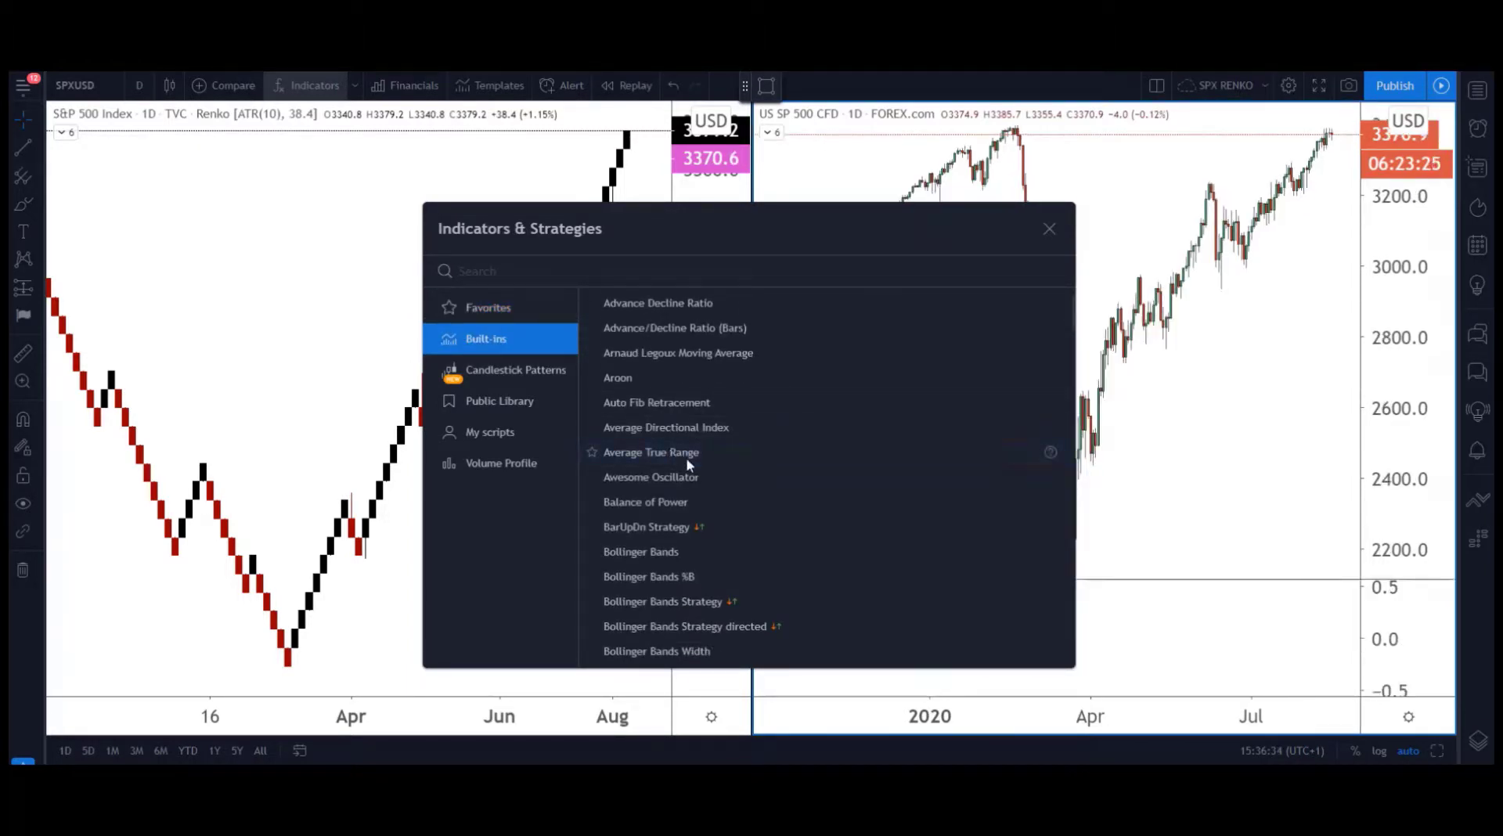
pyautogui.click(1050, 227)
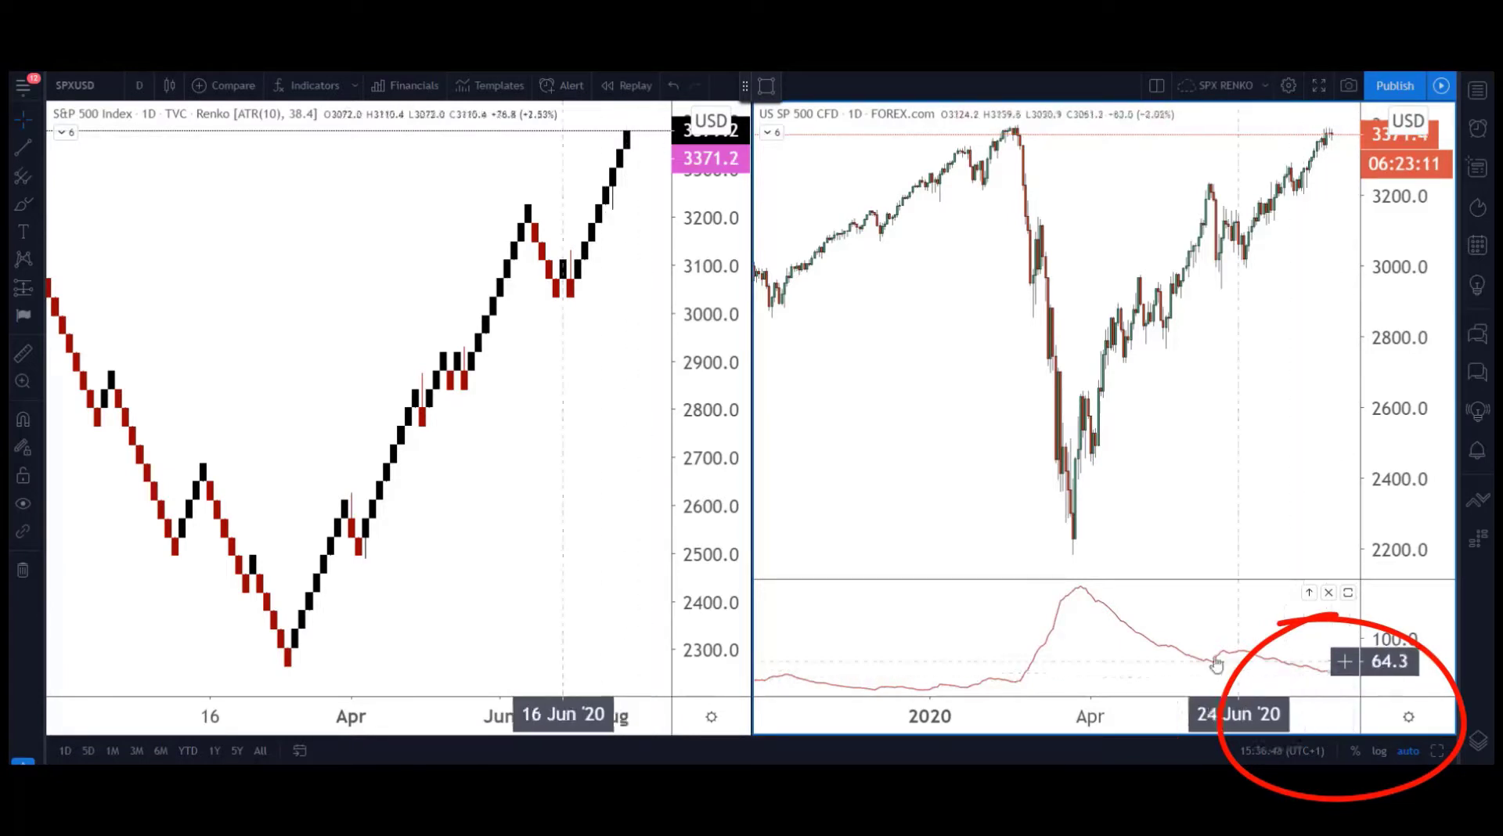
# Check the resolution, length and smoothing inputs of the Average True Range indicator on the US SP 500 CFD chart.
pyautogui.rightClick(1130, 631)
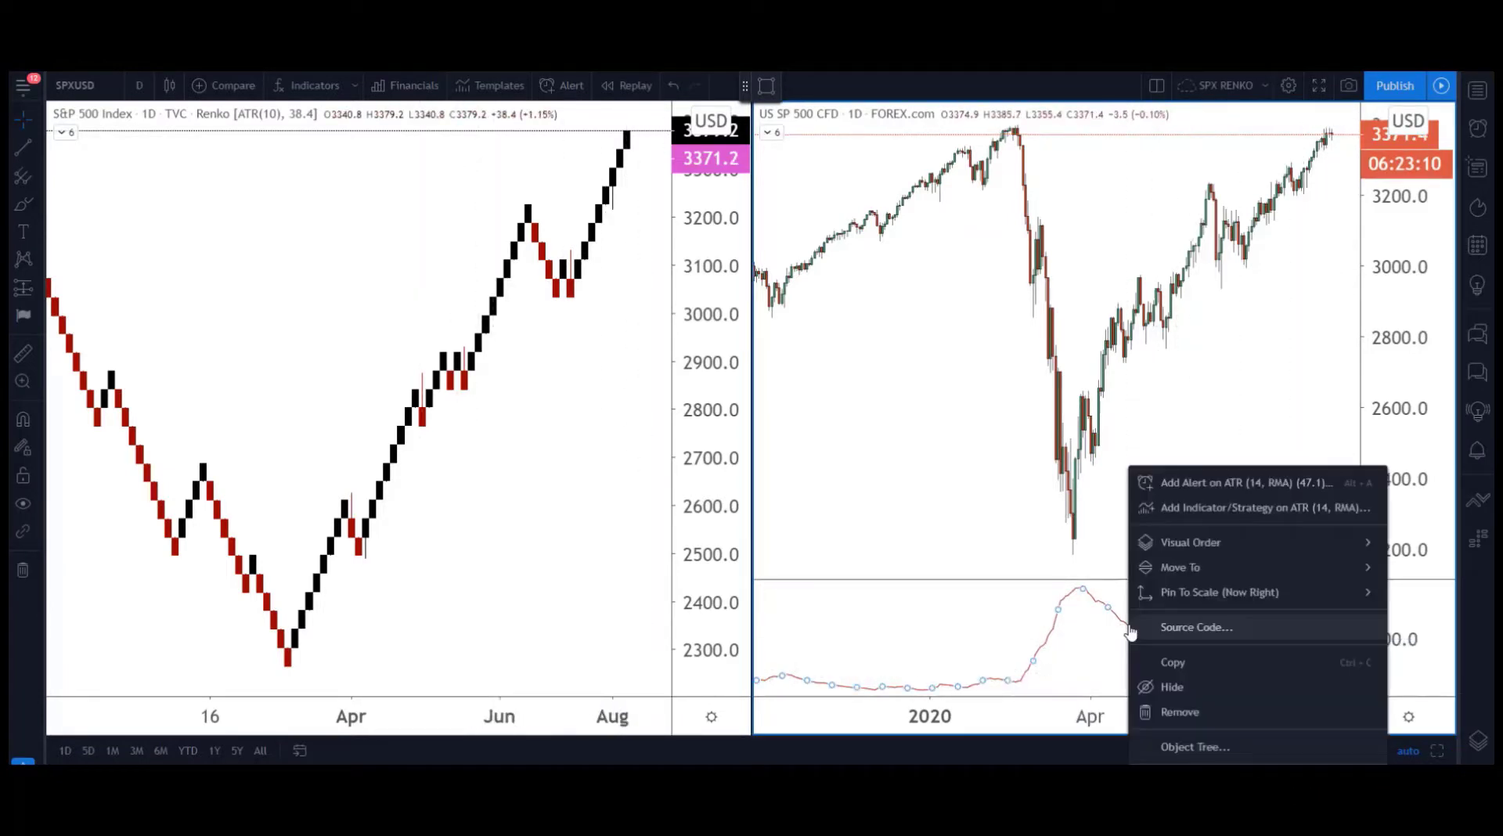
pyautogui.click(1182, 775)
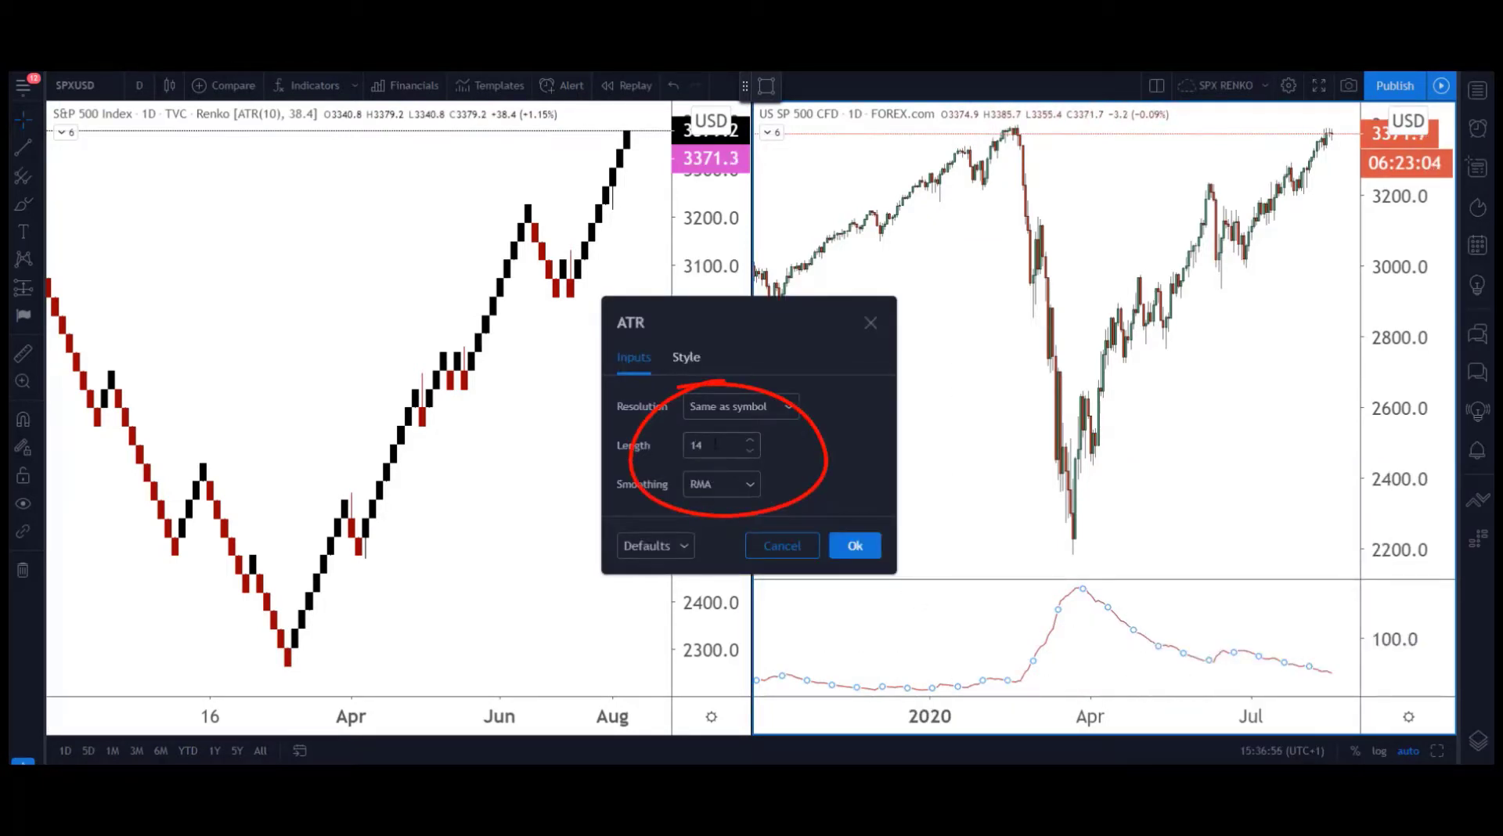
pyautogui.click(871, 323)
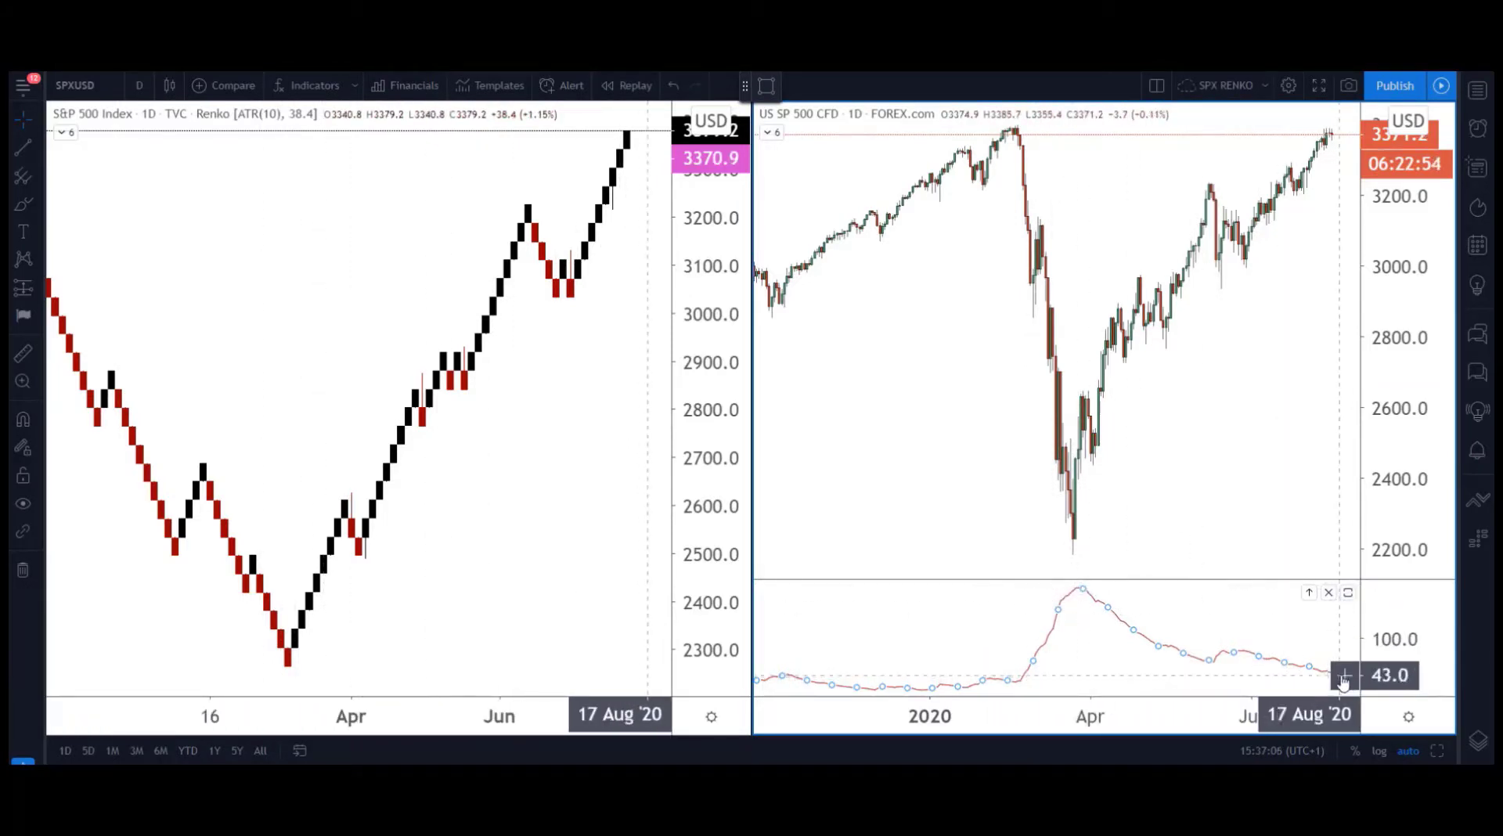
# Add the favourite Moving Average indicator on top of the Average True Range line.
pyautogui.rightClick(1069, 600)
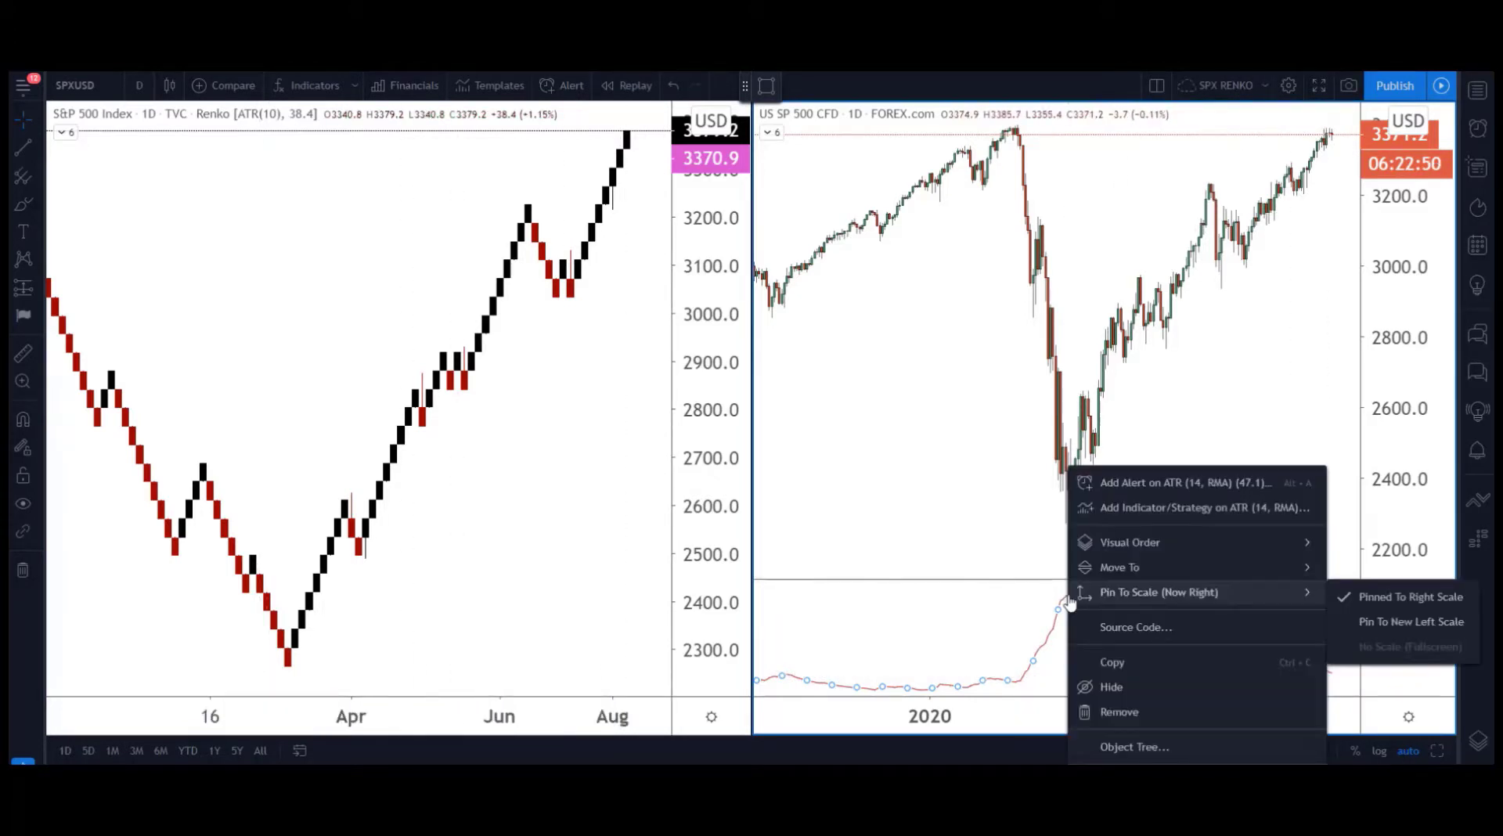
pyautogui.click(1147, 510)
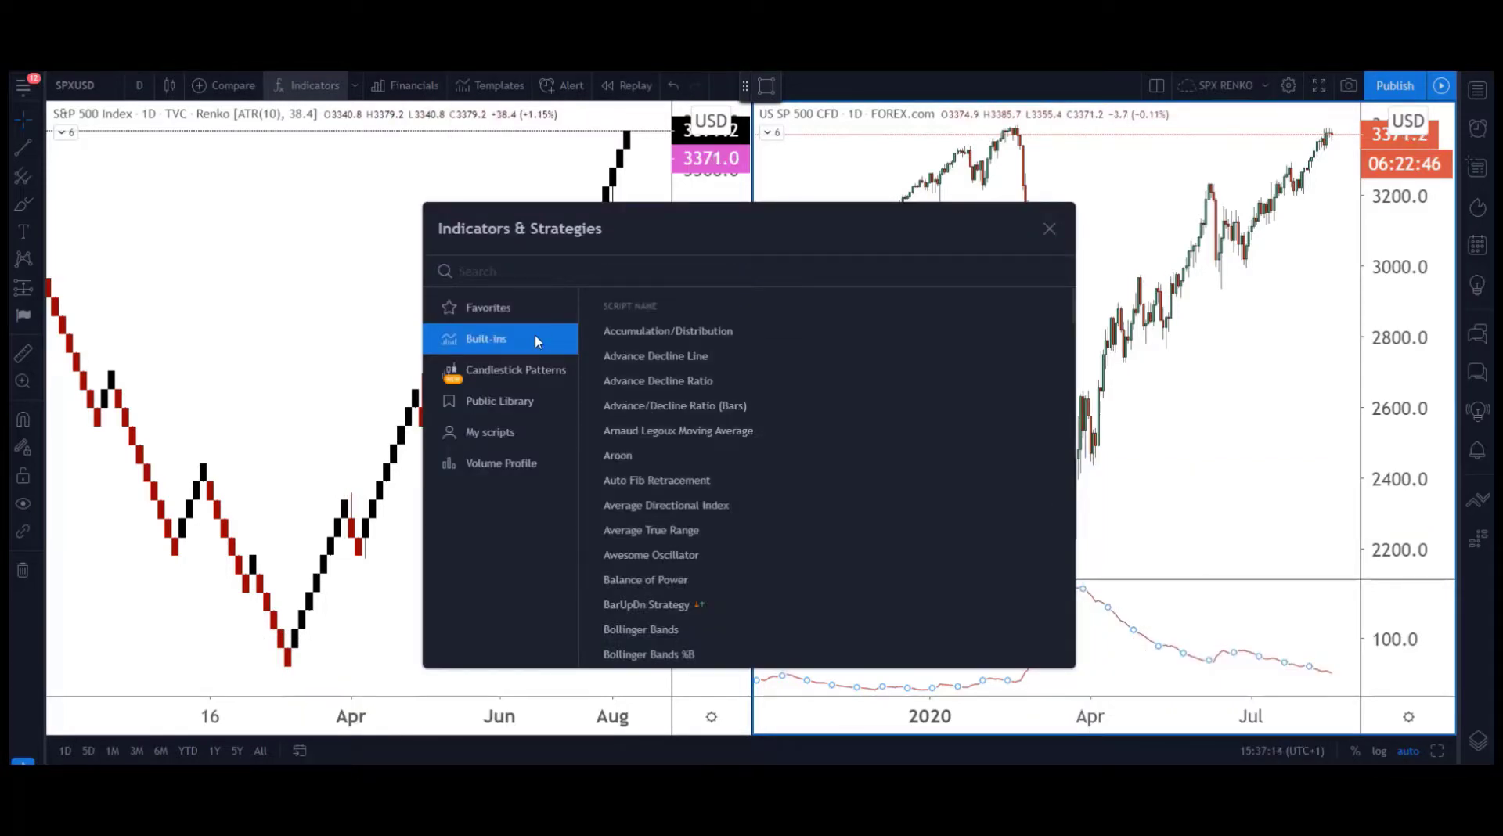
pyautogui.click(505, 313)
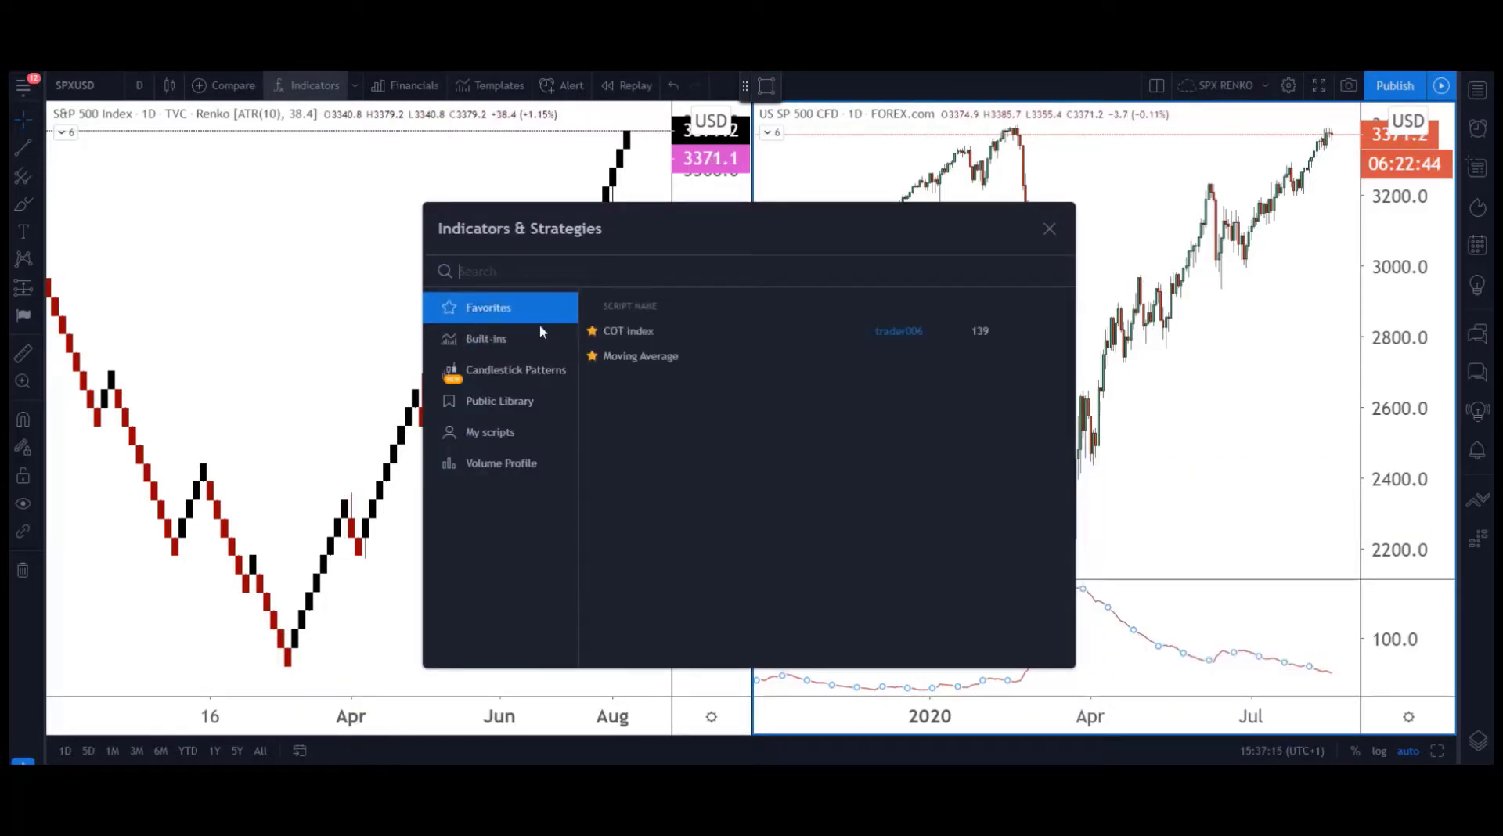
pyautogui.click(619, 357)
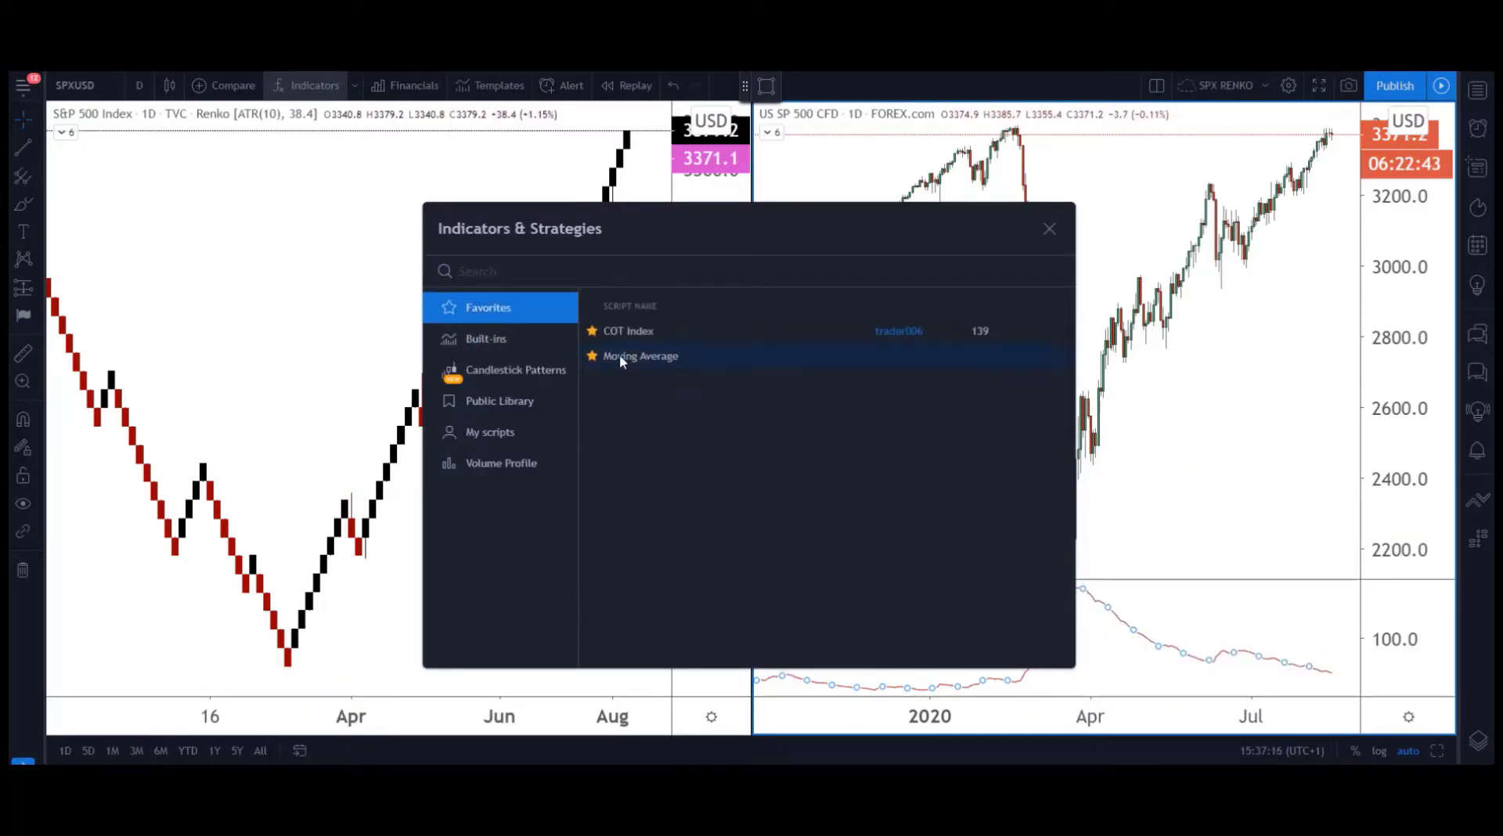
pyautogui.click(1044, 232)
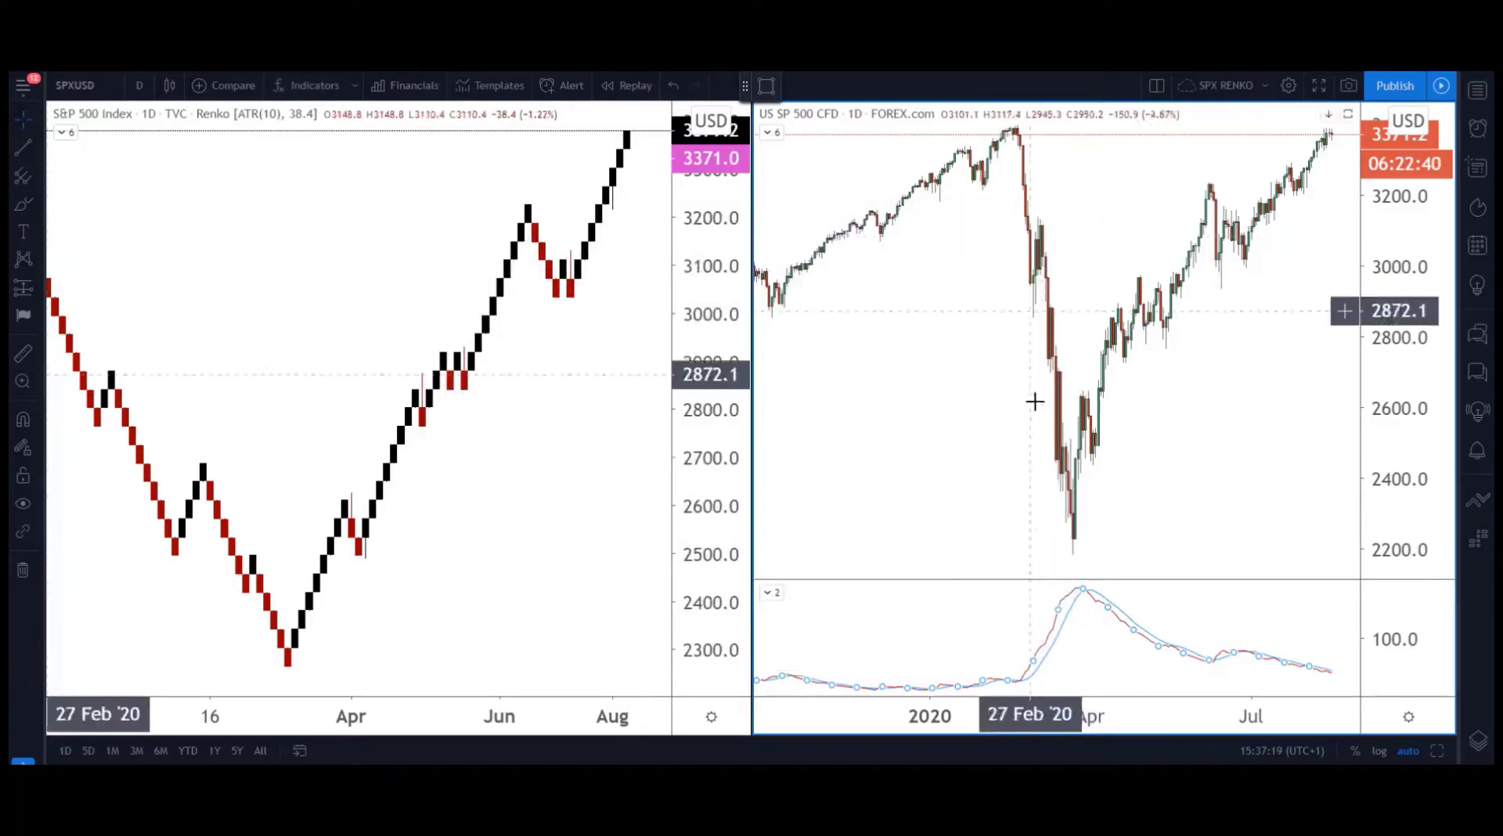
# Set the length of the moving average on the Average True Range line to 50.
pyautogui.rightClick(1098, 592)
pyautogui.moveTo(1101, 595)
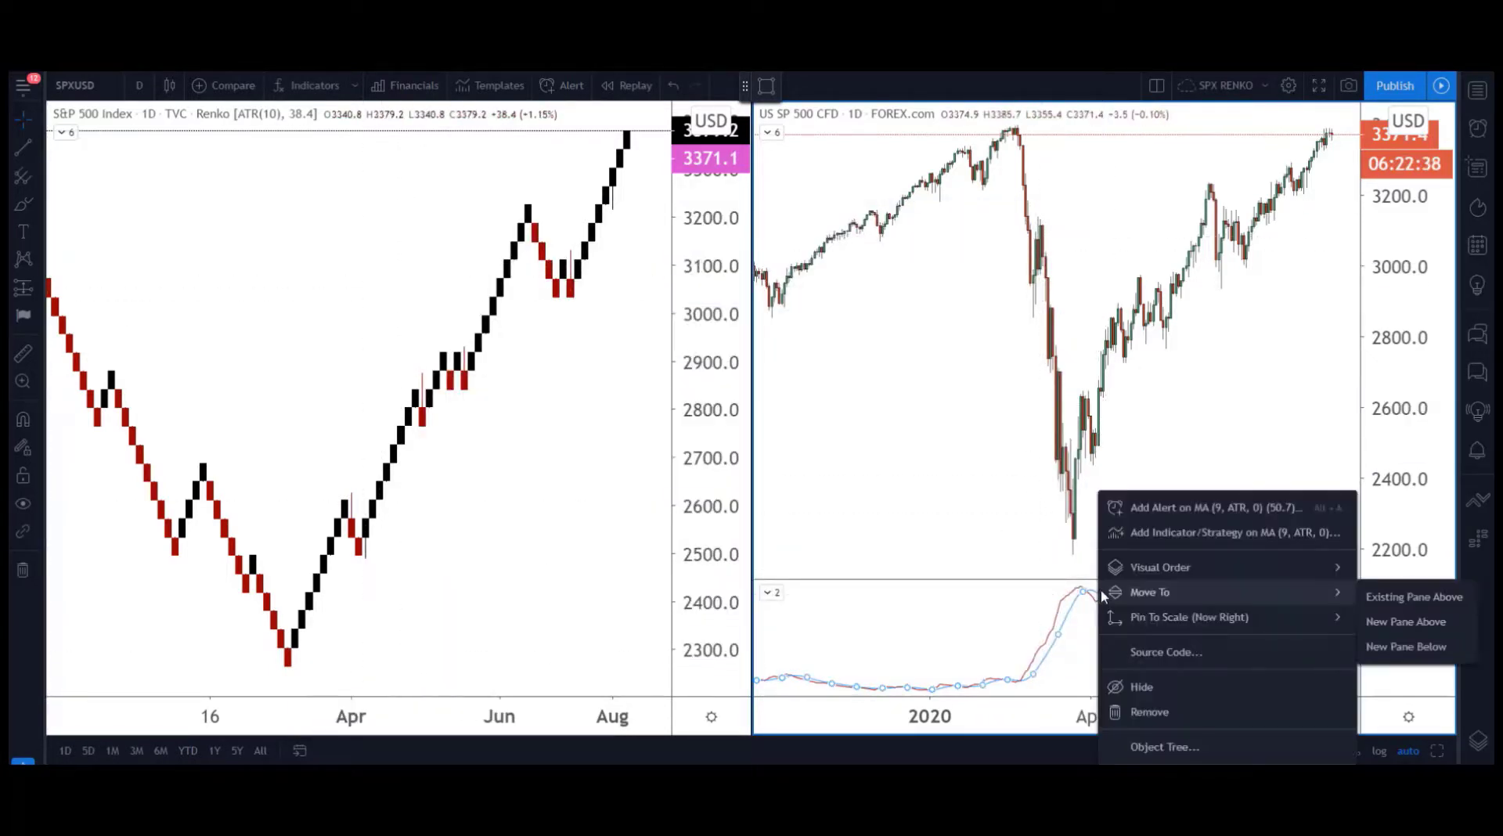
pyautogui.click(1151, 763)
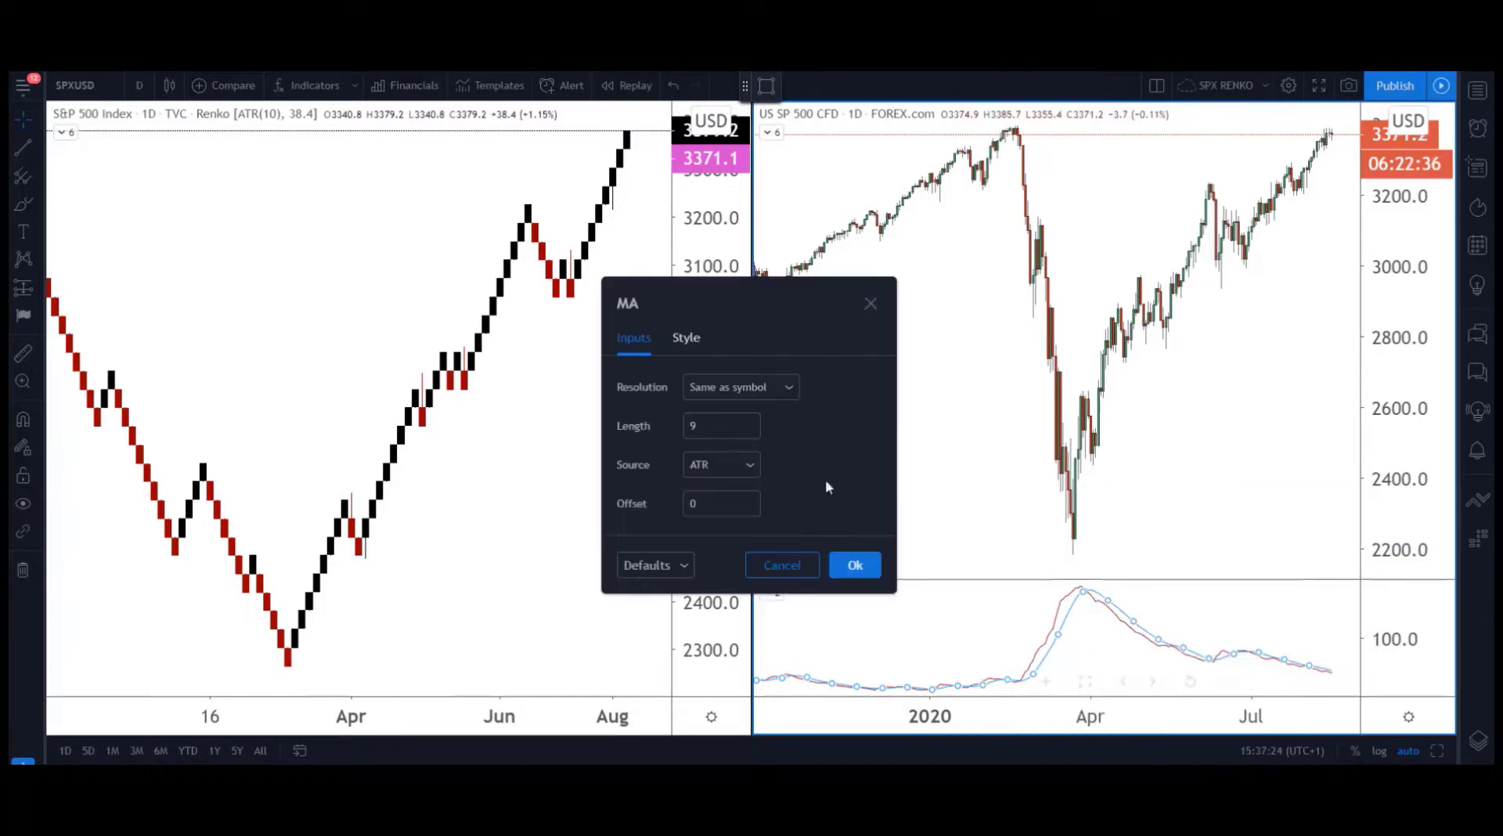
pyautogui.click(719, 428)
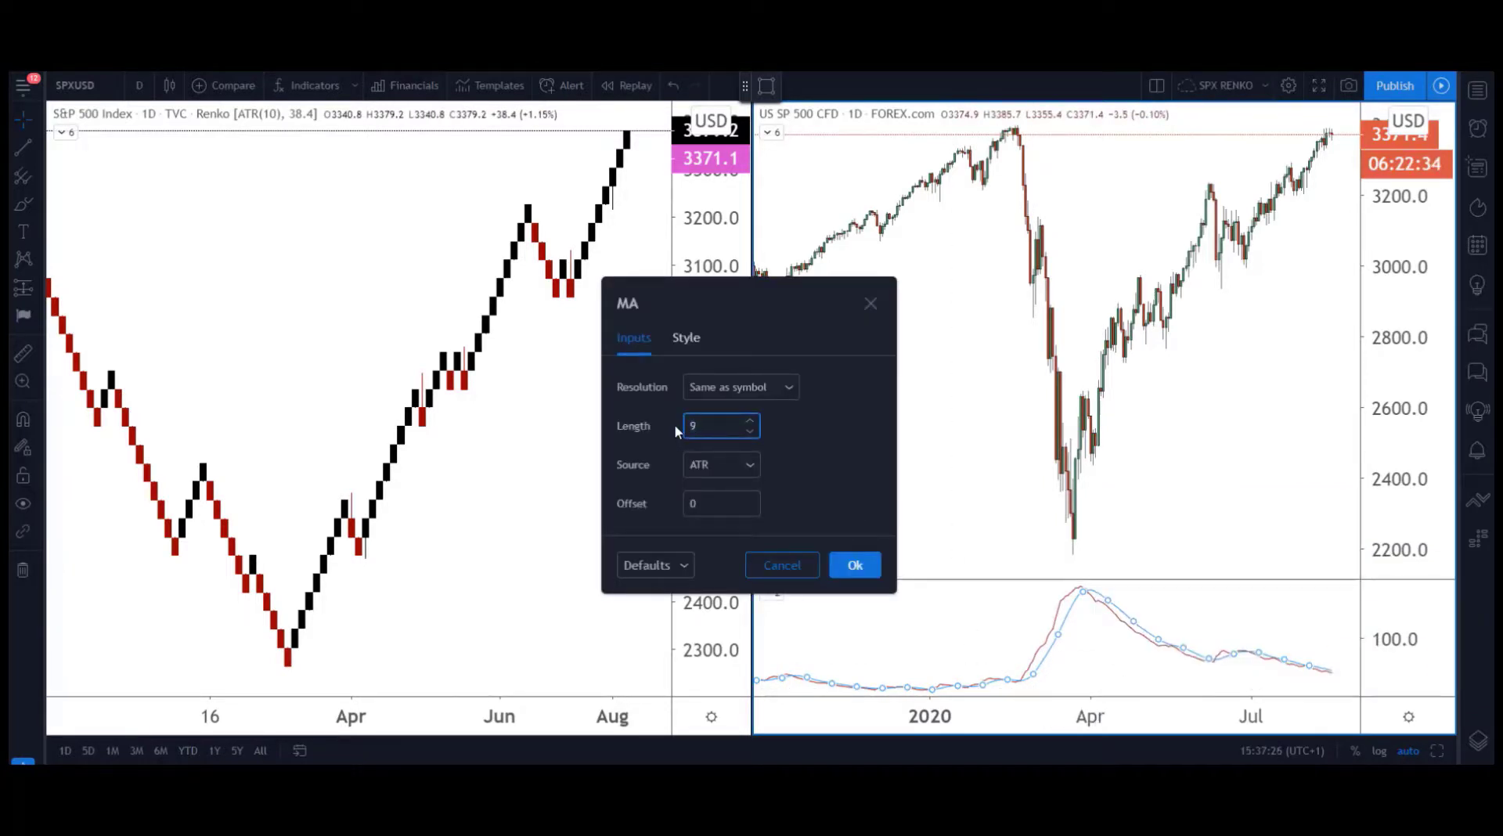
pyautogui.write('50')
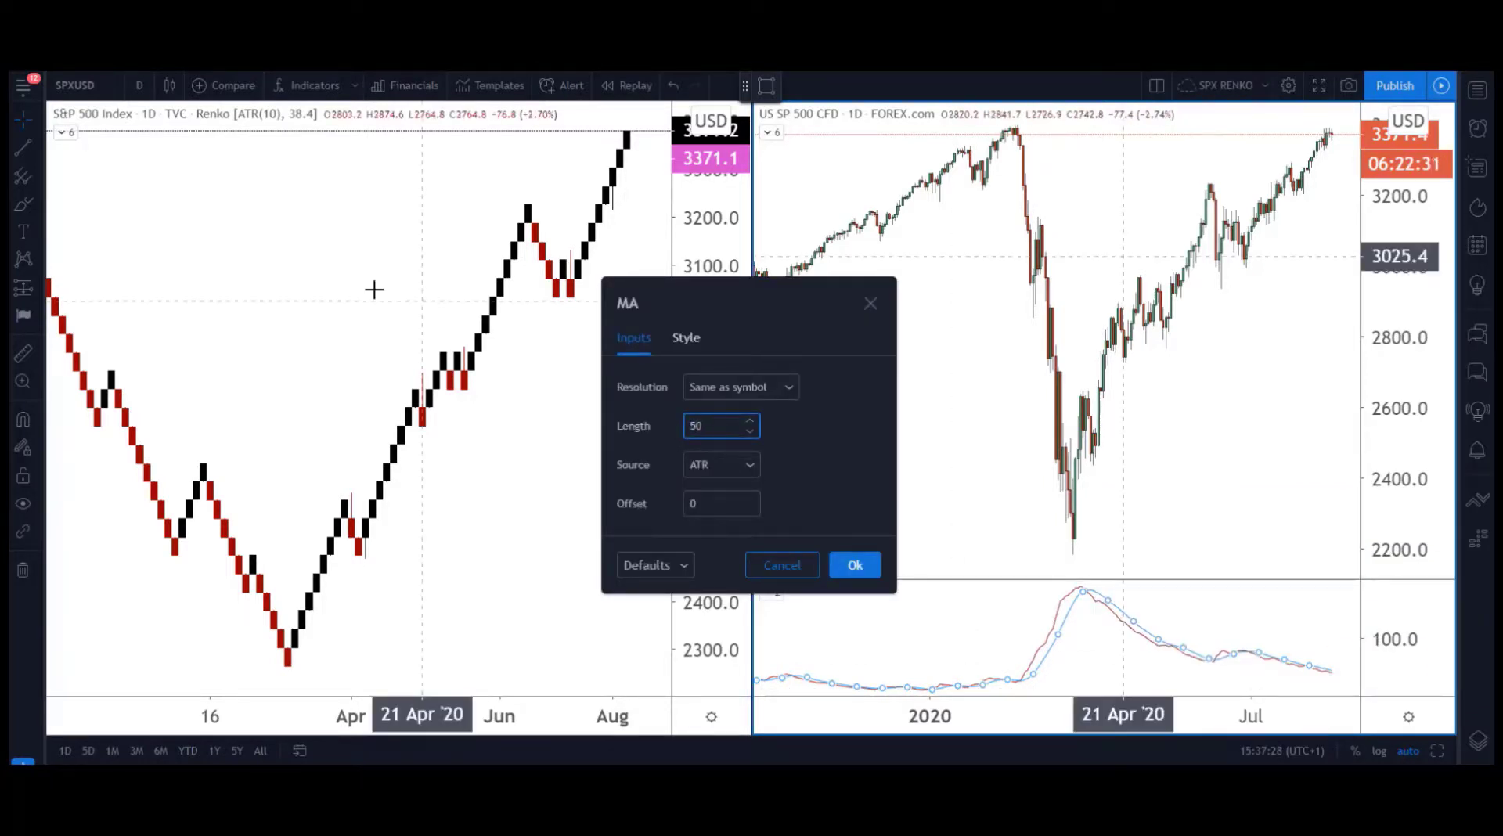
pyautogui.click(855, 564)
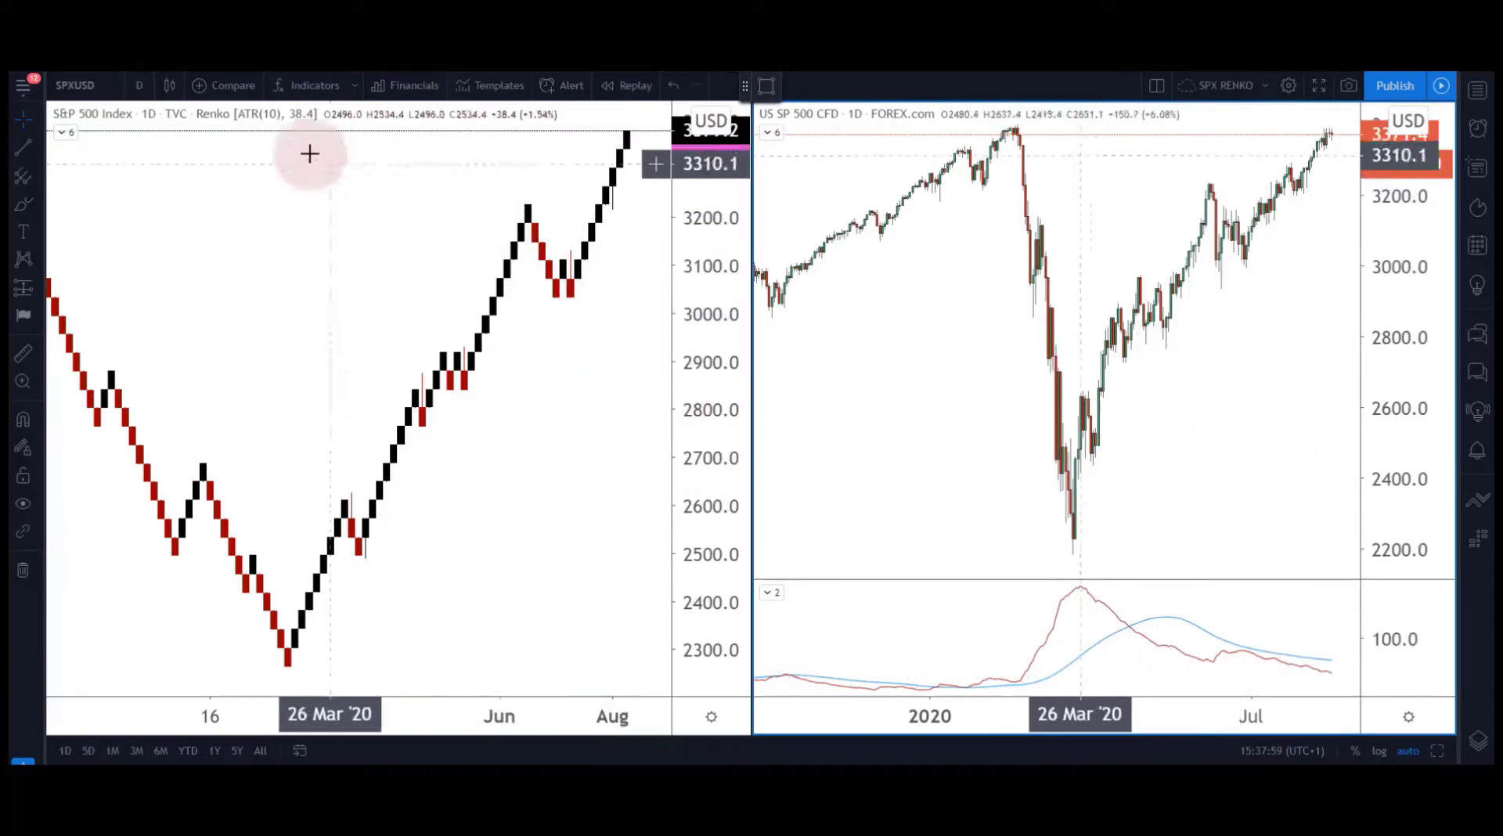
# Open the chart settings of the S&P 500 Renko chart.
pyautogui.click(264, 119)
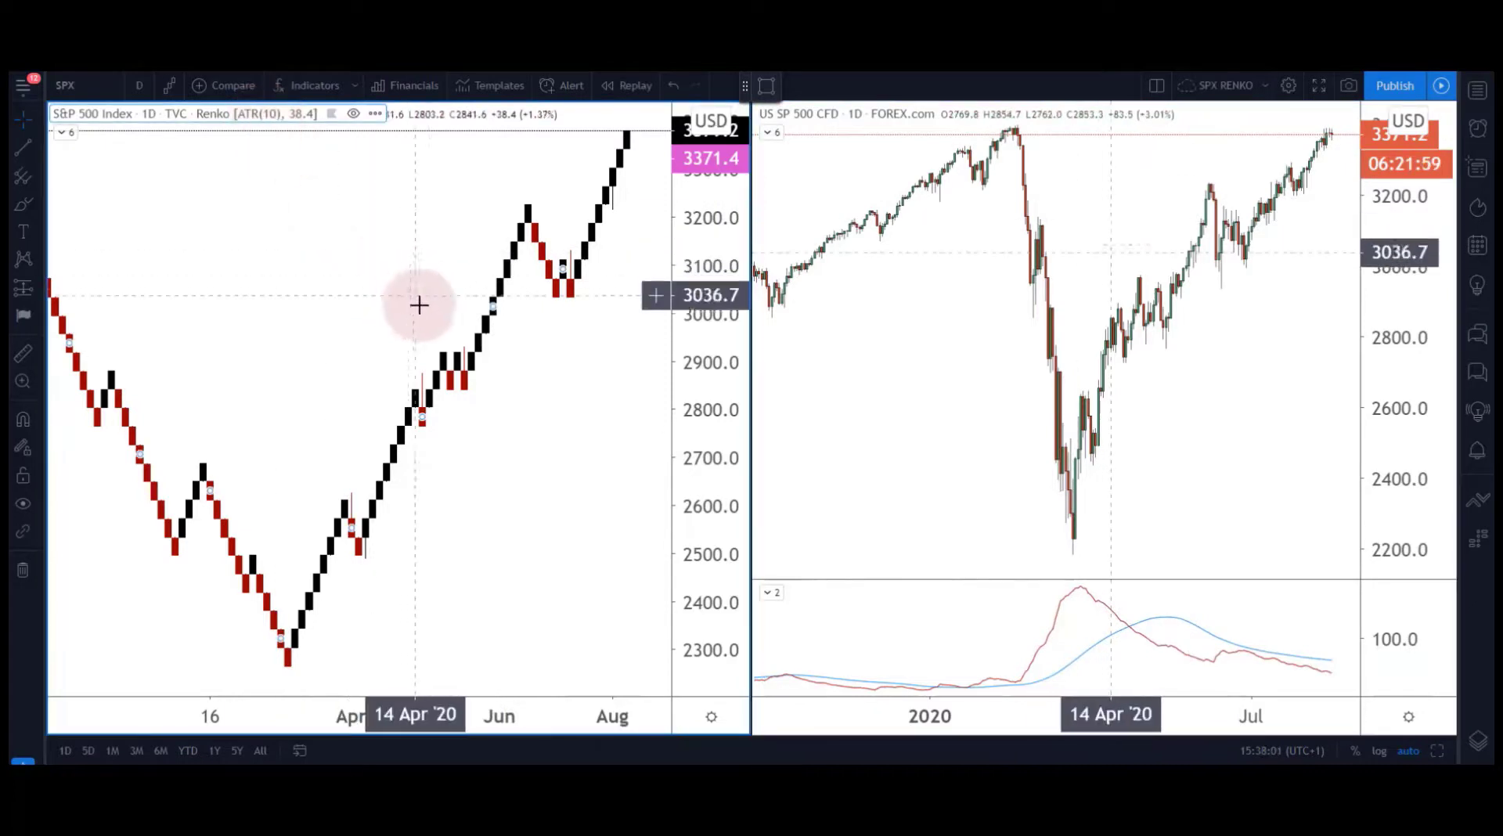
pyautogui.rightClick(447, 371)
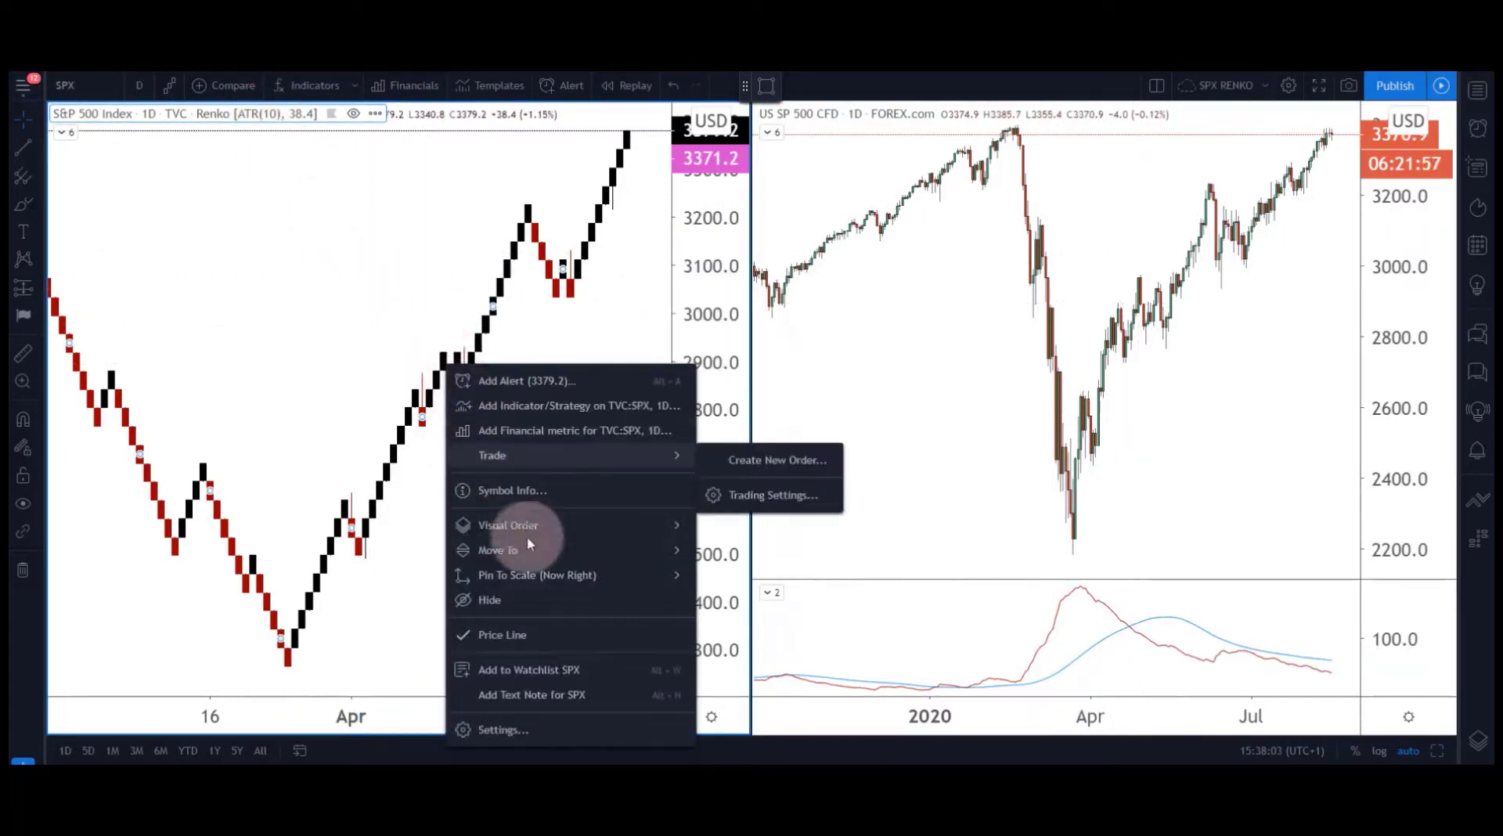
pyautogui.click(525, 722)
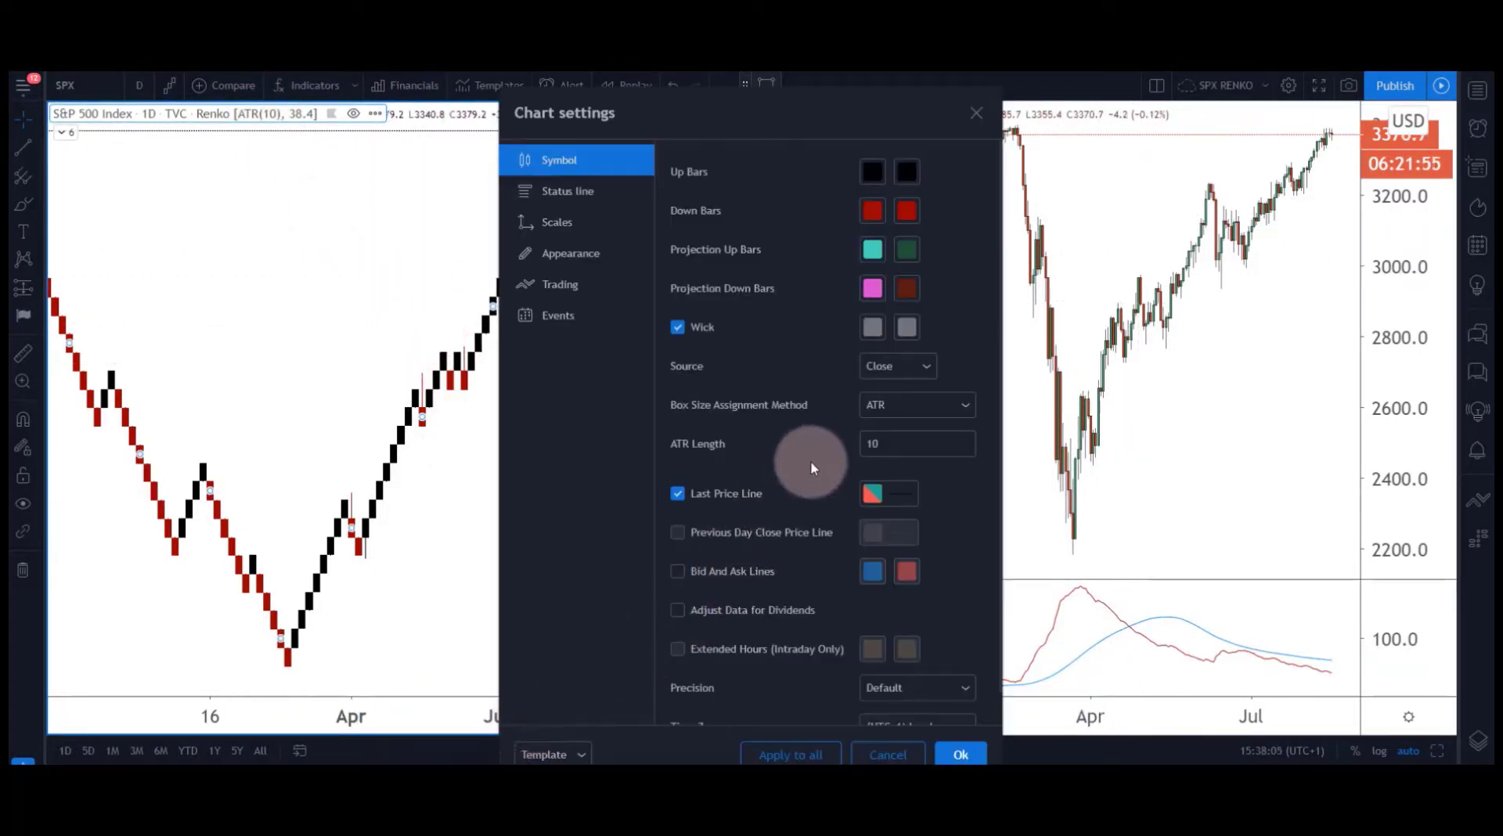
pyautogui.click(877, 443)
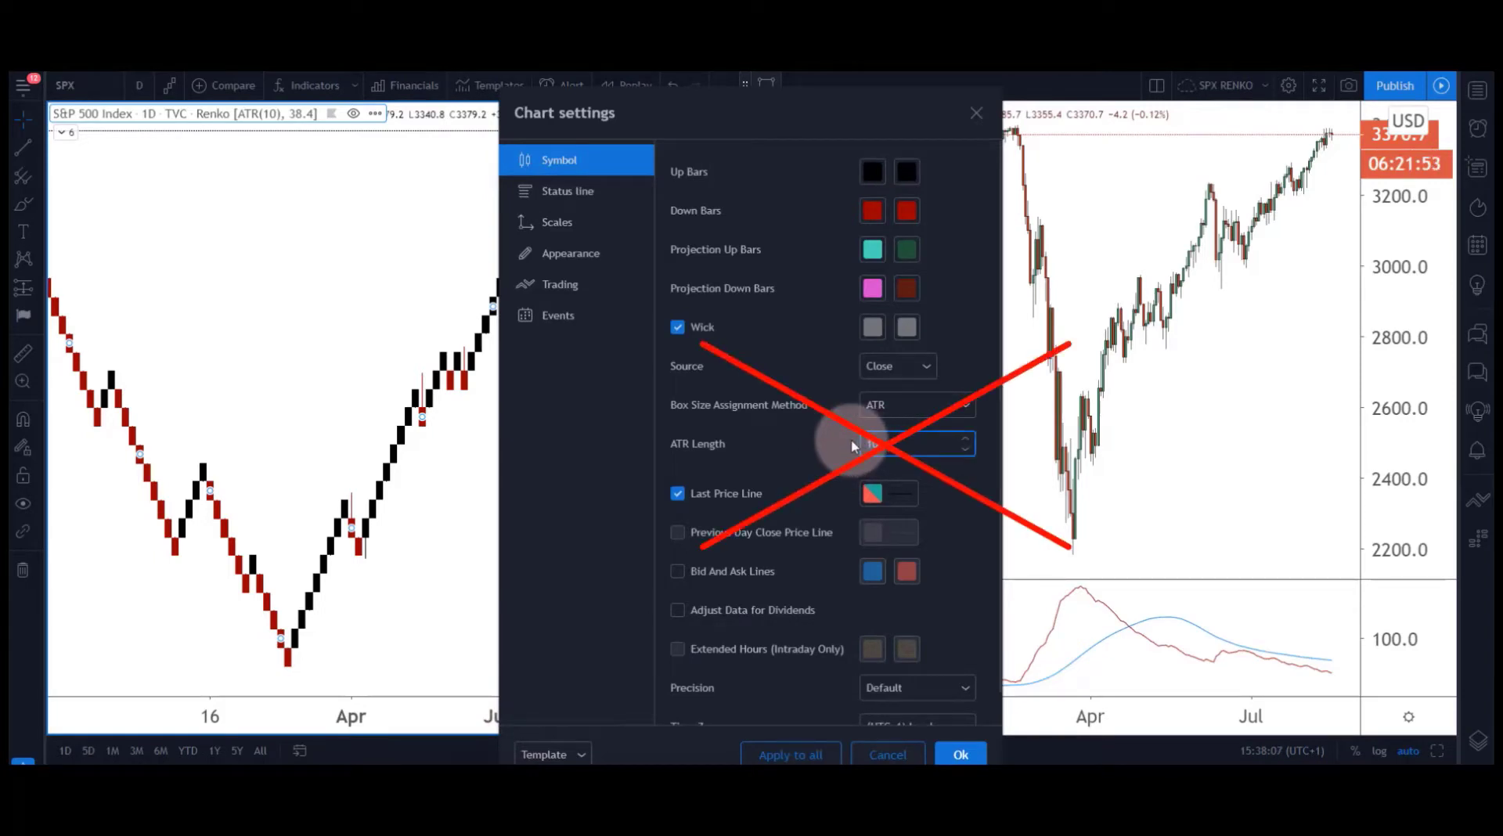
pyautogui.write('5')
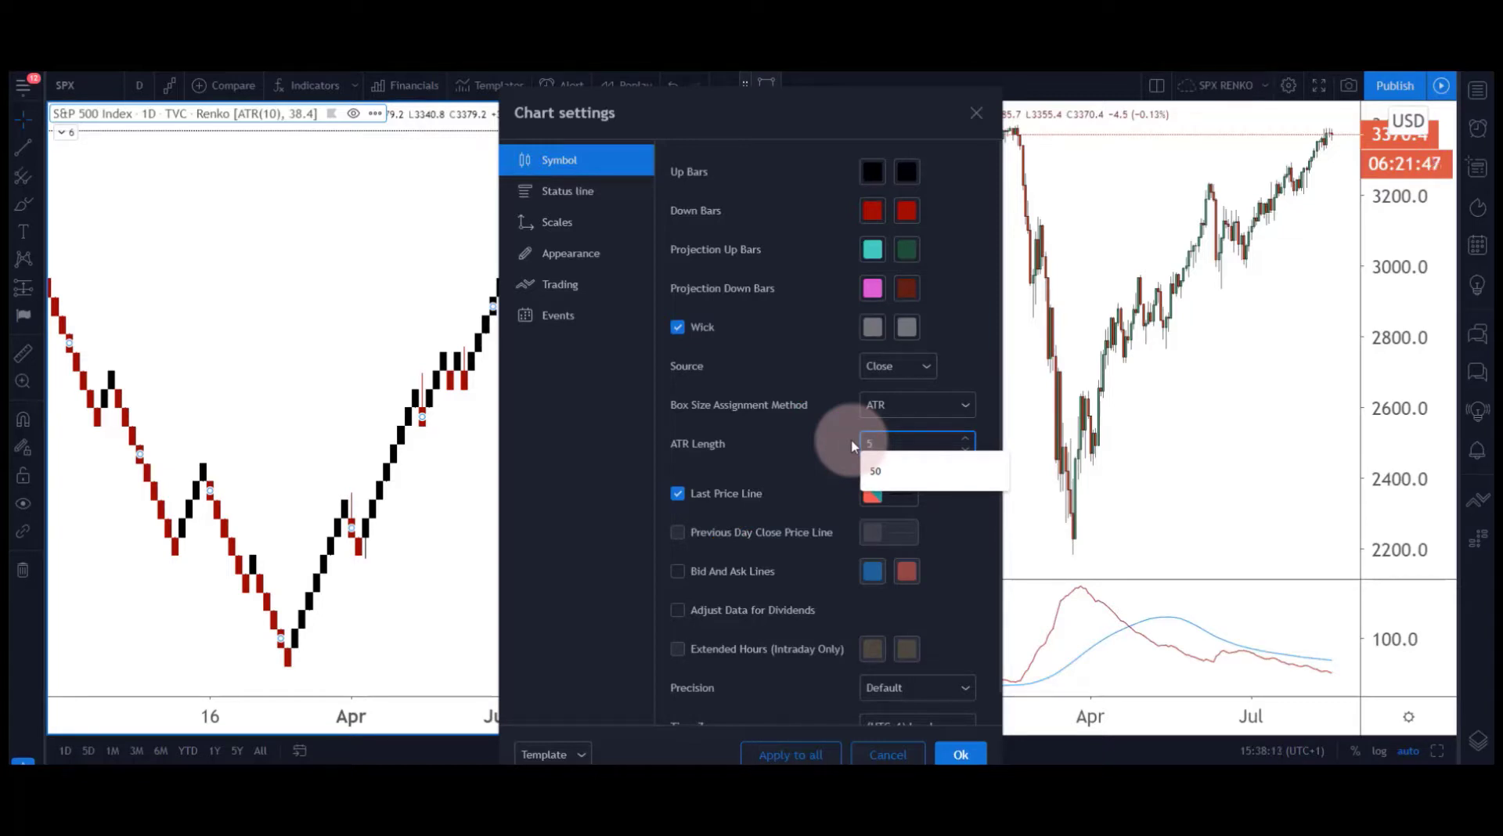
pyautogui.press('BackSpace')
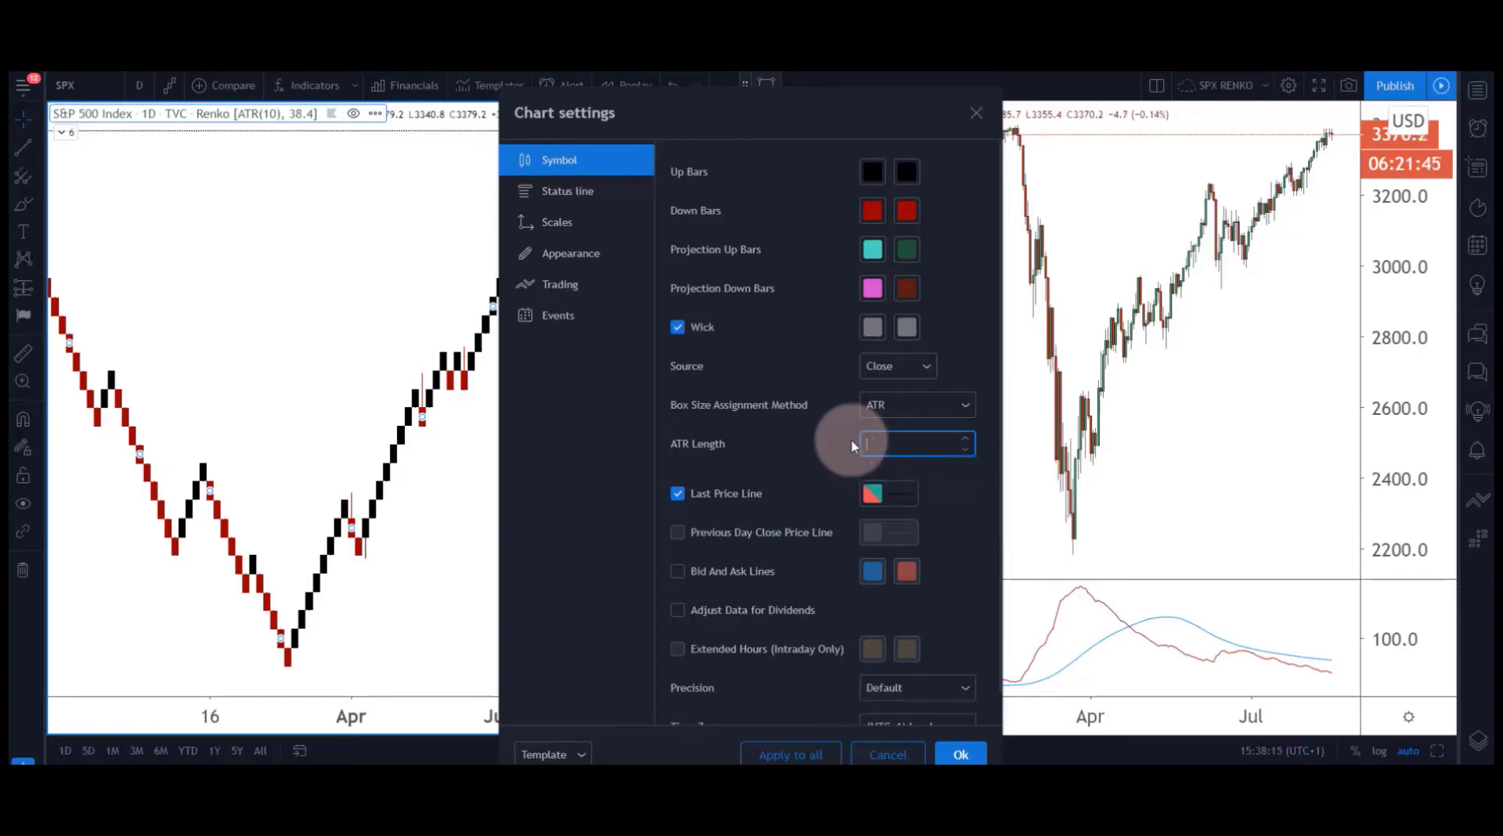
# Change the S&P 500 Renko chart's box size assignment method to Traditional with a box size of 50 and compress its price scale.
pyautogui.click(924, 406)
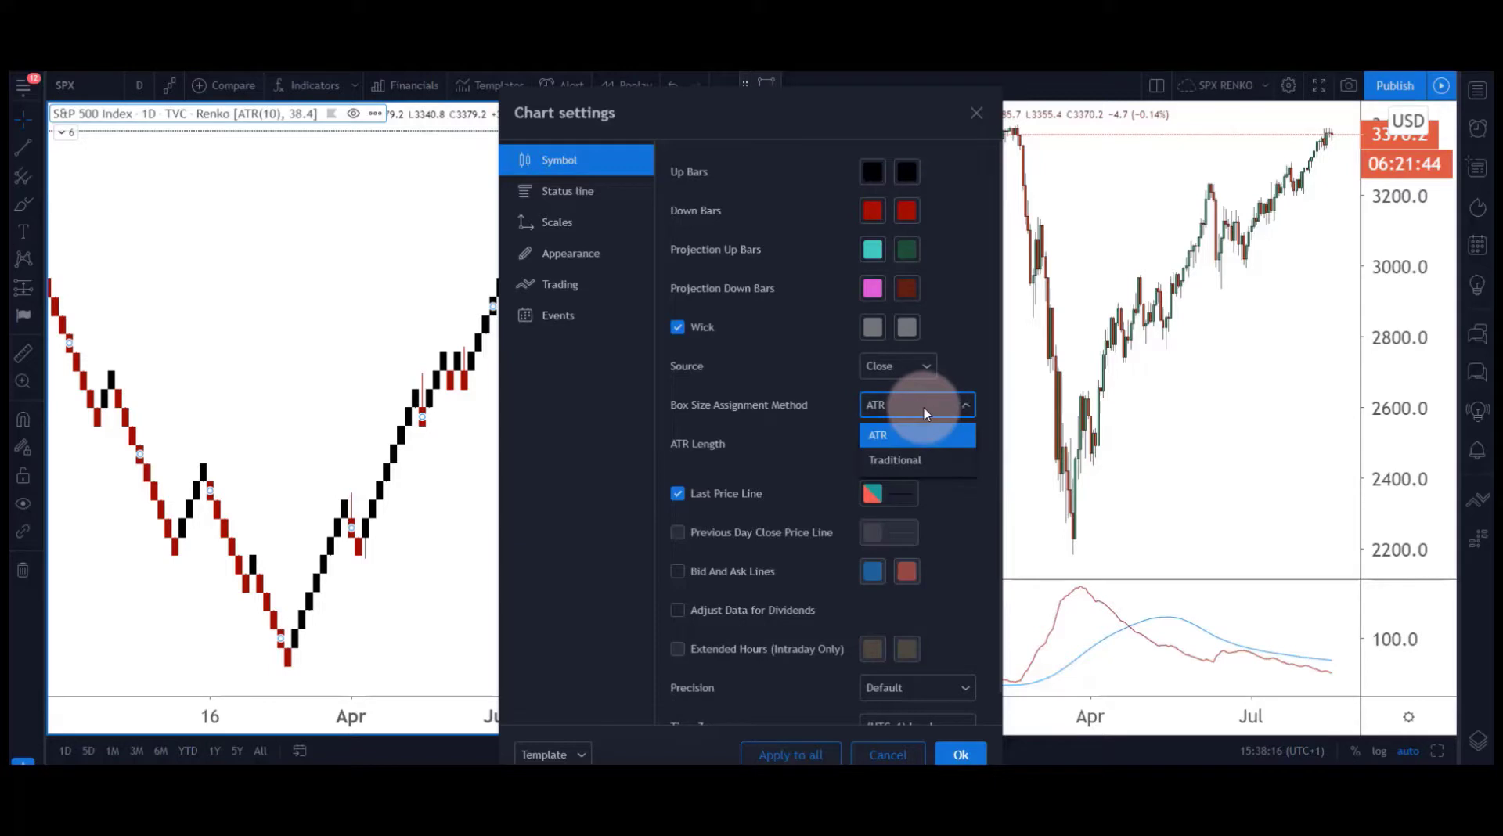
pyautogui.click(918, 460)
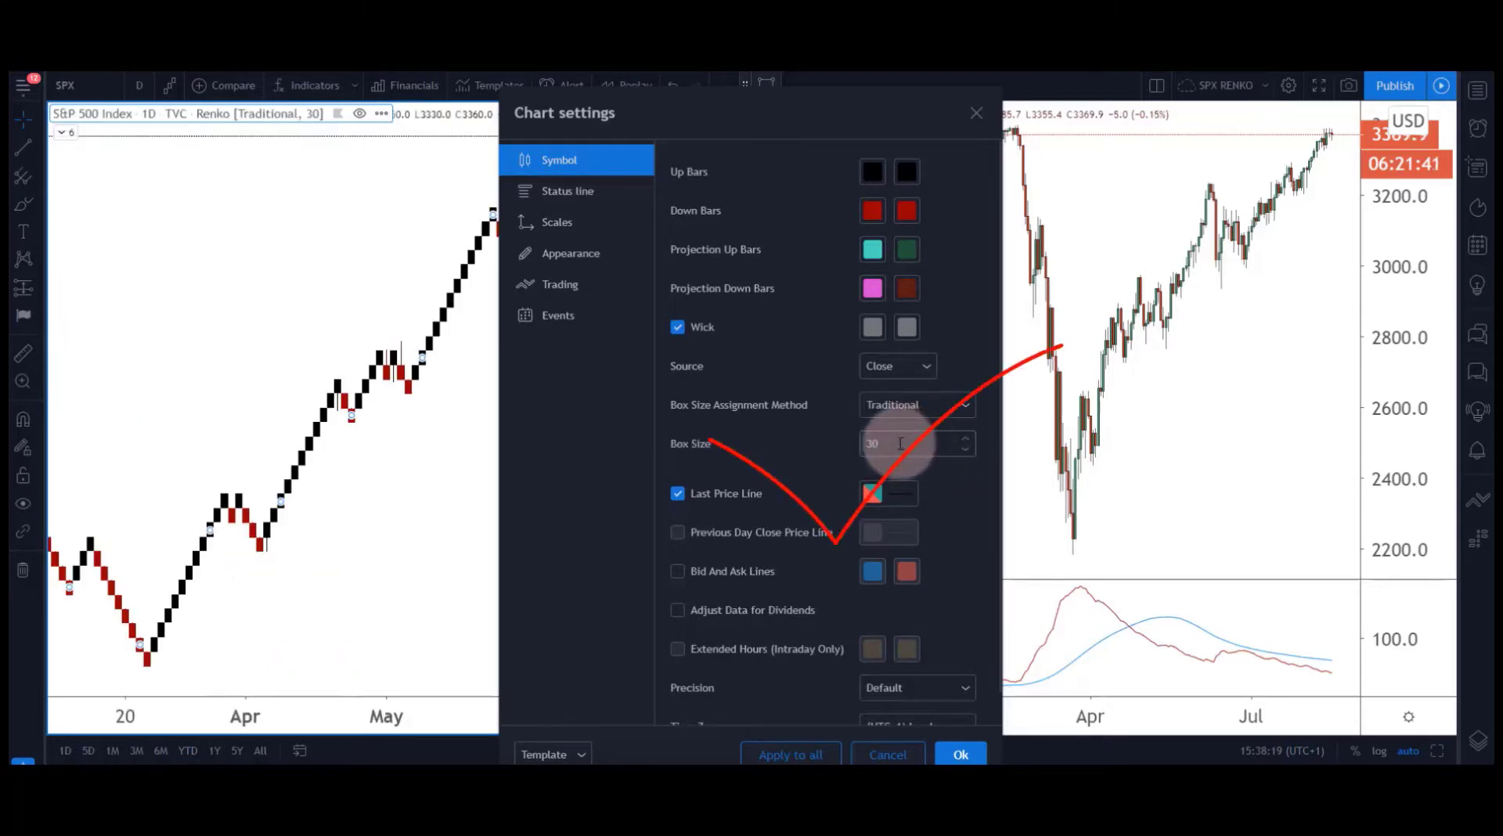
pyautogui.doubleClick(900, 443)
pyautogui.write('5')
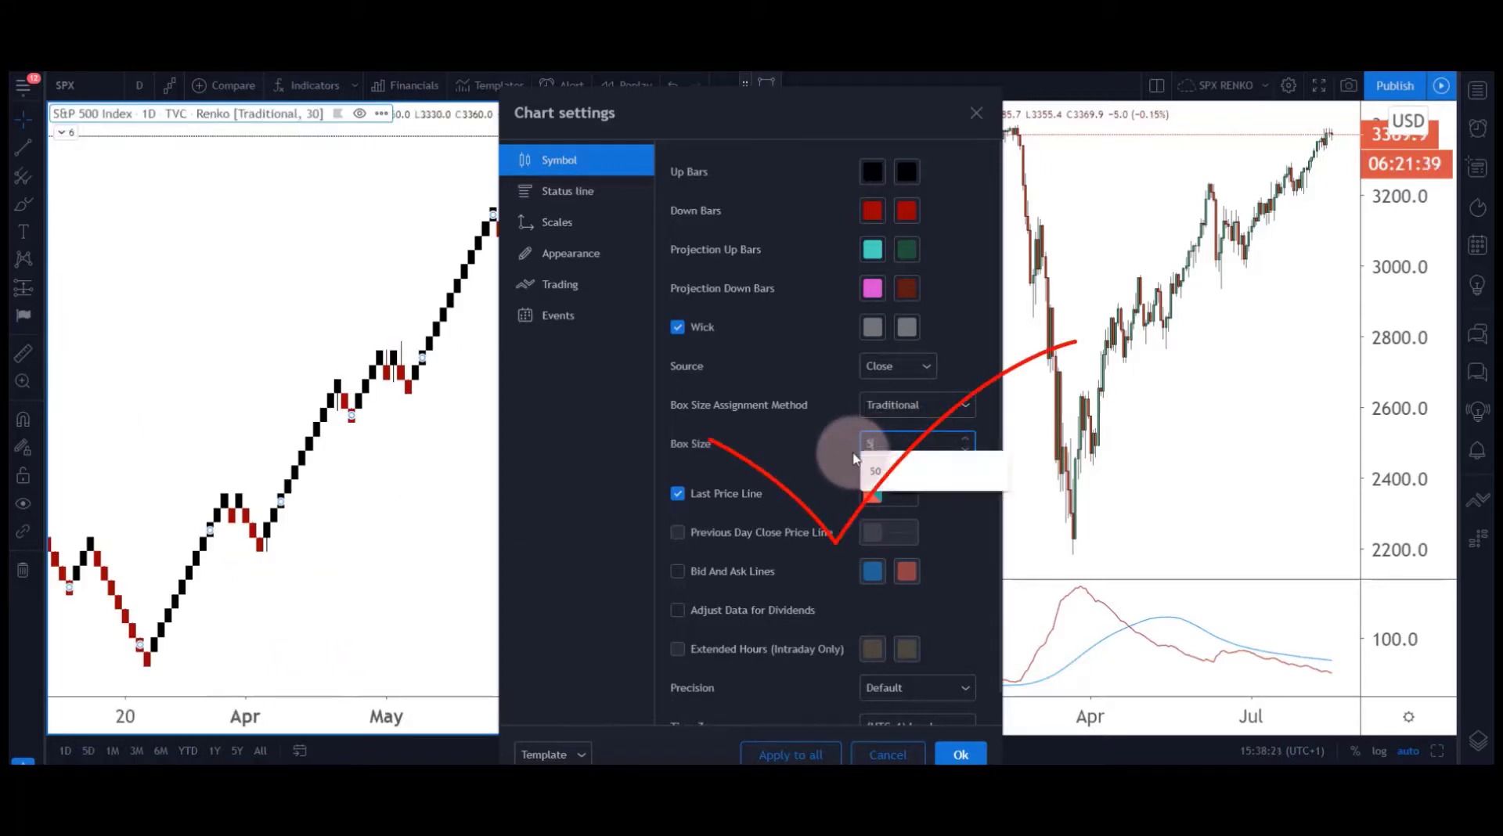
pyautogui.write('0')
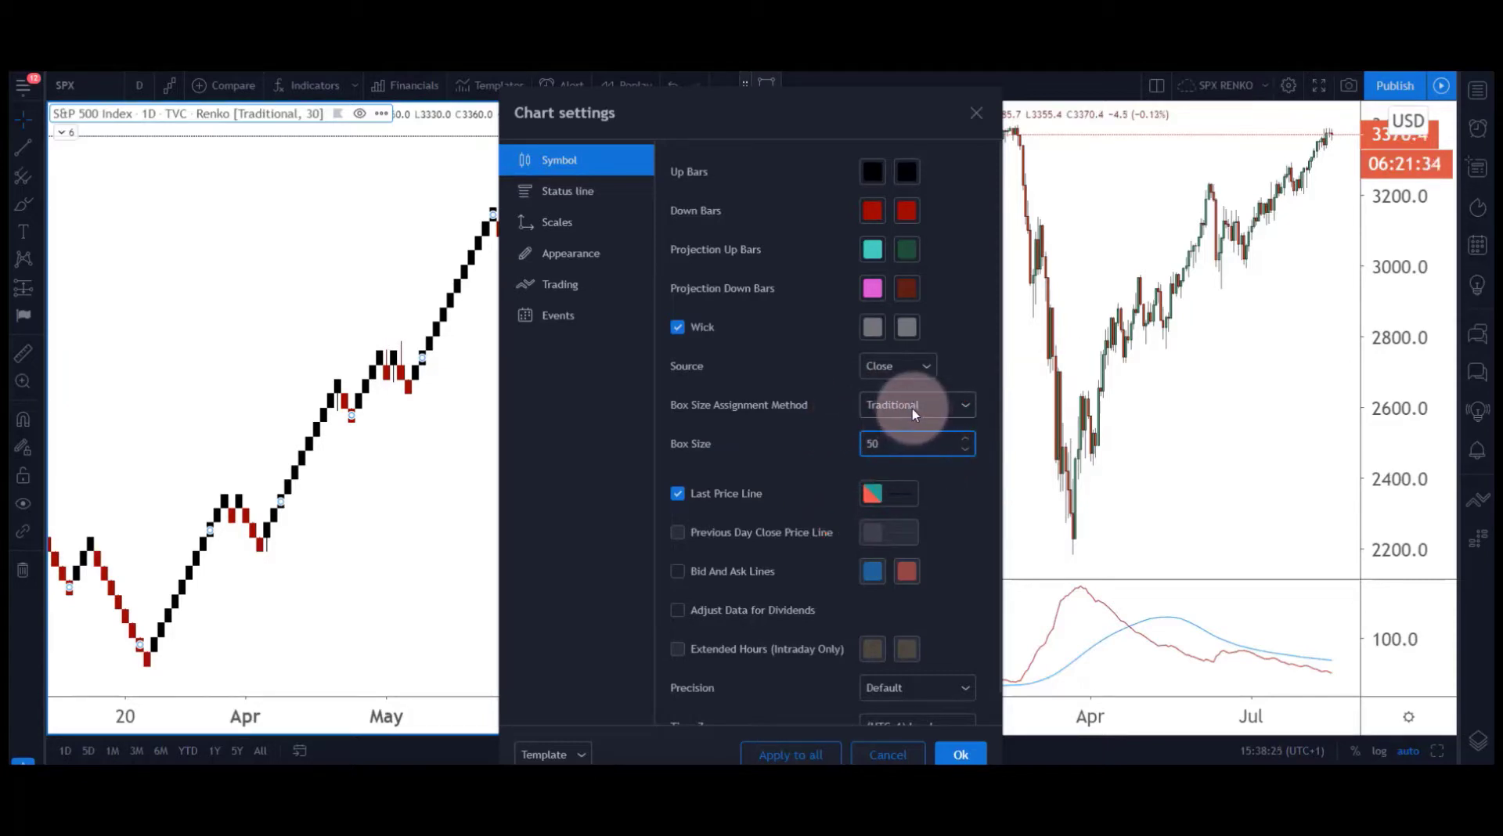
pyautogui.click(960, 753)
pyautogui.moveTo(686, 248); pyautogui.dragTo(704, 427)
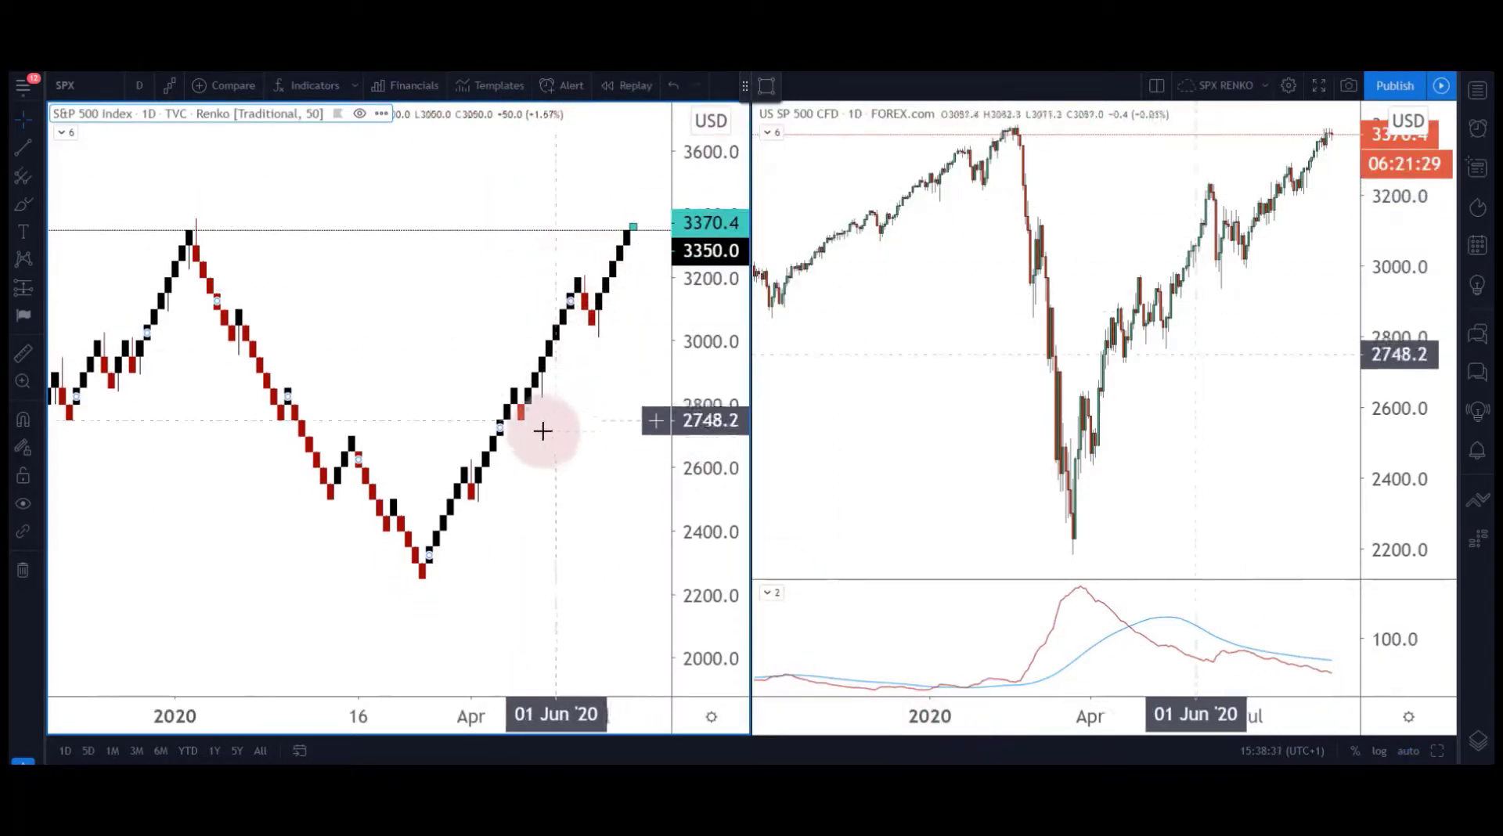
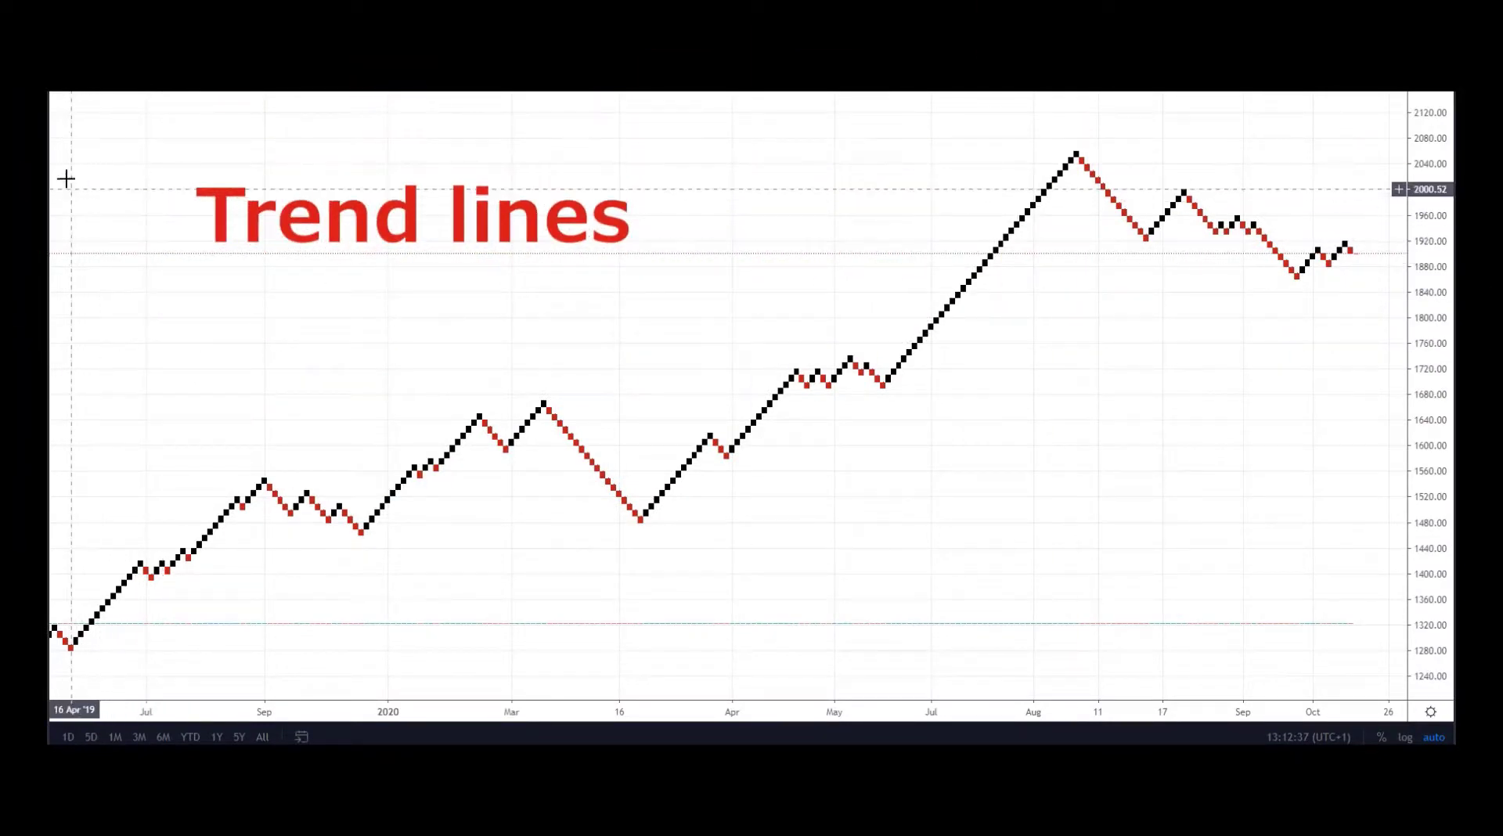
# Draw a rising Trend Line under the Renko lows, from about 1461 on 08 Nov '19 to about 1749 on 24 Mar '20.
pyautogui.click(47, 137)
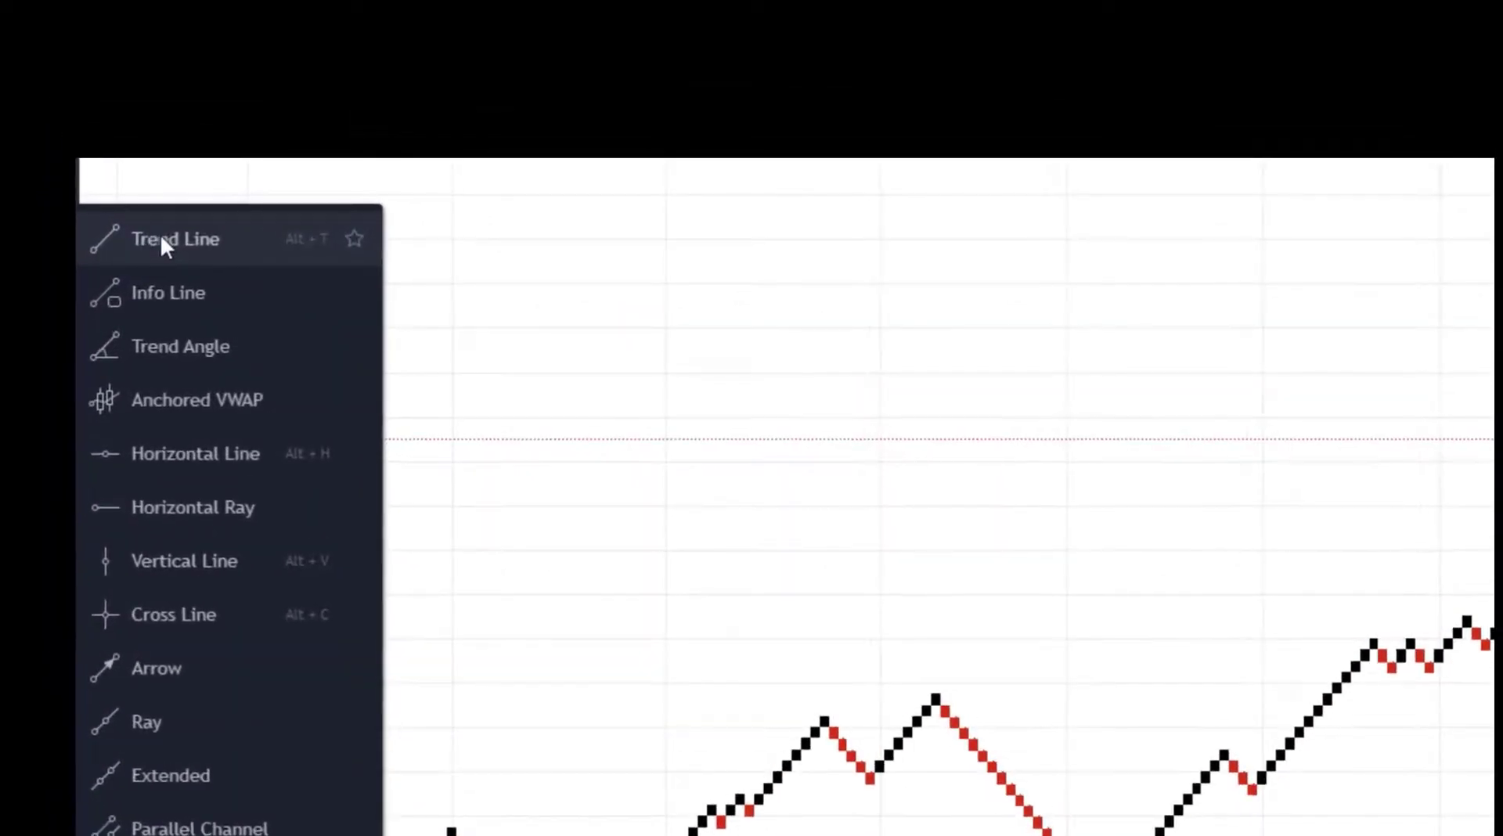
pyautogui.click(110, 178)
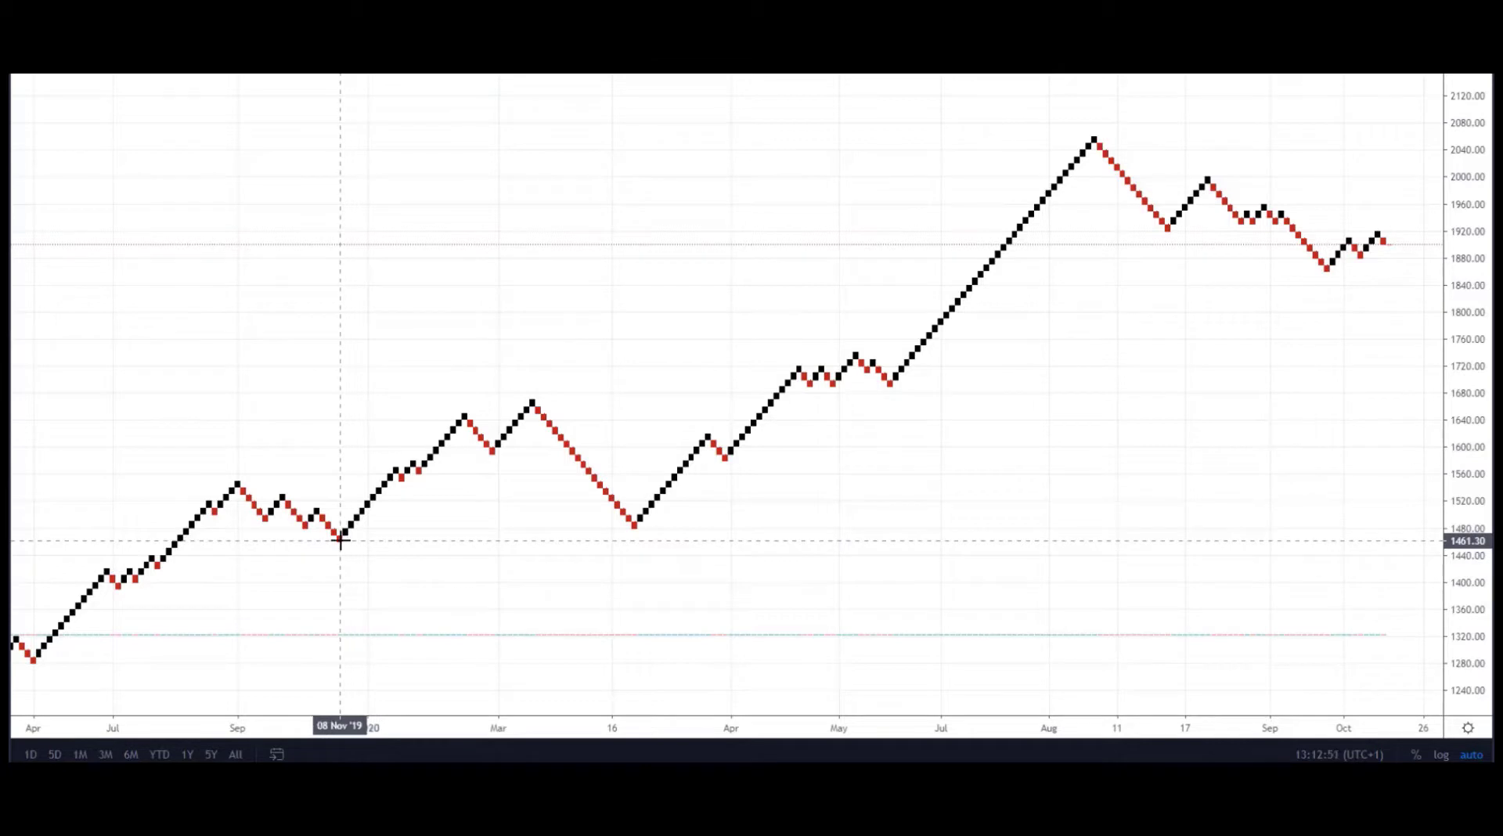
pyautogui.click(340, 540)
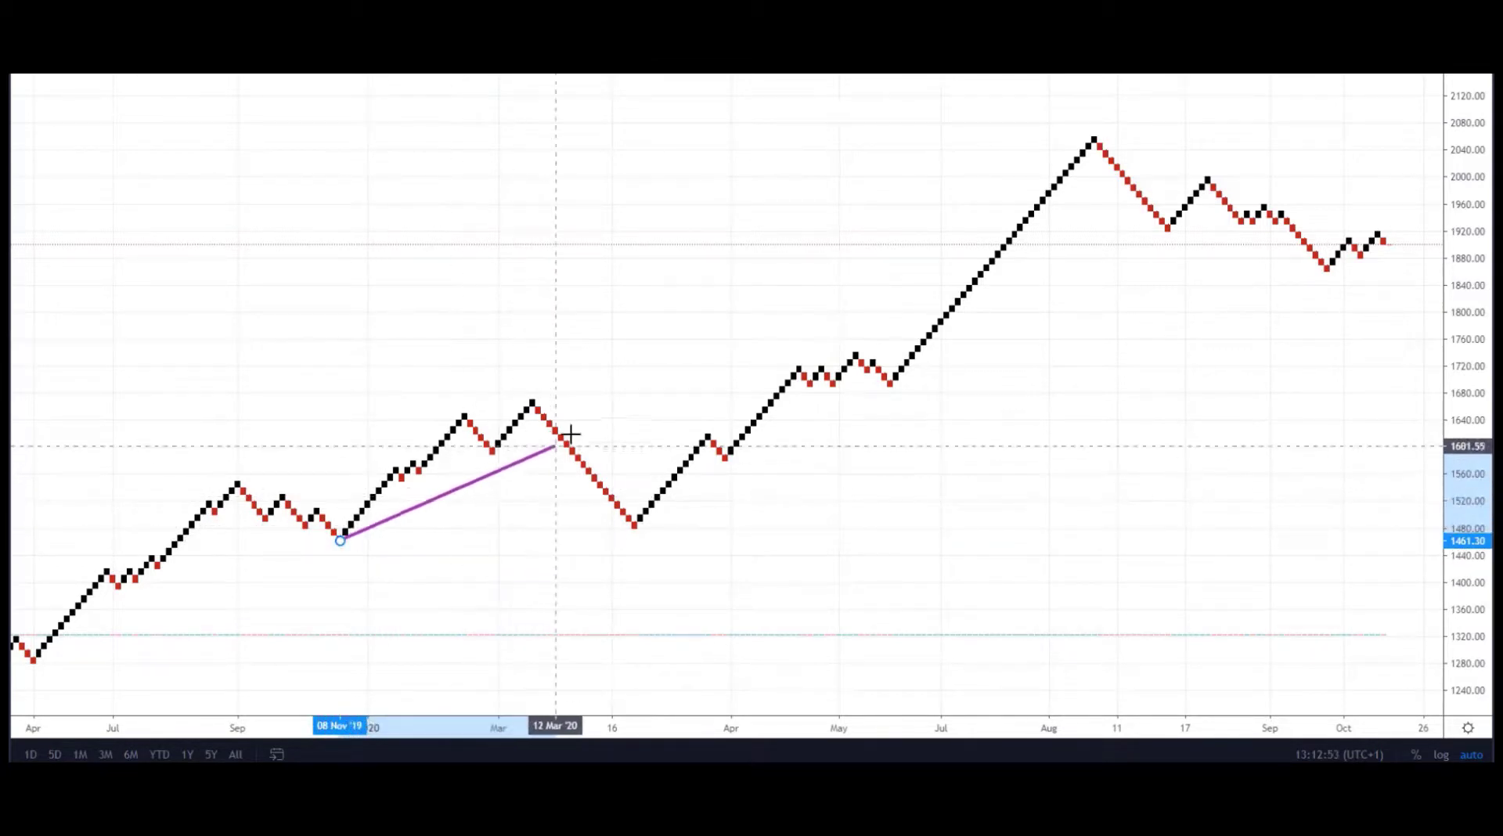
pyautogui.click(698, 345)
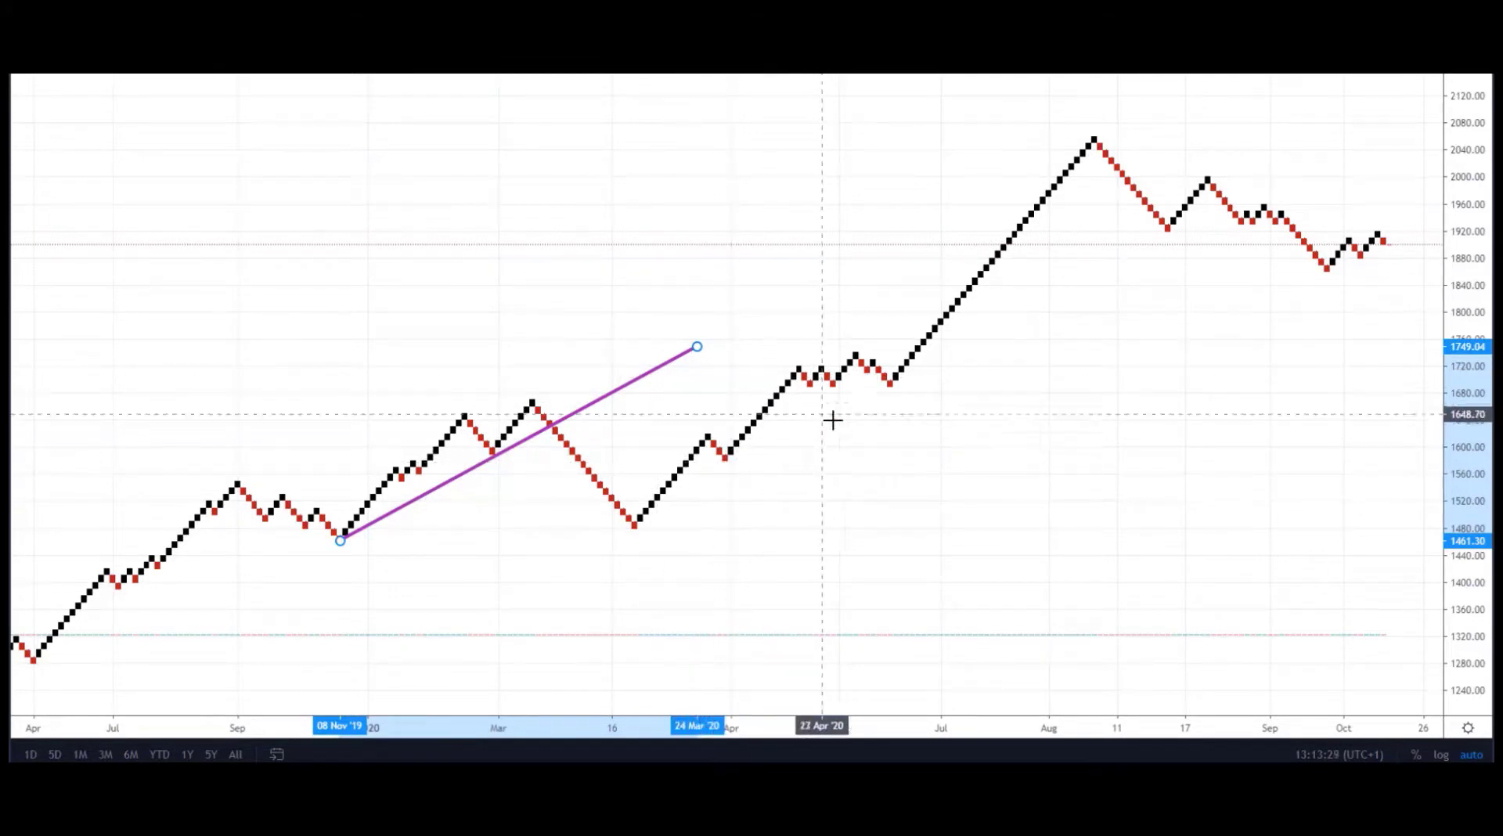
# Draw a trend line under the lows from 11 Aug '20 to 06 Oct '20 and a falling one along the highs from 04 Sep '19 to mid-January 2020.
pyautogui.click(1150, 234)
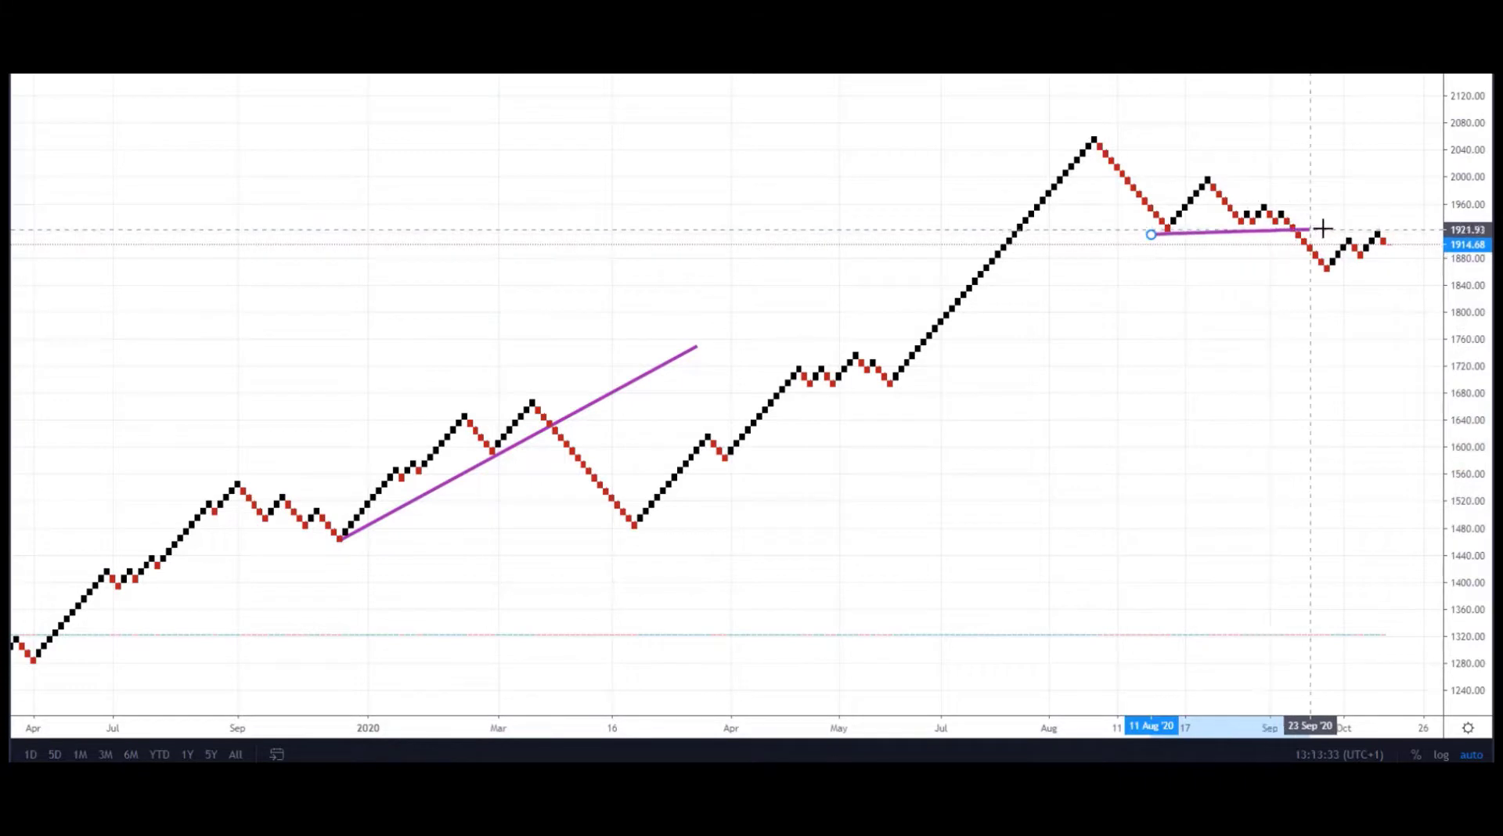
pyautogui.click(1355, 225)
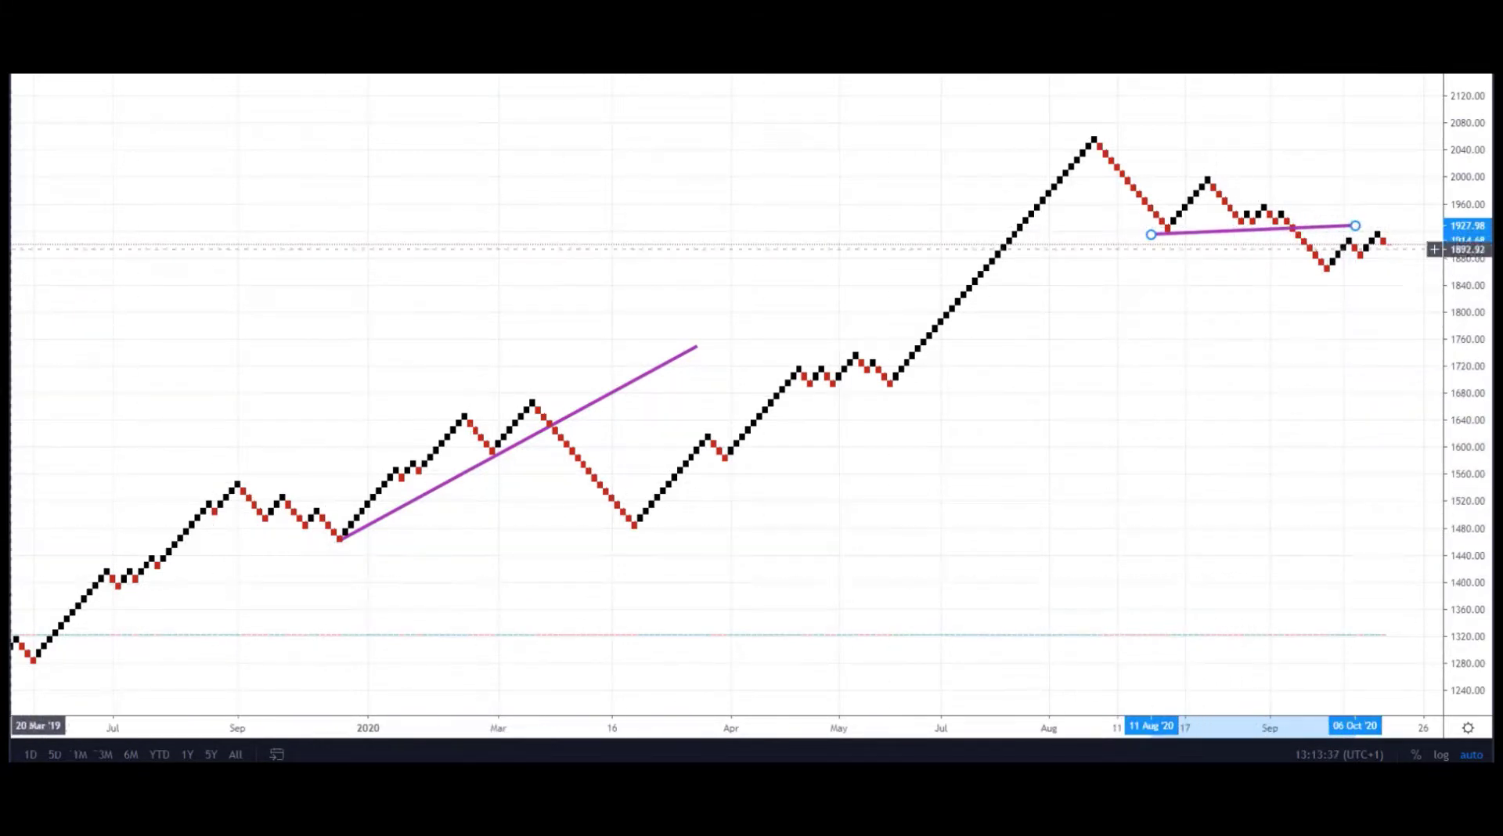
pyautogui.click(238, 478)
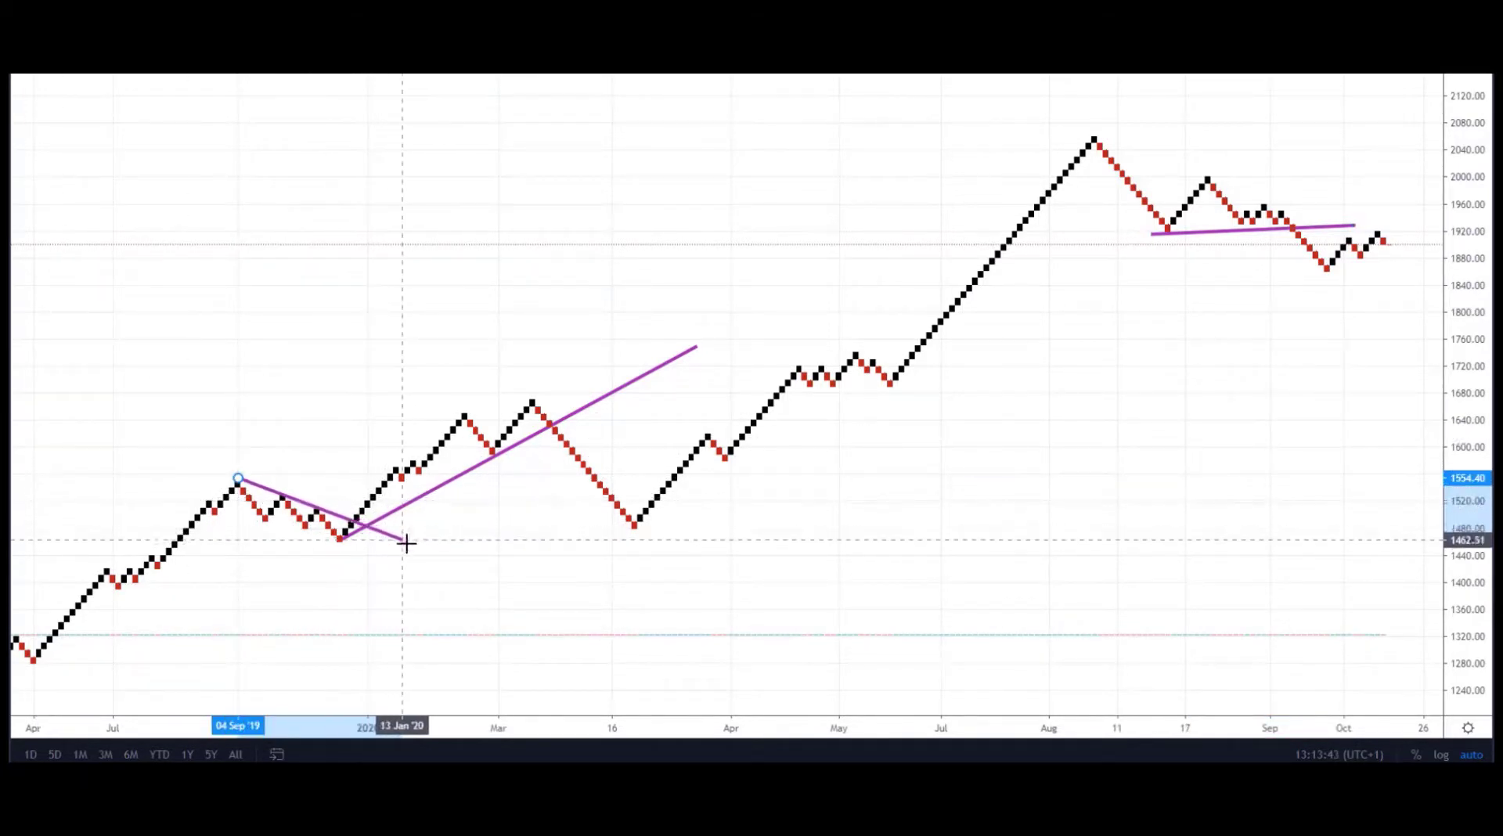
pyautogui.click(406, 544)
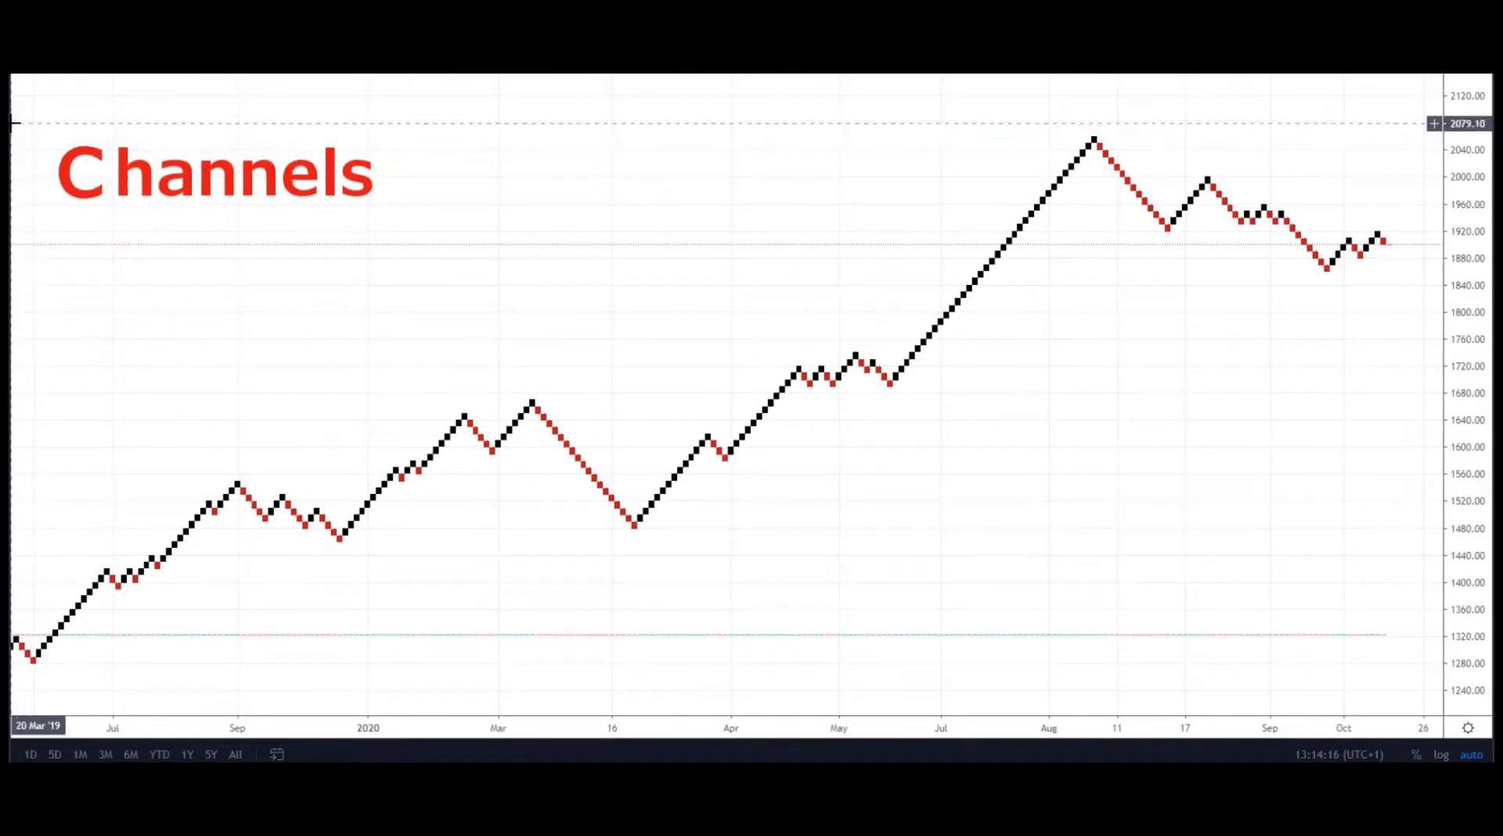
# Draw a rising Parallel Channel based under the lows from about 1459 on 08 Nov '19 to about 1703 on 18 Mar '20, enclosing the highs.
pyautogui.click(8, 129)
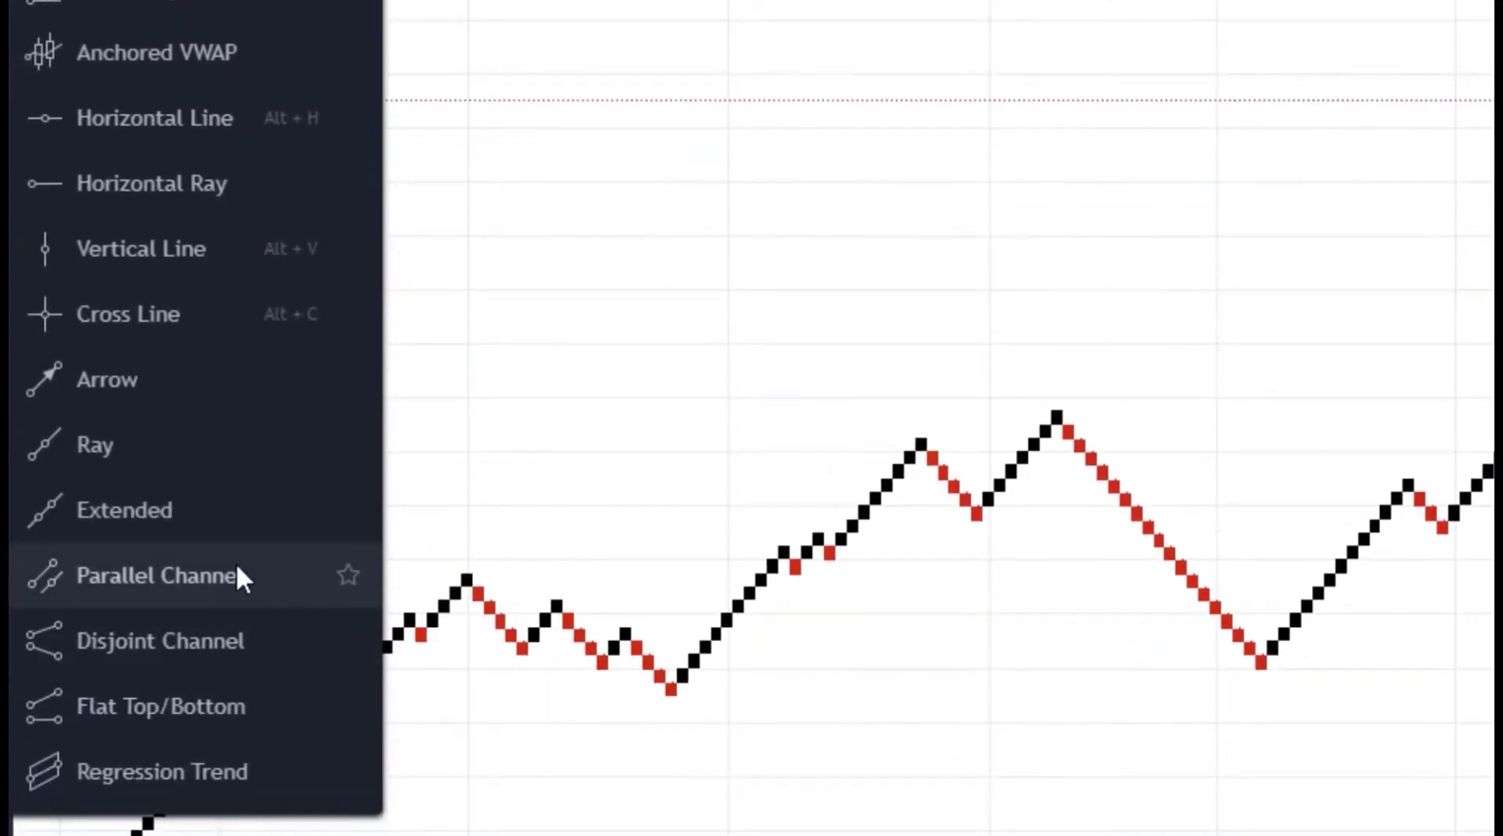
pyautogui.click(237, 570)
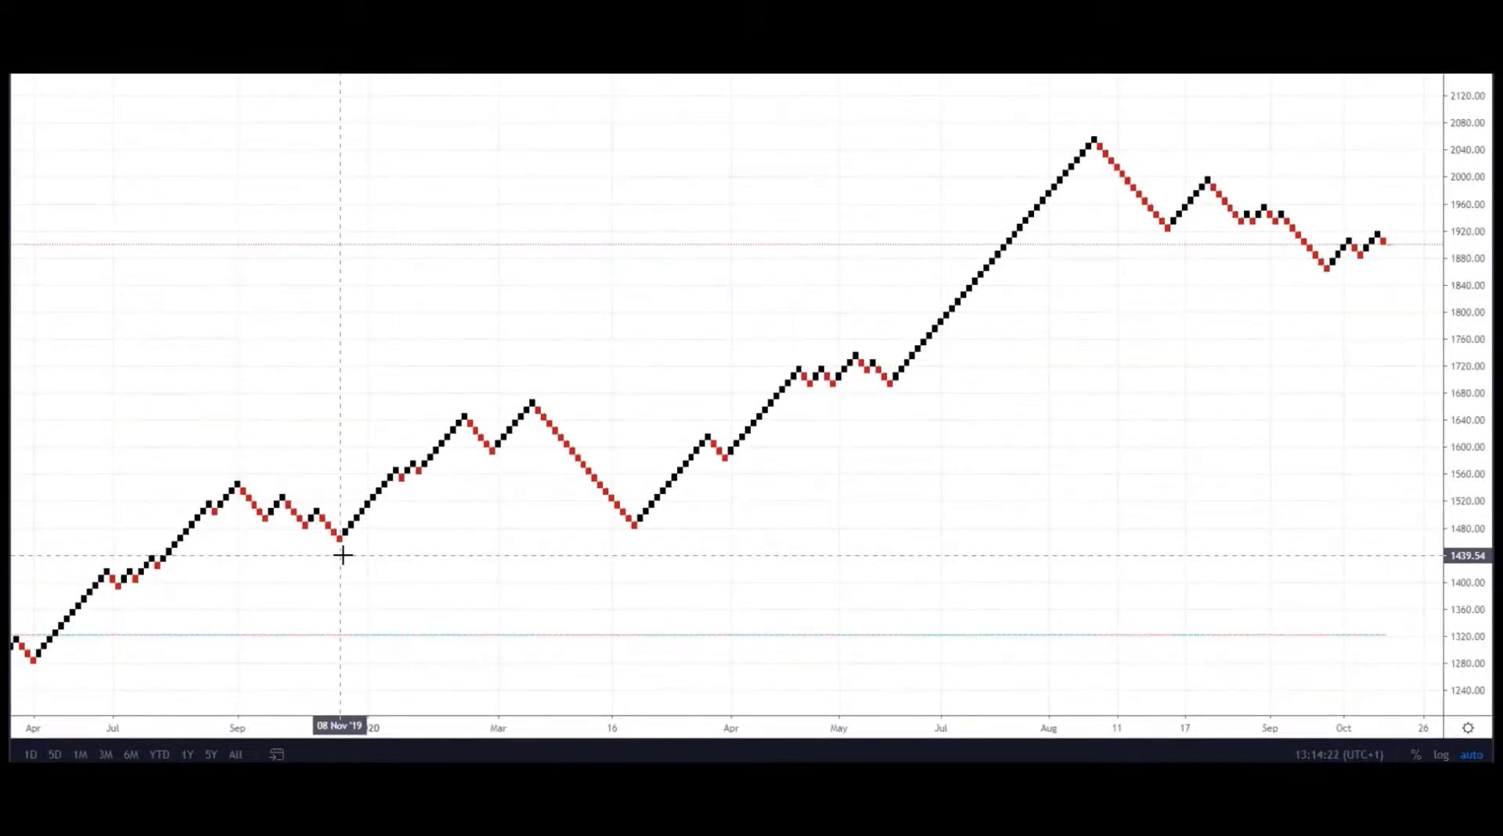
pyautogui.click(341, 541)
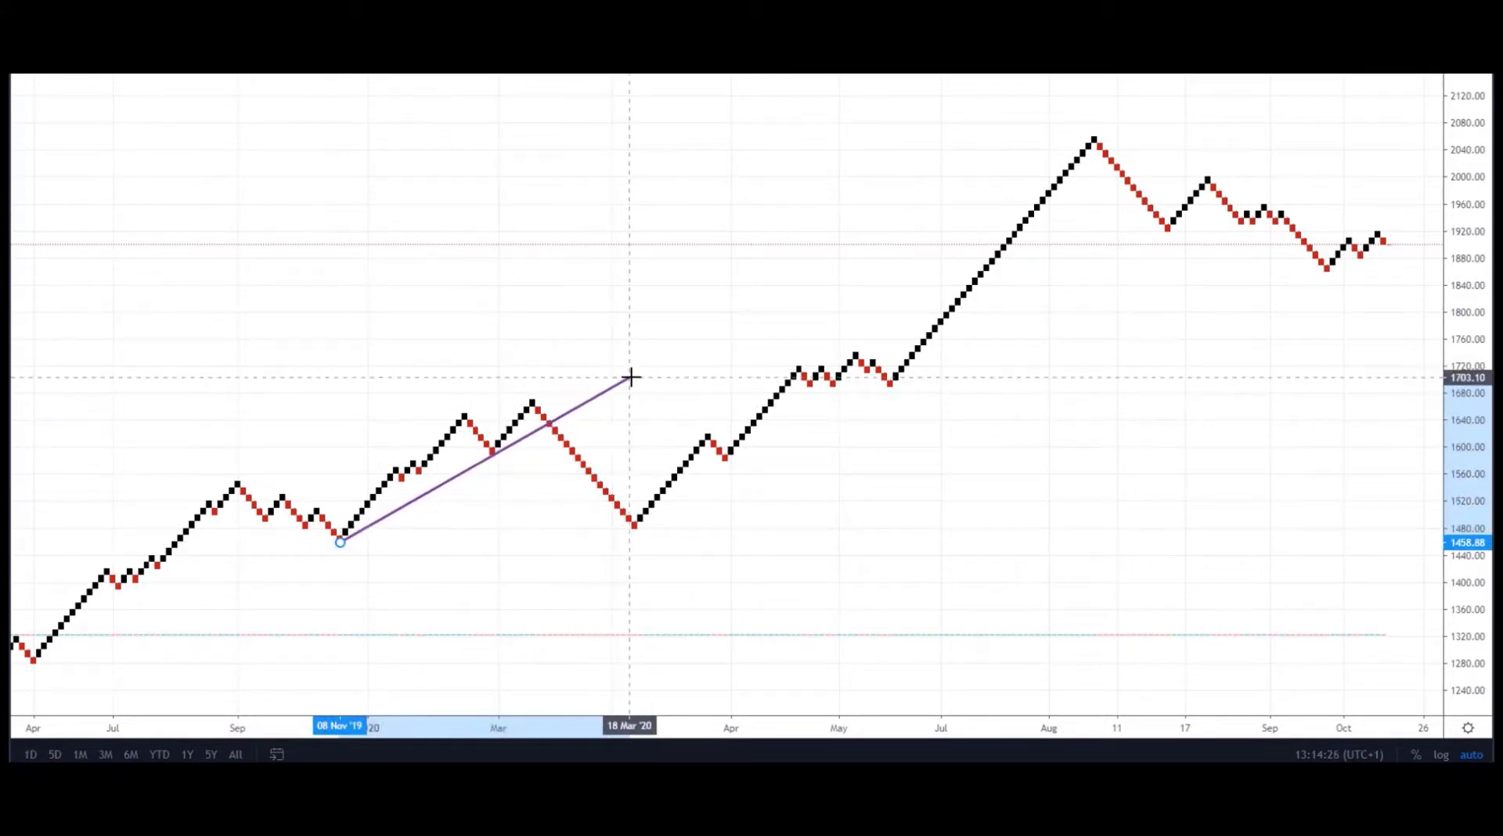
pyautogui.click(630, 377)
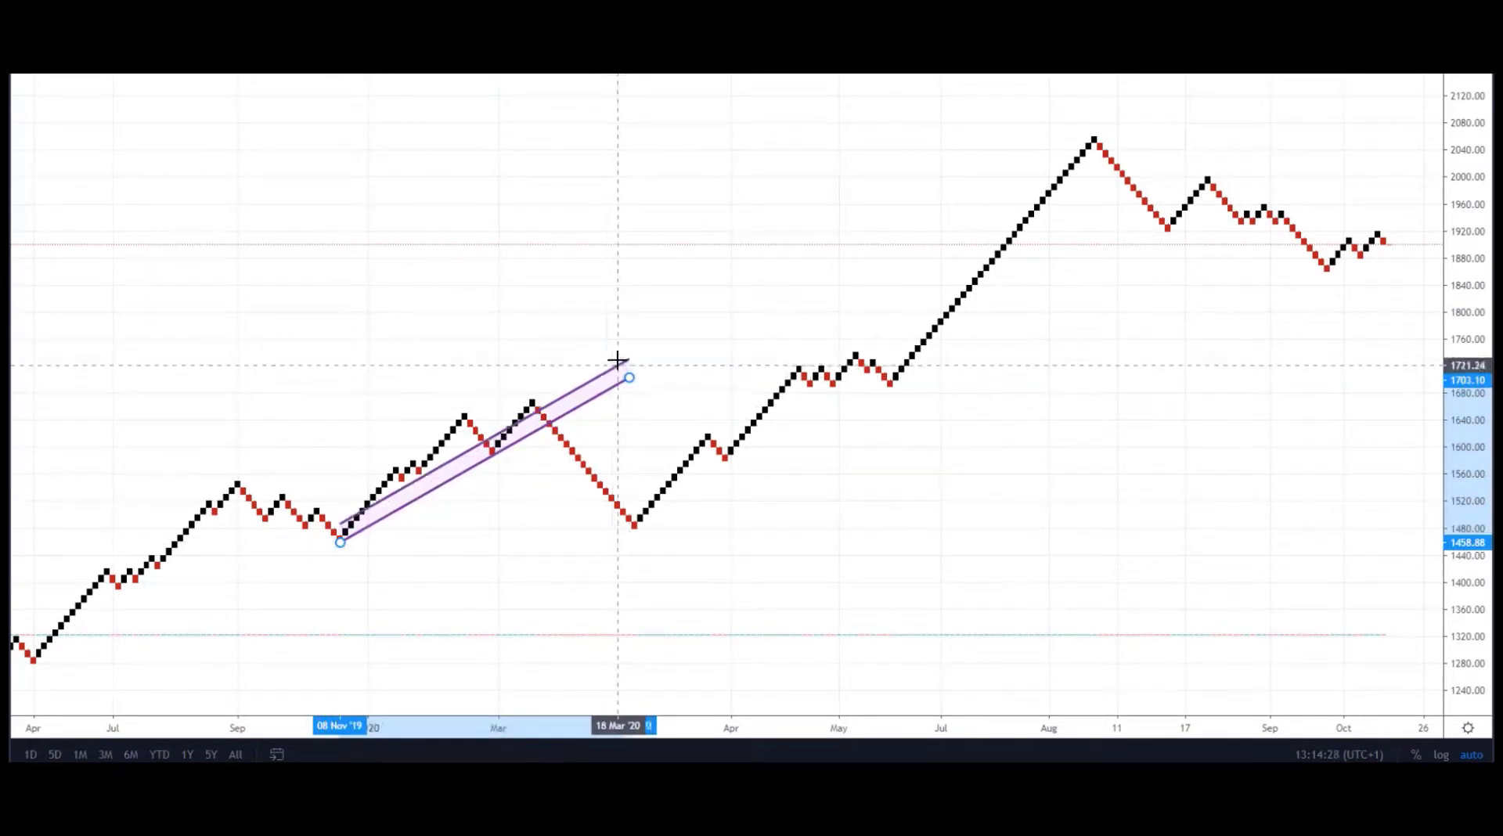
pyautogui.click(580, 342)
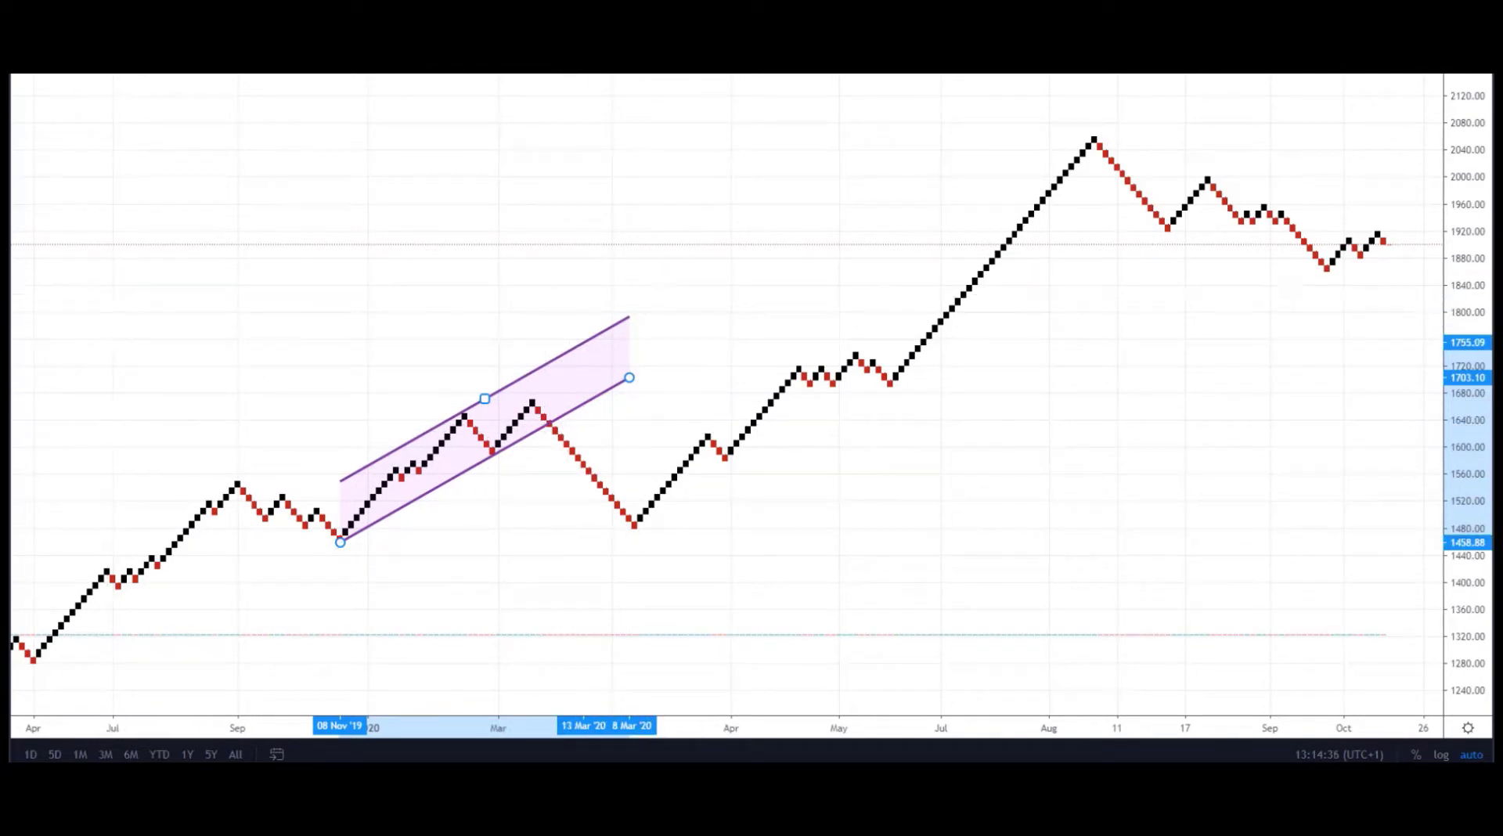
# Draw a second Parallel Channel with its base from about 1481 on 18 Mar '20 to about 2078 on 09 Oct '20, widened upward around the highs.
pyautogui.click(632, 527)
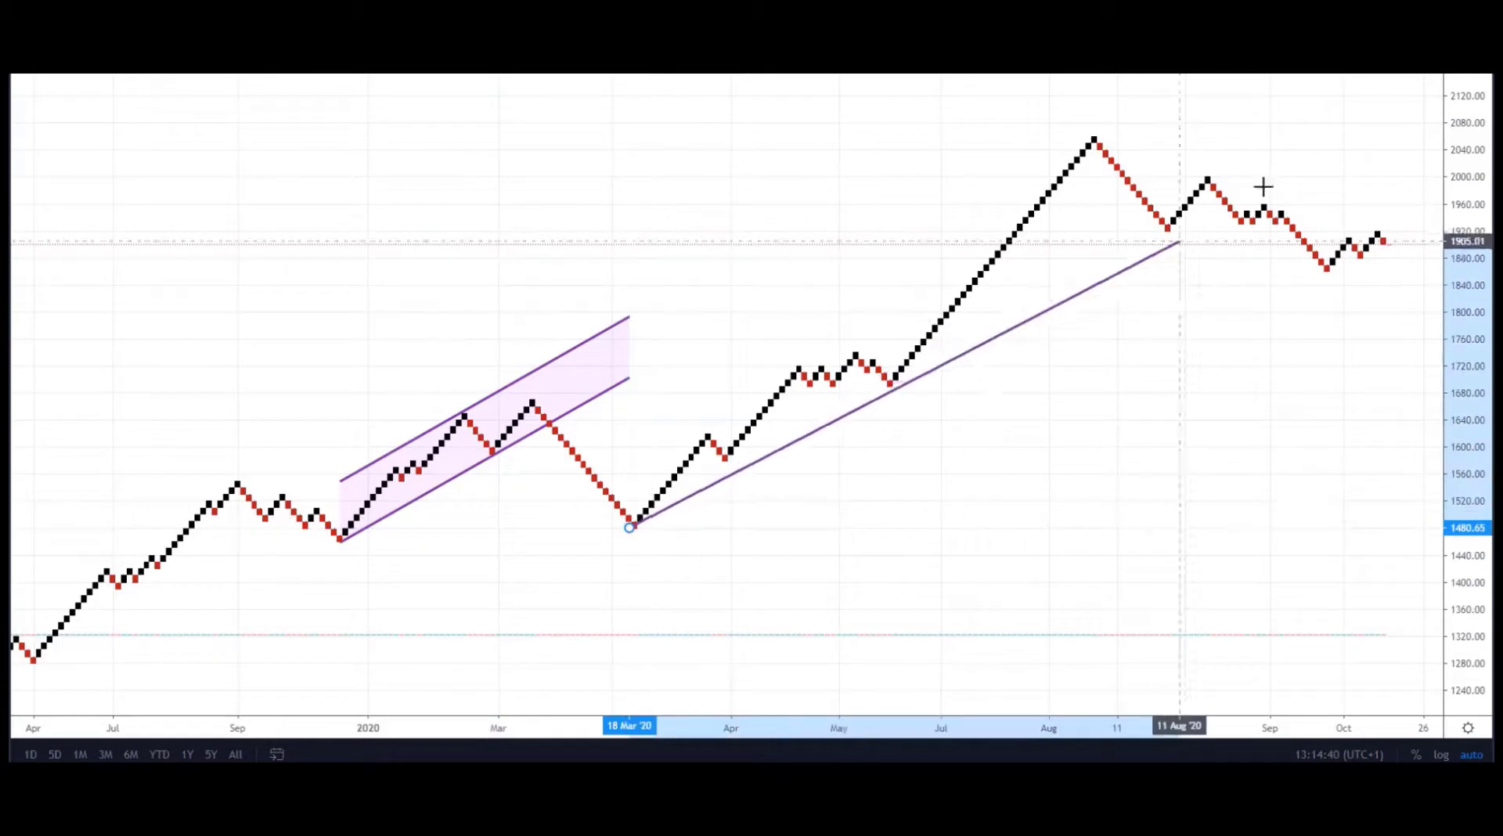
pyautogui.click(1371, 123)
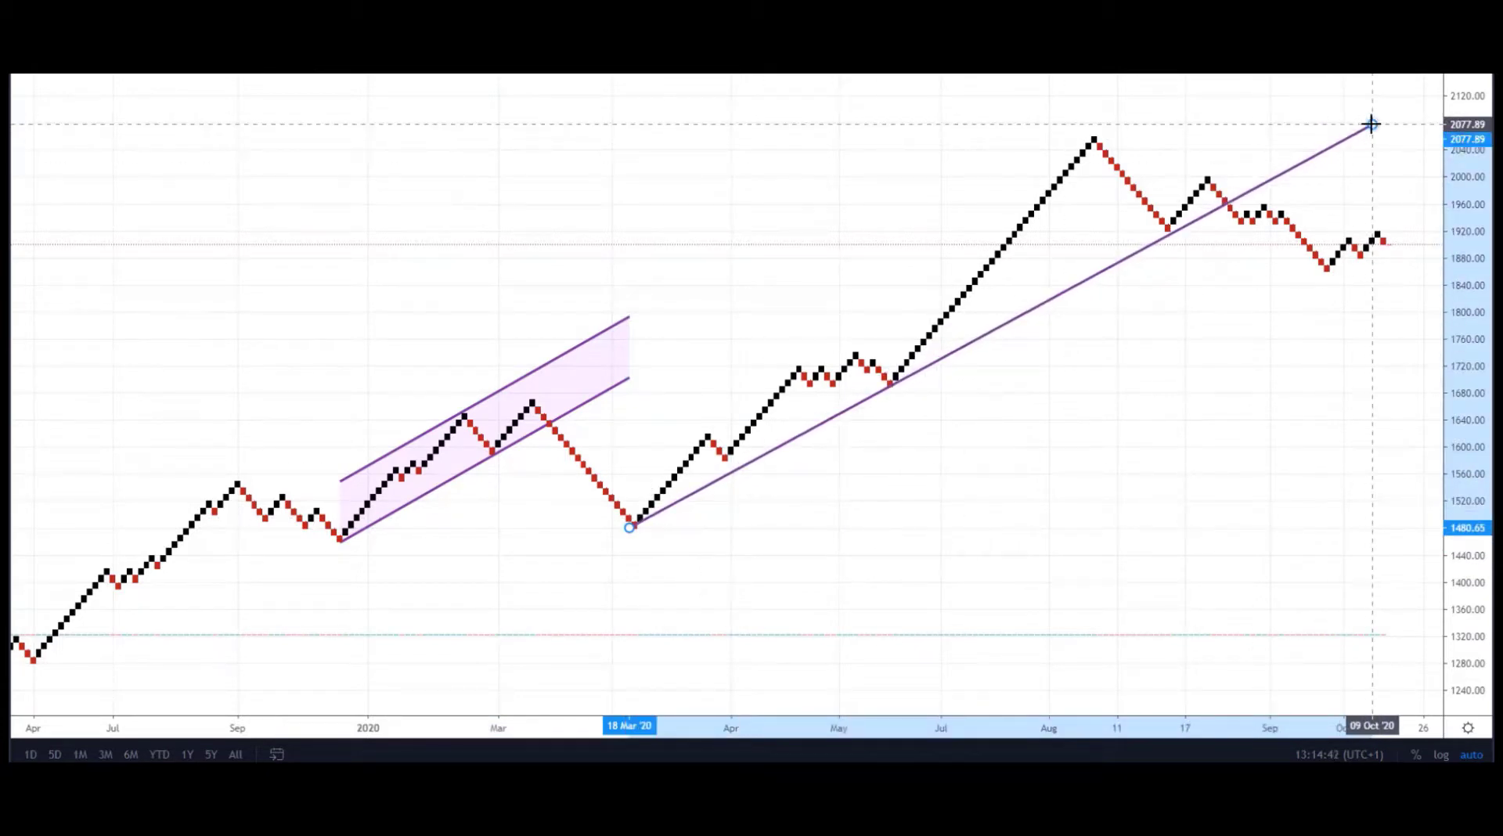
pyautogui.click(1197, 78)
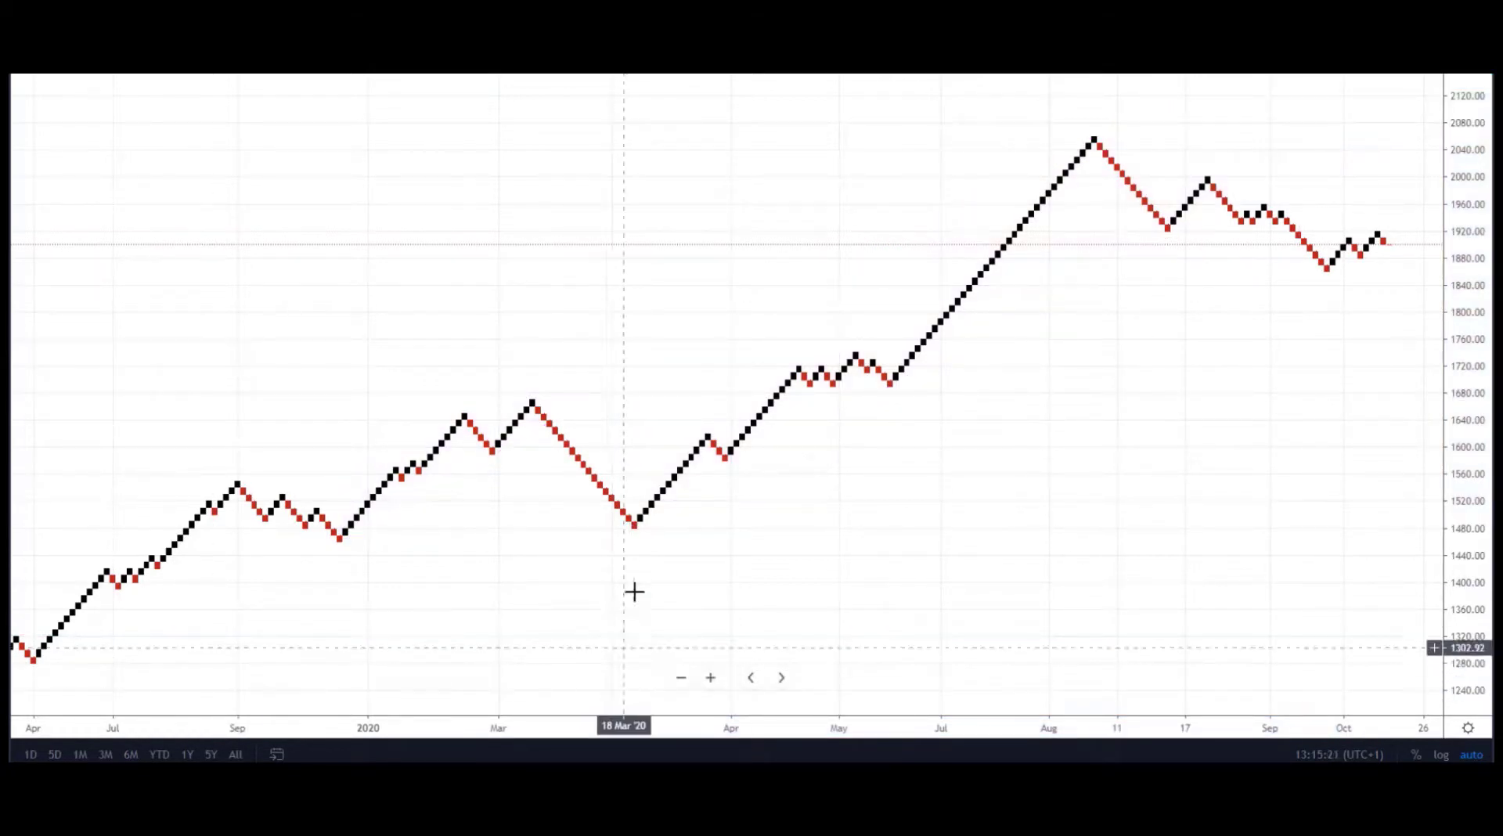
# Draw a Regression Trend over the rally from 19 Mar '20 to 22 Sep '20.
pyautogui.click(11, 137)
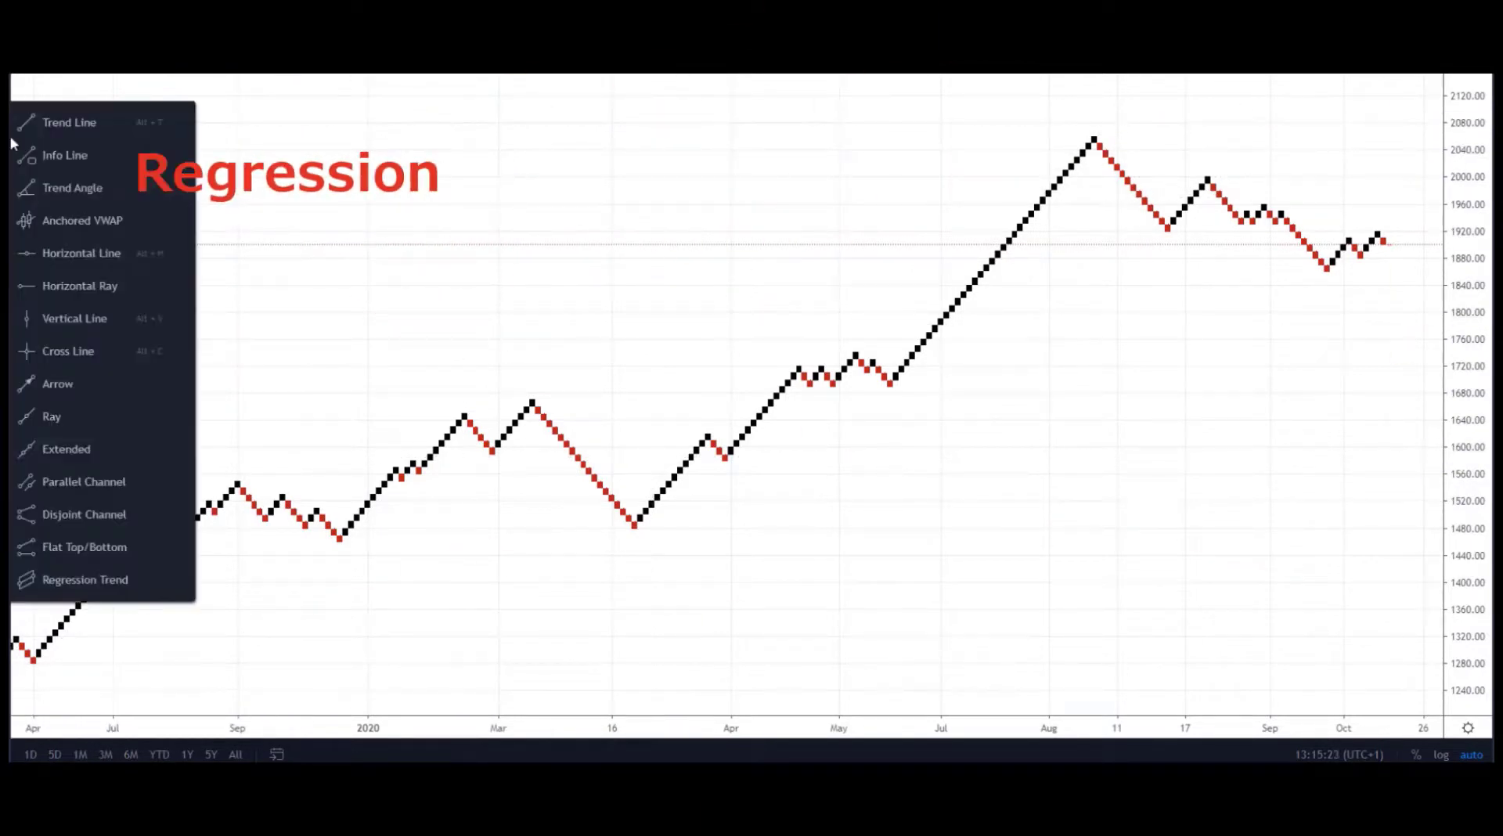
pyautogui.click(106, 578)
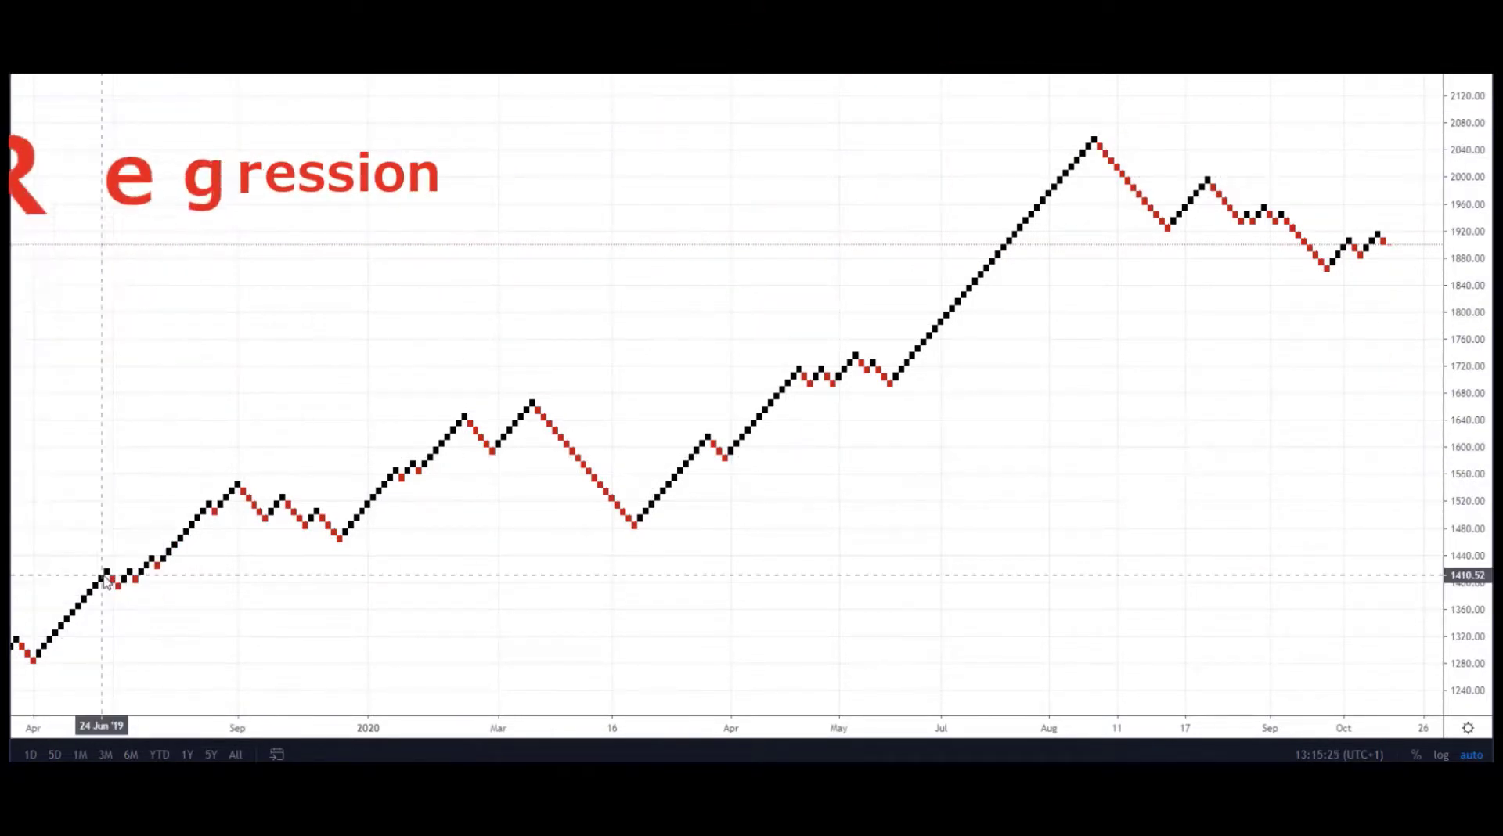
pyautogui.click(634, 532)
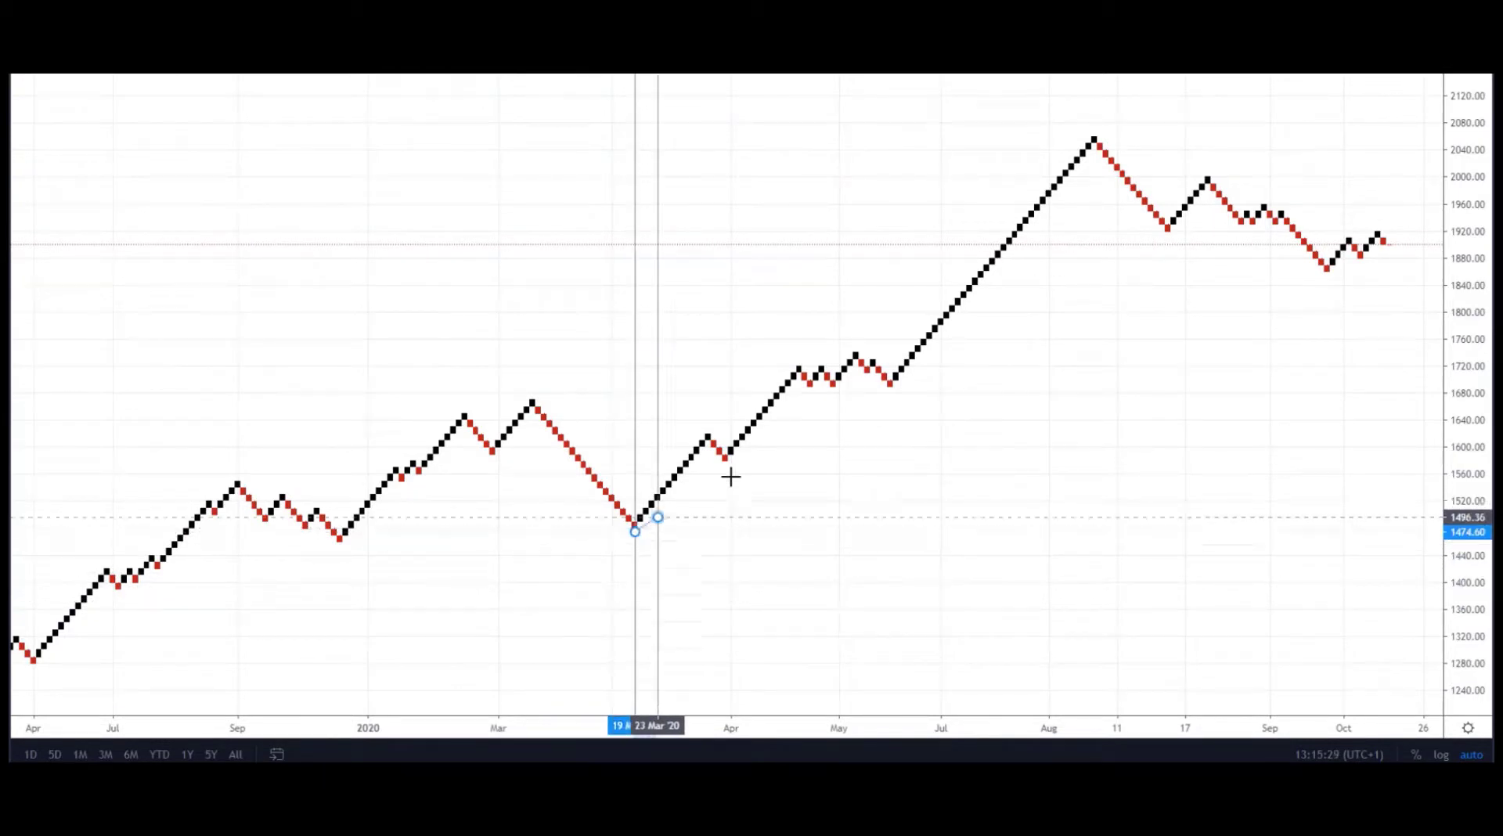
pyautogui.click(1061, 262)
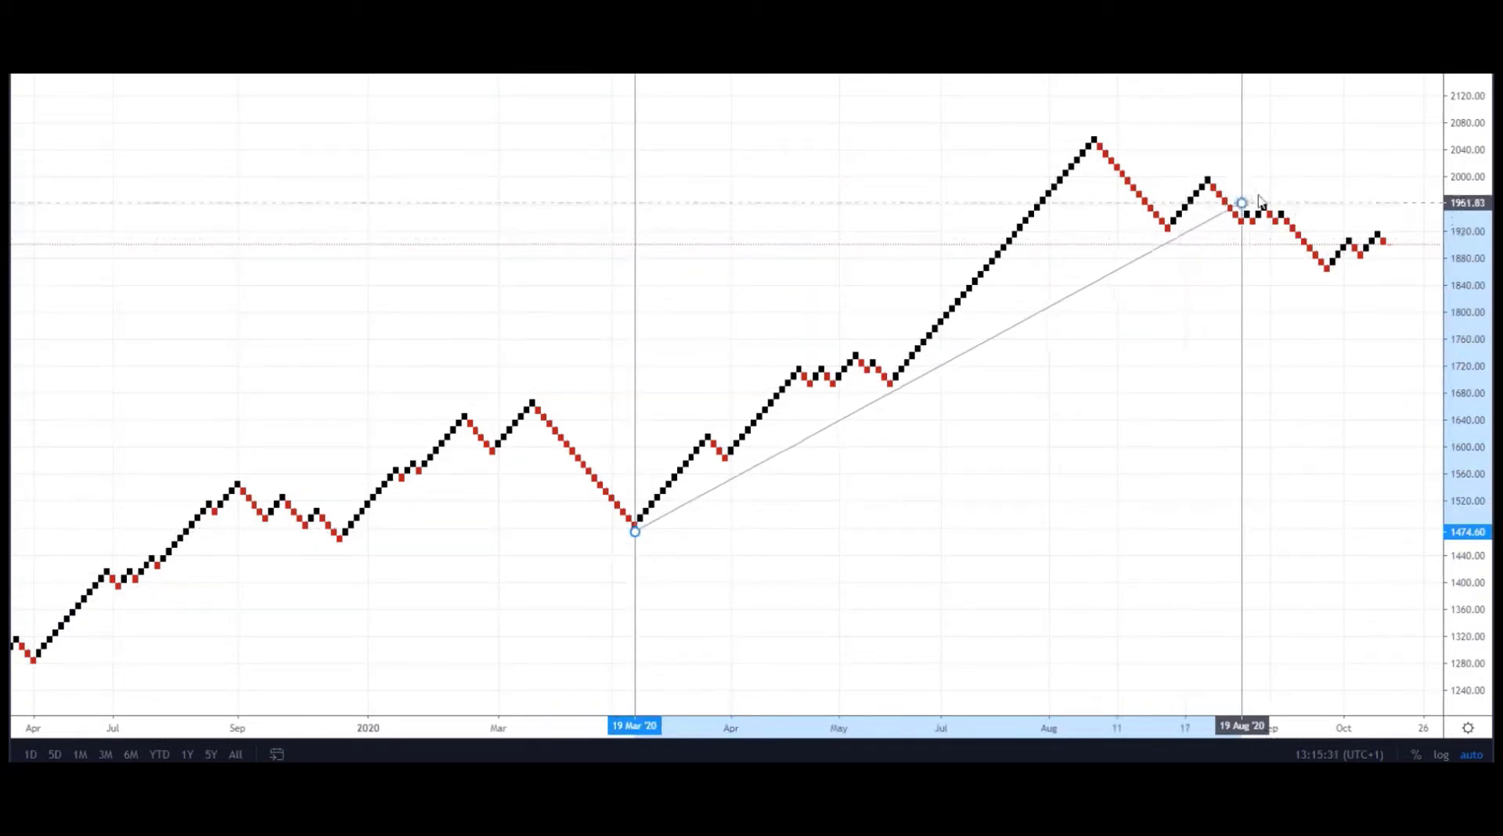
pyautogui.click(1299, 164)
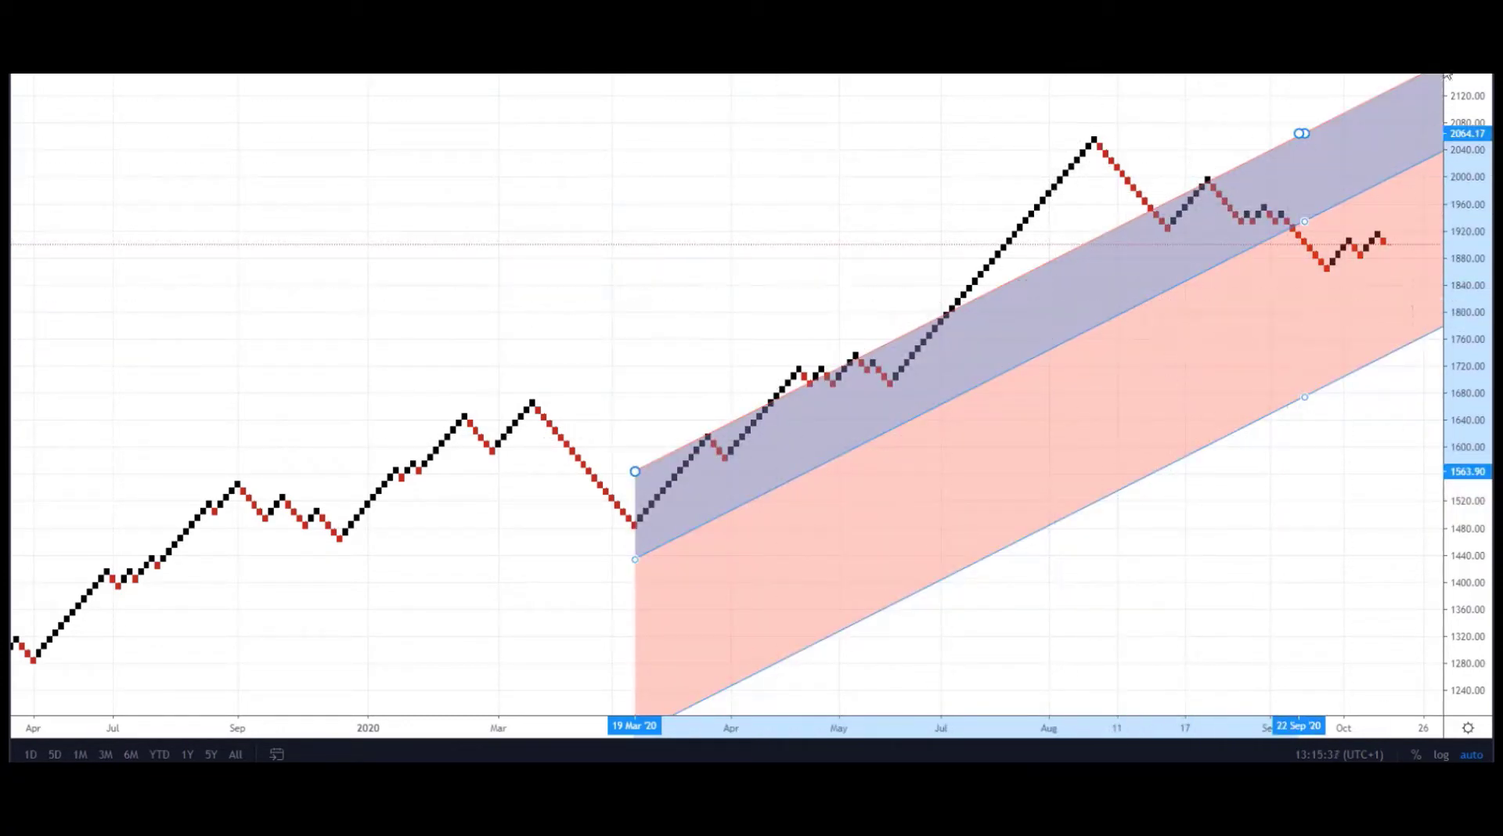
# Set the Regression Trend's Lower Deviation to -2 and apply it.
pyautogui.rightClick(985, 389)
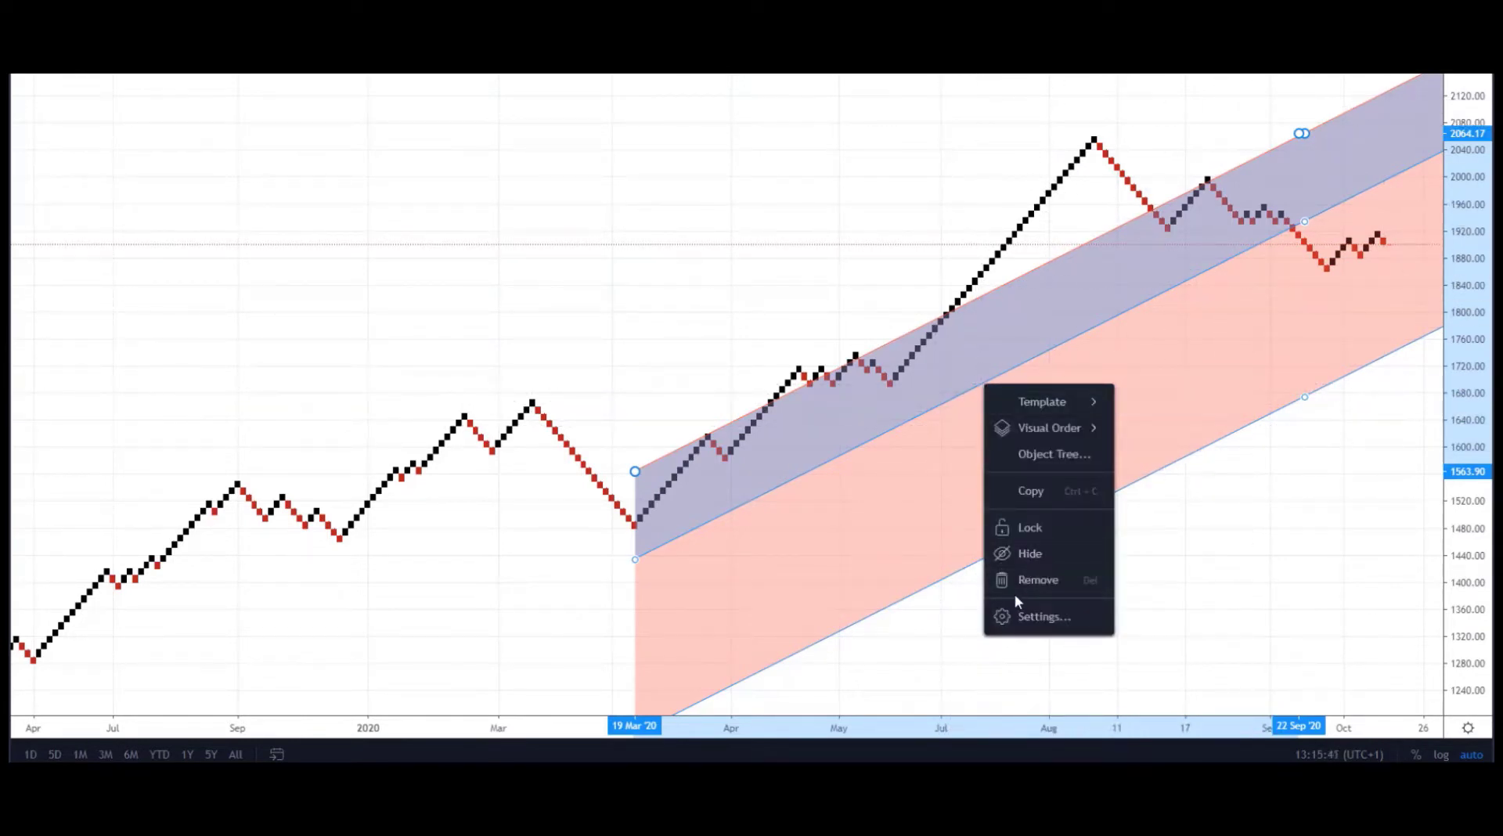
pyautogui.click(1043, 617)
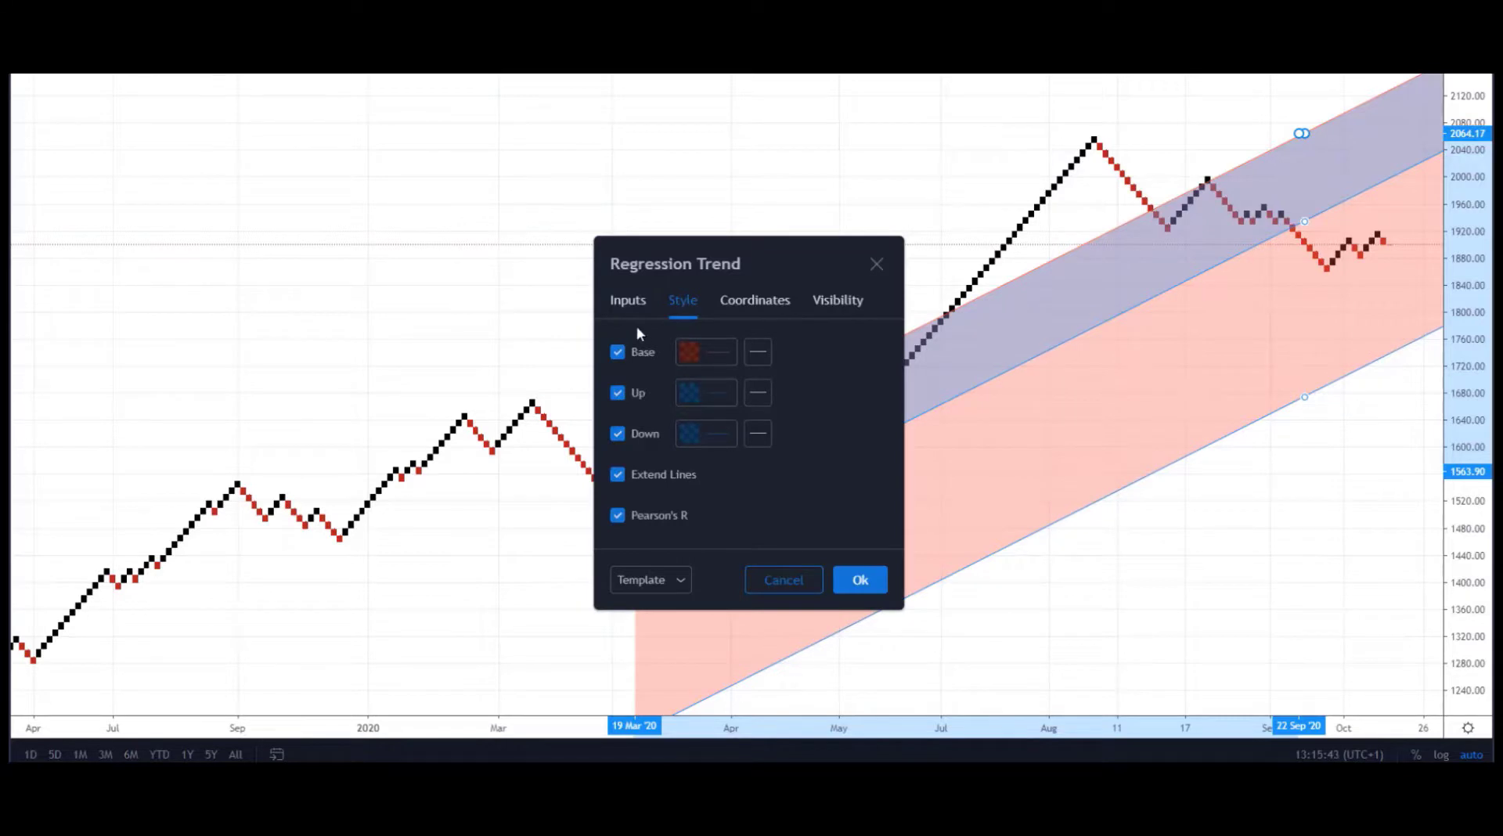
pyautogui.click(630, 302)
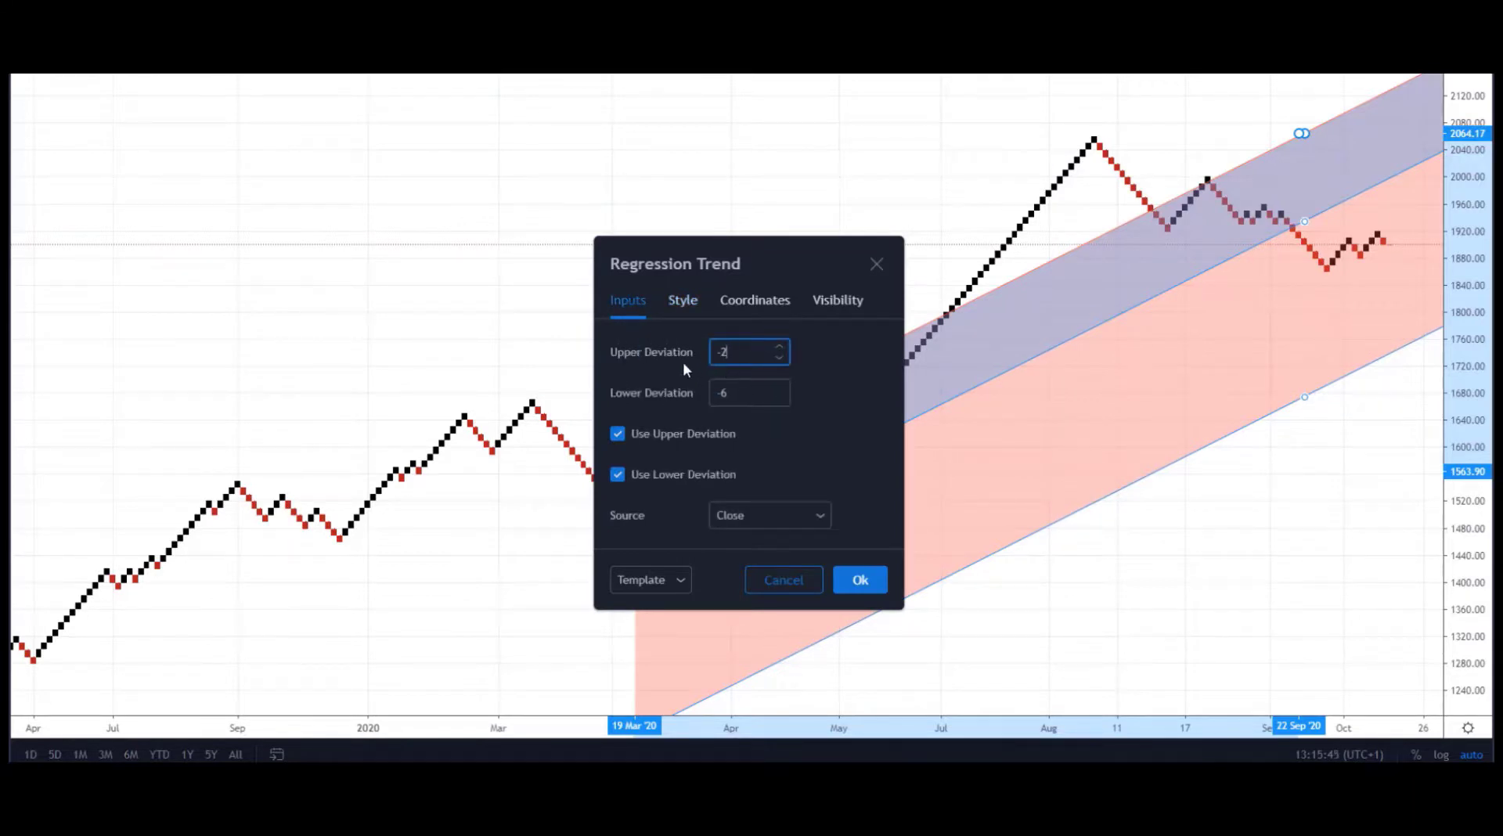
pyautogui.click(778, 389)
pyautogui.click(779, 389)
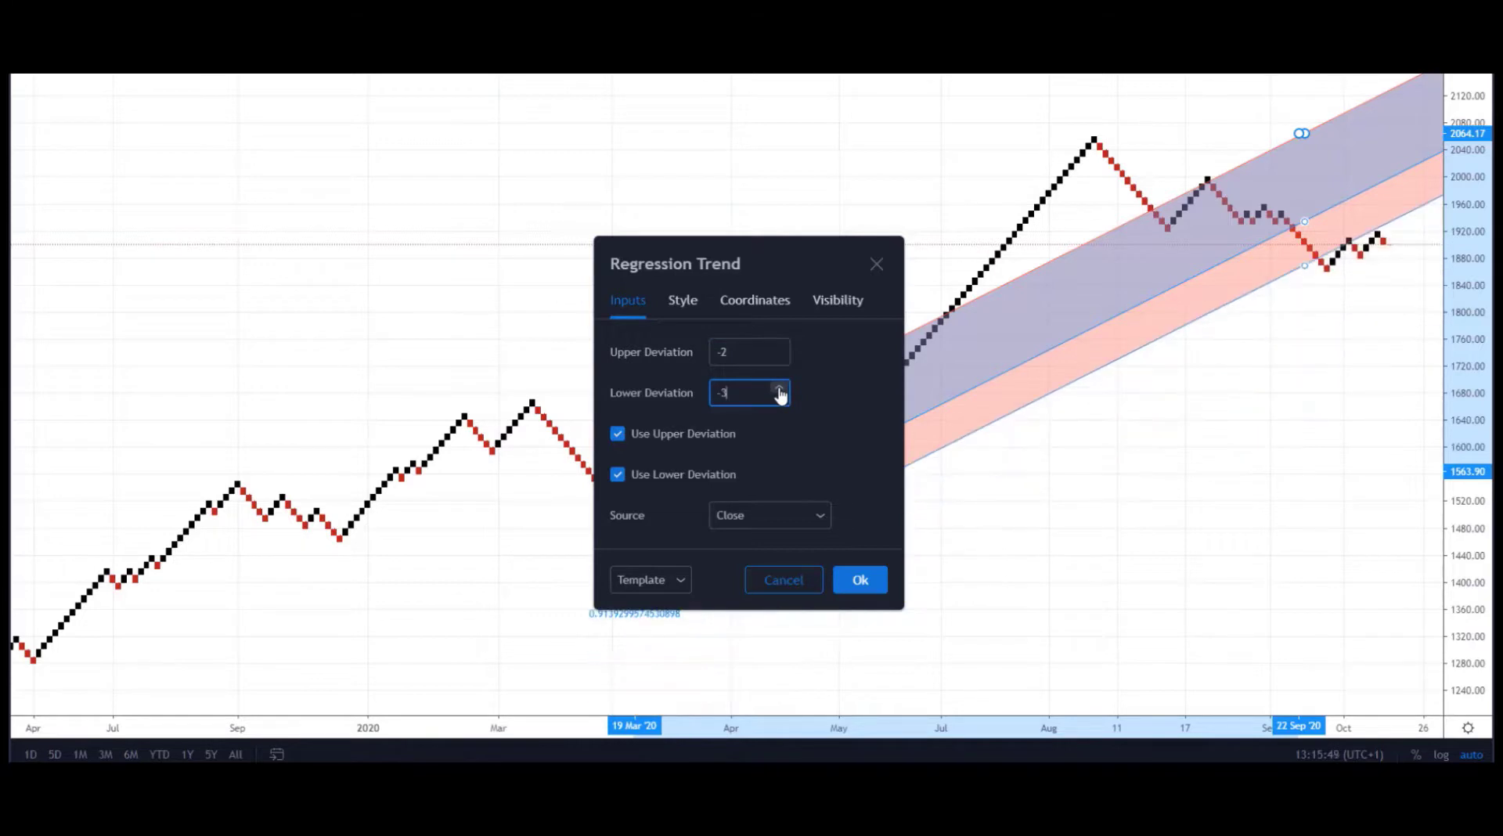
pyautogui.click(778, 389)
pyautogui.click(877, 585)
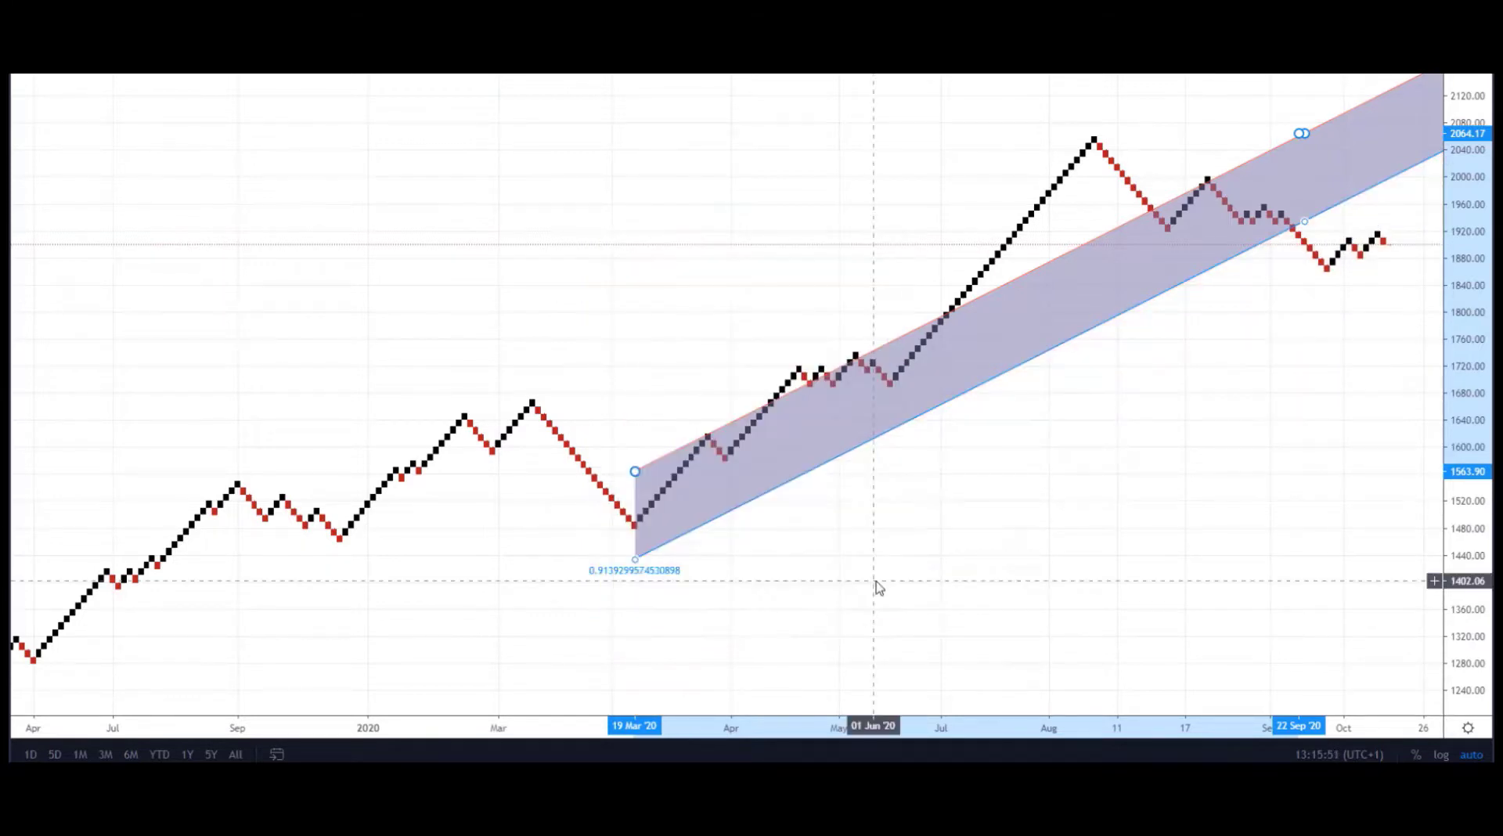
# Set the Regression Trend's Upper Deviation to 2 and apply it.
pyautogui.rightClick(879, 346)
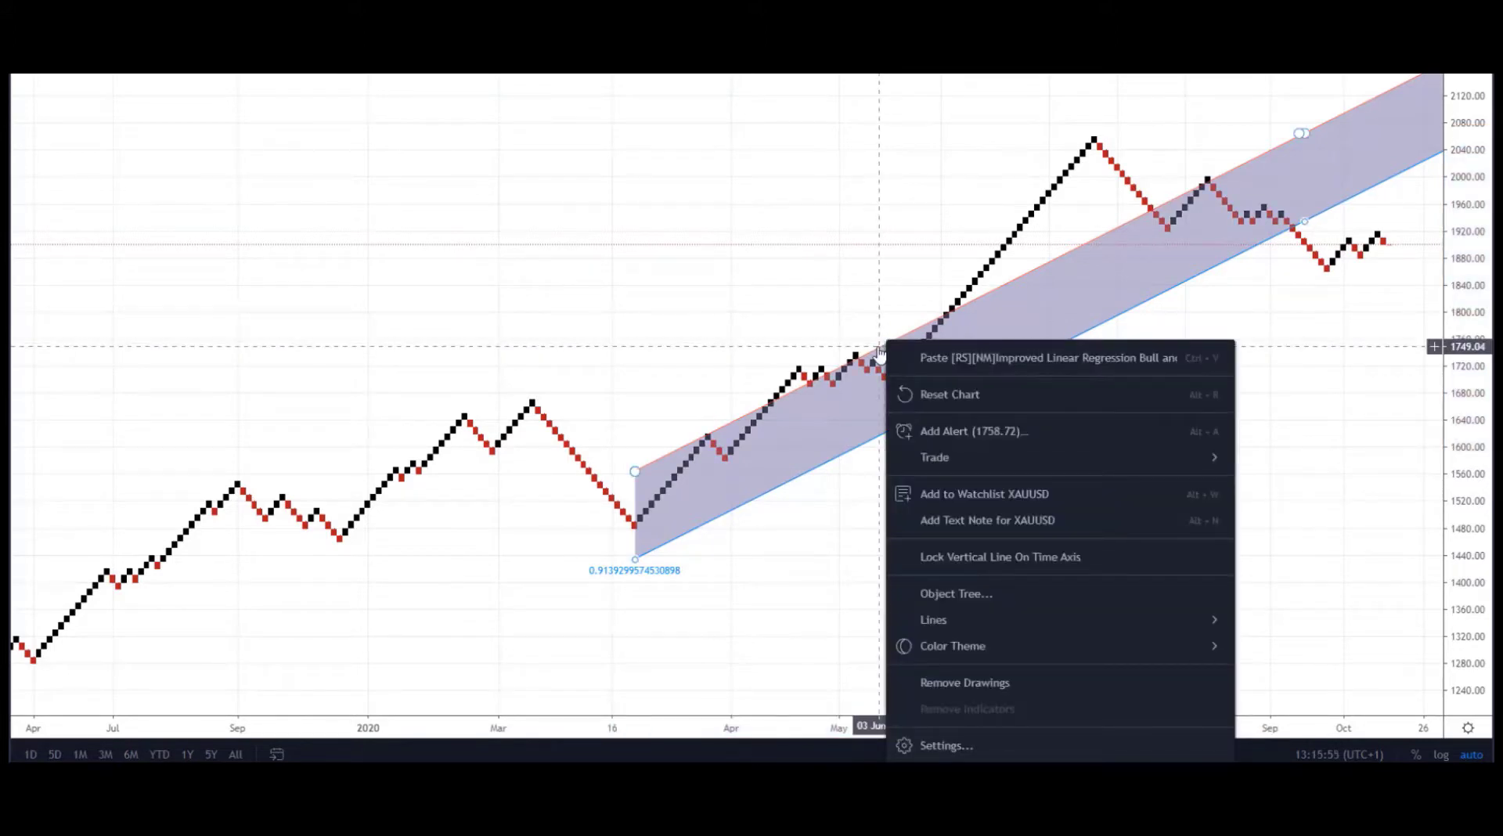
pyautogui.click(879, 352)
pyautogui.rightClick(879, 352)
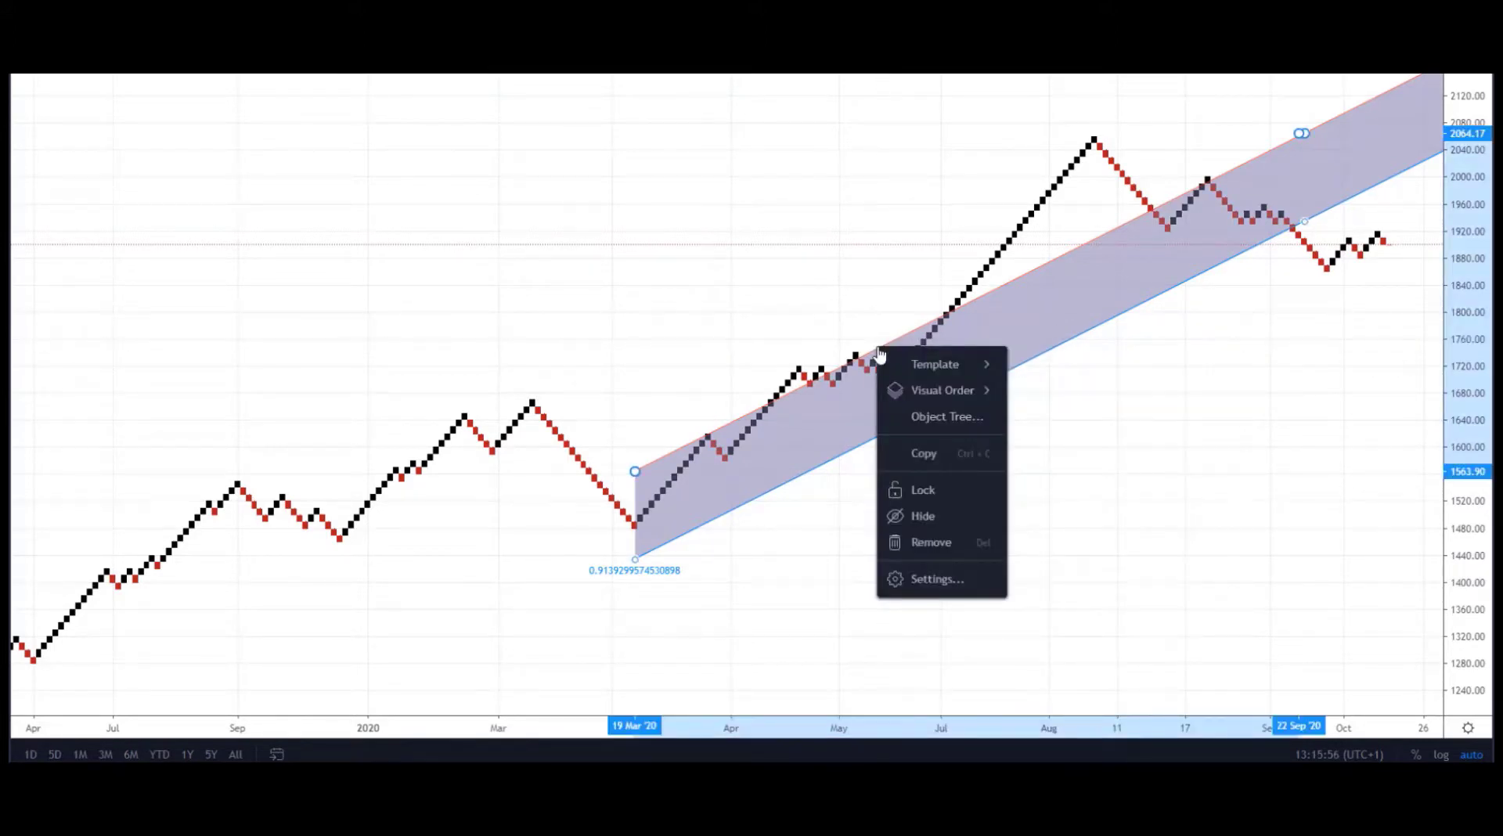
pyautogui.click(940, 578)
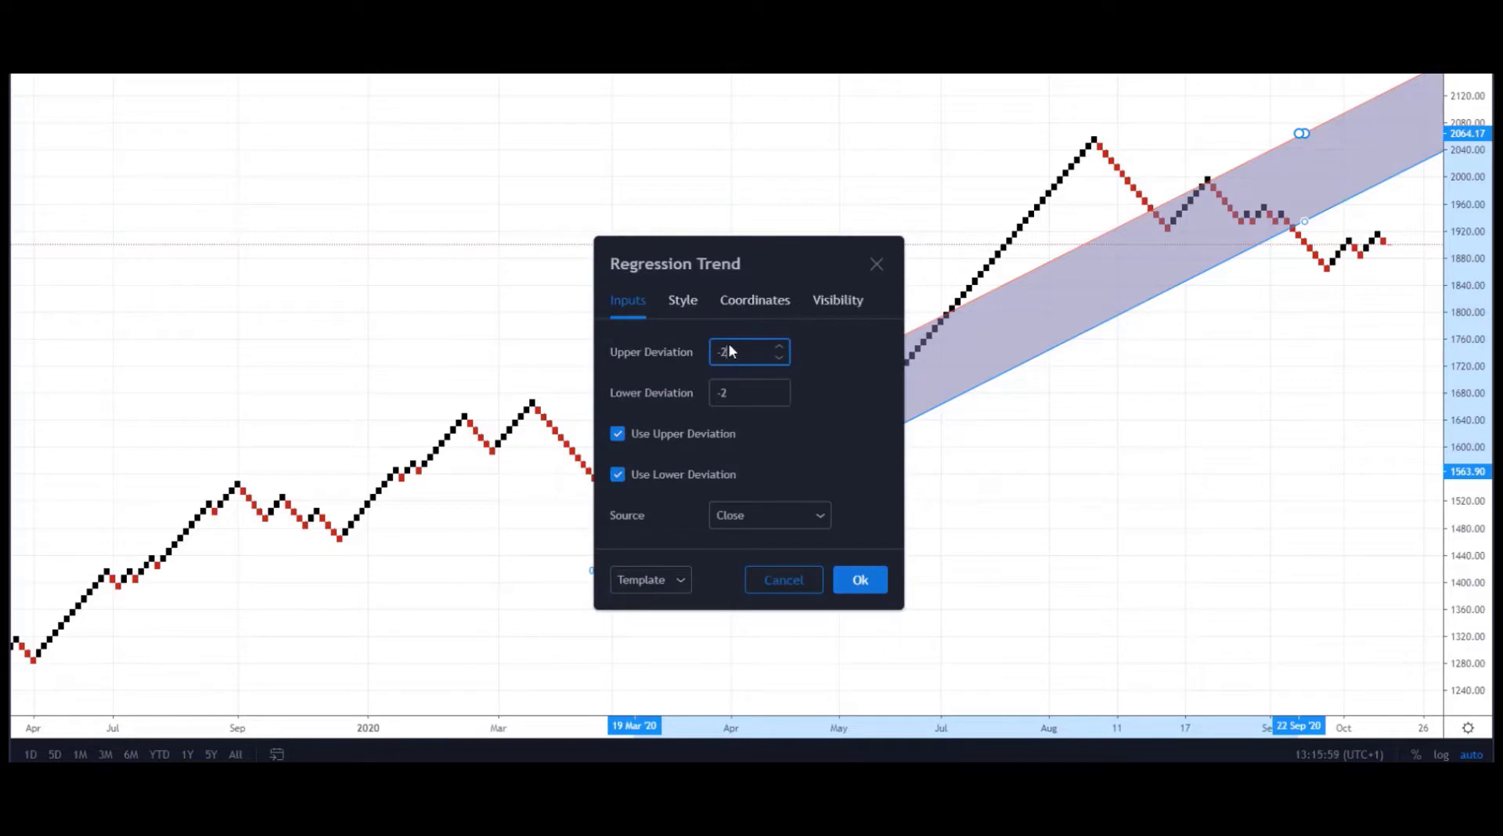
pyautogui.write('2')
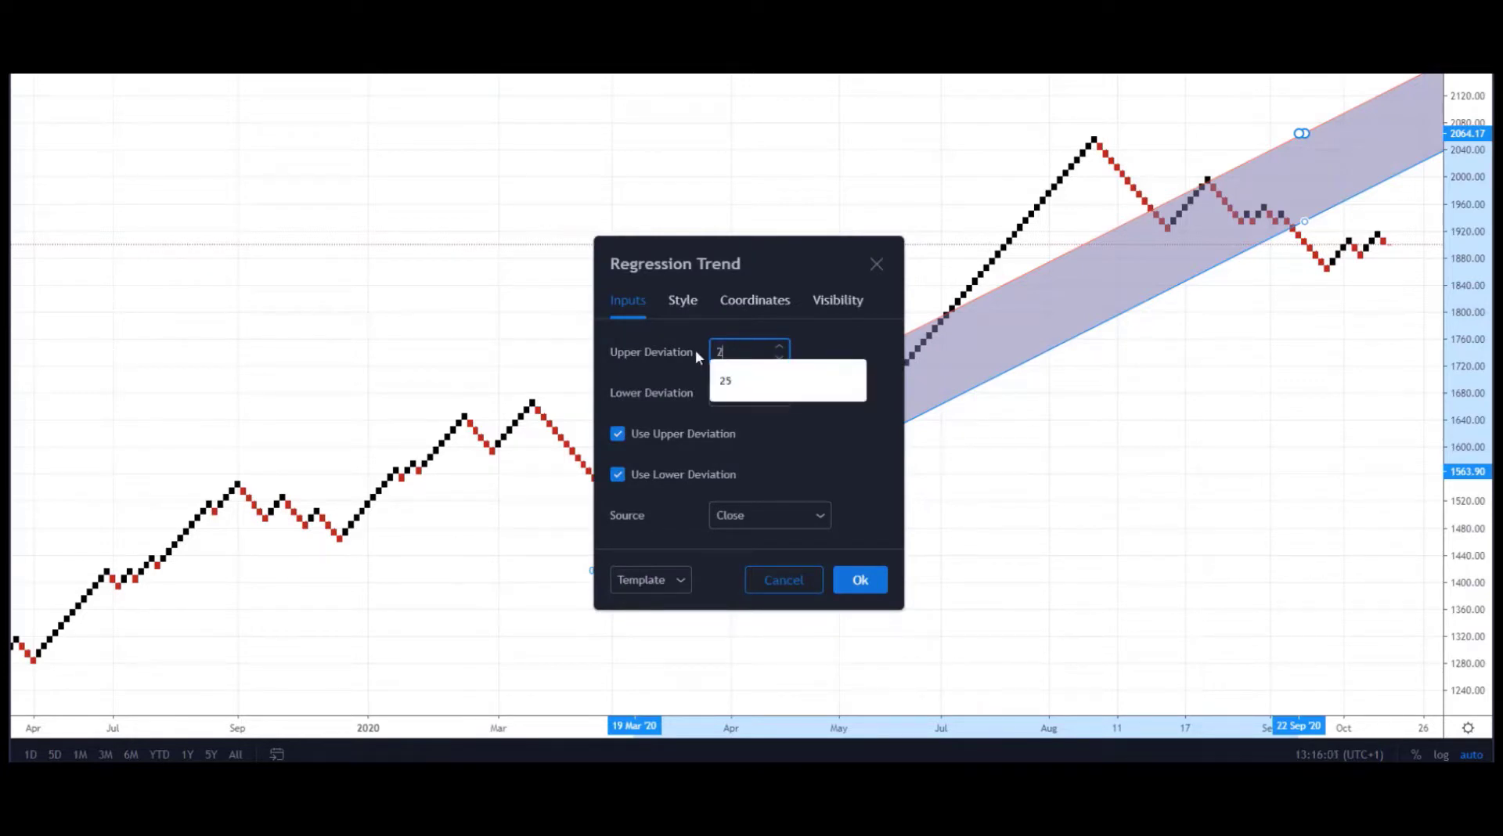
pyautogui.click(871, 583)
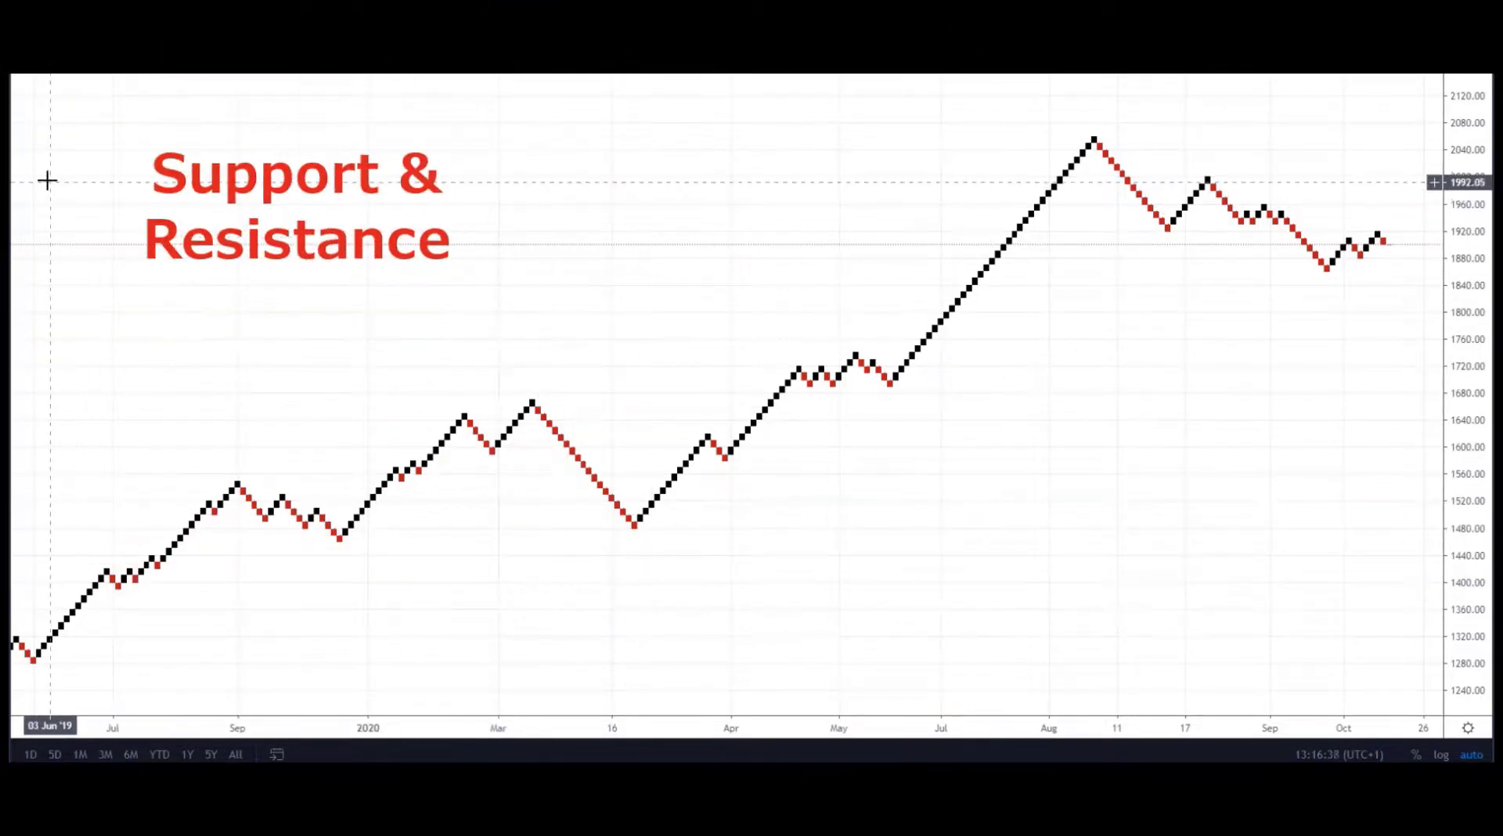
# Draw near-horizontal Trend Lines under the lows from 06 Apr '20 to 24 Jul '20 around 1686 and from 17 Aug '20 to 13 Oct '20 around 1925.
pyautogui.click(11, 119)
pyautogui.click(61, 122)
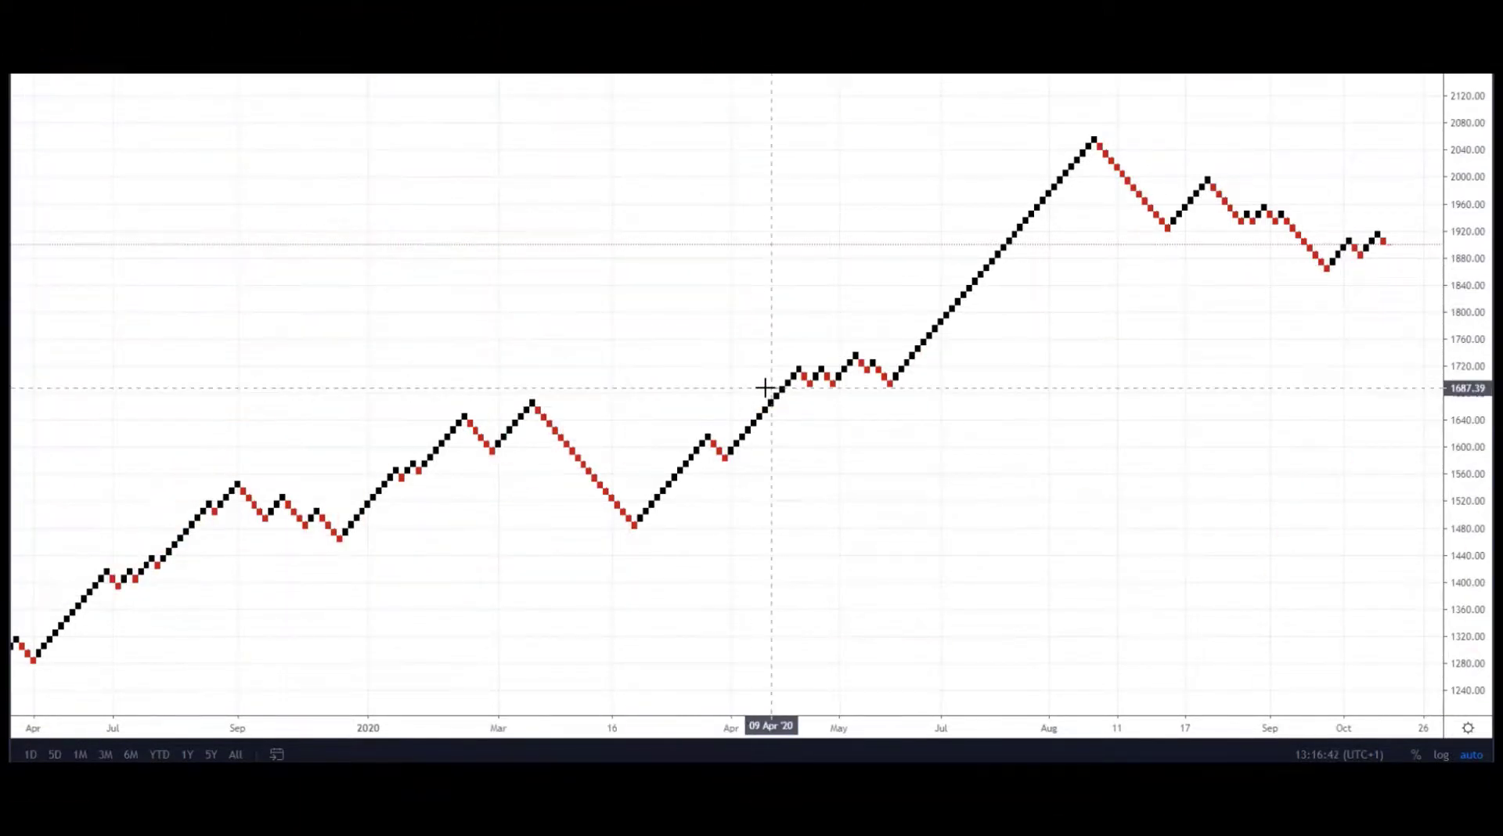
pyautogui.click(758, 388)
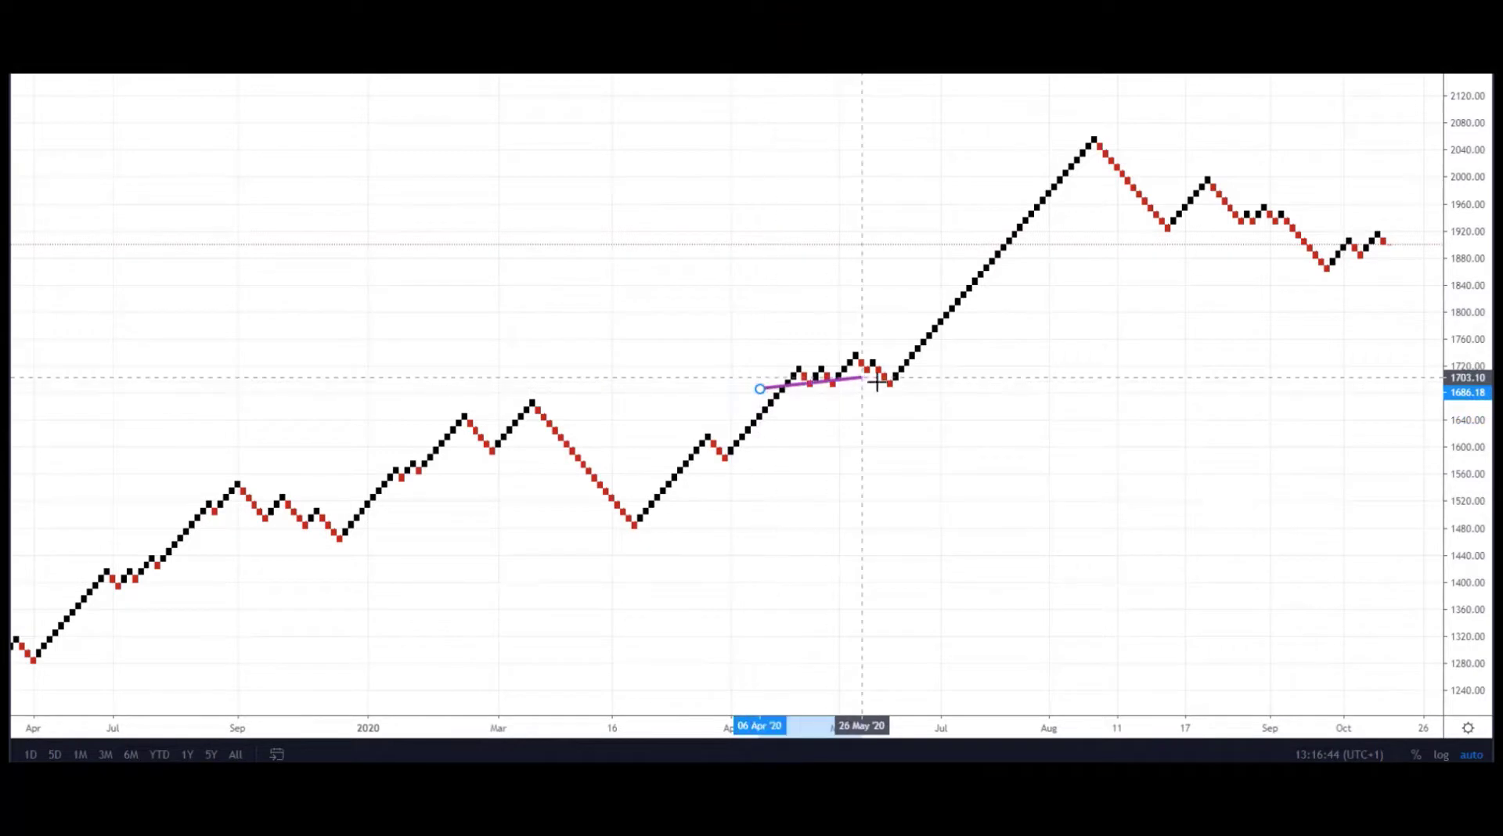
pyautogui.click(1009, 385)
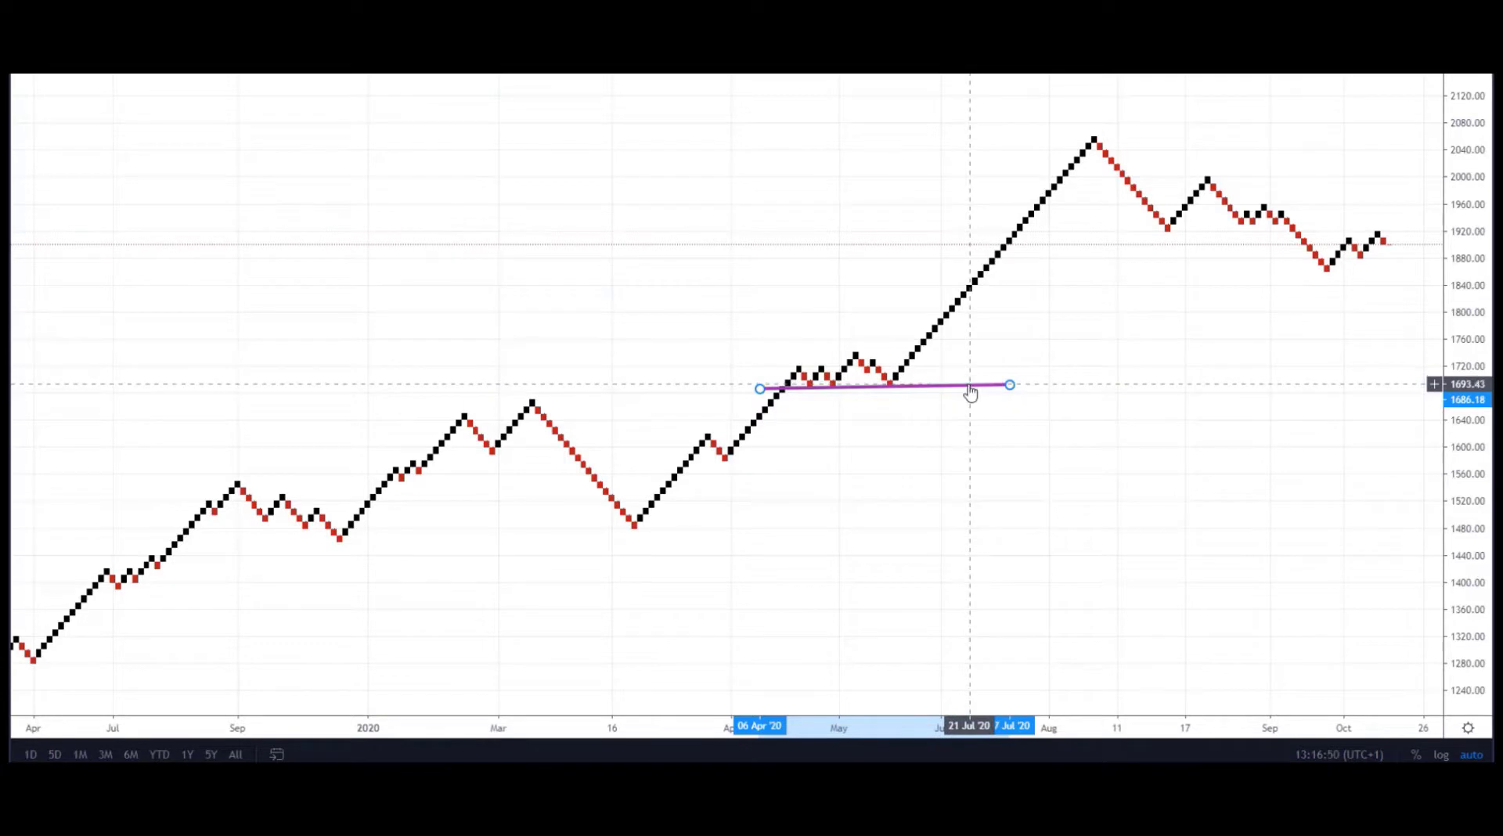
pyautogui.moveTo(968, 387); pyautogui.dragTo(959, 387)
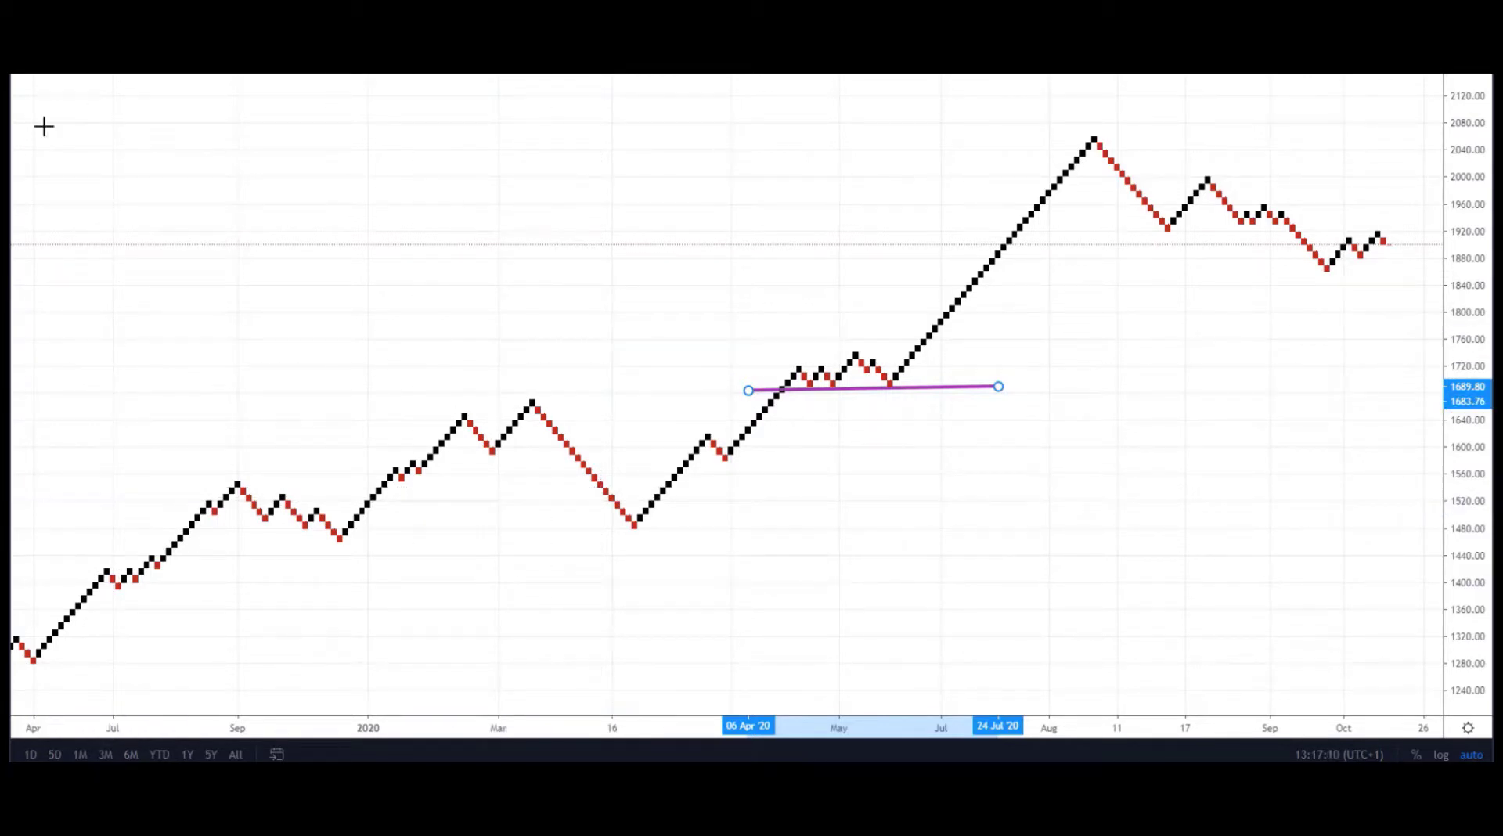
pyautogui.click(1191, 228)
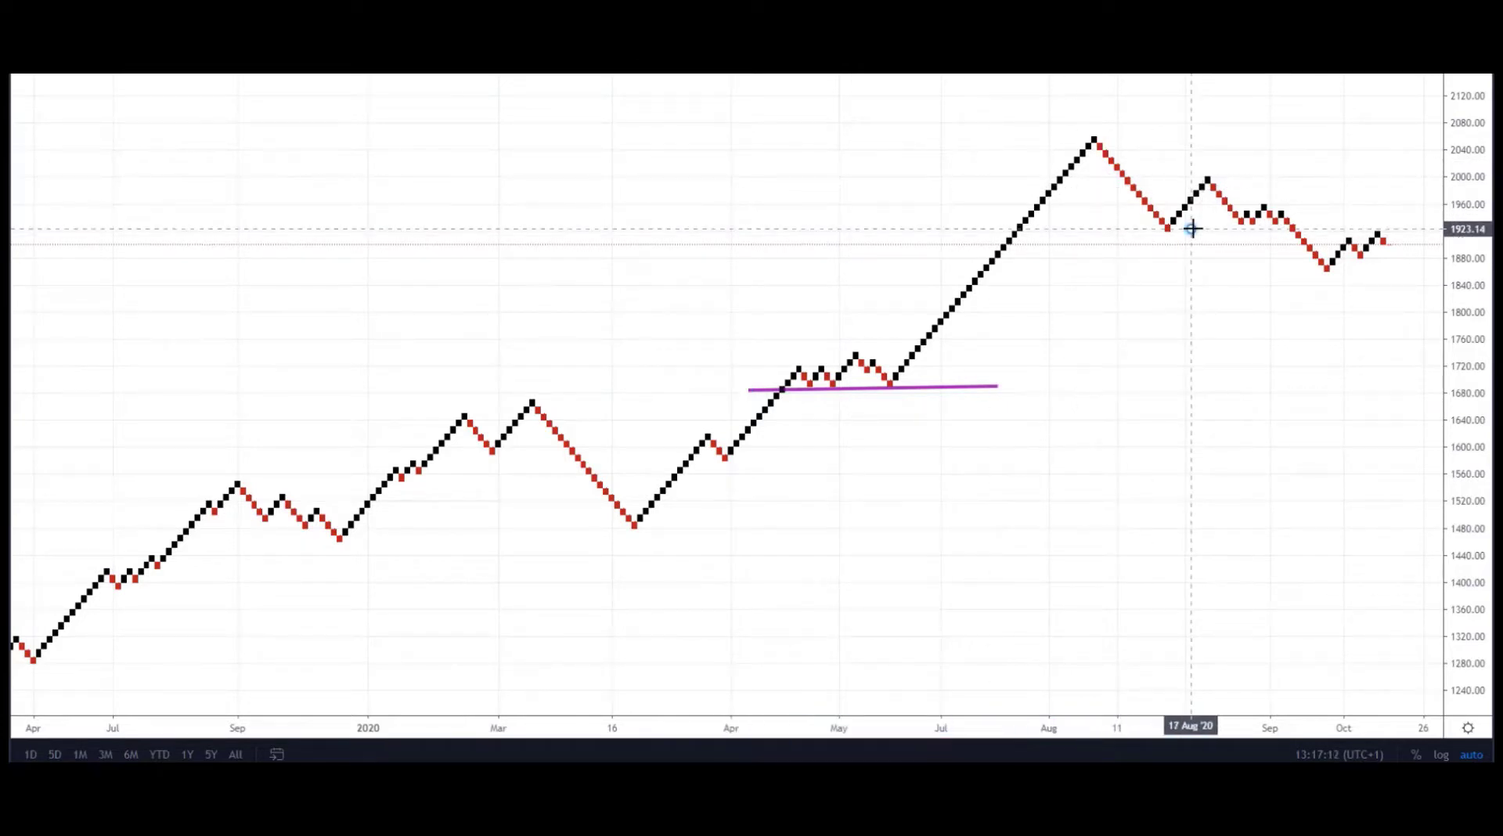
pyautogui.click(1381, 226)
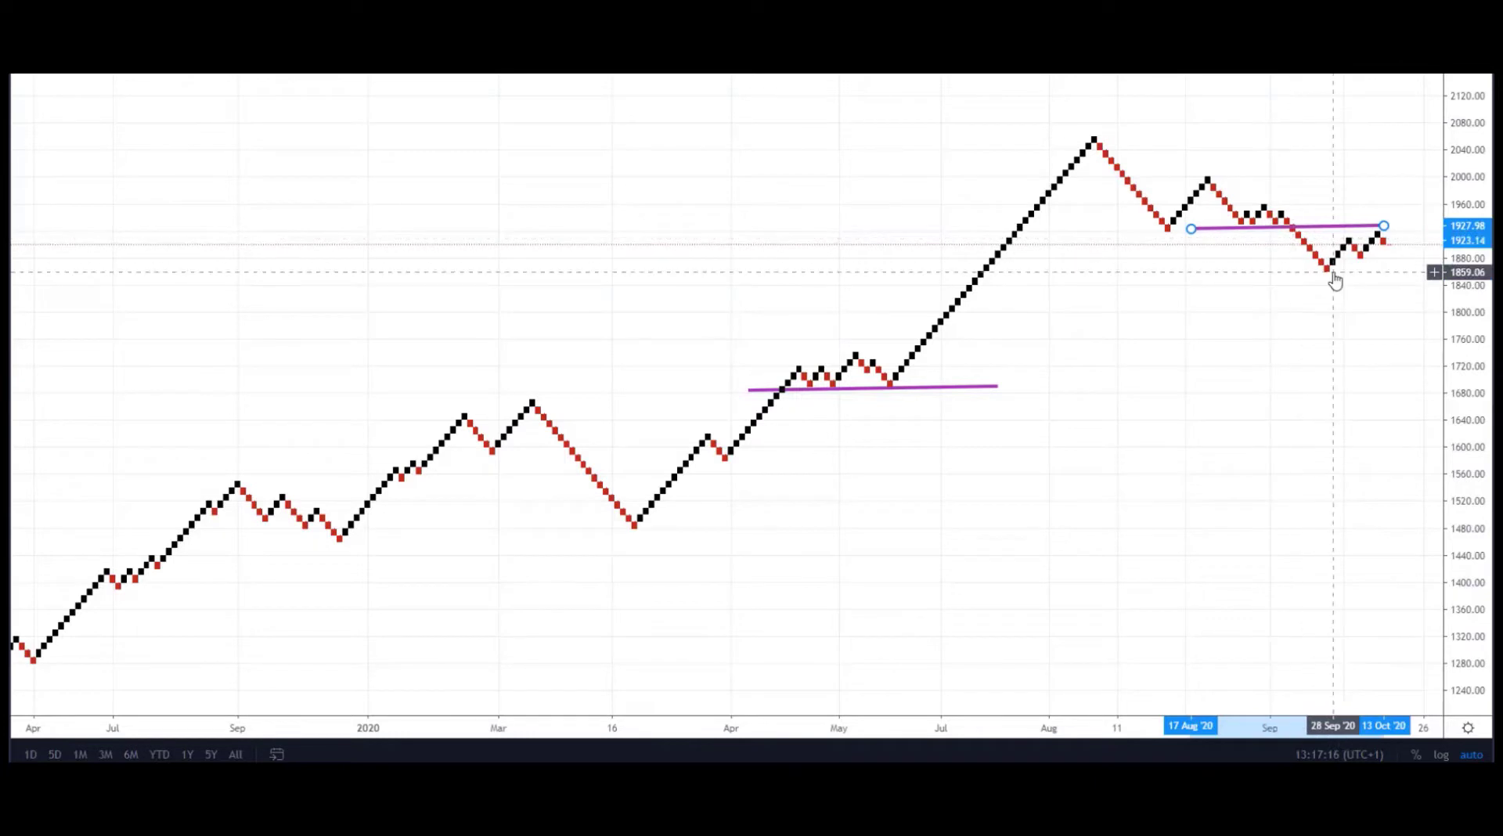
pyautogui.rightClick(1170, 458)
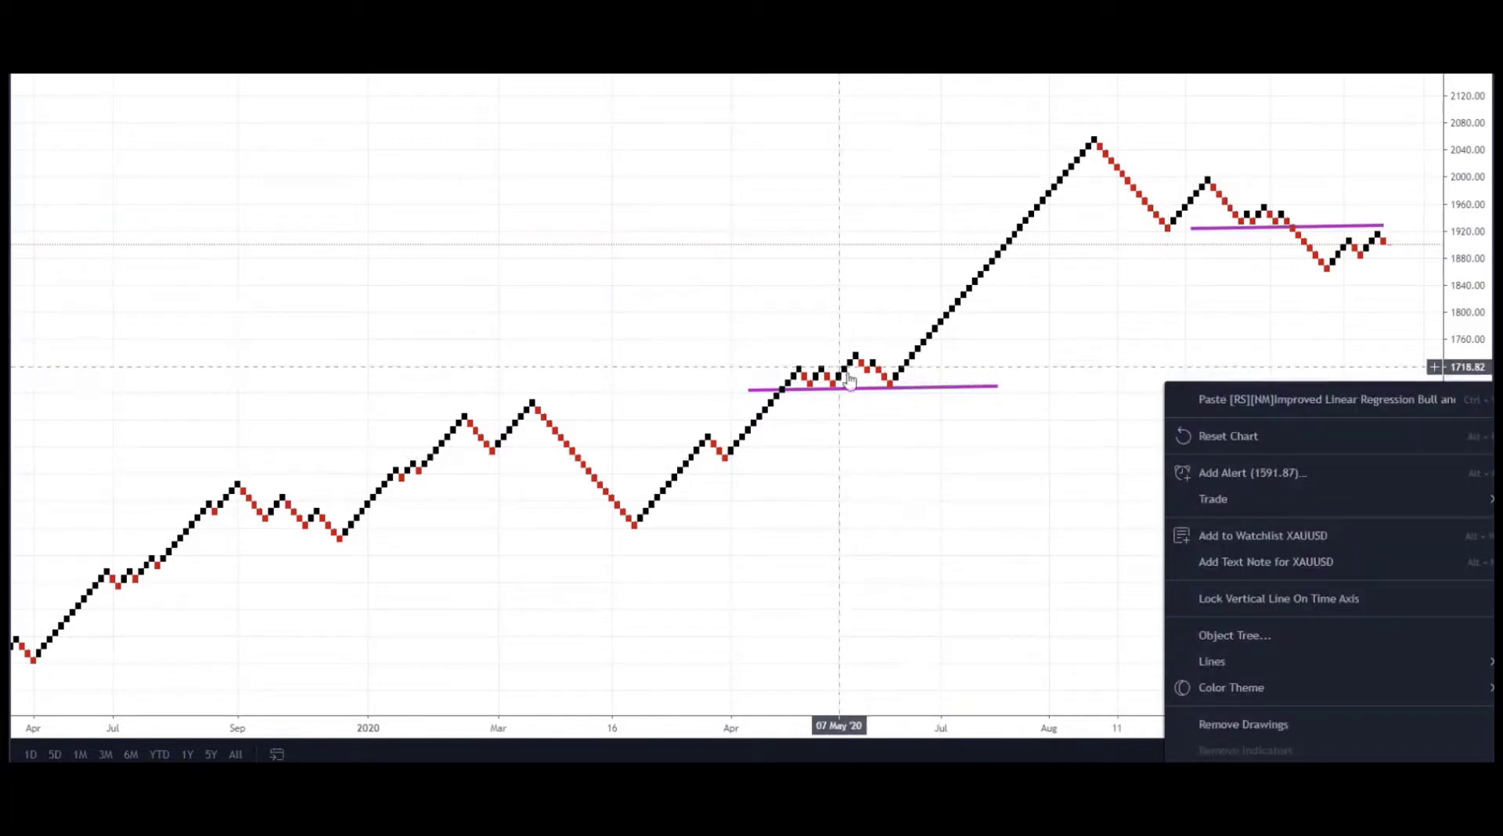
pyautogui.click(866, 430)
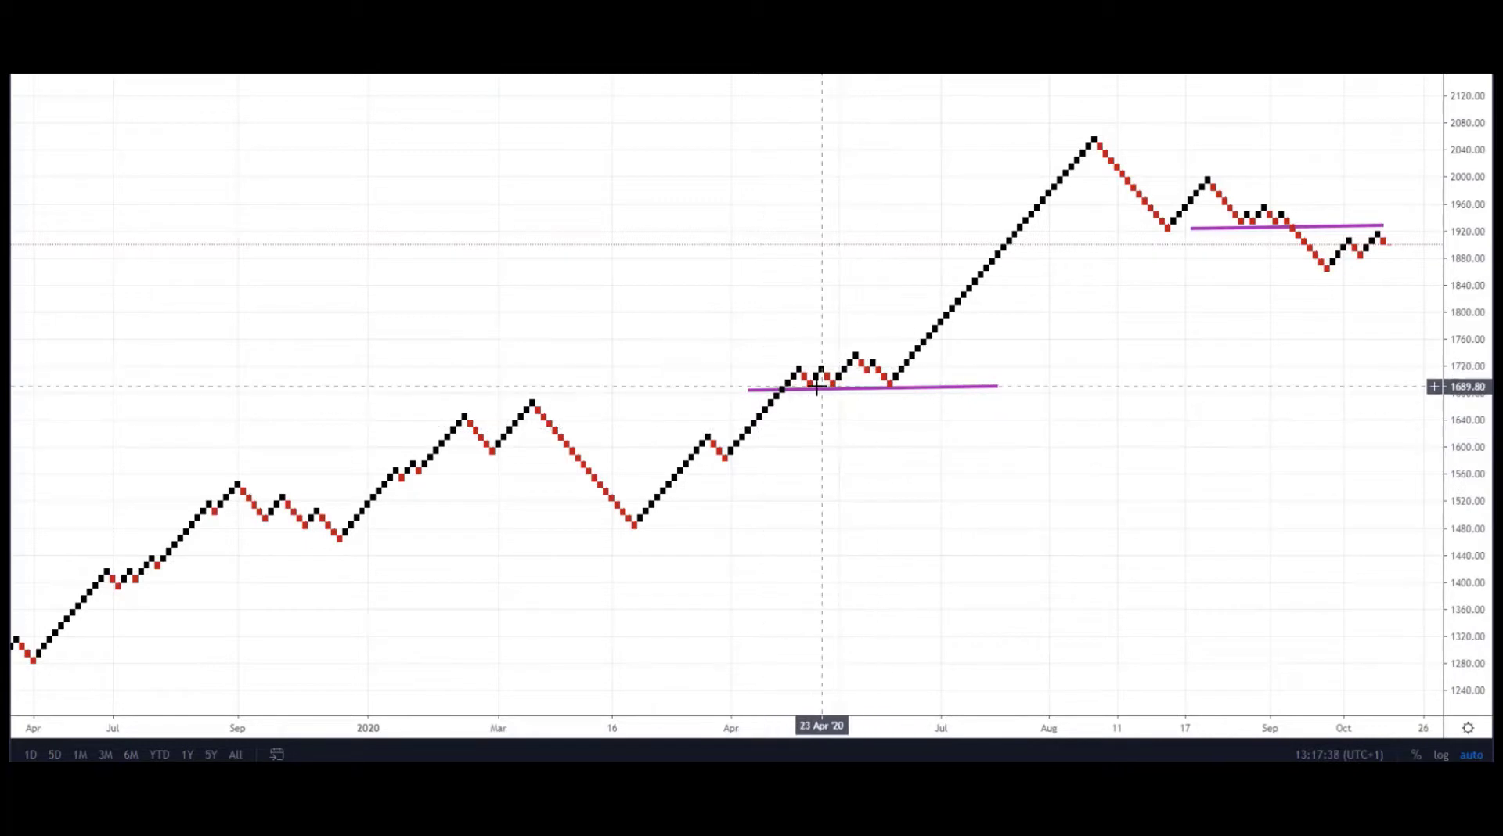
pyautogui.click(883, 390)
pyautogui.click(857, 400)
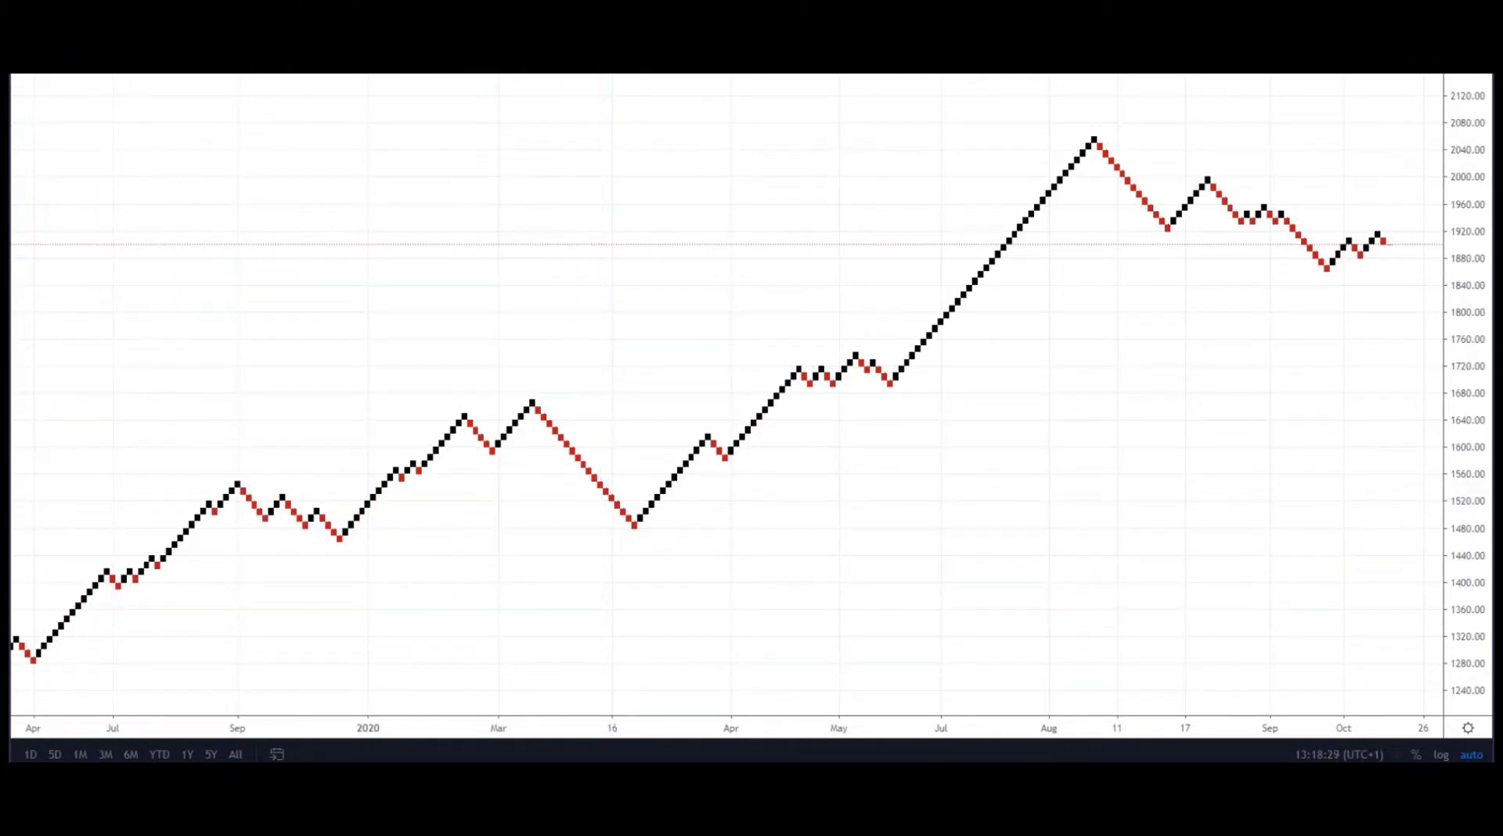
# Draw a resistance Trend Line above the spring 2020 highs, from about 1747 on 06 Apr '20 to about 1754 on 22 Jul '20.
pyautogui.click(52, 128)
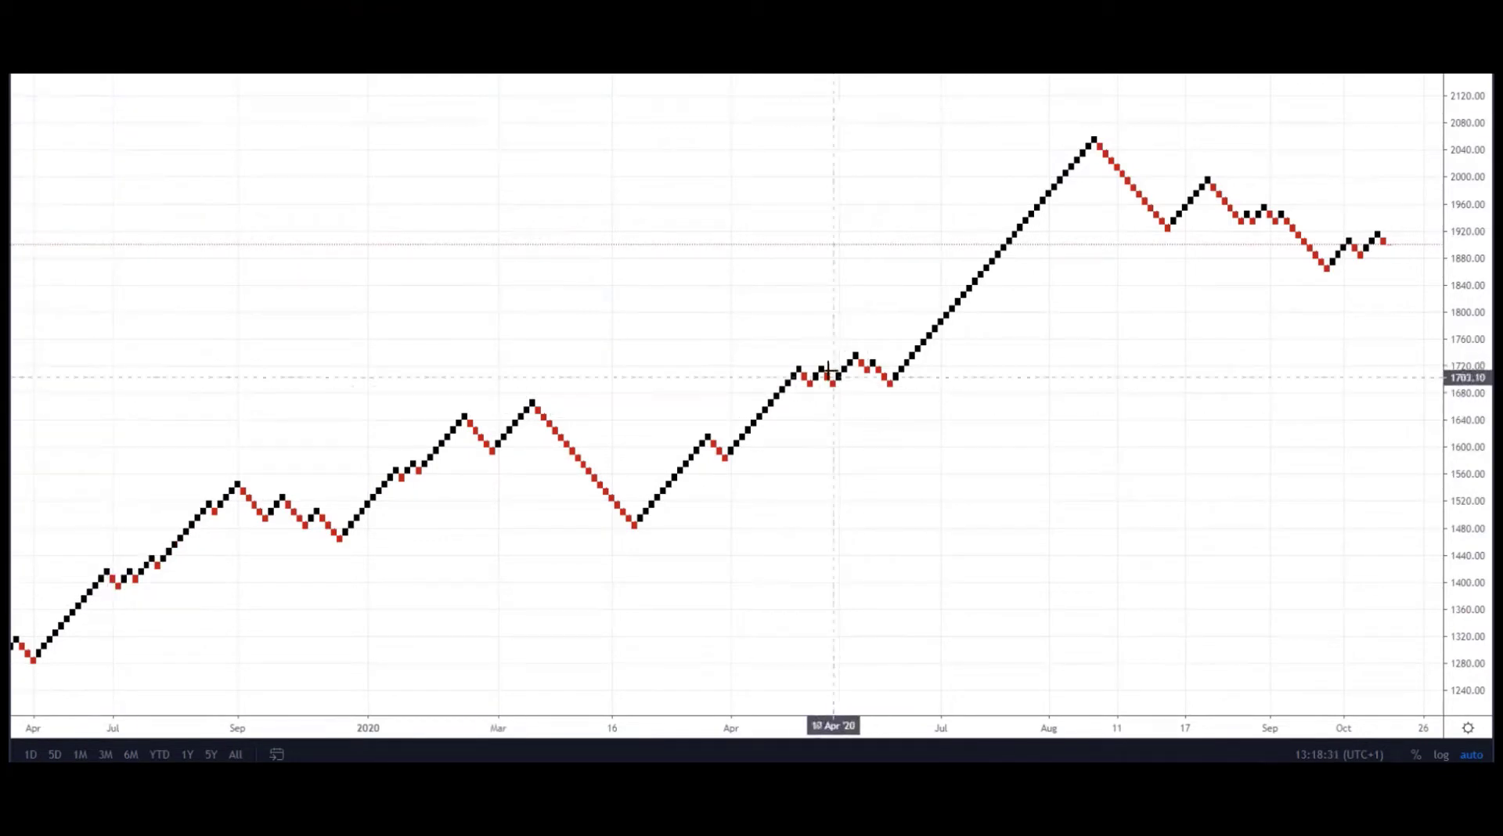
pyautogui.click(765, 347)
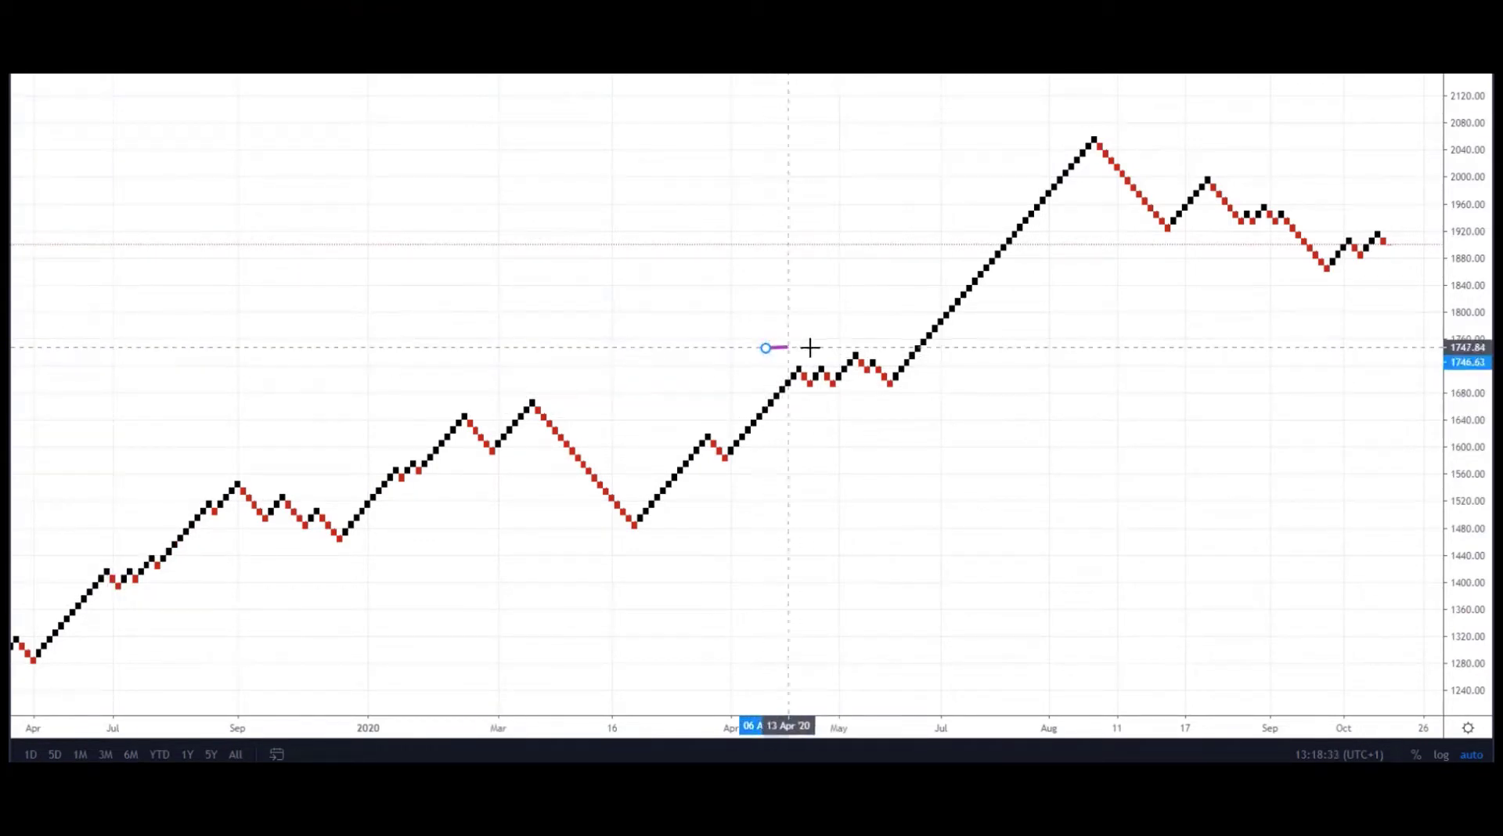
pyautogui.click(980, 343)
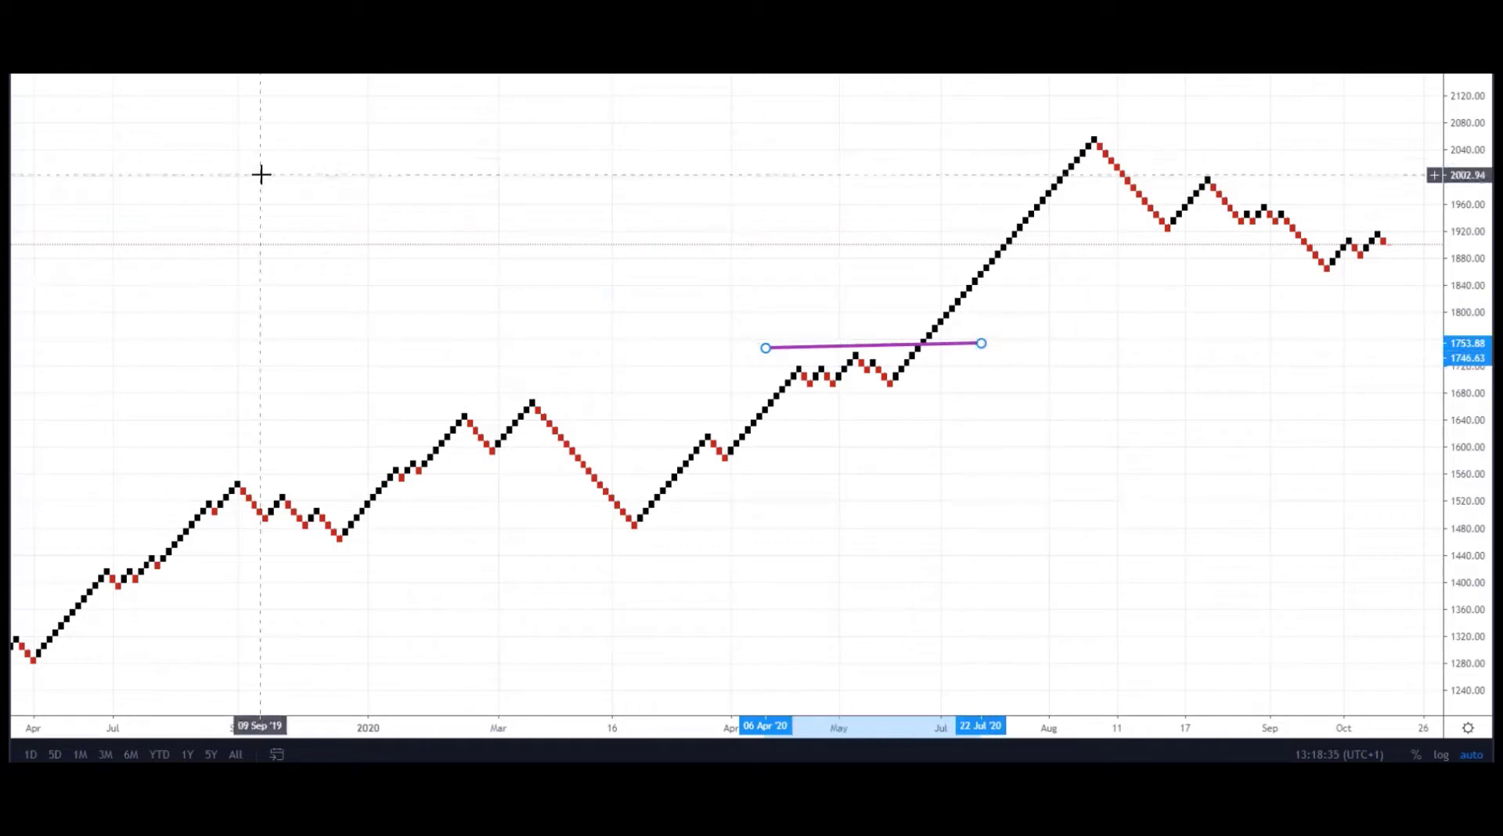
# Draw Trend Lines under the spring 2020 lows at about 1683 to 22 Jul '20, and beside the rally from 1767 on 19 Jun '20 to 2072.
pyautogui.click(754, 391)
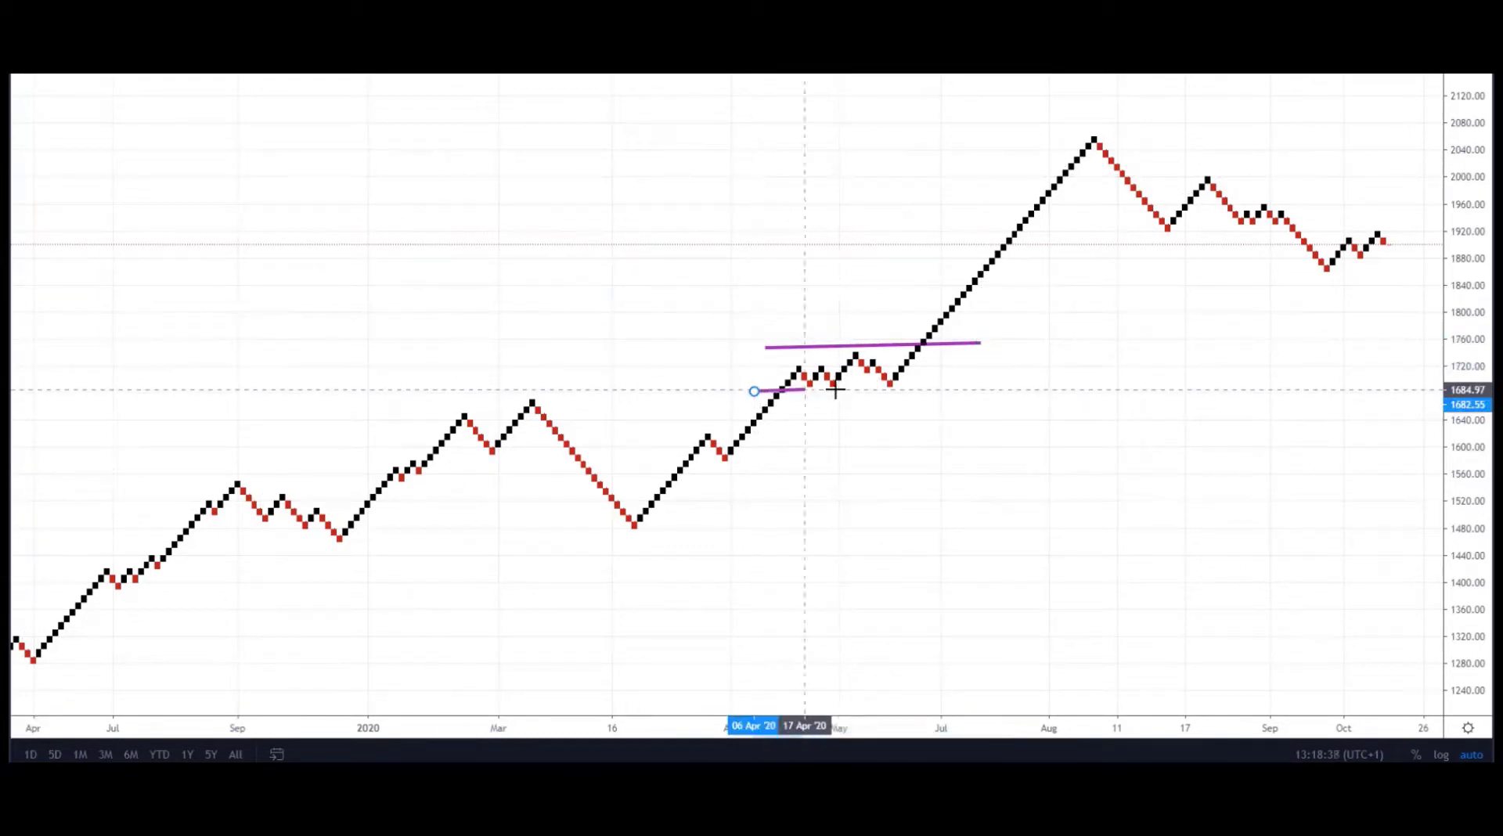
pyautogui.click(982, 386)
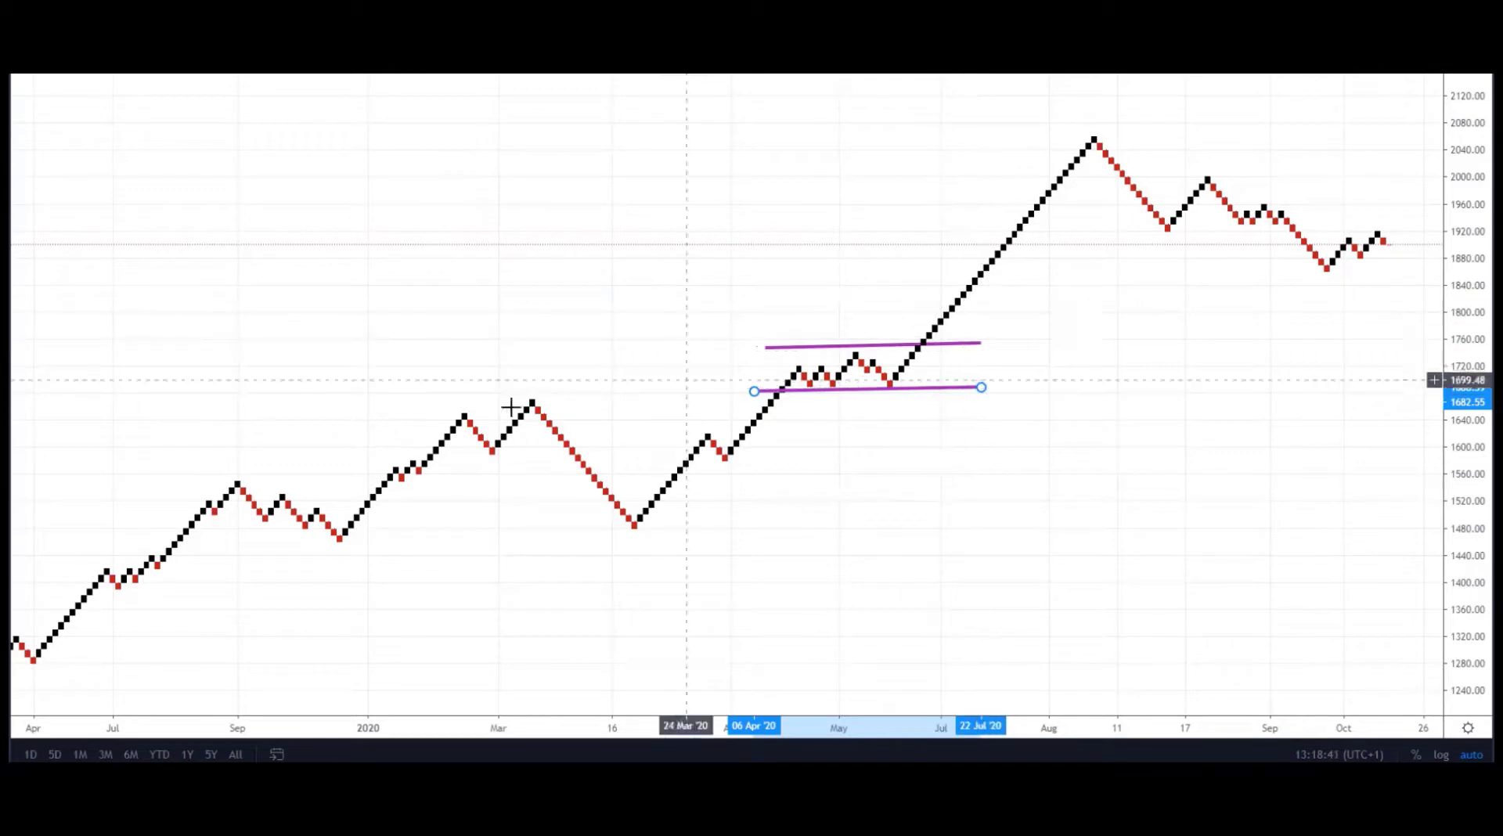
pyautogui.click(913, 335)
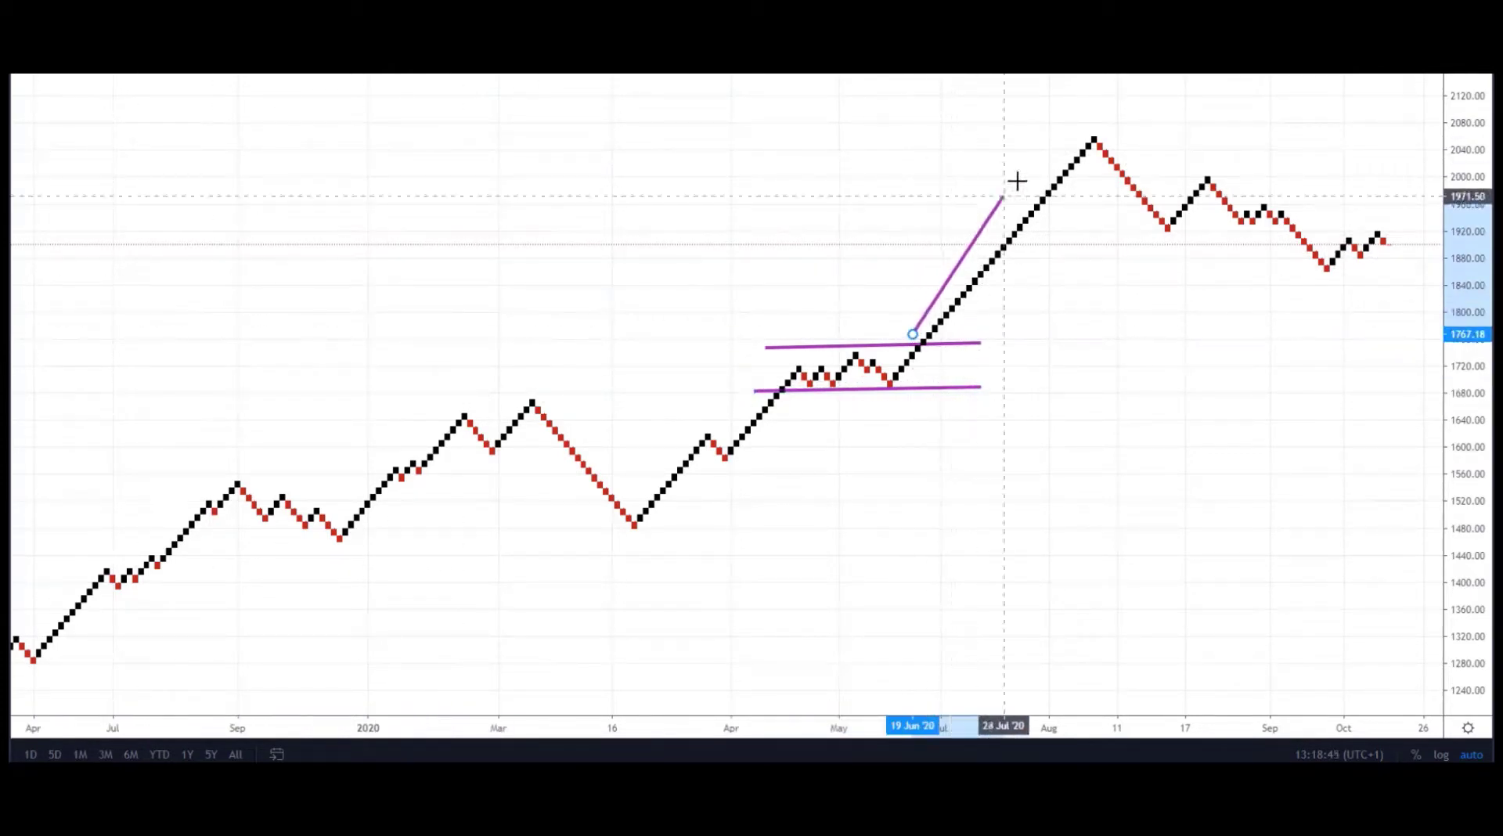
pyautogui.click(1087, 126)
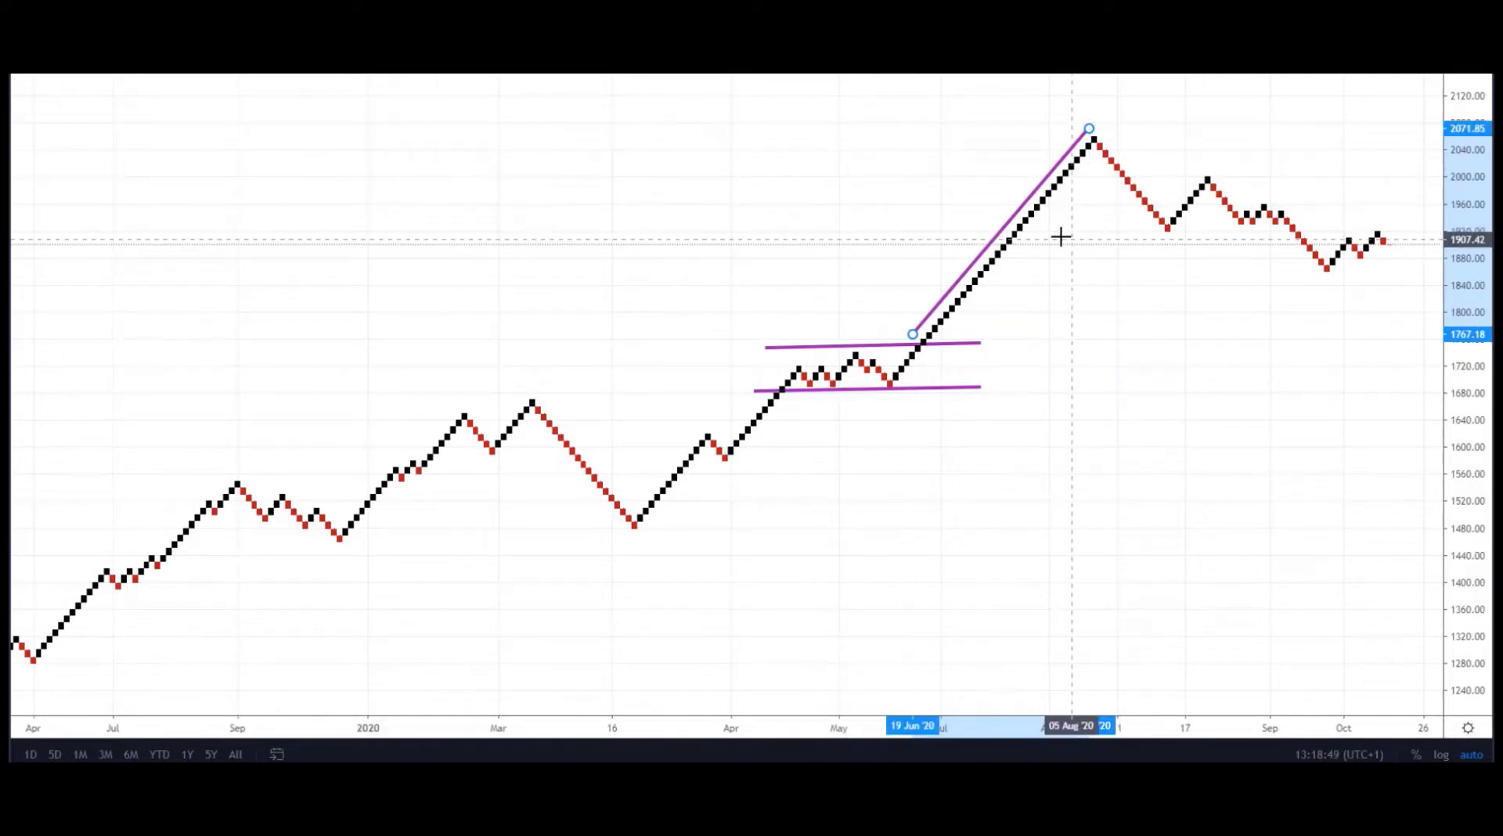
# Close a triangle around the August 2020 peak with a Trend Line falling from about 2074 and a base near 1915 from 24 Jul to 17 Aug '20.
pyautogui.click(1003, 233)
pyautogui.click(1004, 233)
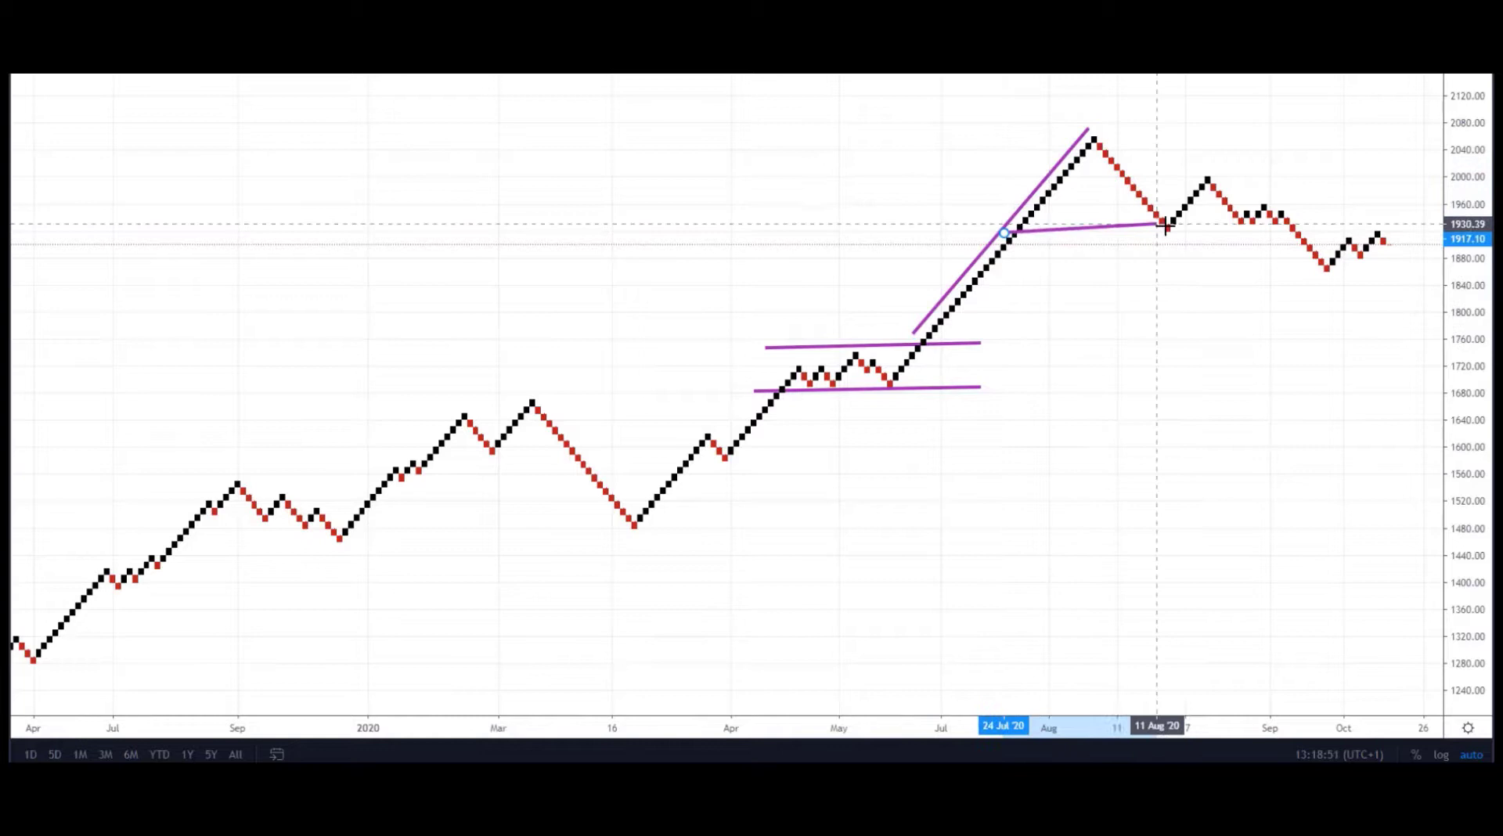
pyautogui.click(1235, 233)
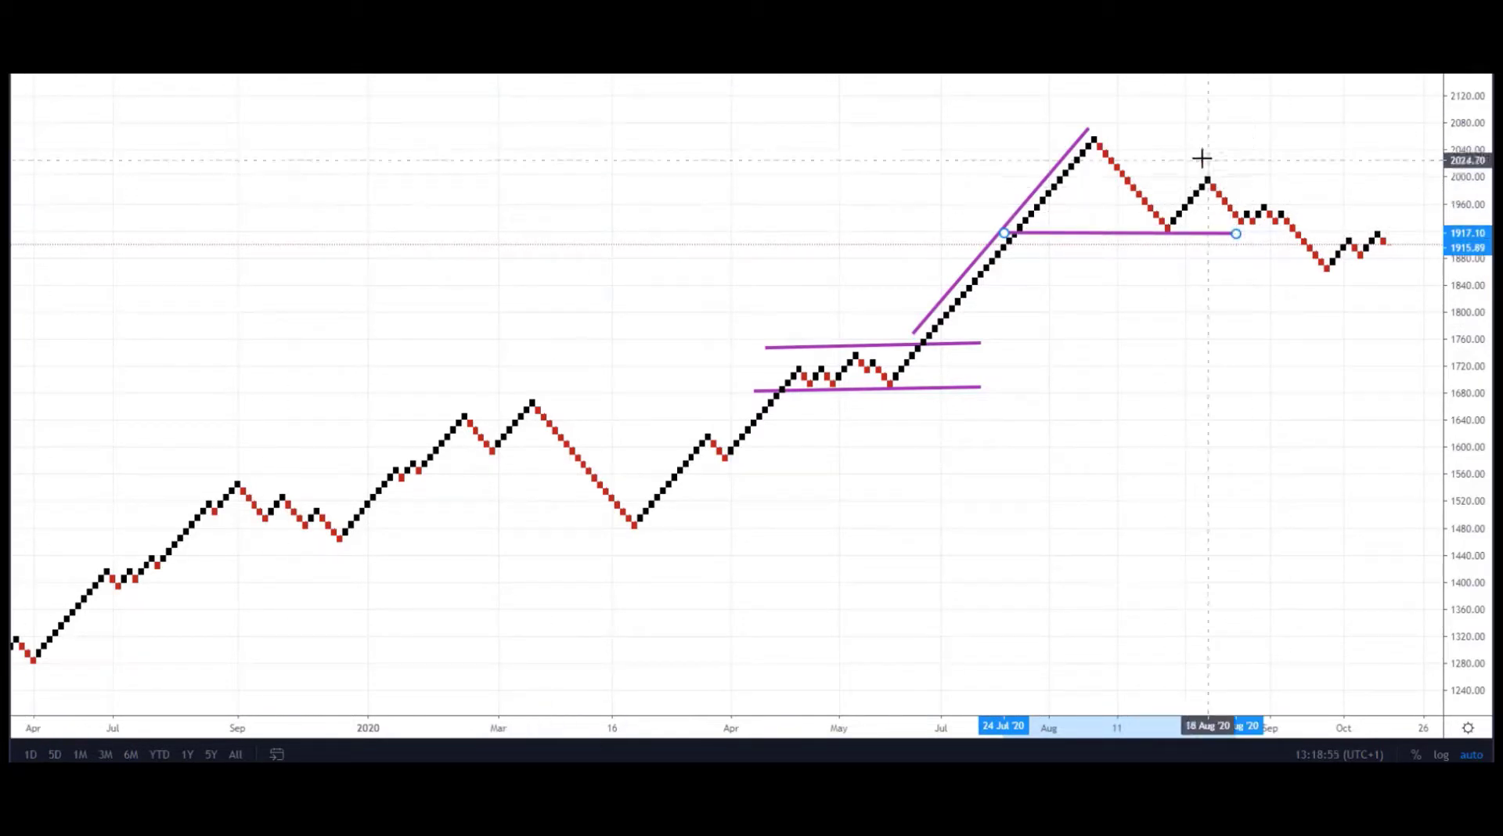
pyautogui.click(1094, 126)
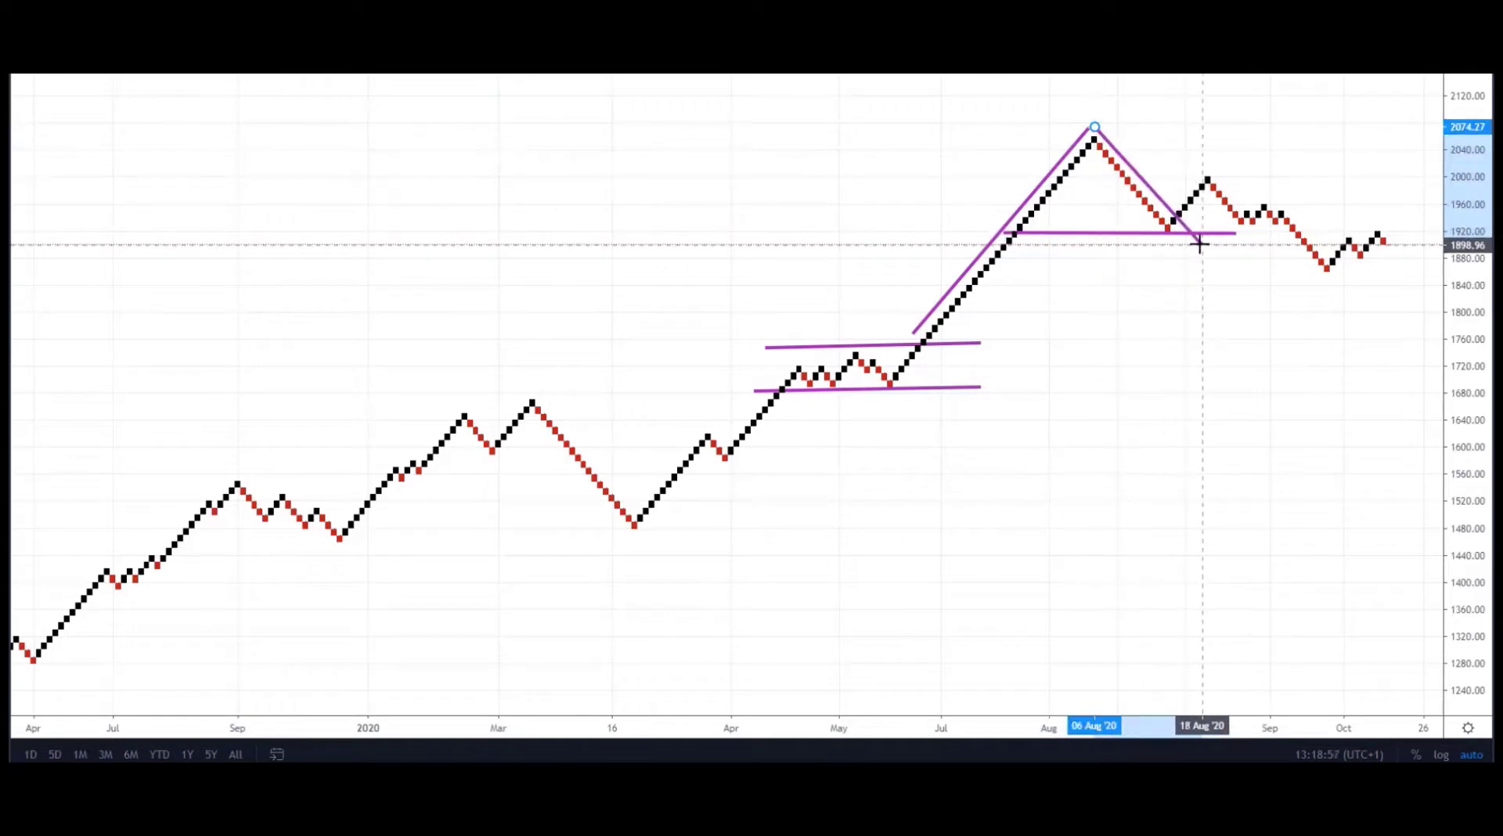
pyautogui.click(1188, 235)
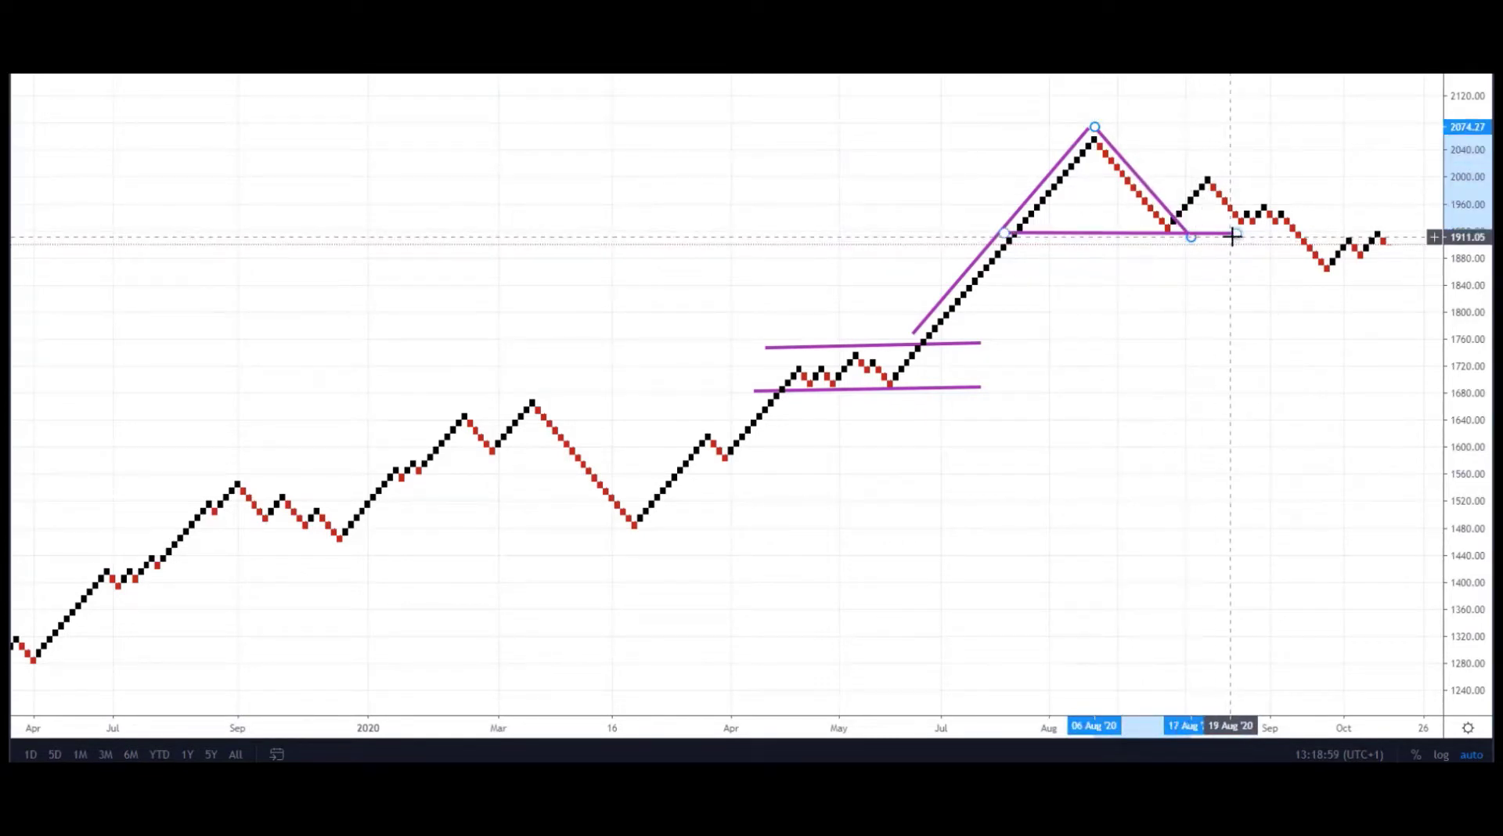
pyautogui.moveTo(1235, 233); pyautogui.dragTo(1191, 235)
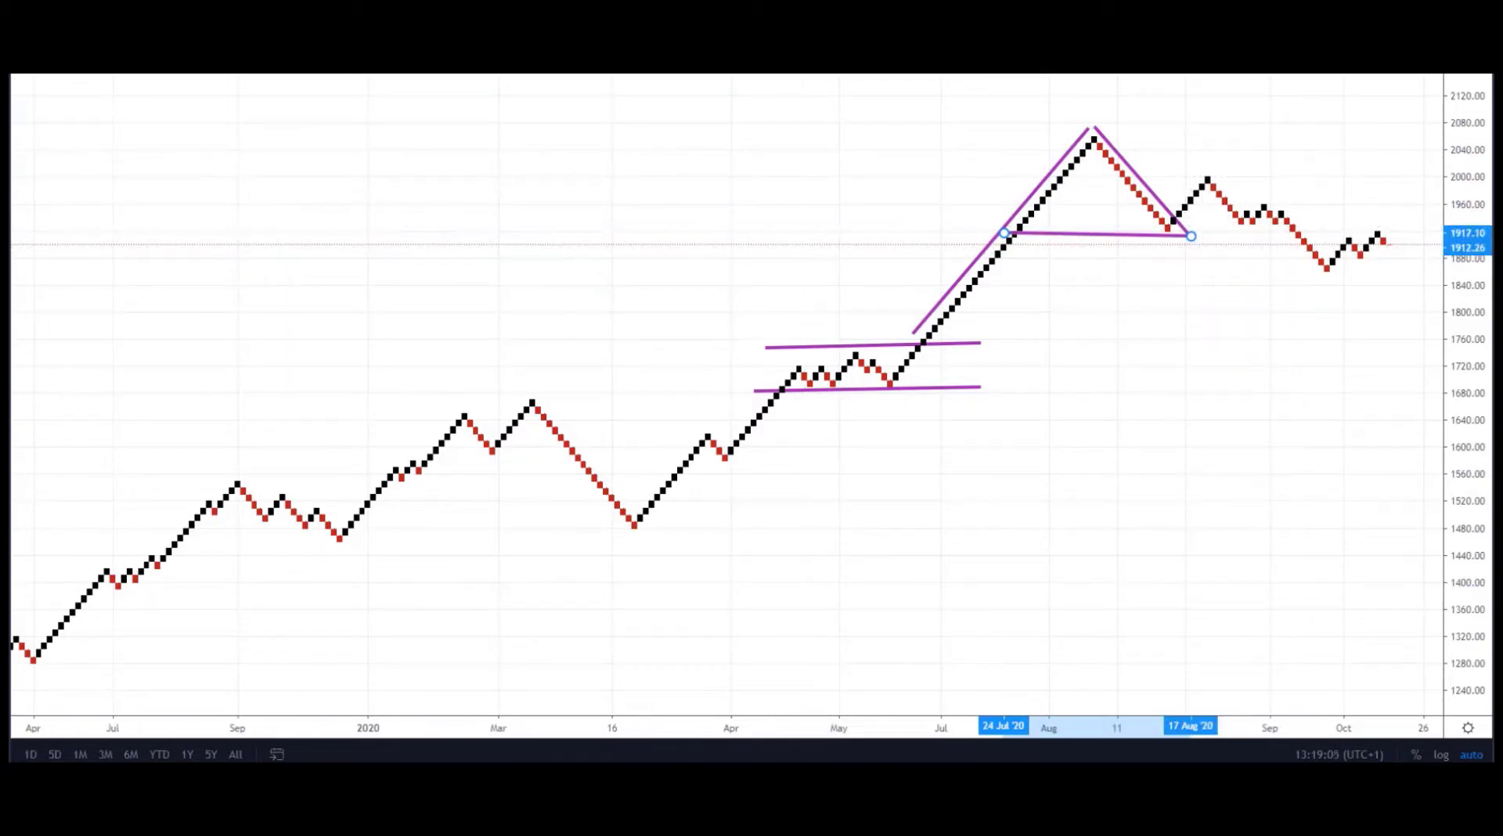
# Draw a steeply rising Trend Line from about 1930 on 18 Aug '20 to about 2142 in late September 2020.
pyautogui.click(1201, 224)
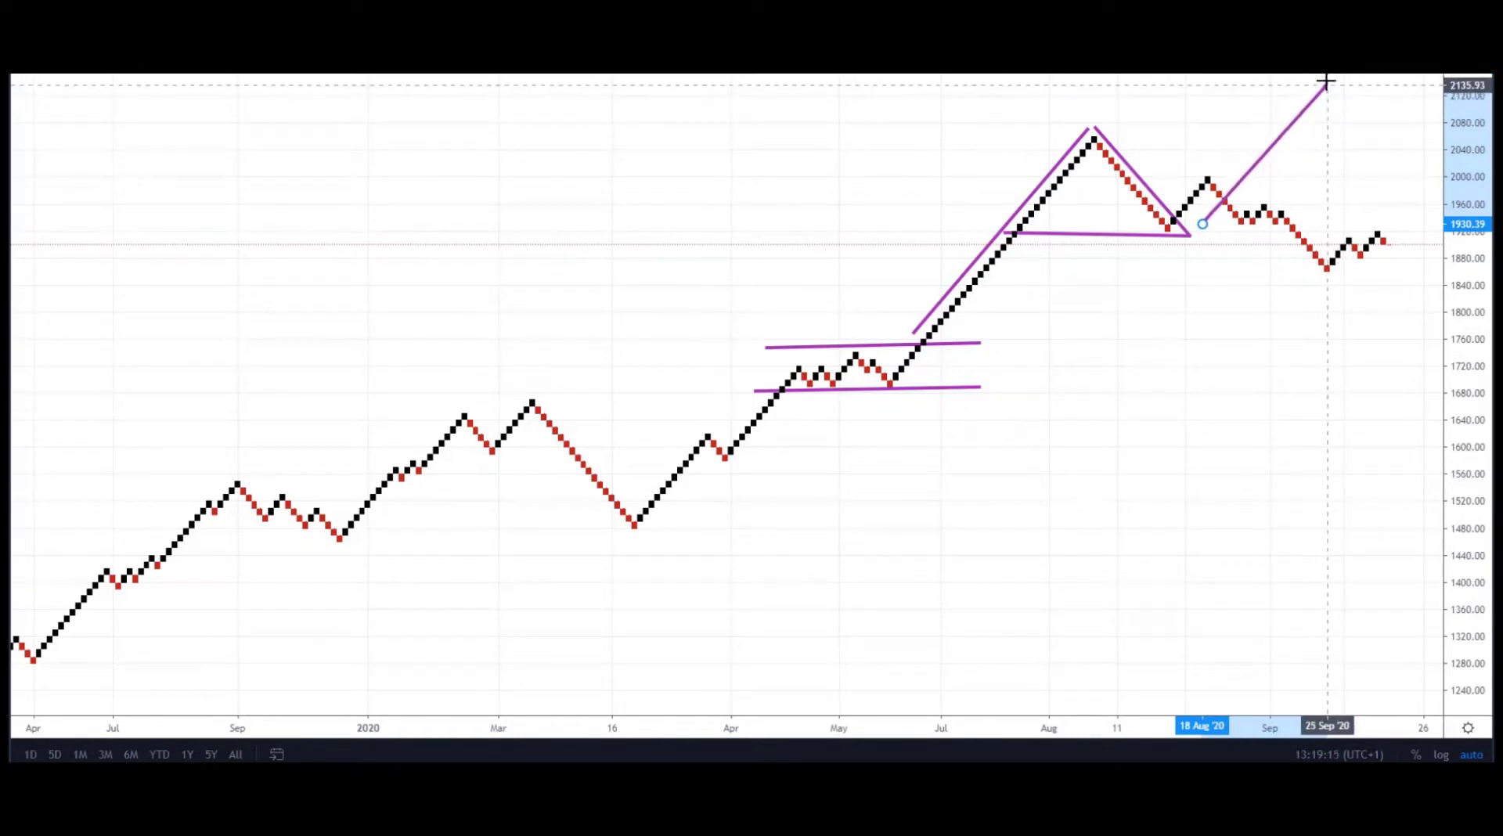
pyautogui.click(1326, 81)
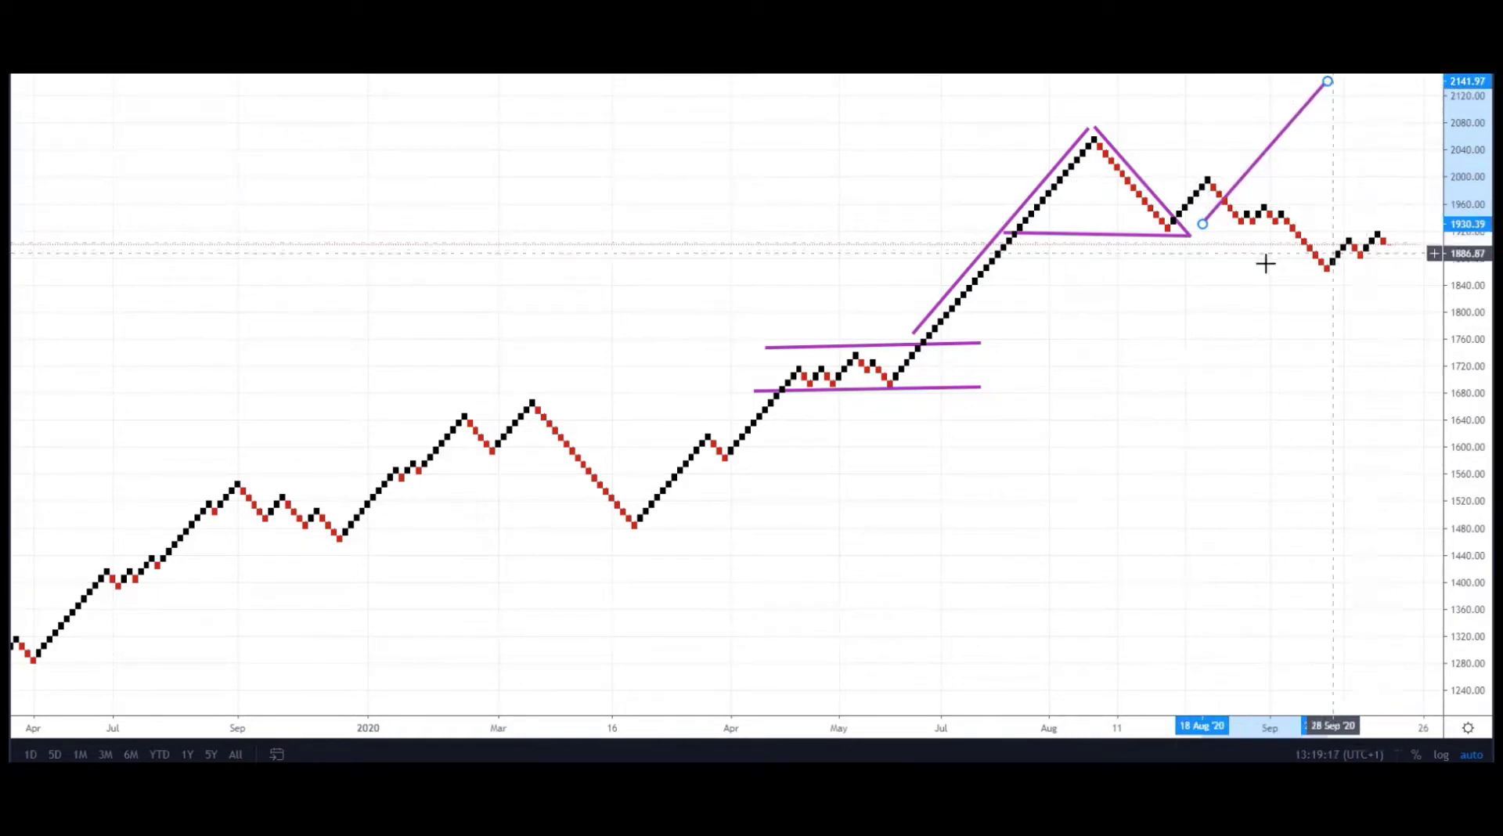
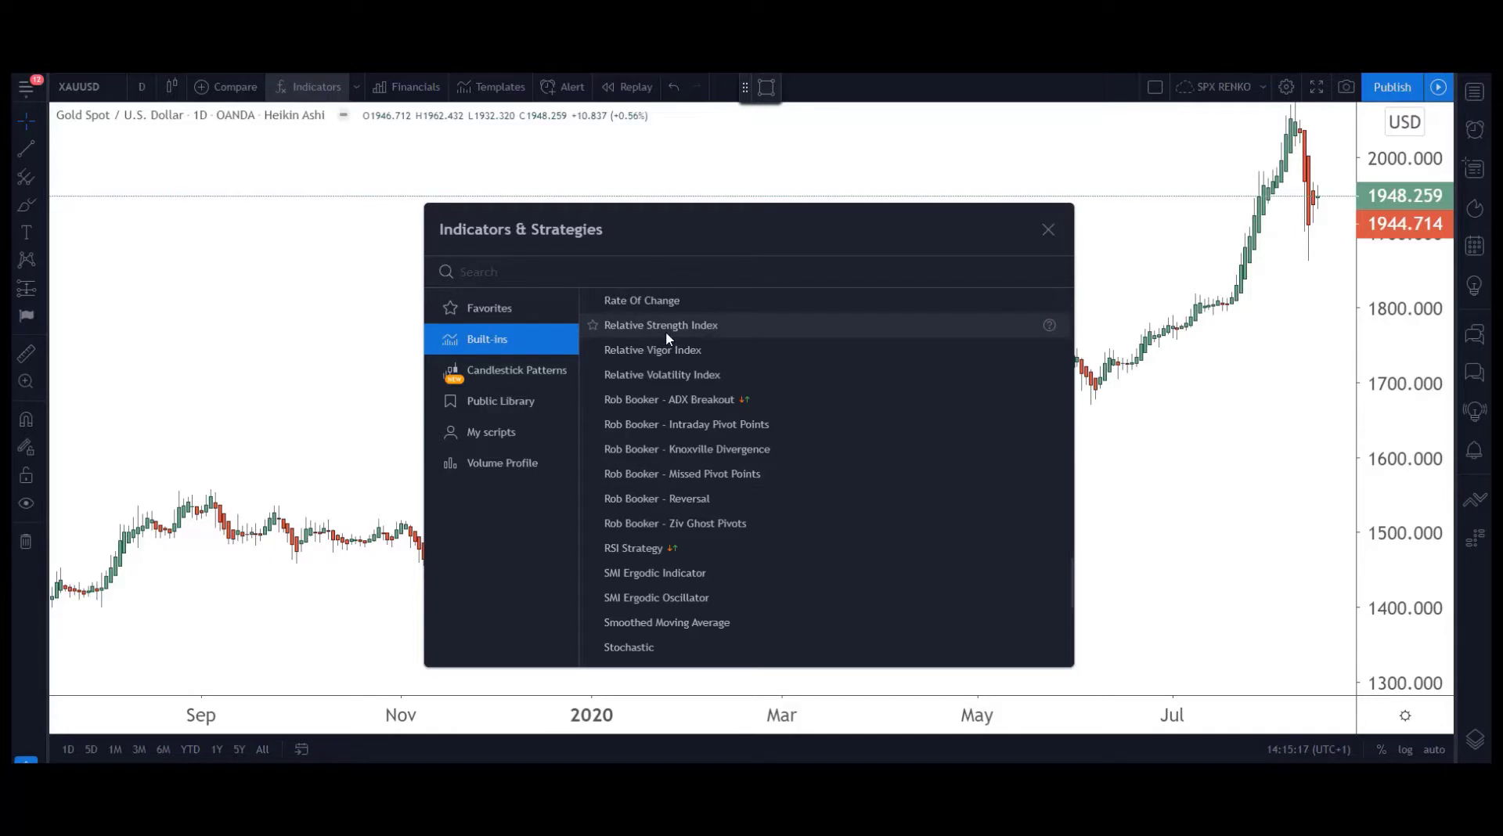
# Add the built-in Relative Strength Index indicator to the gold chart and slightly compress the vertical scale of its pane.
pyautogui.click(666, 331)
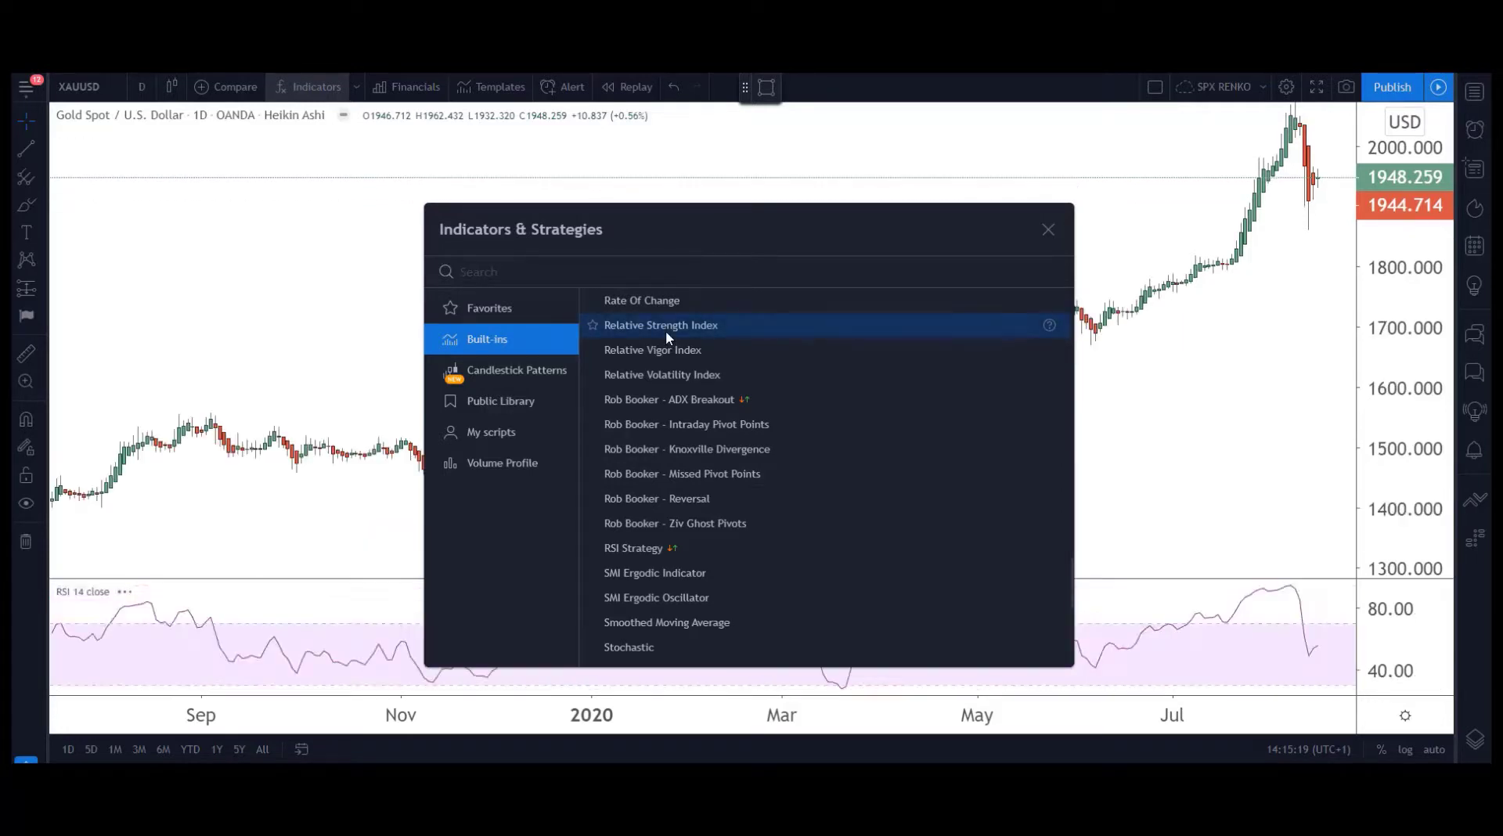
pyautogui.click(1049, 230)
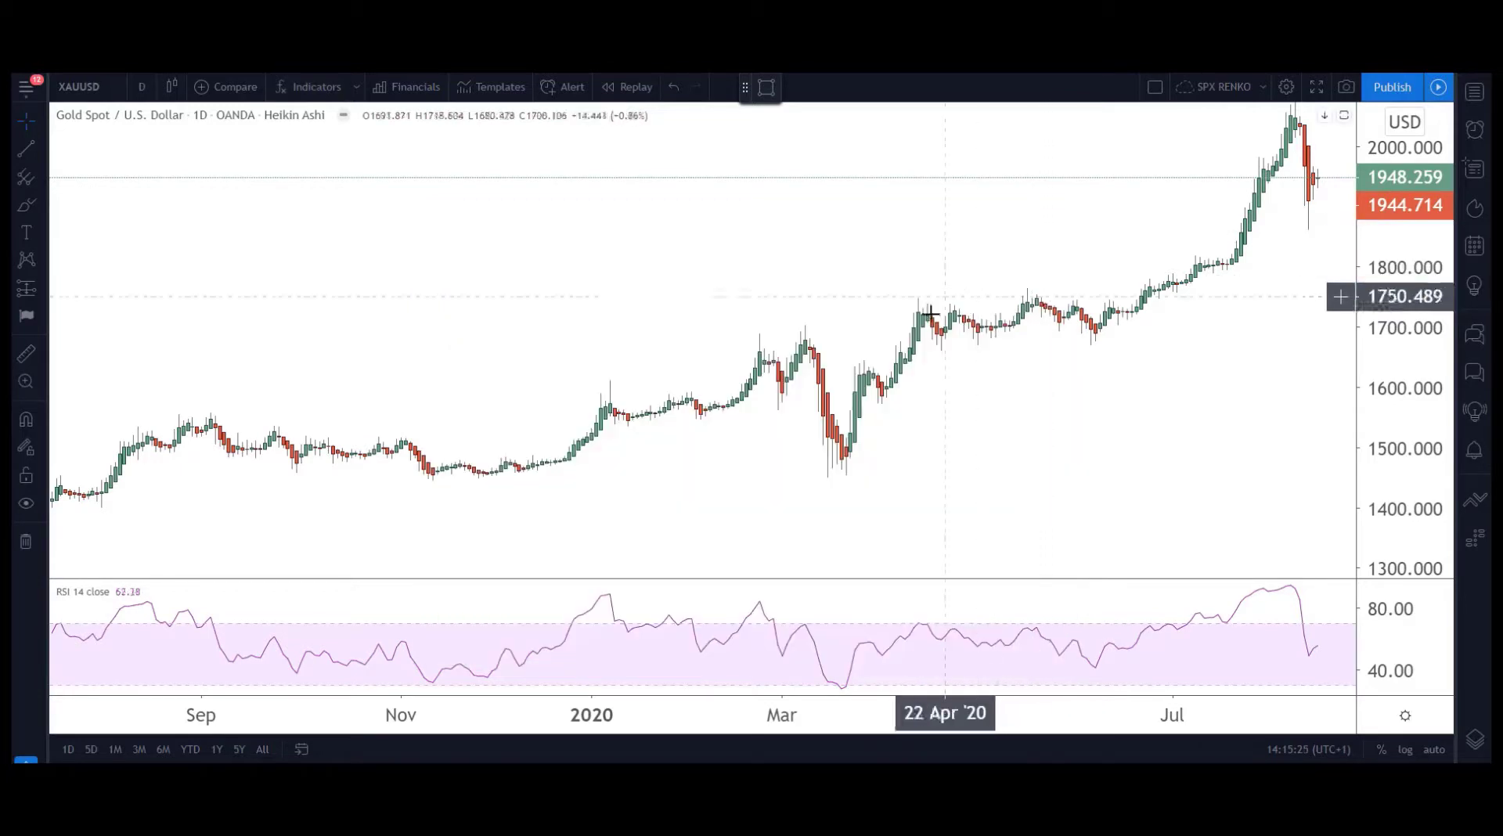
pyautogui.click(704, 626)
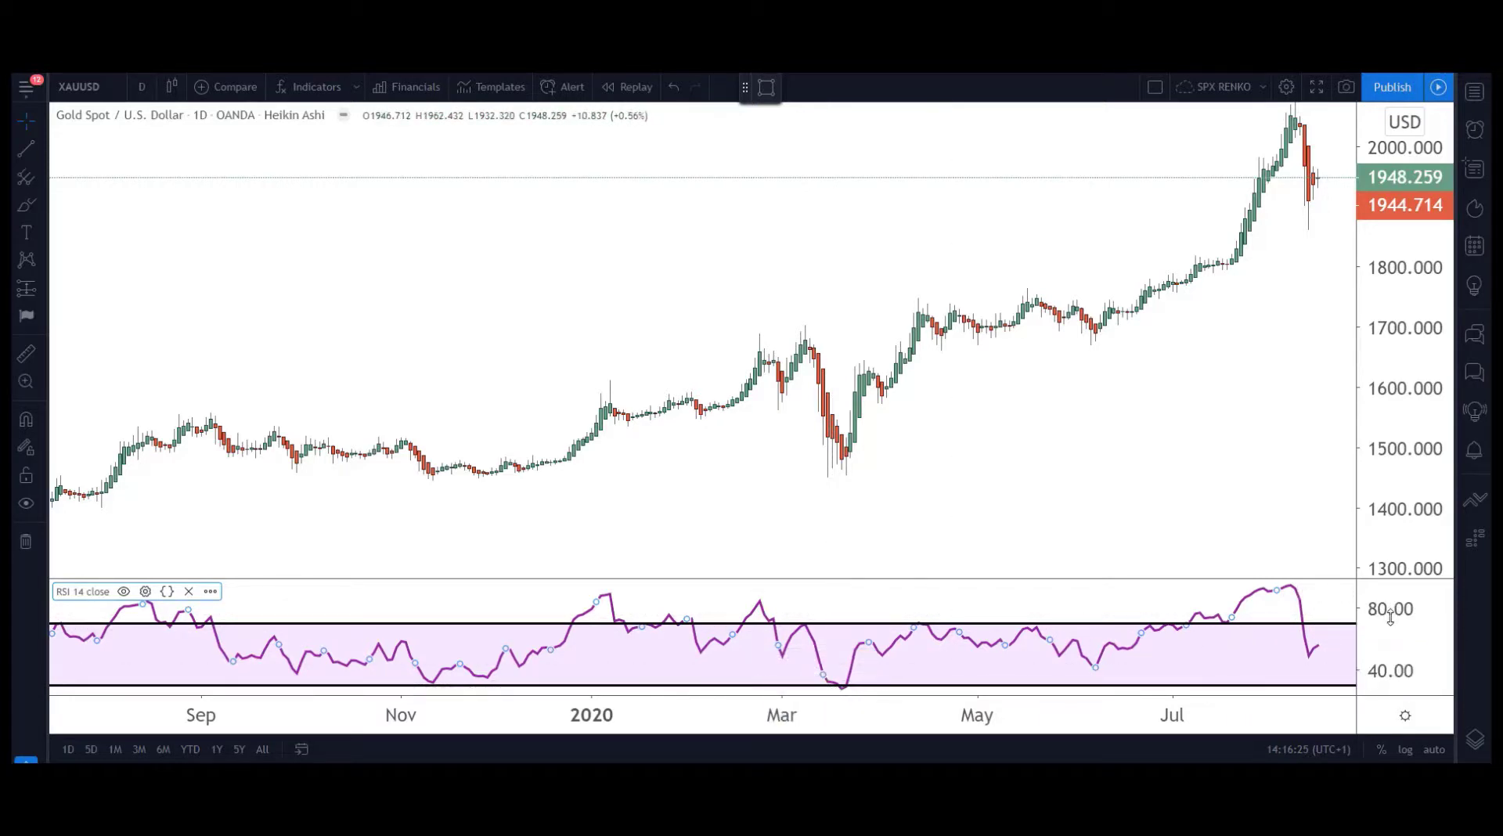
pyautogui.moveTo(1393, 618); pyautogui.dragTo(1393, 634)
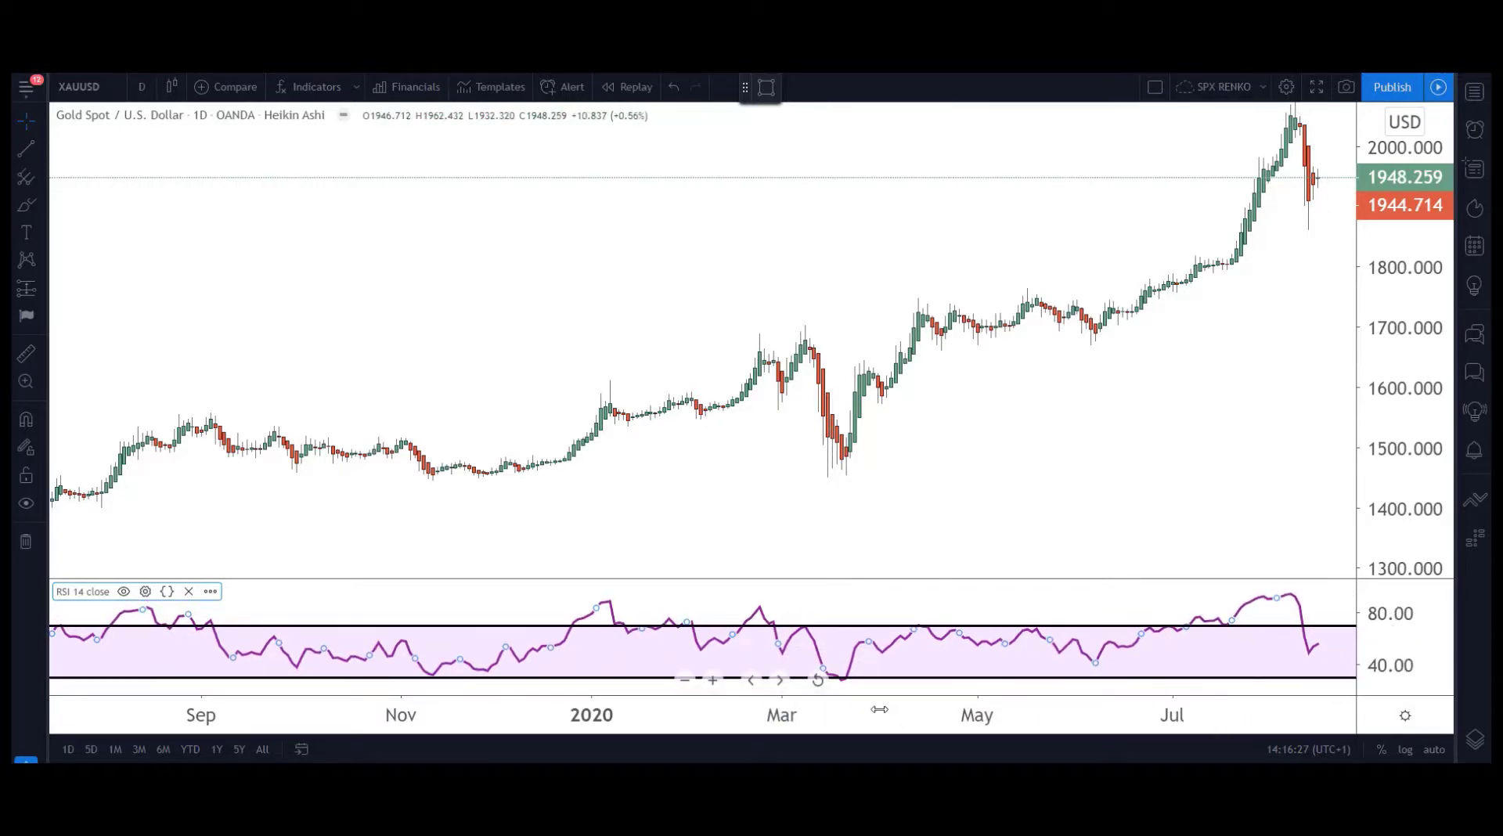
pyautogui.moveTo(831, 686)
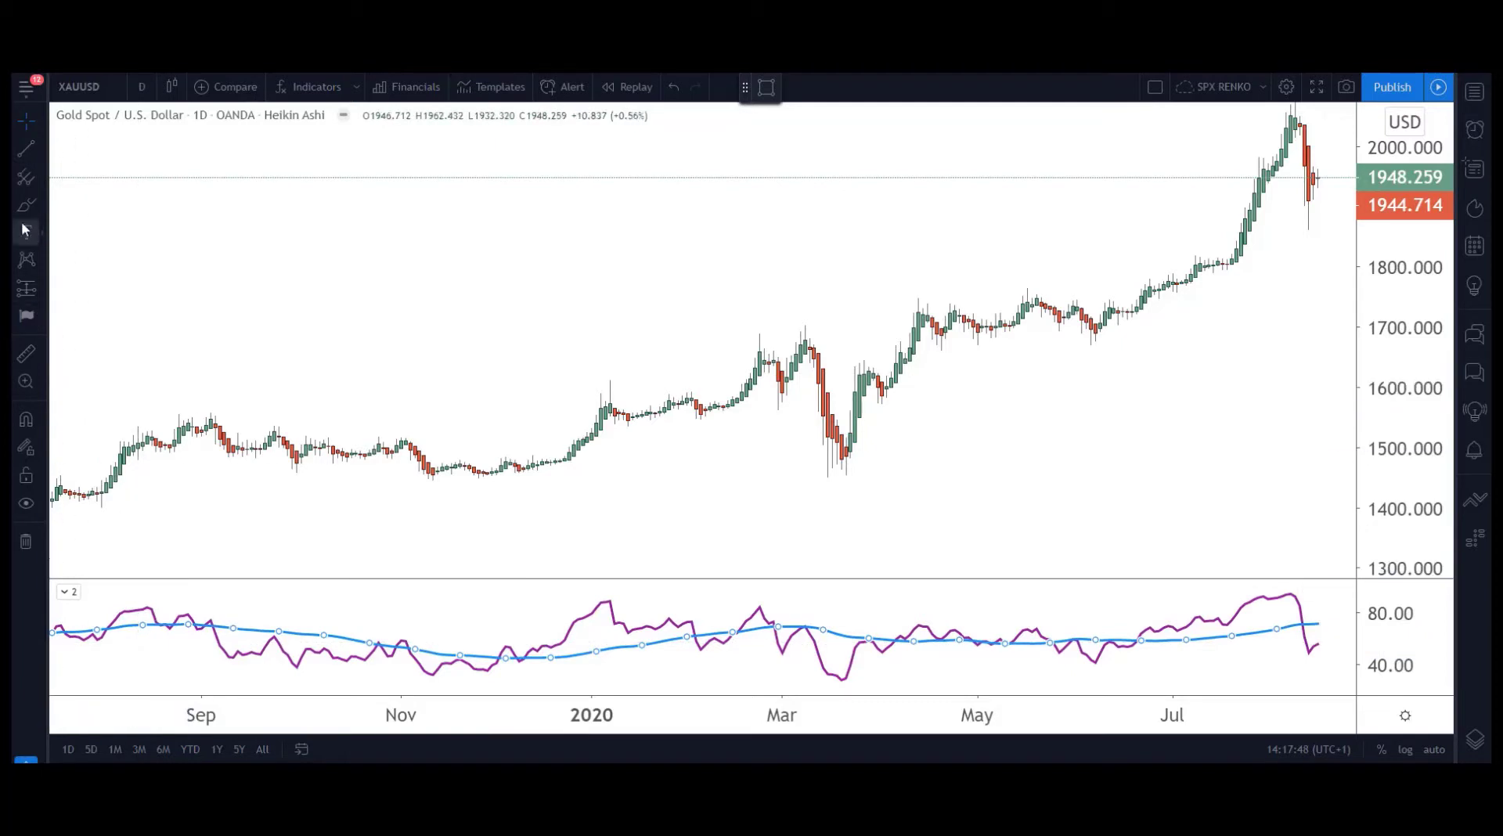
# Draw a falling Trend Line across the RSI highs from about 85.5 on 13 Aug '19 to about 31.5 on 31 Jan '20.
pyautogui.click(29, 157)
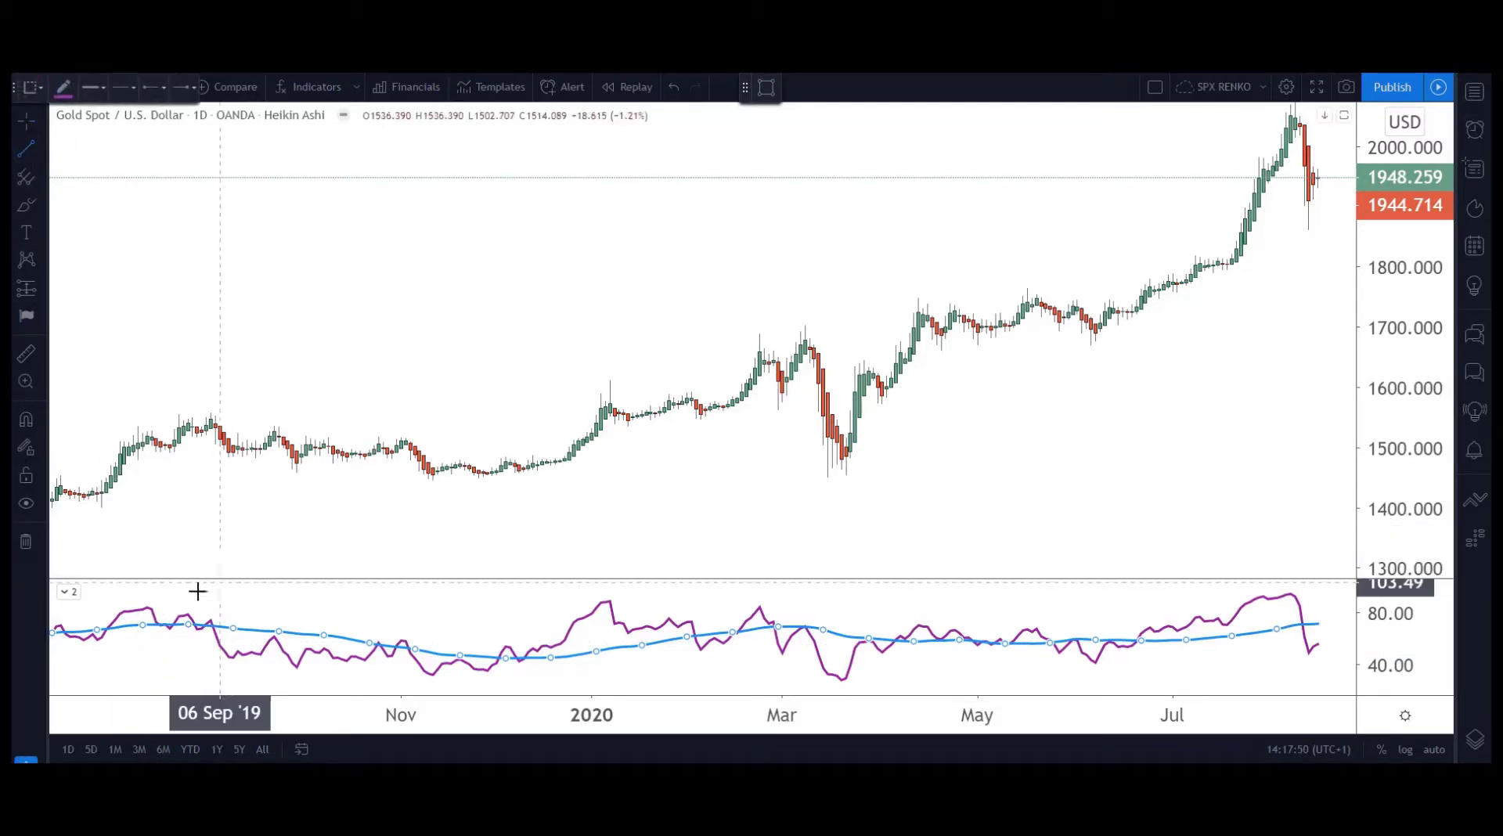
pyautogui.click(138, 606)
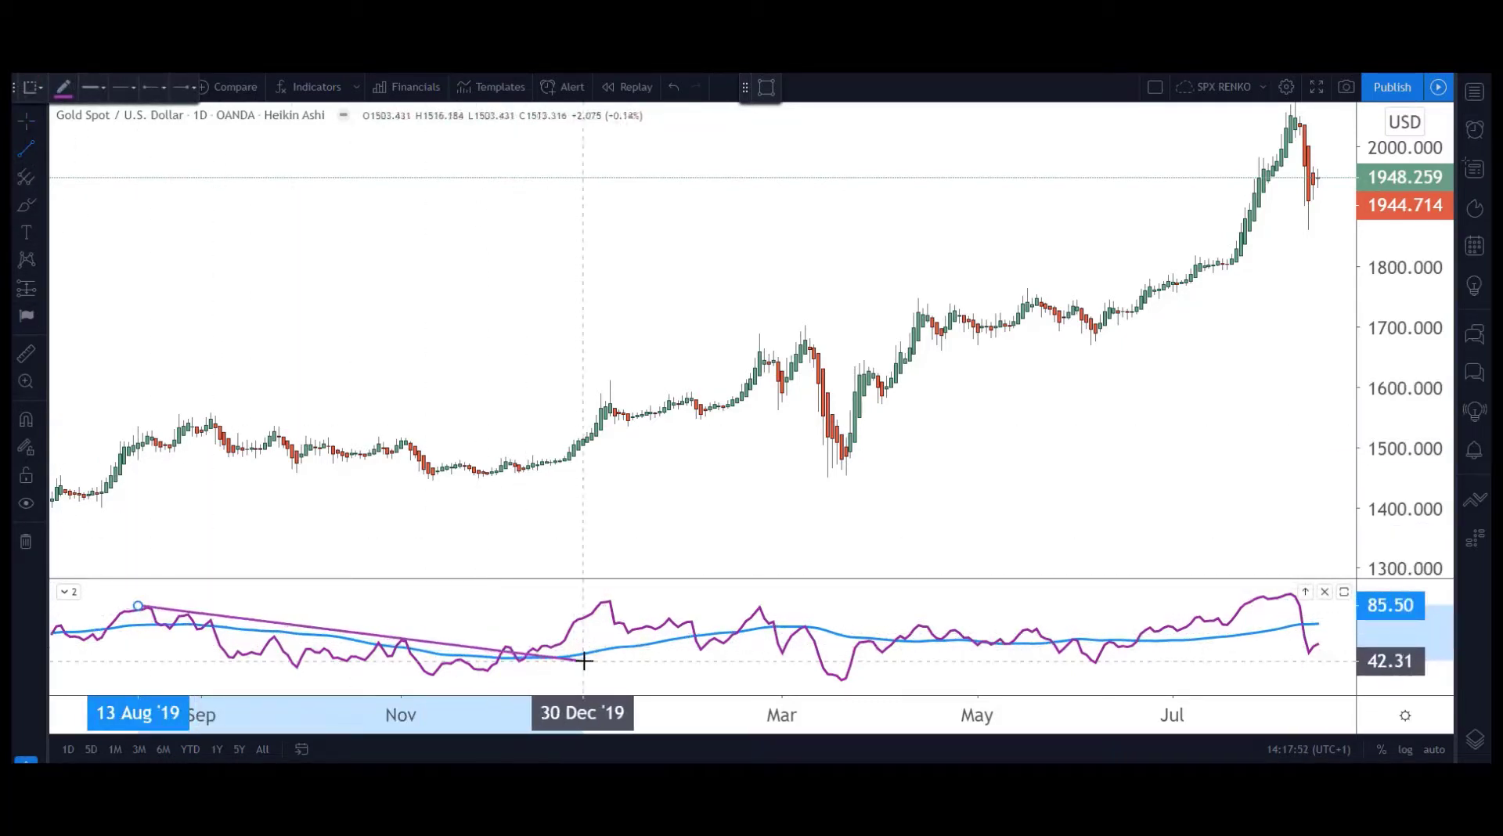
pyautogui.click(687, 675)
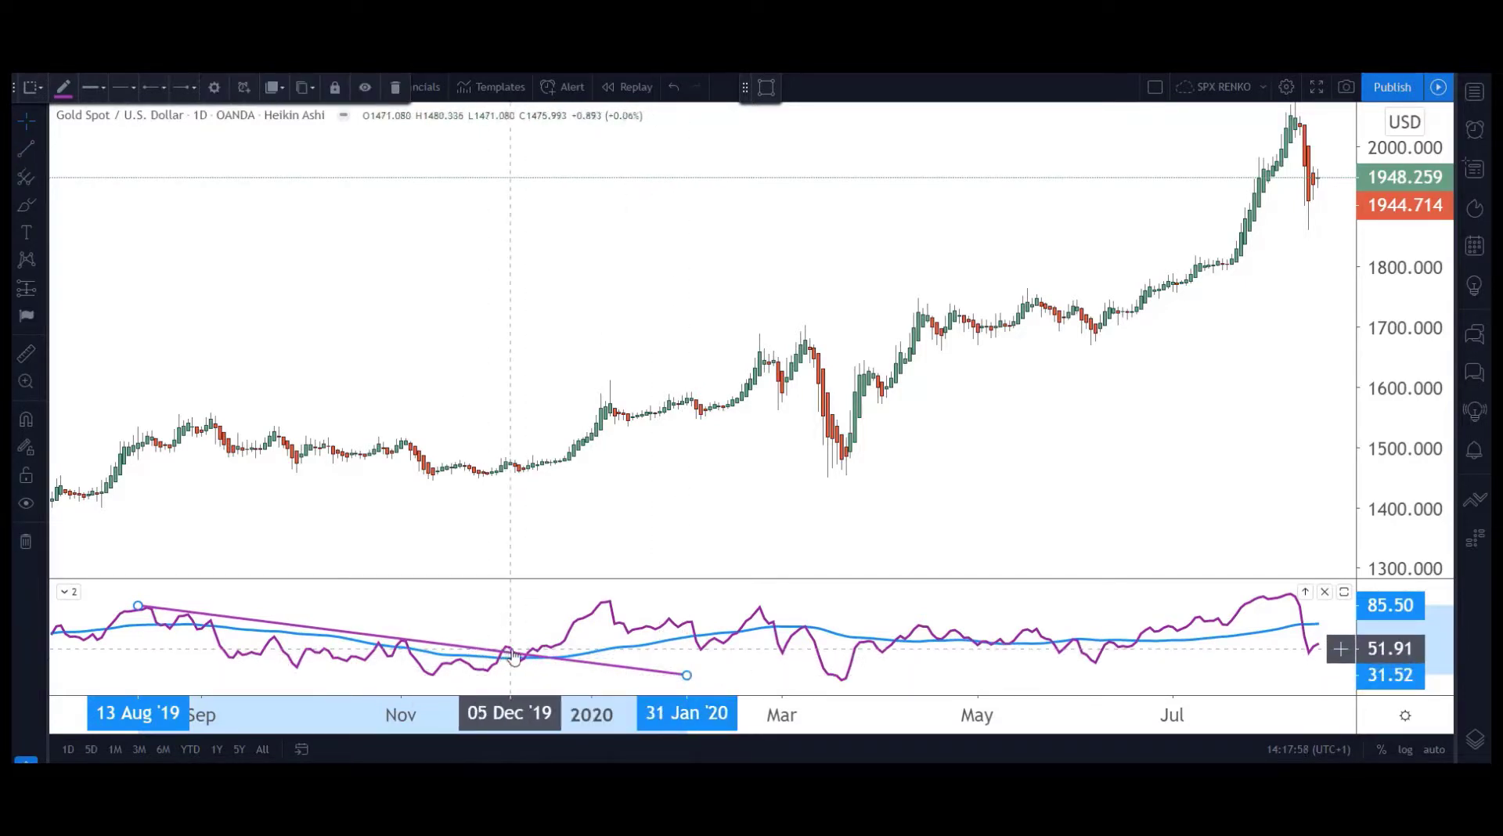
pyautogui.moveTo(539, 584)
pyautogui.mouseDown()
pyautogui.moveTo(460, 638)
pyautogui.moveTo(520, 583)
pyautogui.mouseUp()
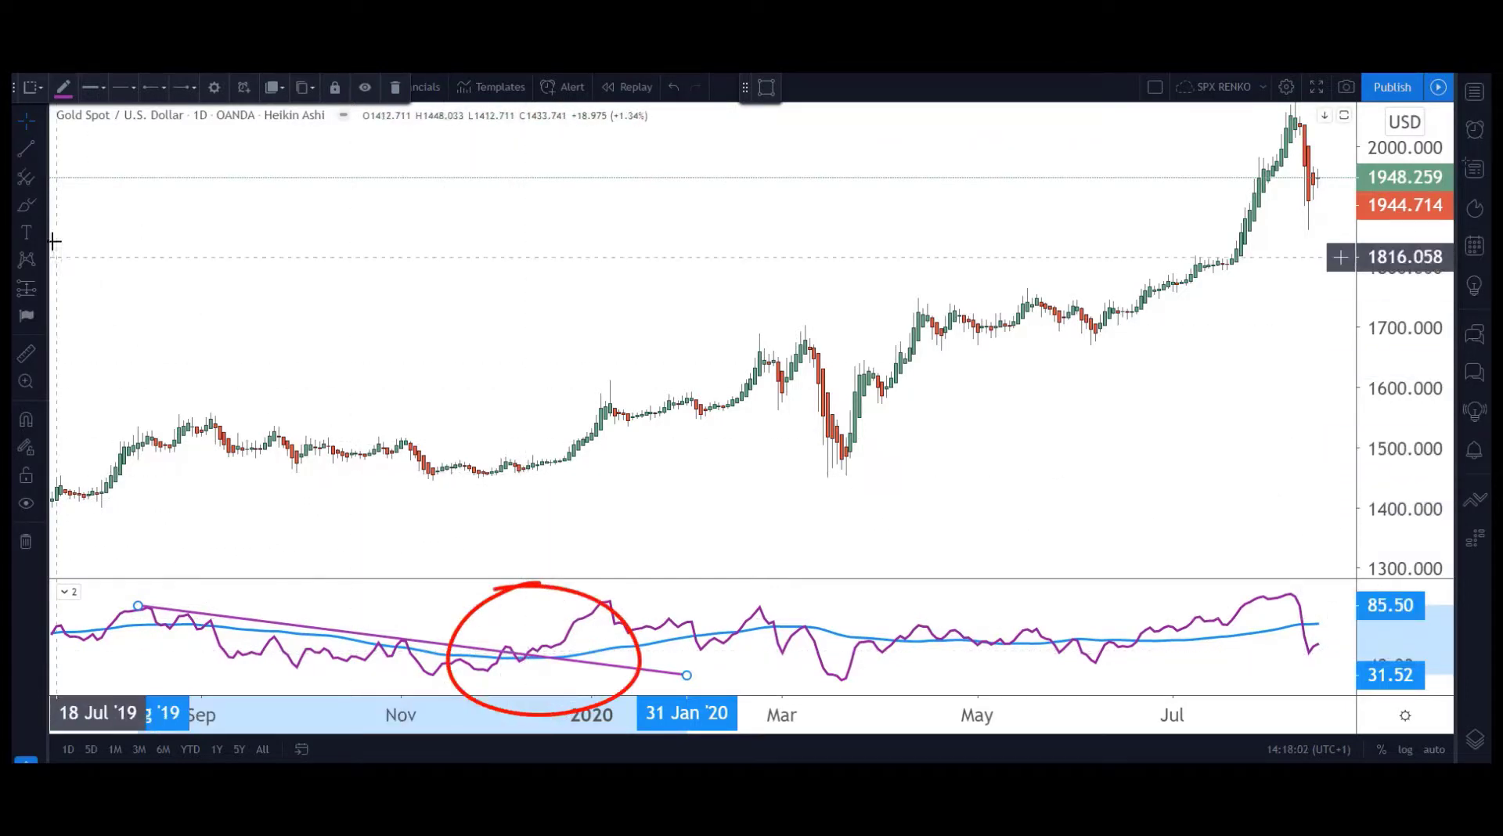
pyautogui.press('Delete')
# Draw a rising Trend Line in the RSI pane from the low at about 27 on 20 Mar '20 to June 2020.
pyautogui.click(26, 151)
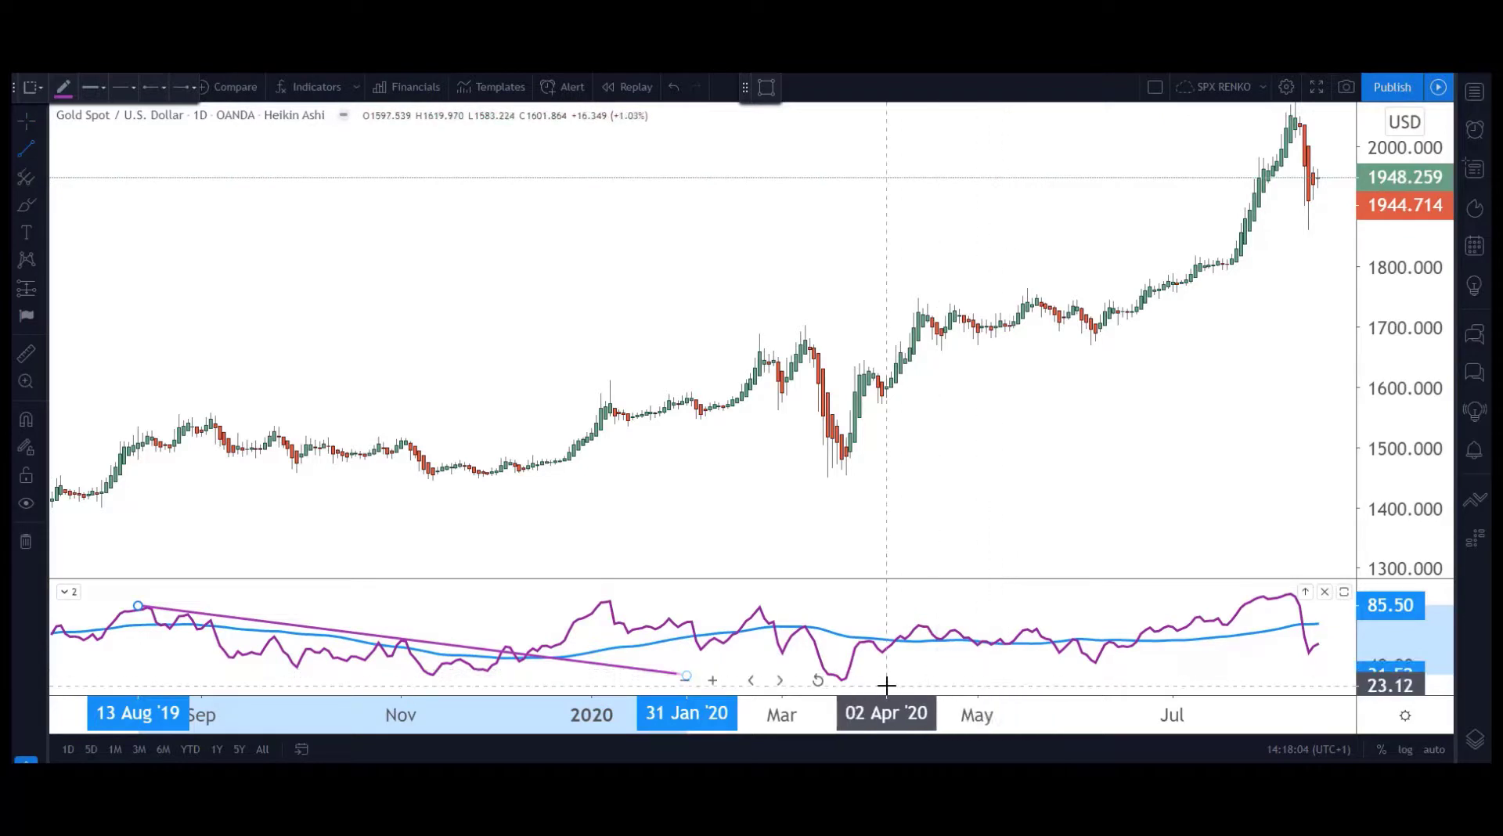
pyautogui.click(845, 683)
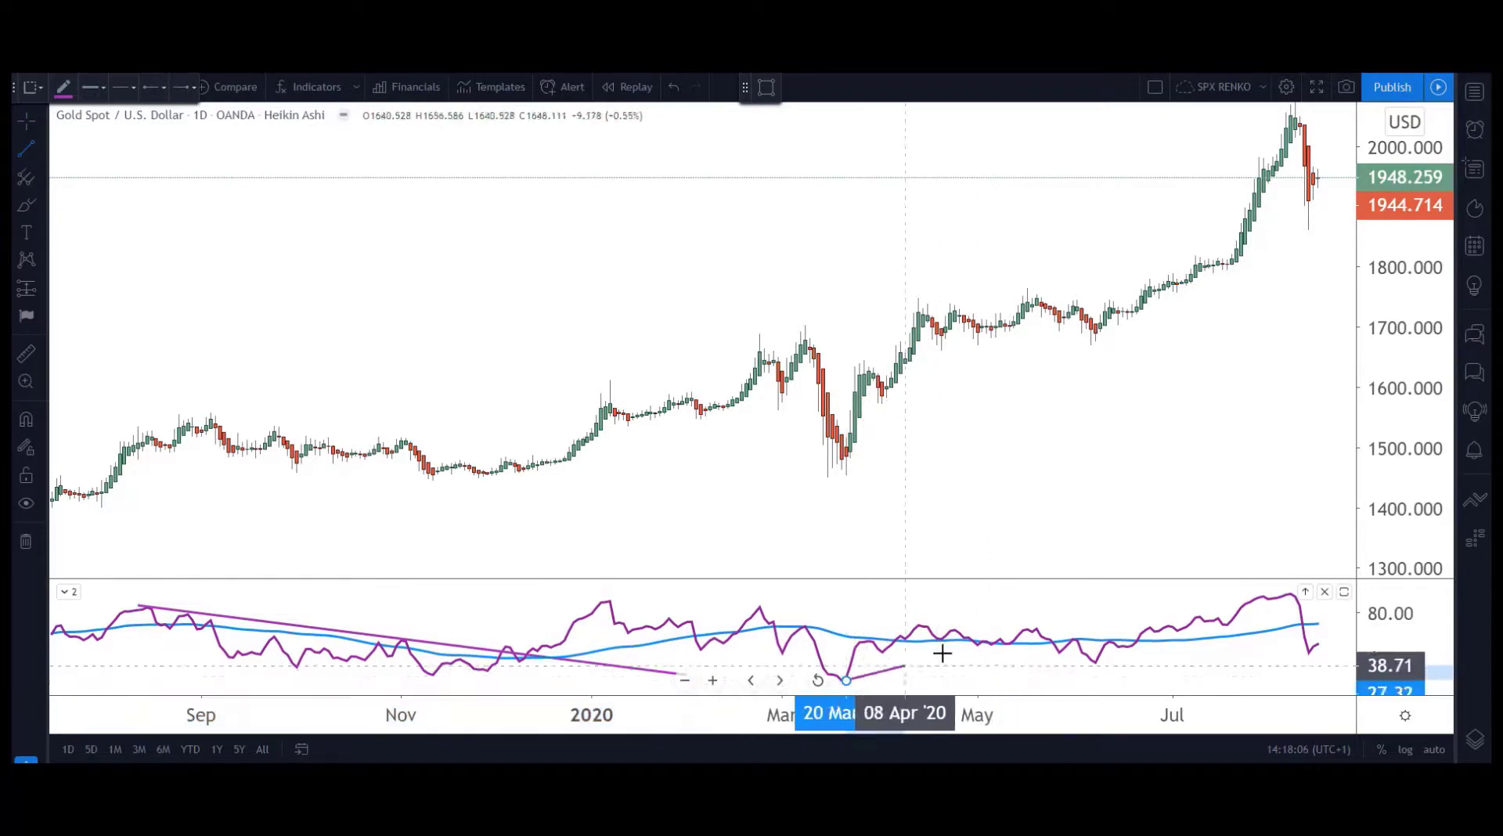
pyautogui.click(1104, 624)
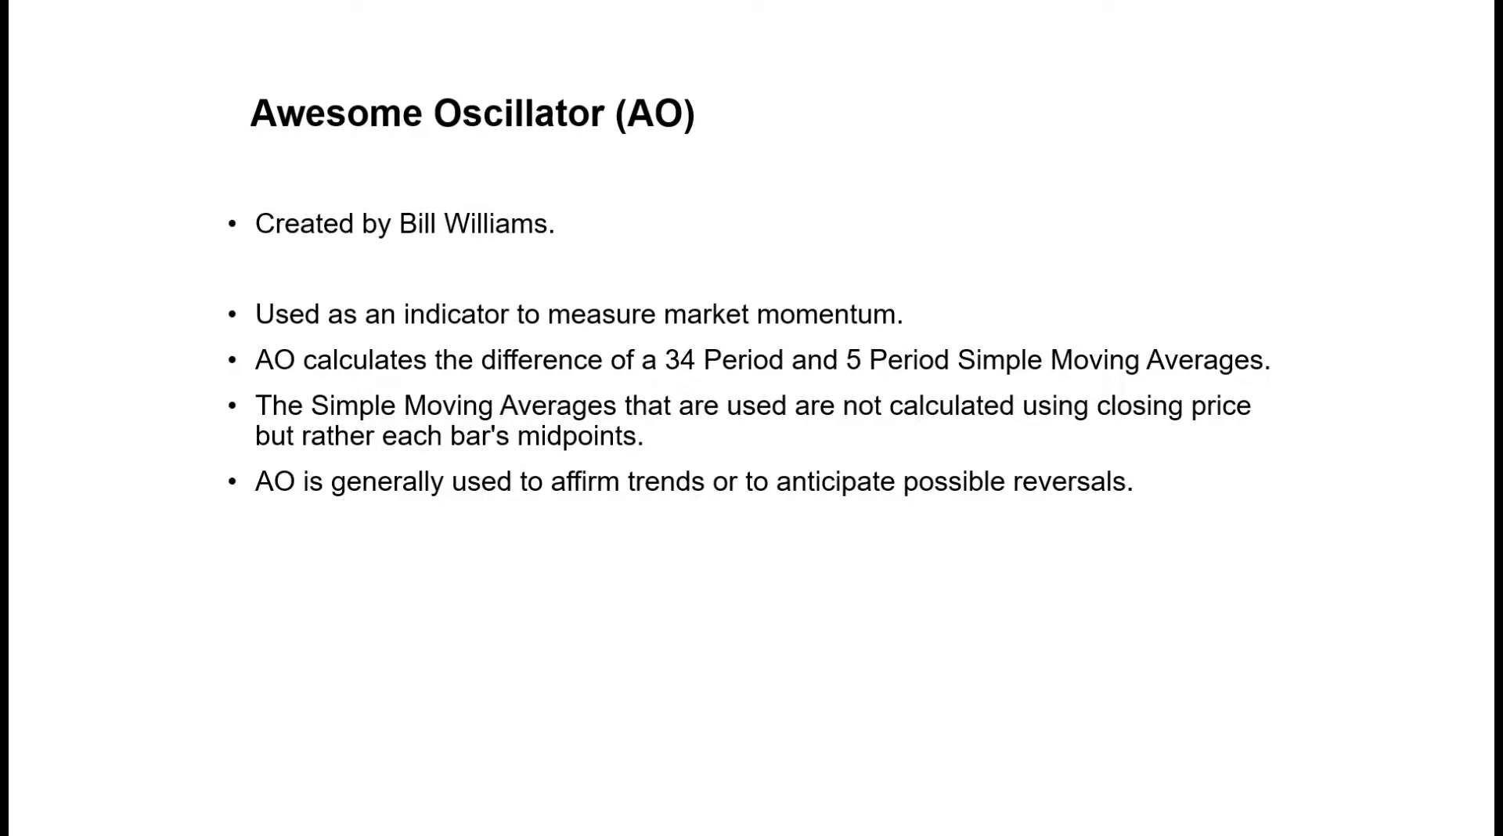
pyautogui.press('Right')
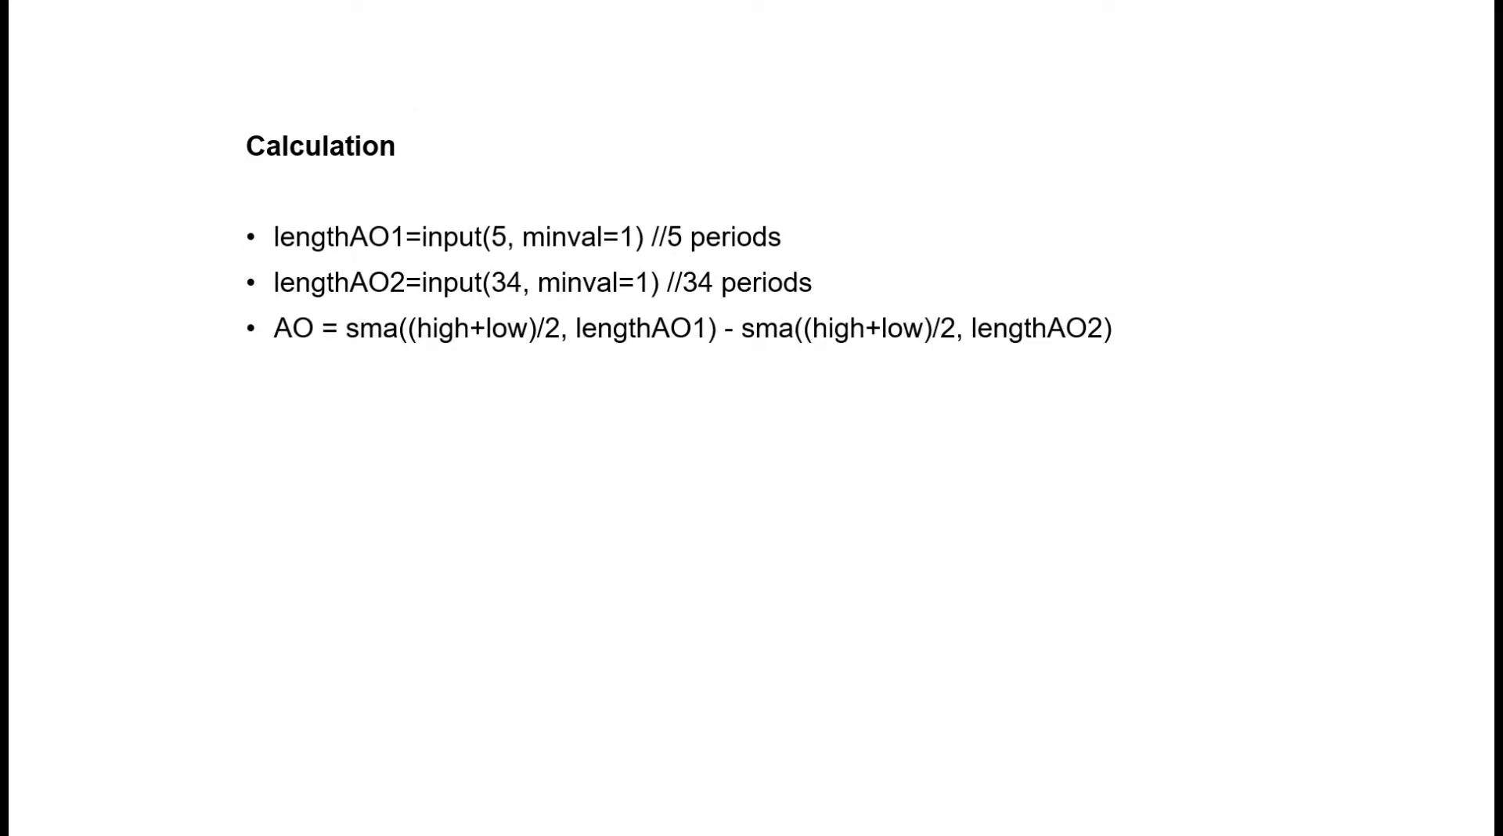
pyautogui.press('Right')
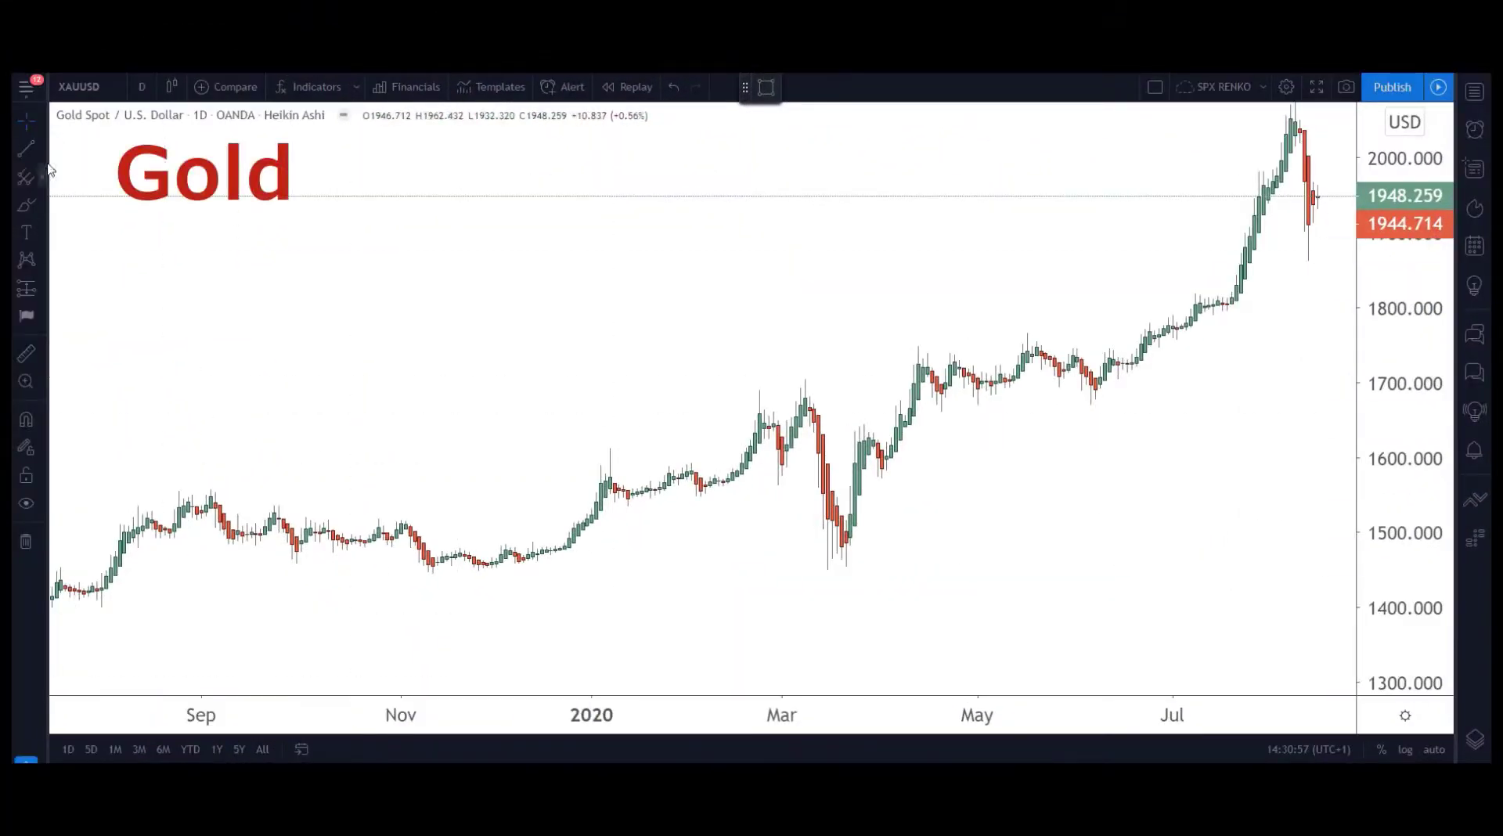
# Add the built-in Awesome Oscillator indicator below the gold chart and close the indicator list.
pyautogui.click(304, 88)
pyautogui.click(505, 346)
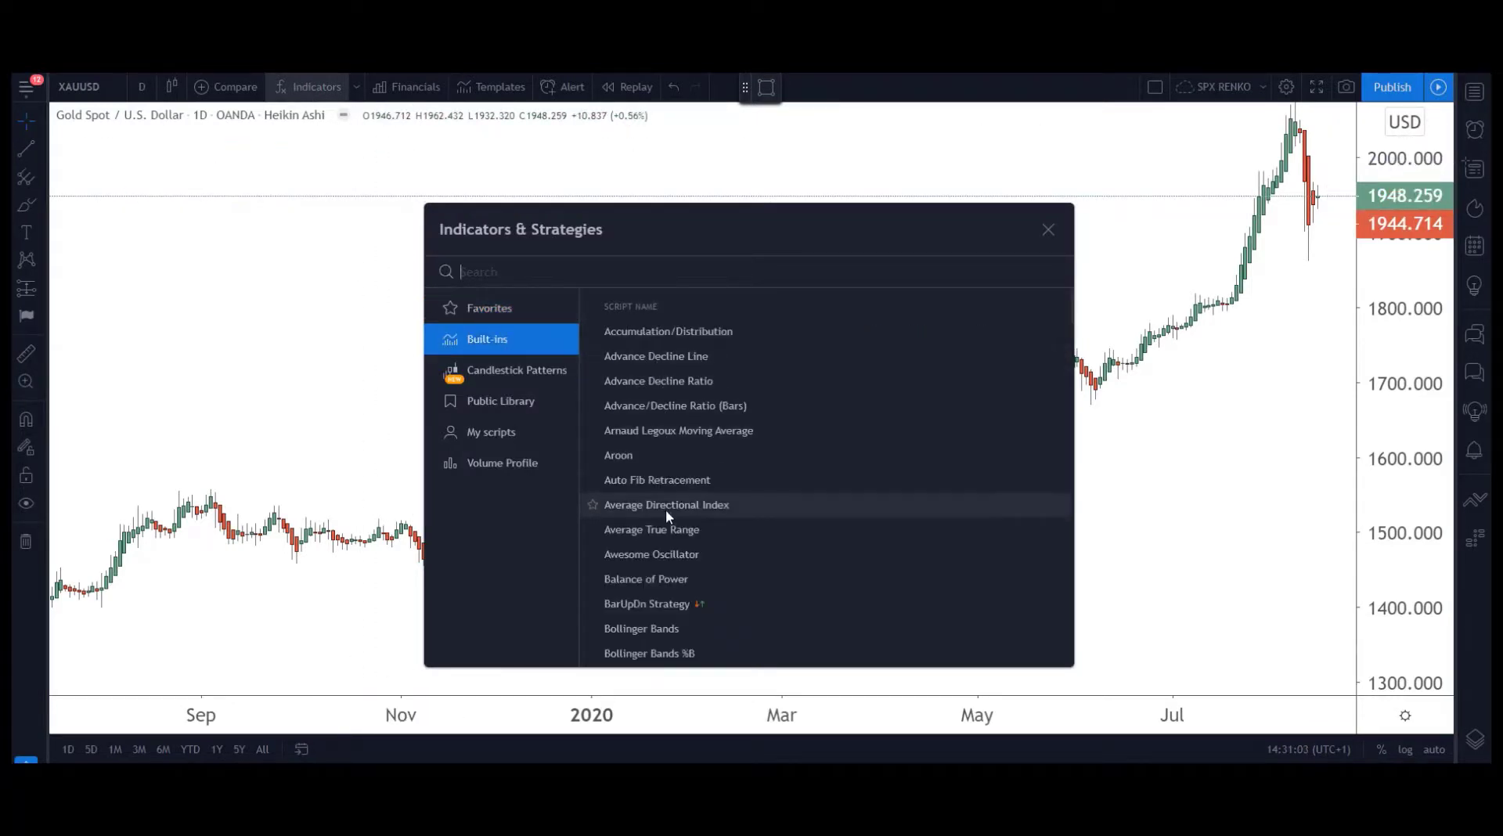
pyautogui.click(671, 556)
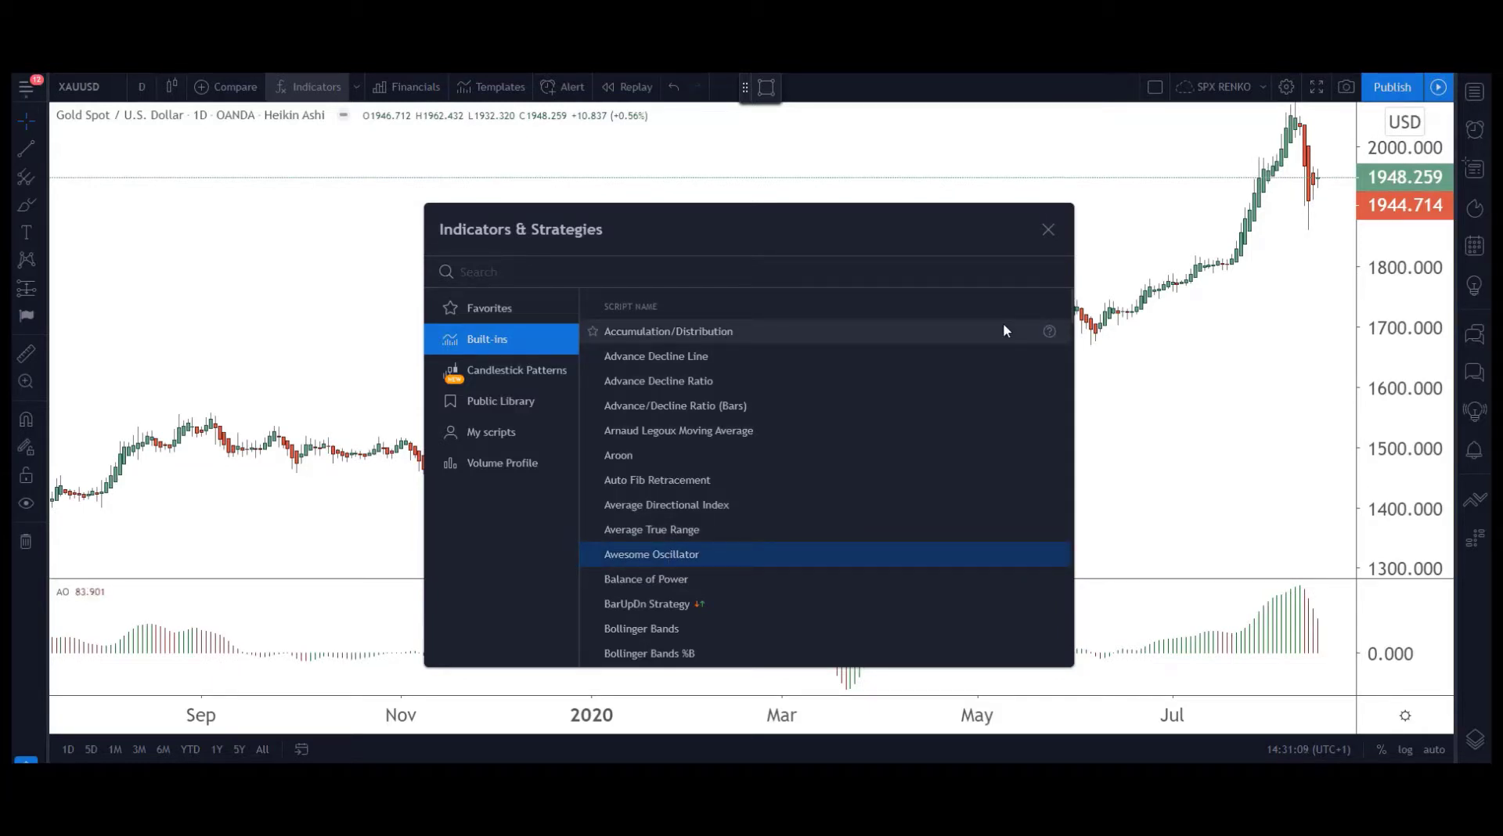
pyautogui.click(1048, 229)
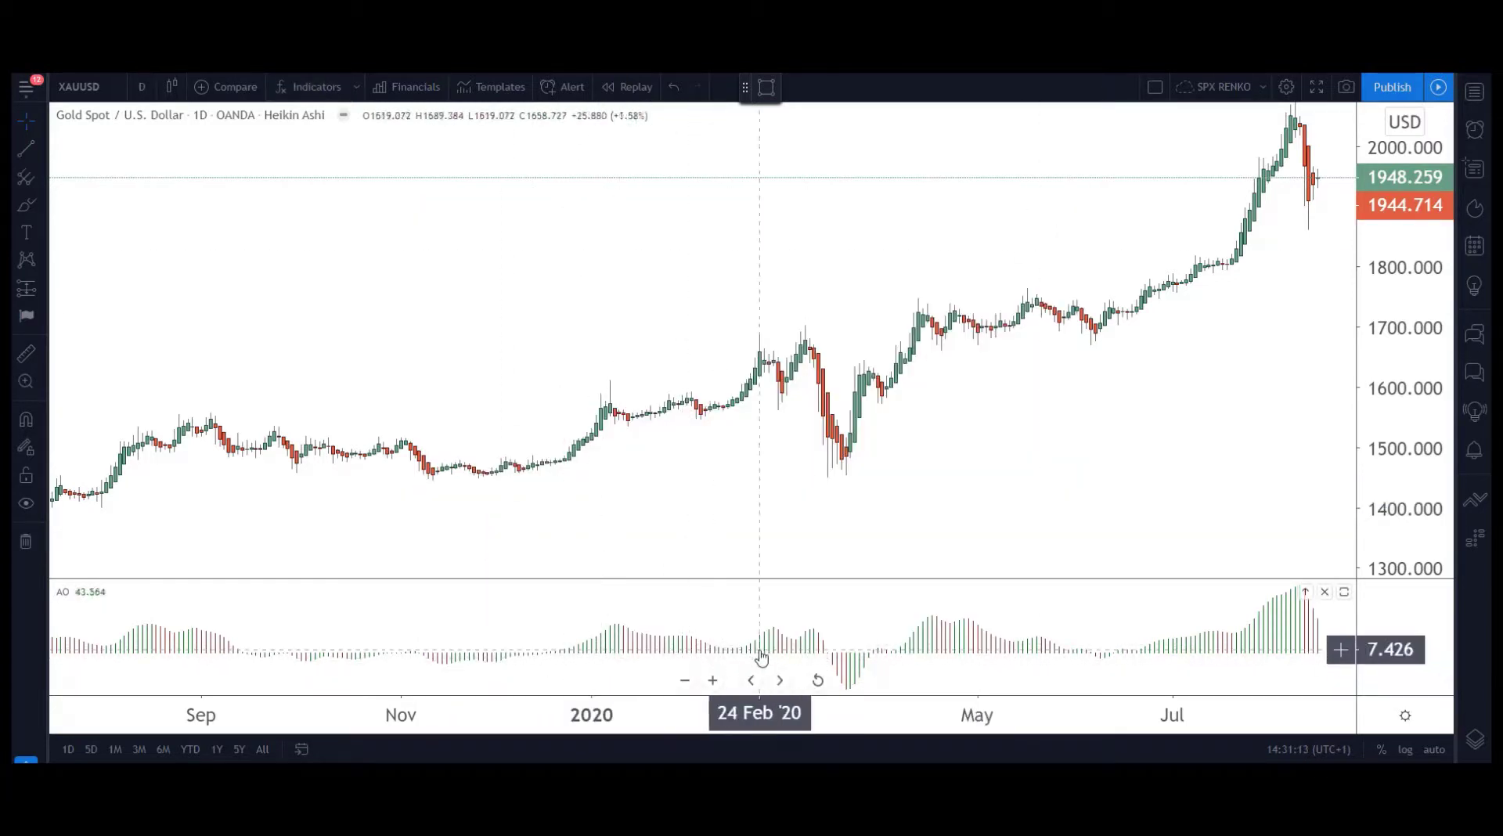
# Open the Awesome Oscillator's style settings and change its plot type to Line.
pyautogui.click(630, 645)
pyautogui.rightClick(630, 645)
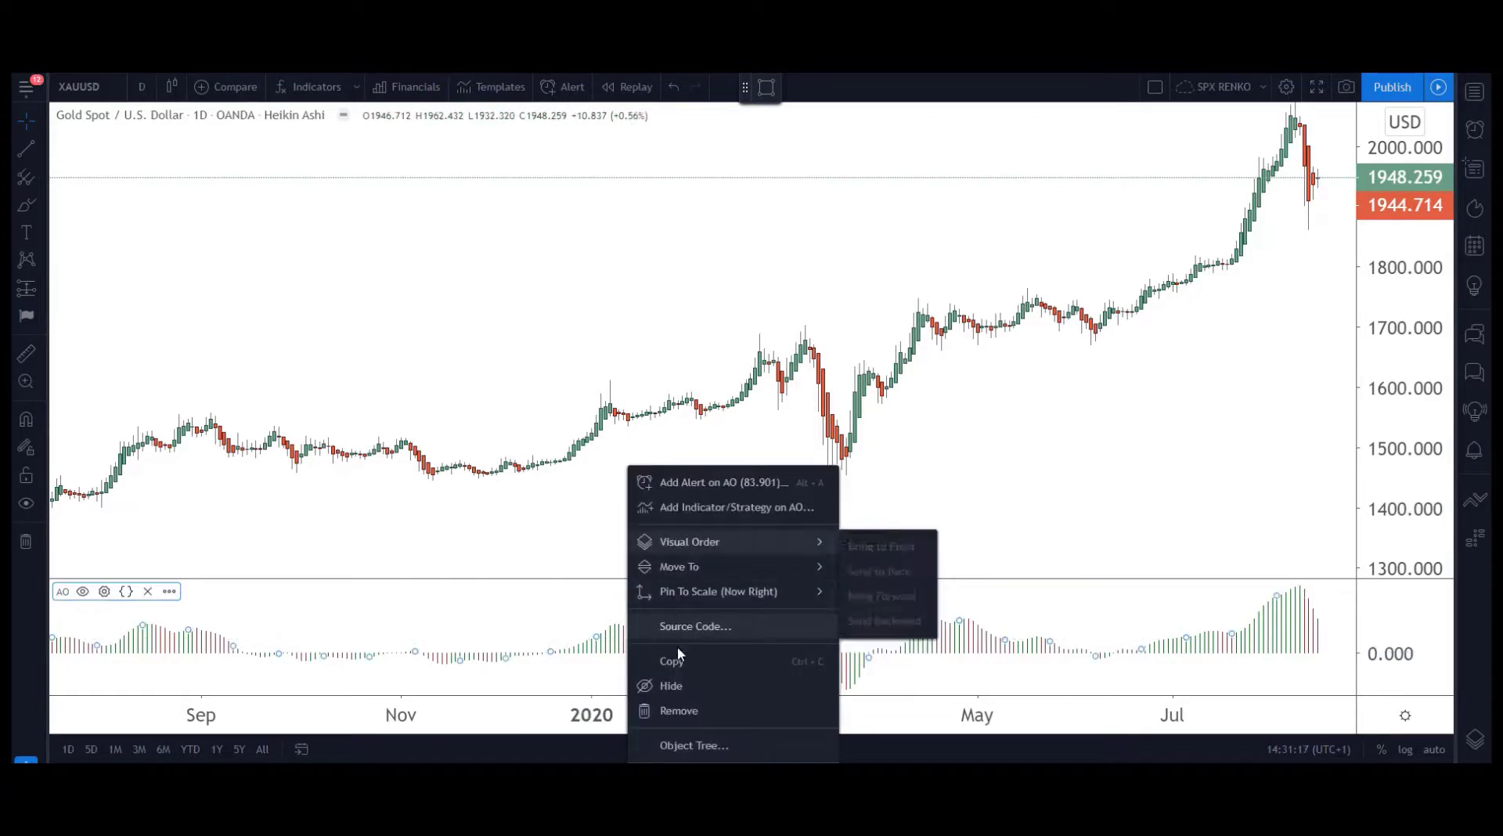
pyautogui.click(694, 770)
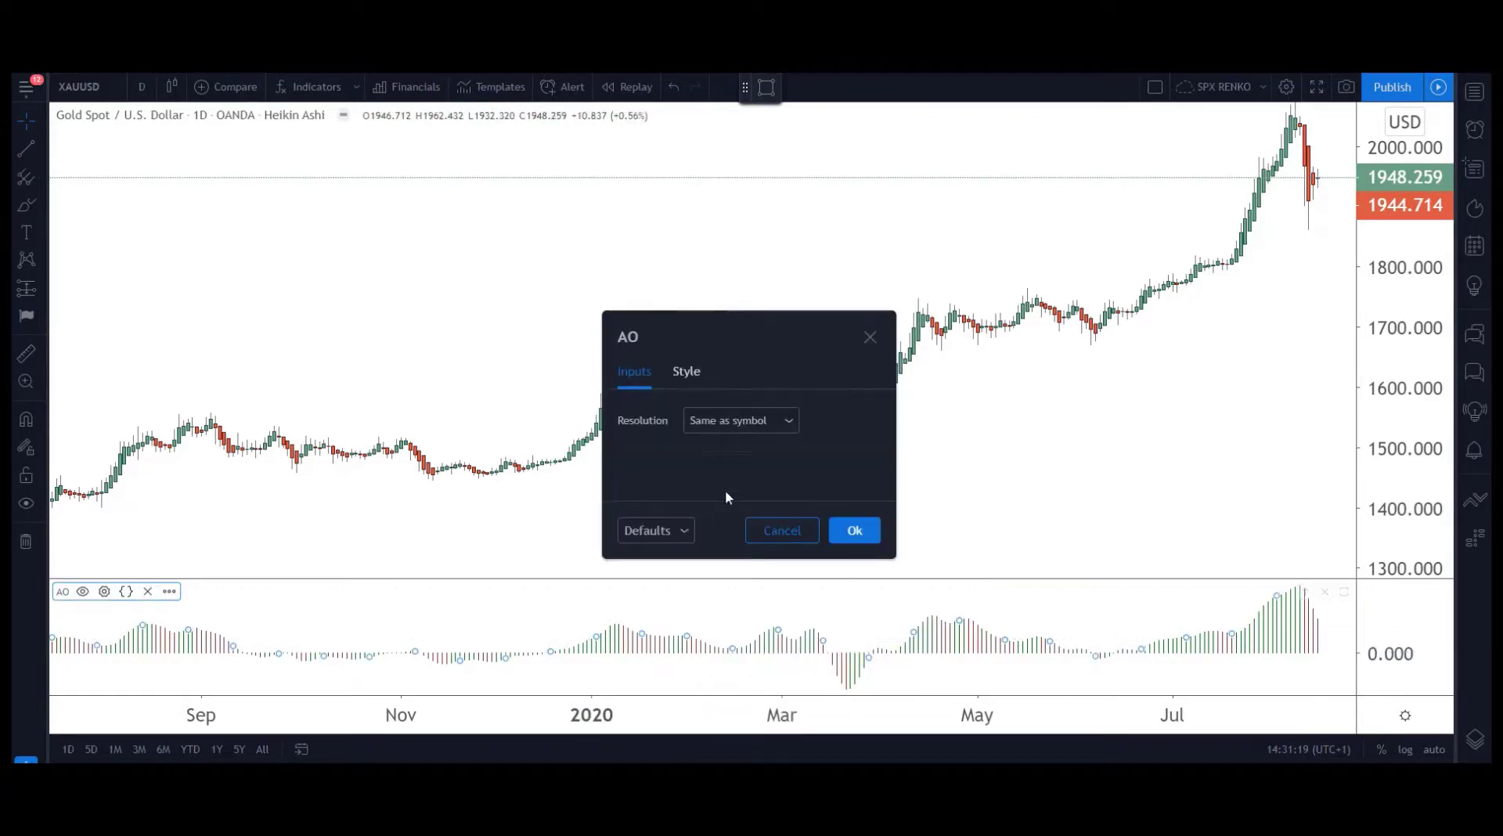
pyautogui.click(691, 382)
pyautogui.click(768, 439)
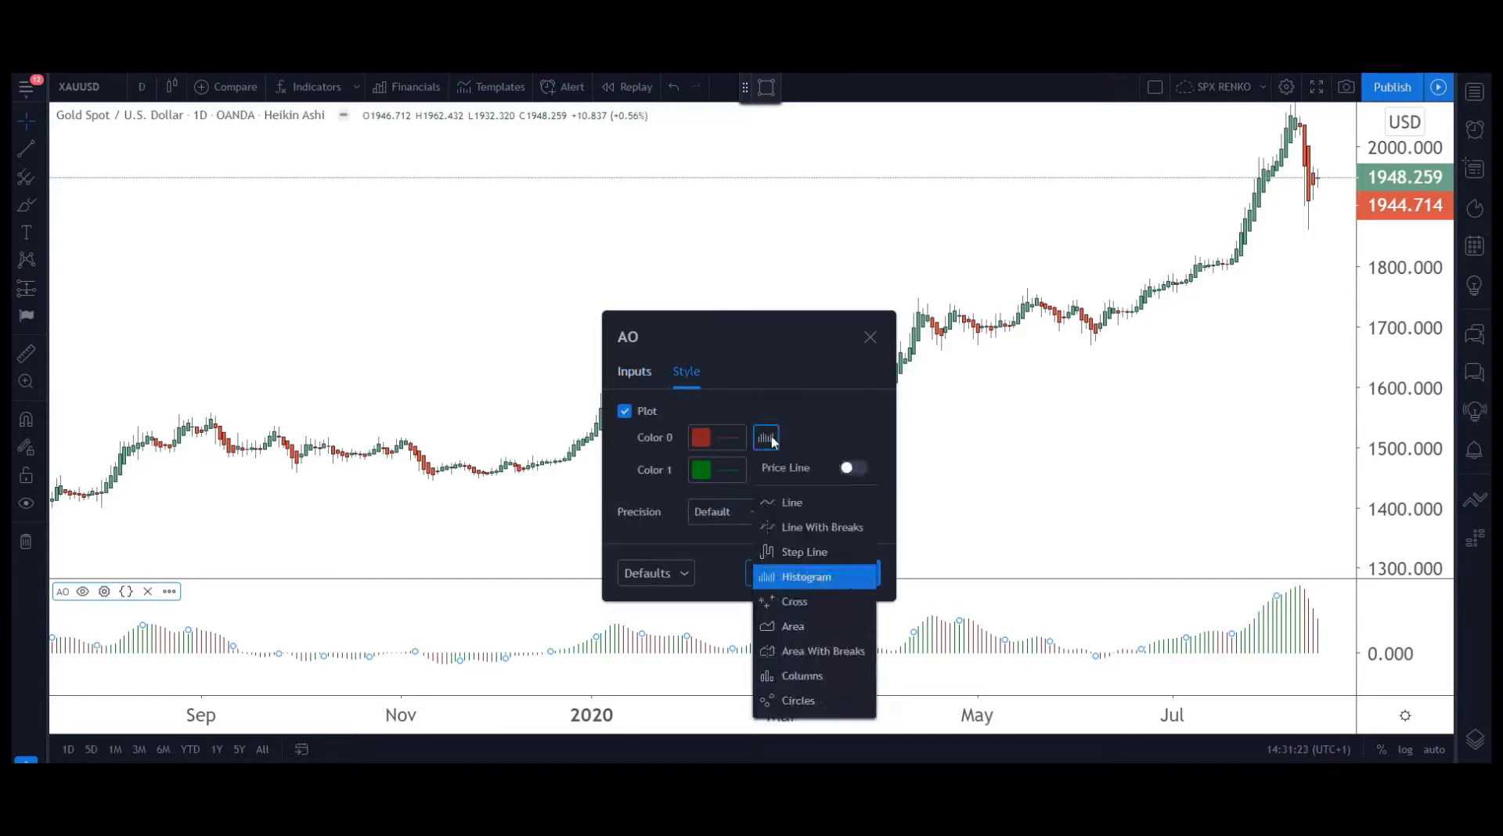
pyautogui.click(792, 501)
# Set the third line thickness for both Awesome Oscillator plot colours and apply the style settings.
pyautogui.click(716, 439)
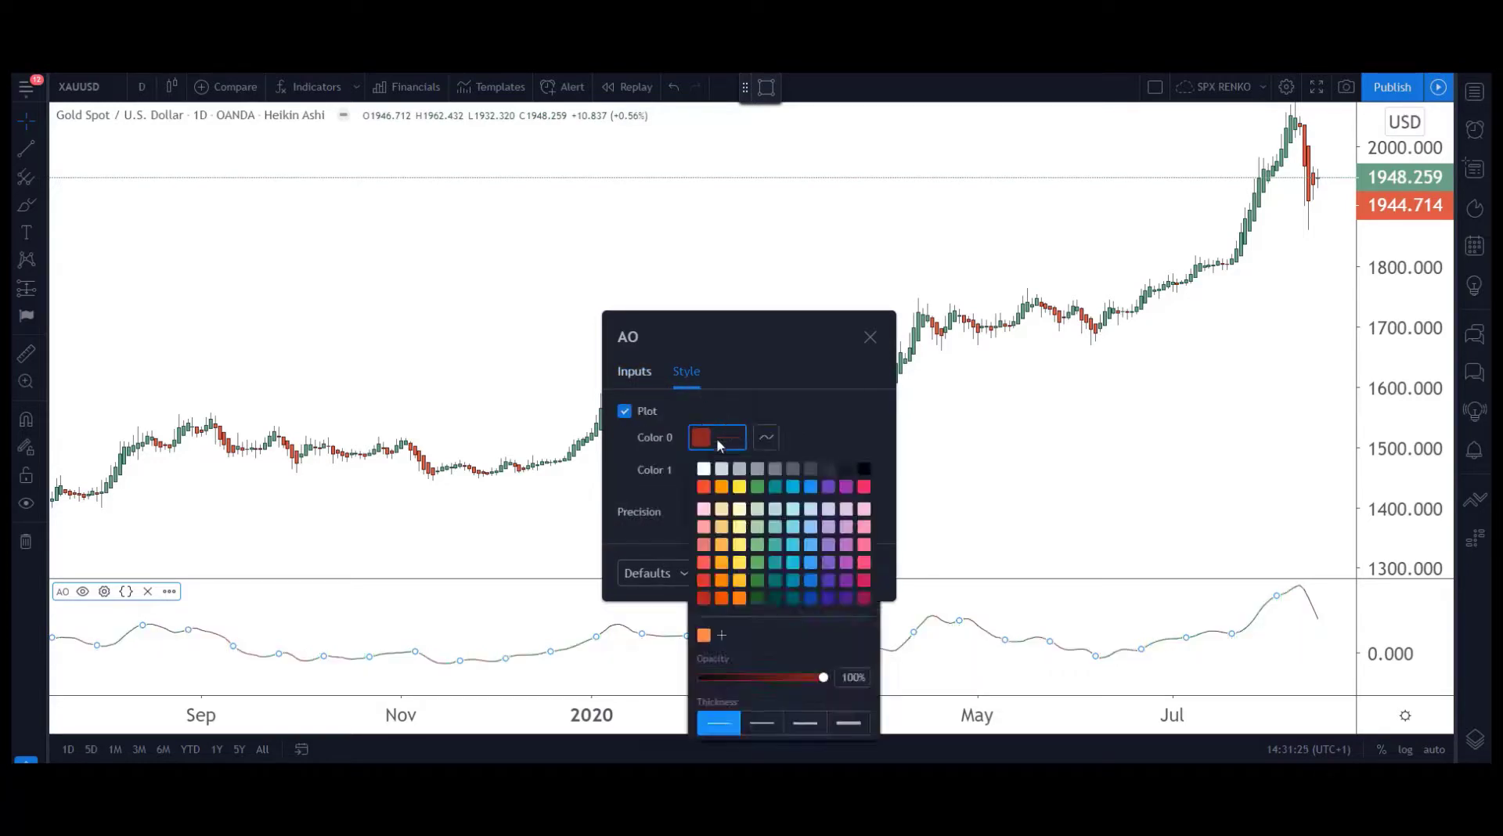
pyautogui.click(805, 721)
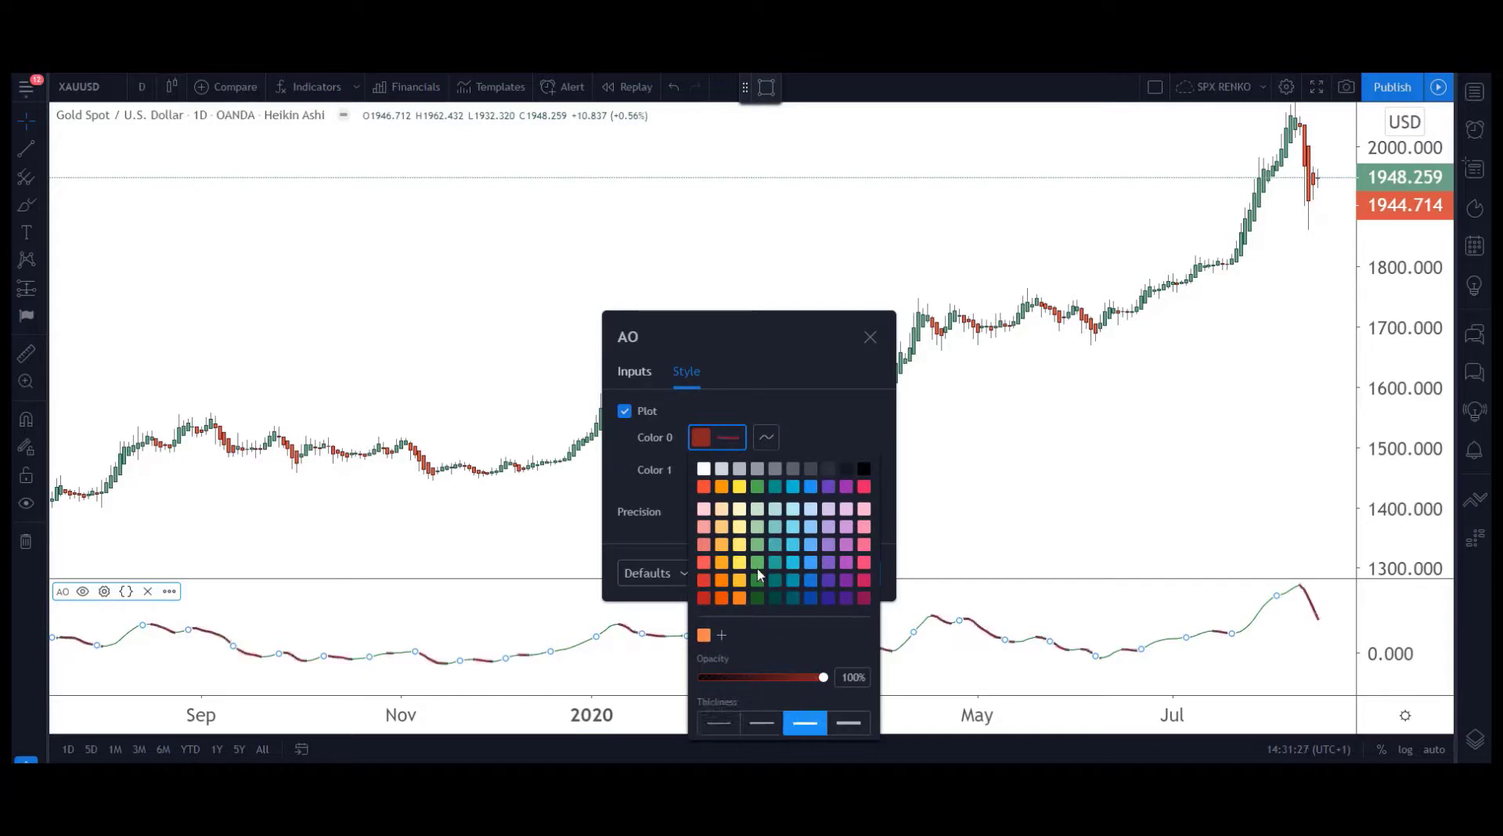
pyautogui.click(734, 414)
pyautogui.click(739, 471)
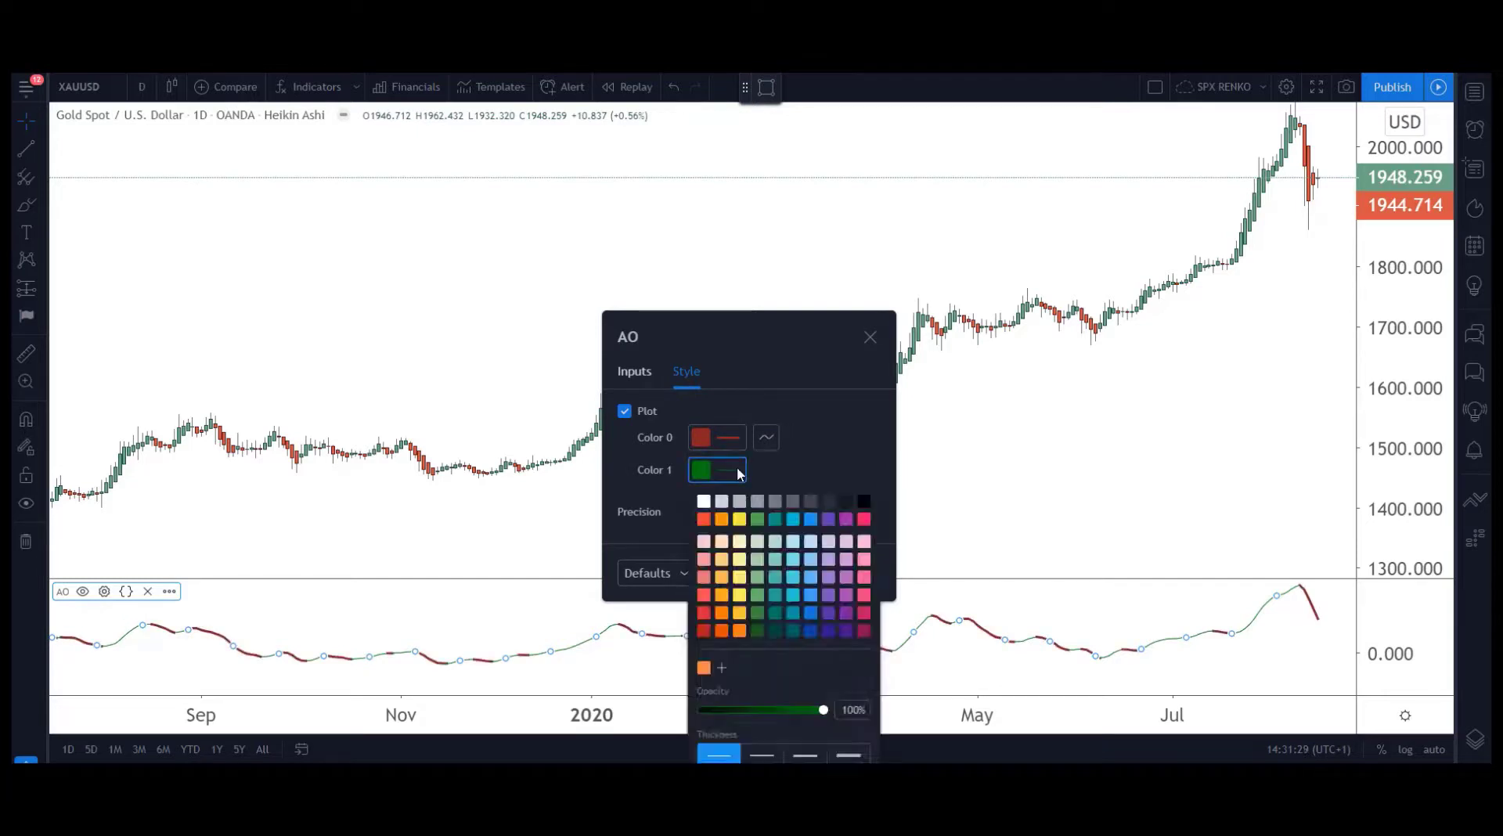
pyautogui.click(806, 755)
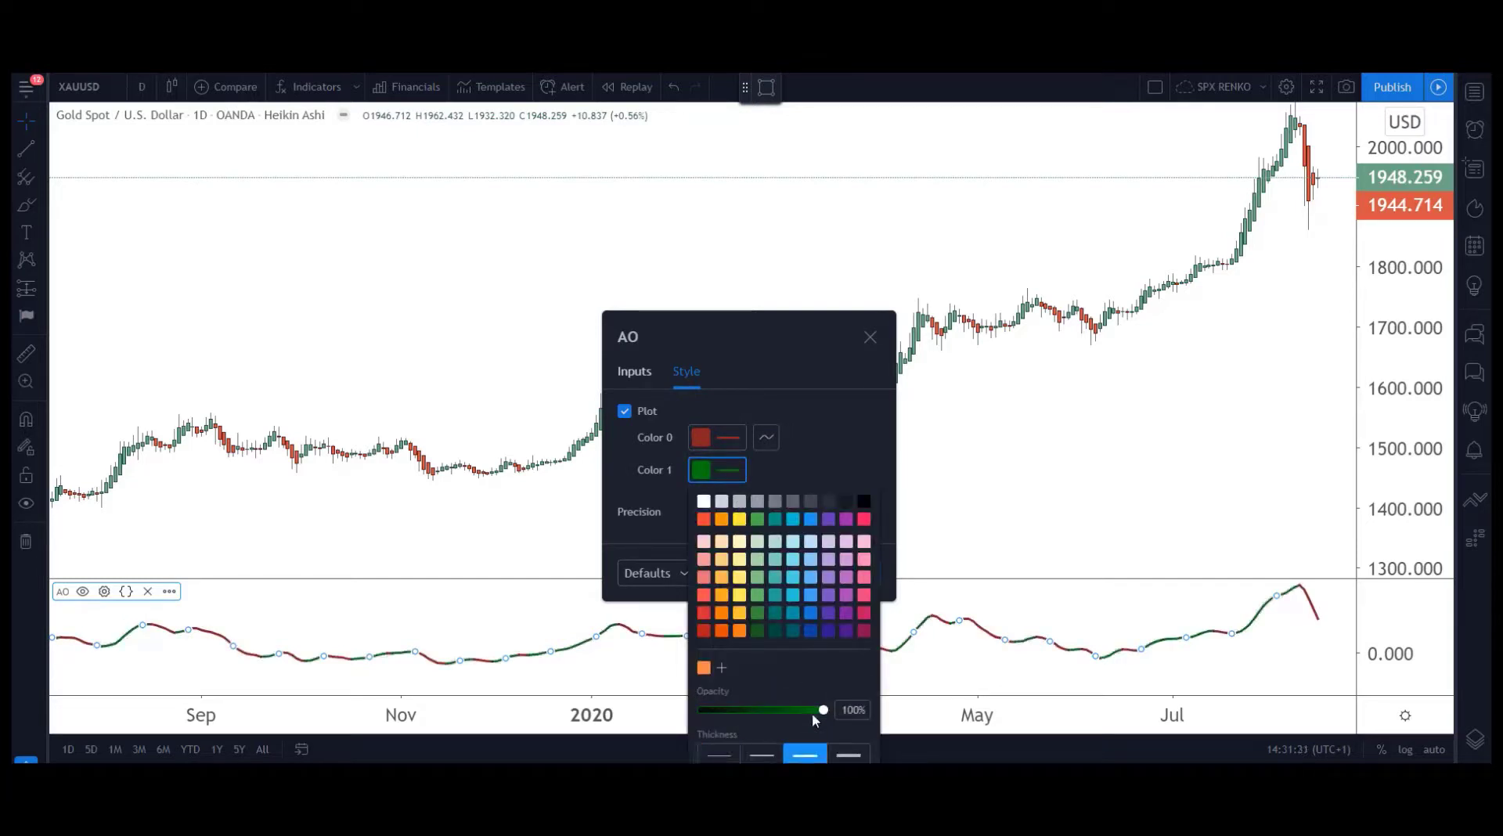
pyautogui.click(836, 460)
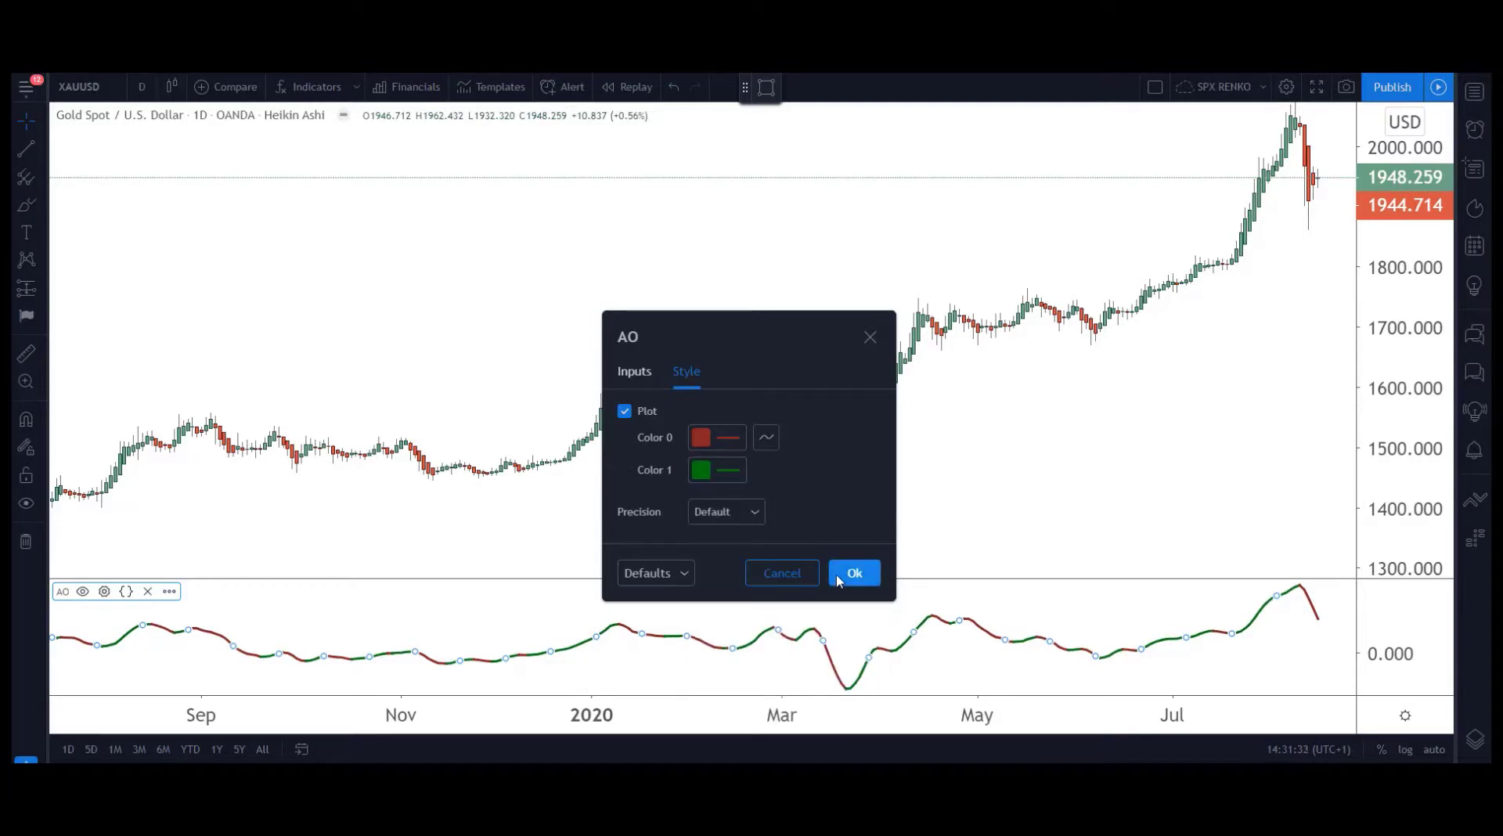
pyautogui.click(853, 573)
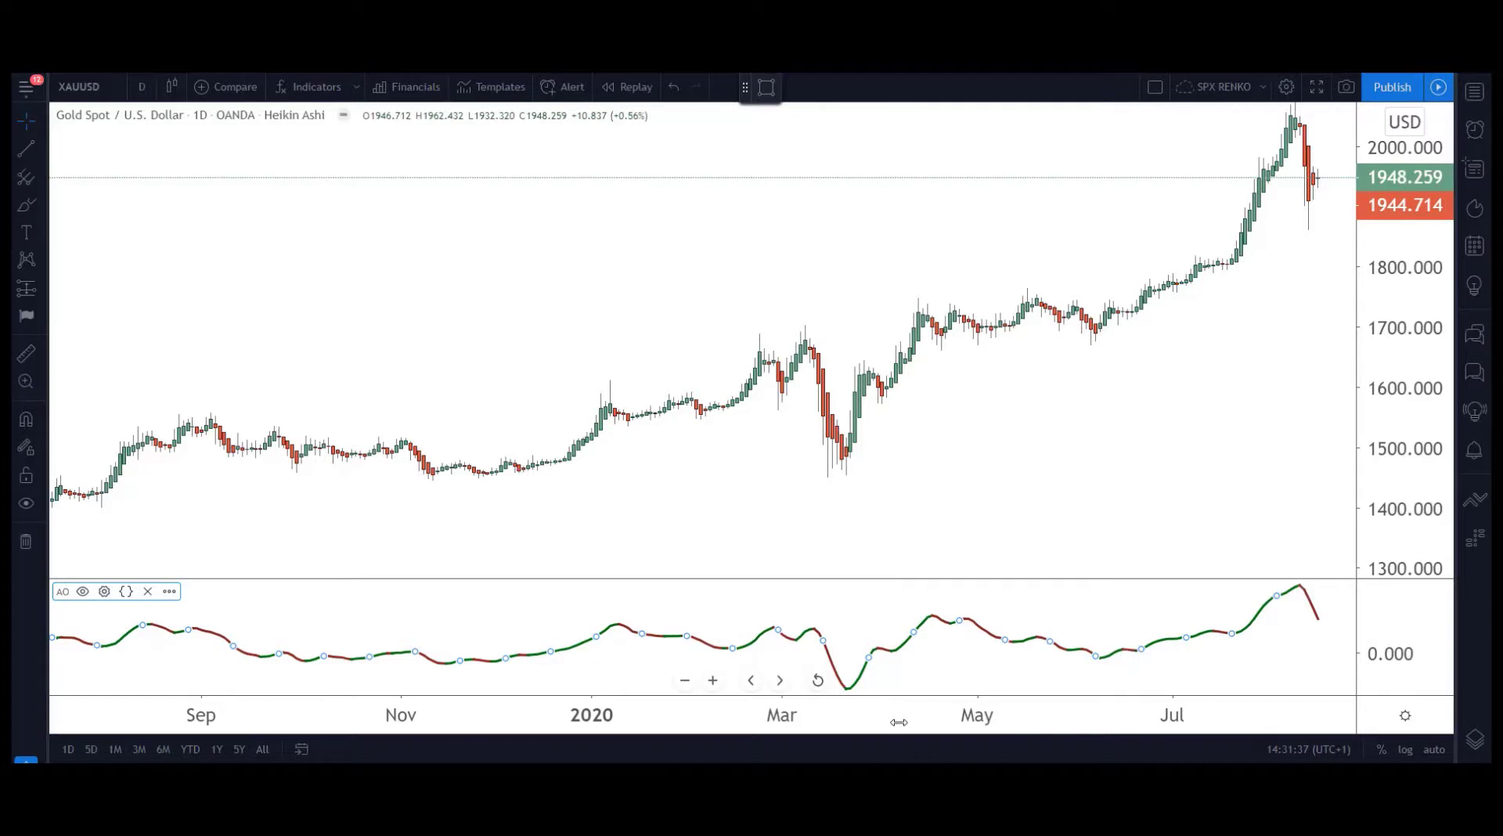
pyautogui.moveTo(899, 722); pyautogui.dragTo(600, 722)
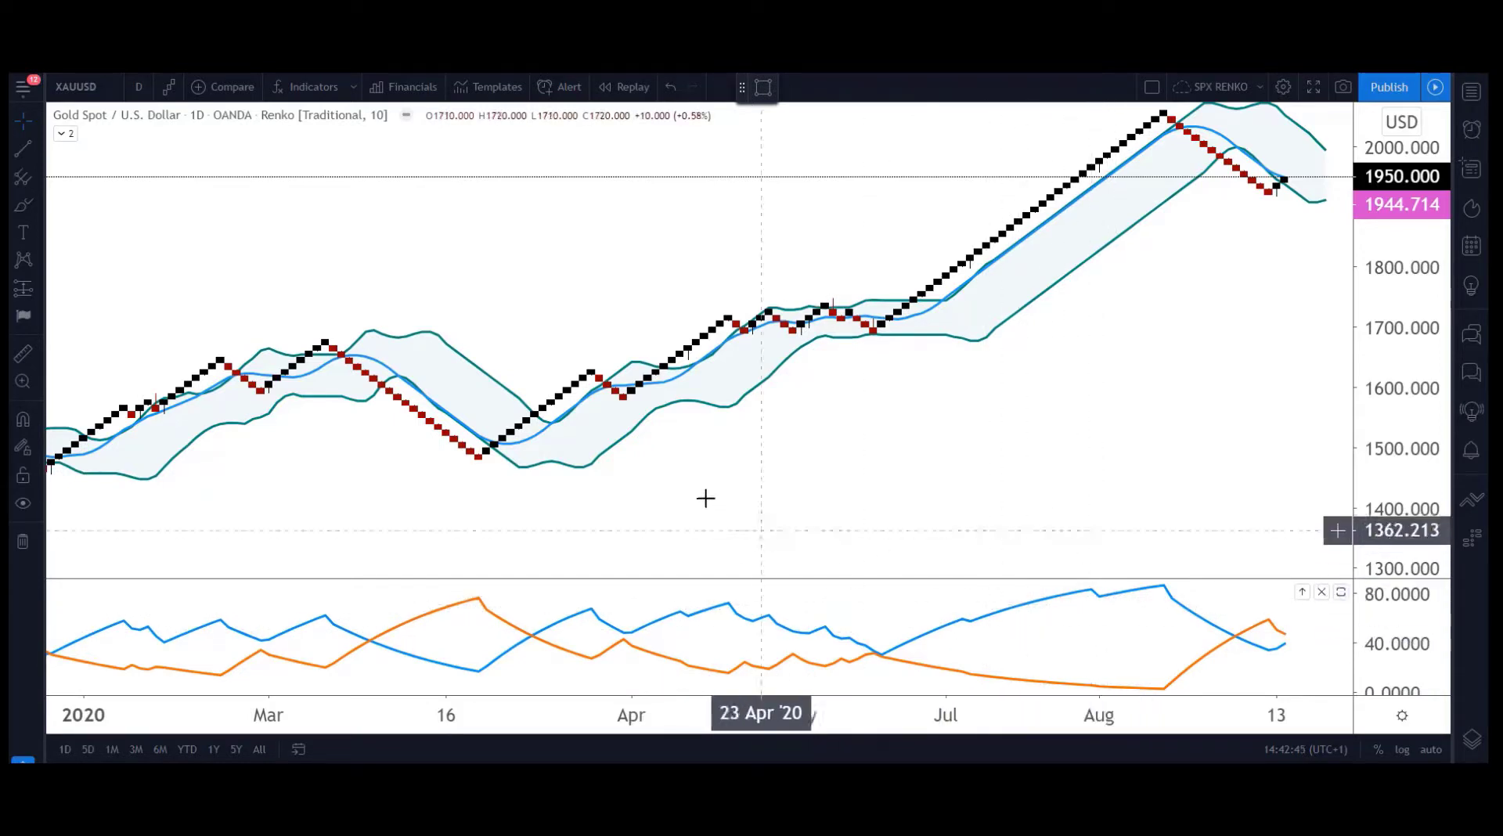
# Open the Bollinger Bands settings on the gold Renko chart, review the length, source, StdDev and offset inputs, and close them.
pyautogui.rightClick(628, 443)
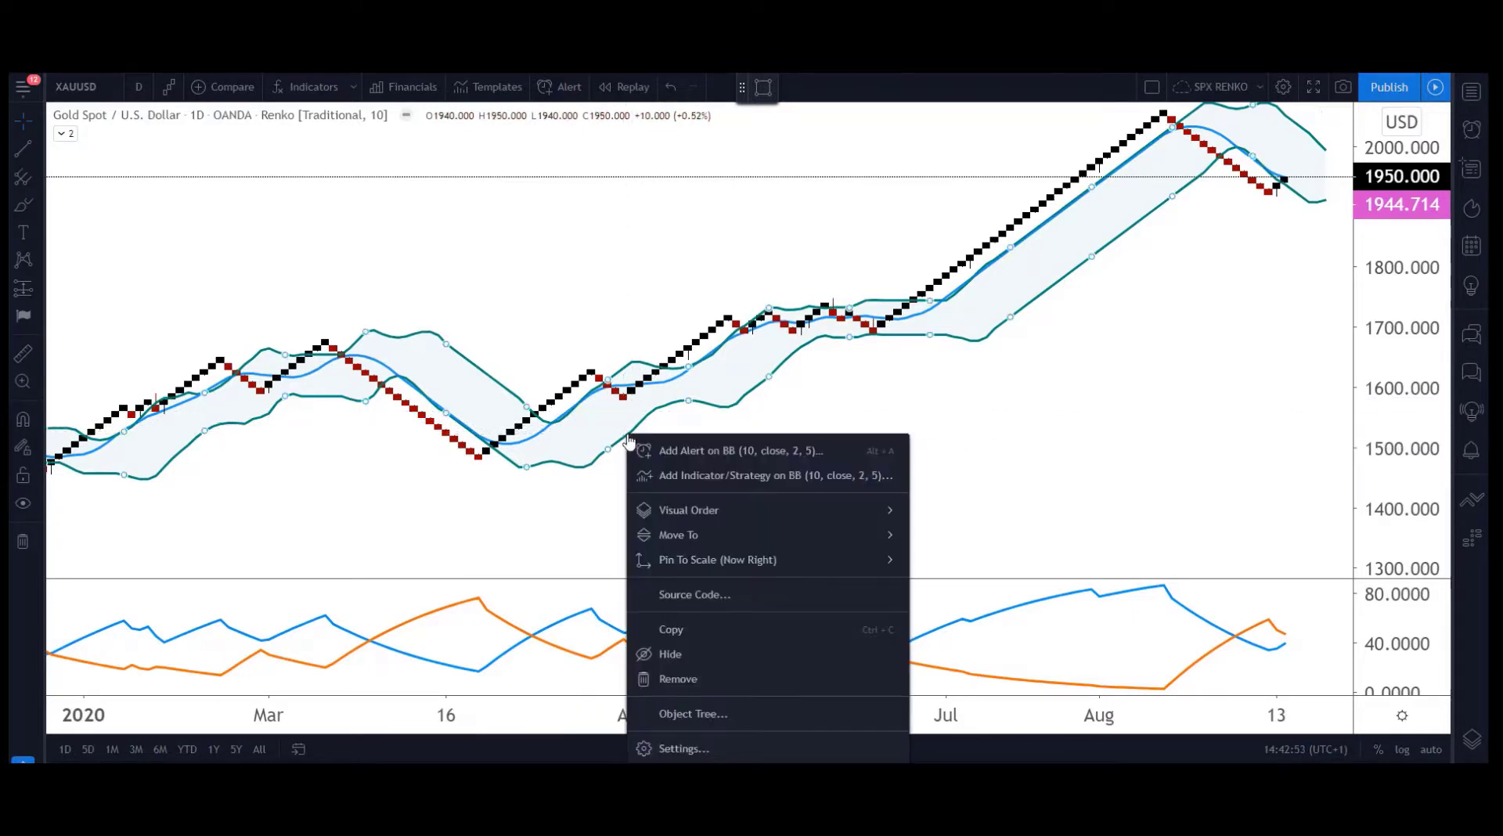
pyautogui.click(677, 742)
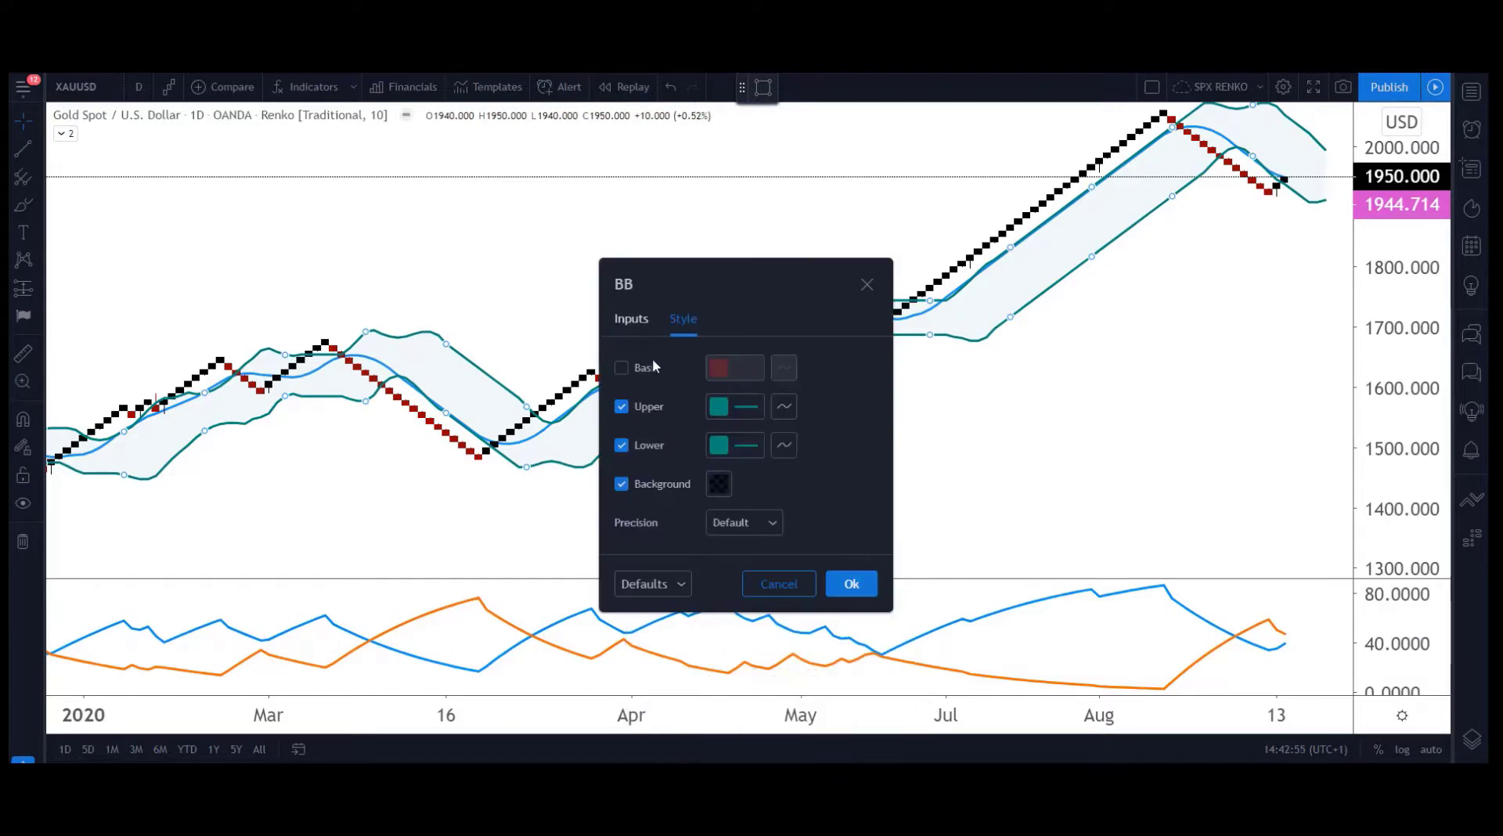
pyautogui.click(635, 317)
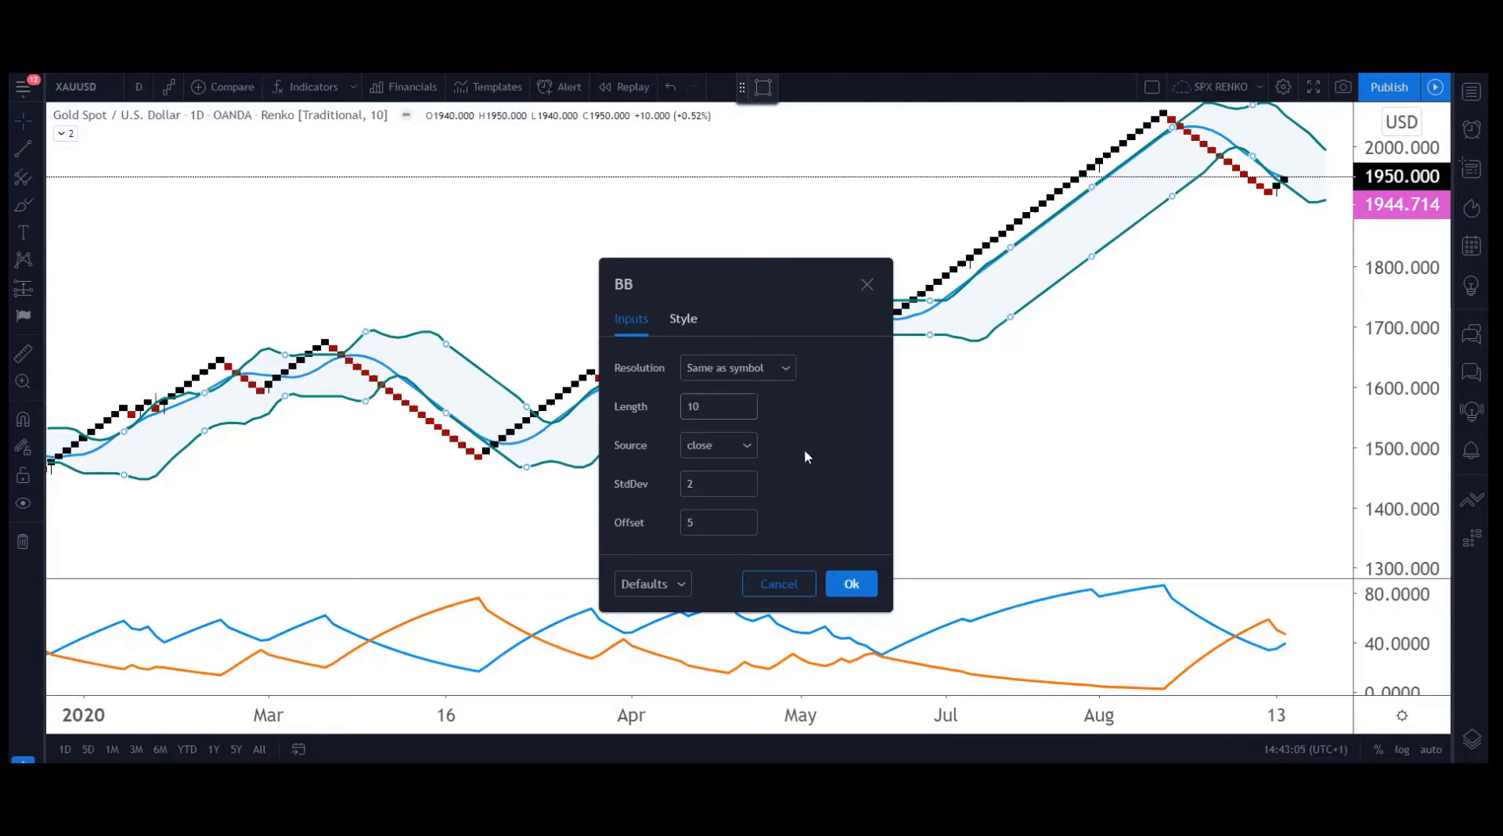
pyautogui.click(851, 583)
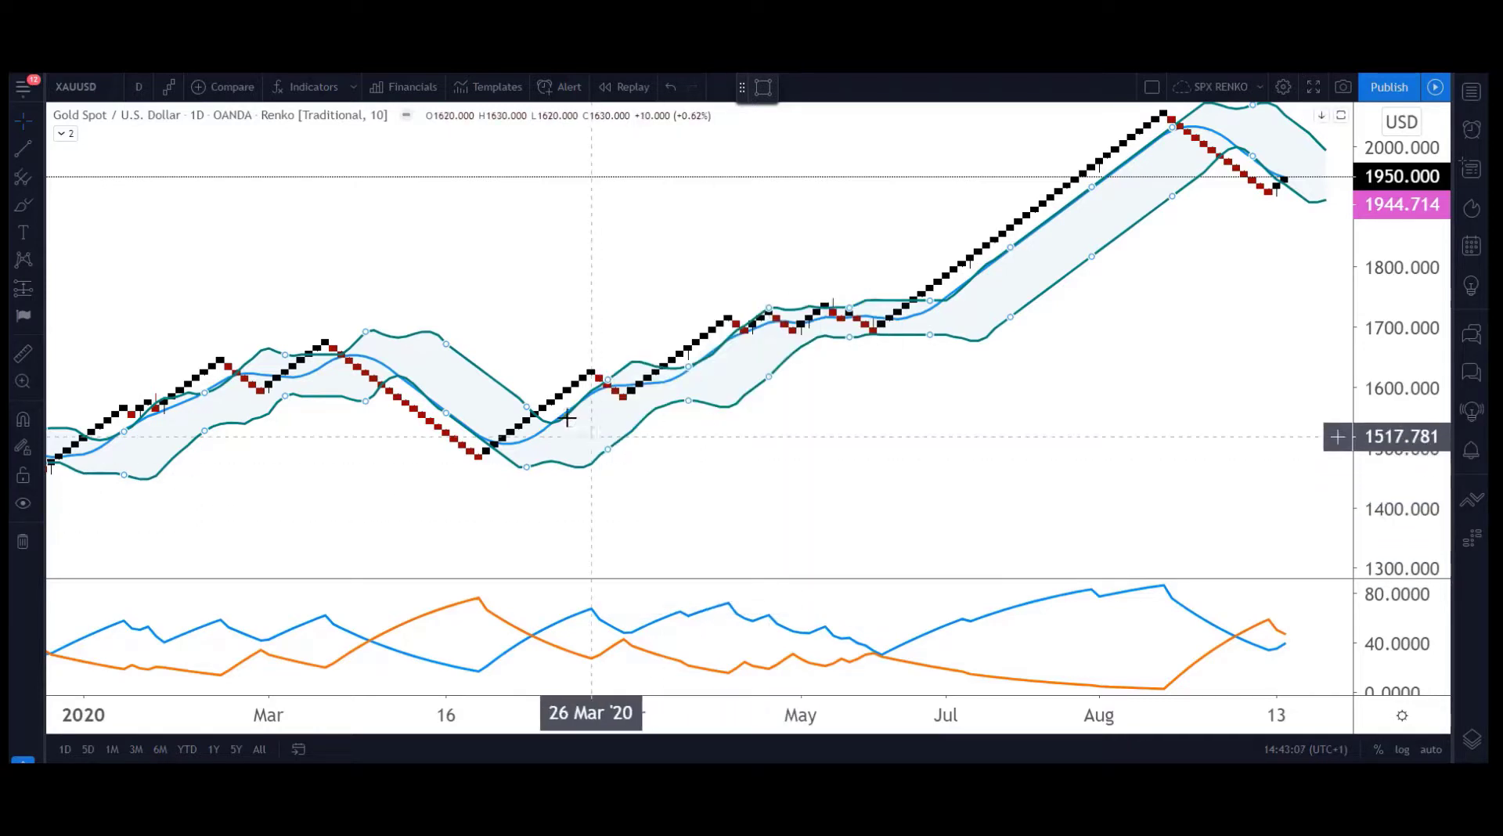
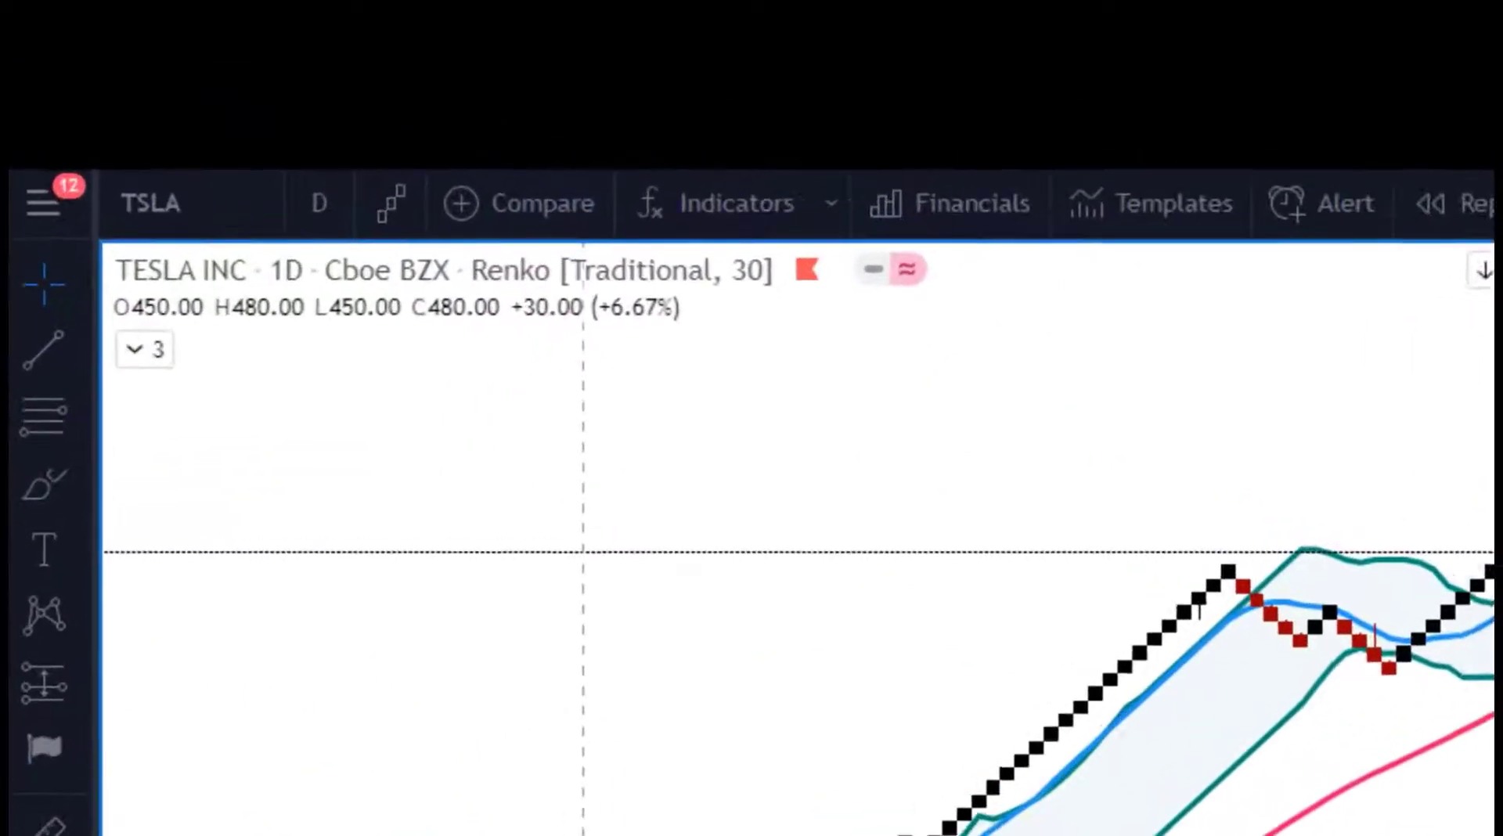
# Expand the collapsed indicator legends in the main and oscillator panes to show the indicators and their values.
pyautogui.click(134, 370)
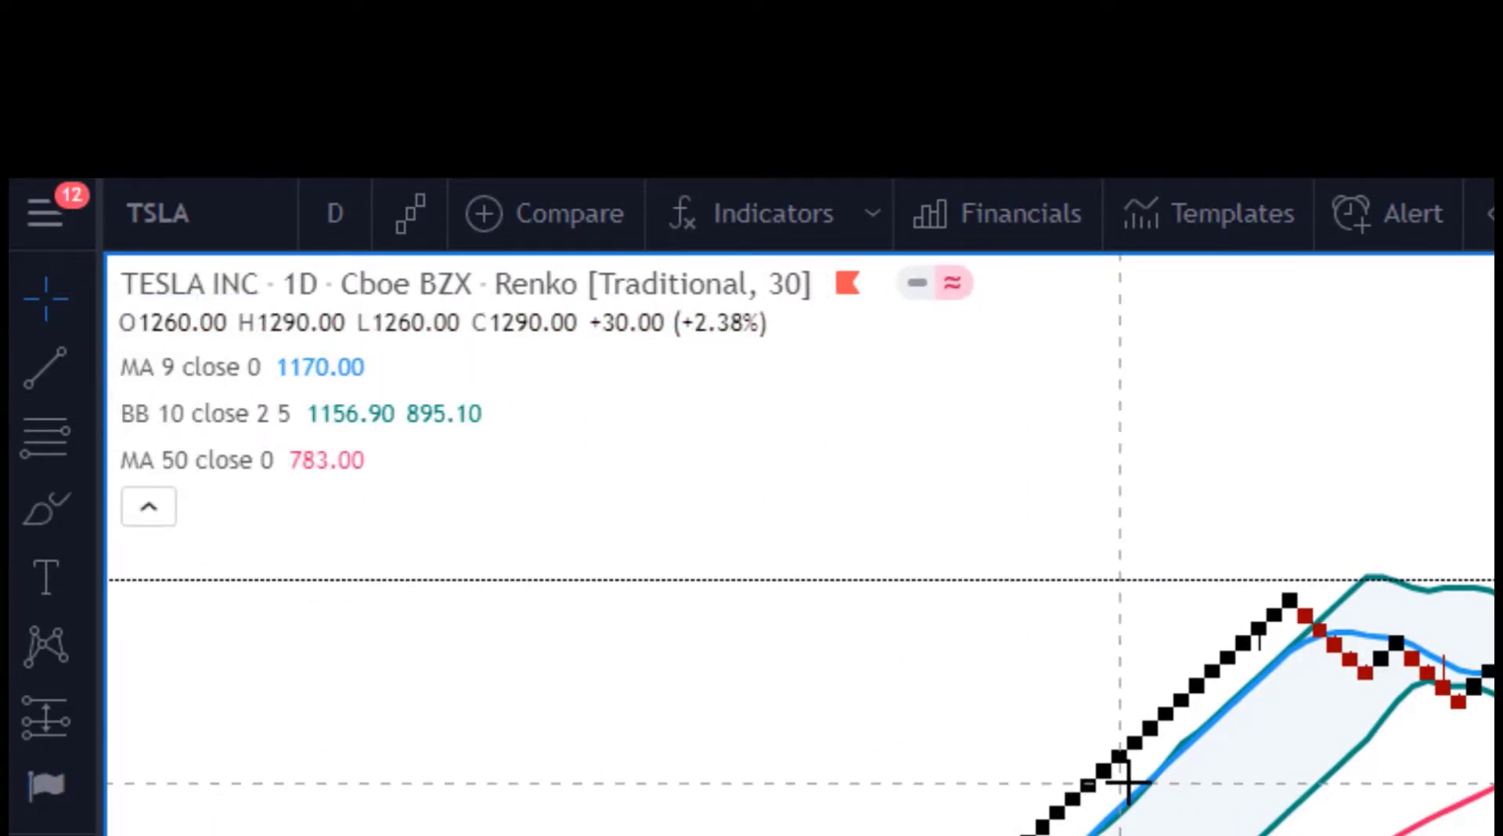
pyautogui.moveTo(151, 410)
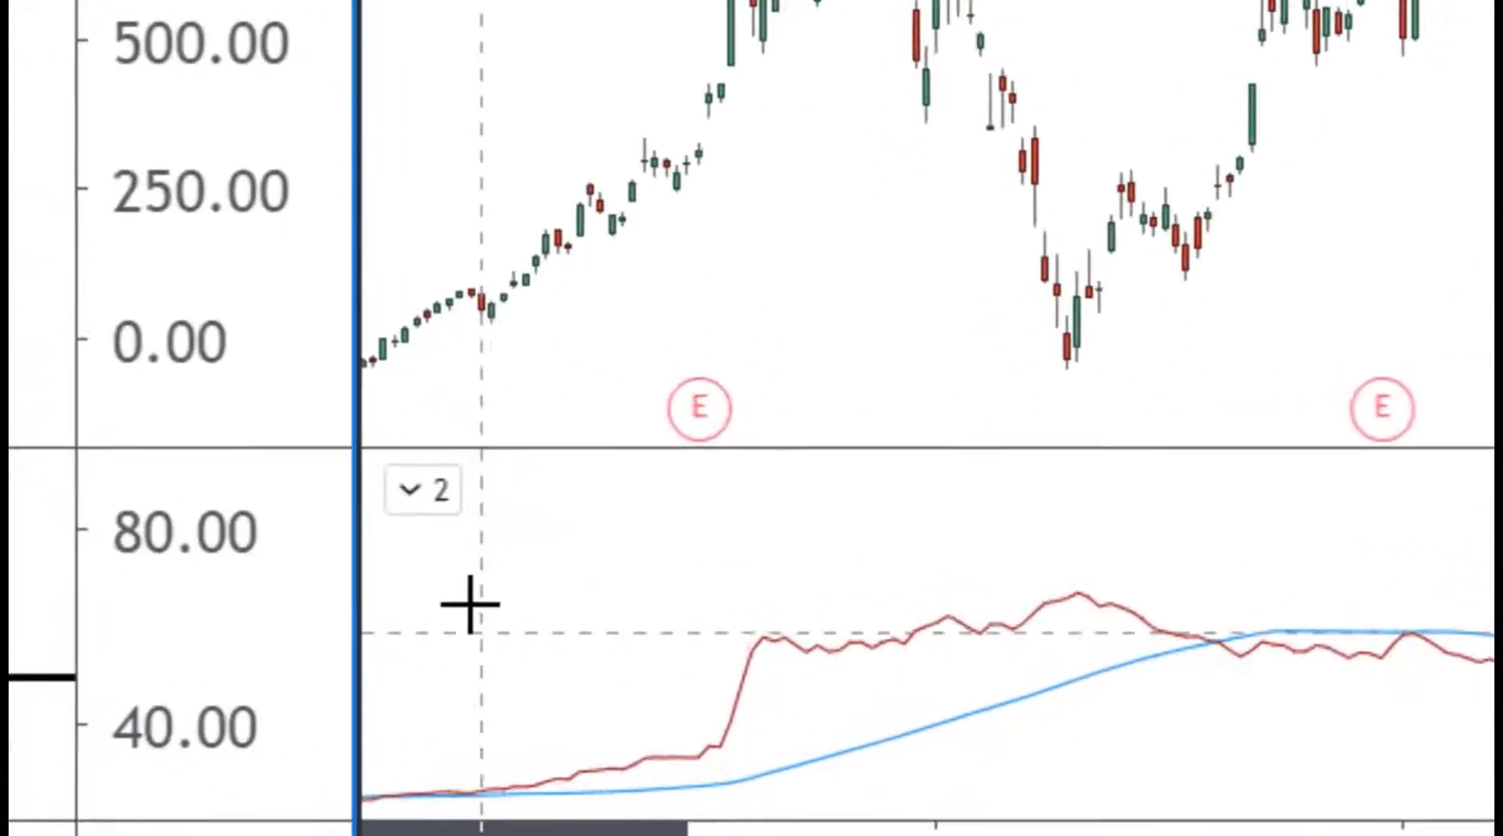
pyautogui.click(411, 493)
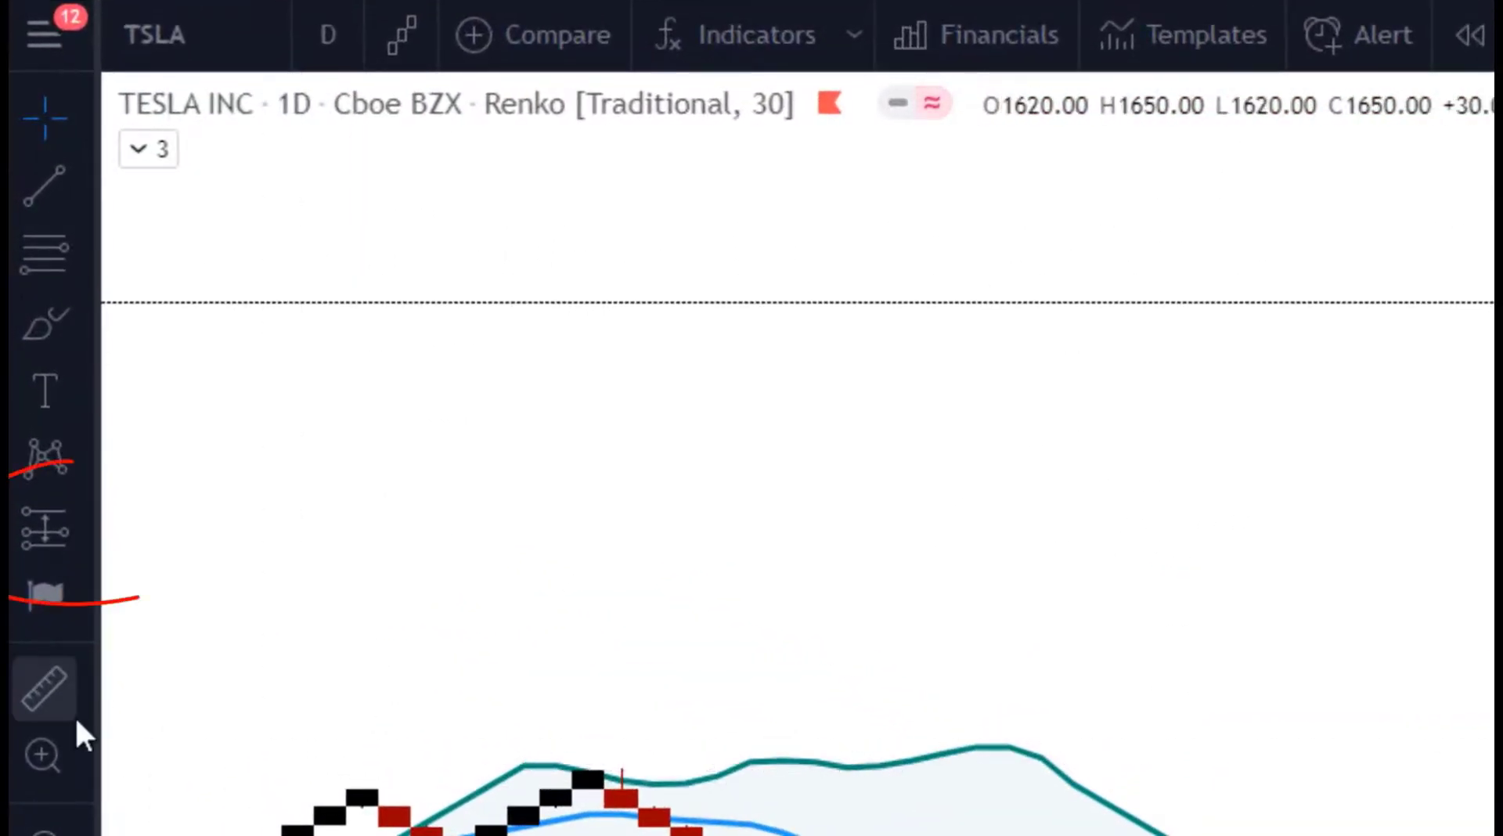
# Place a Long Position on the Tesla chart at 14 Apr '20 near 655.55, with the stop distance at 407.75 and the target at about 414.
pyautogui.click(83, 523)
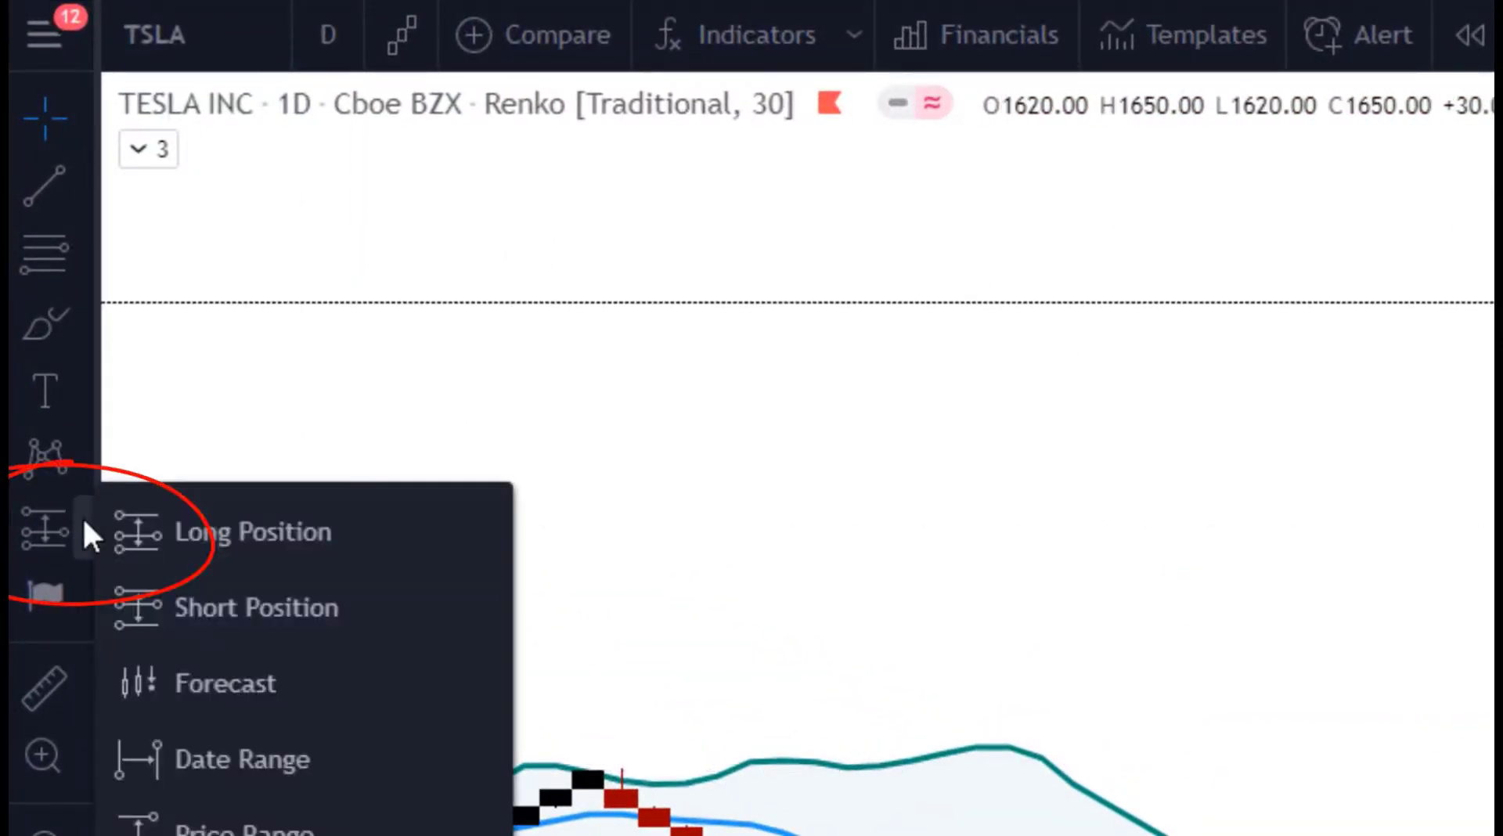
pyautogui.click(209, 538)
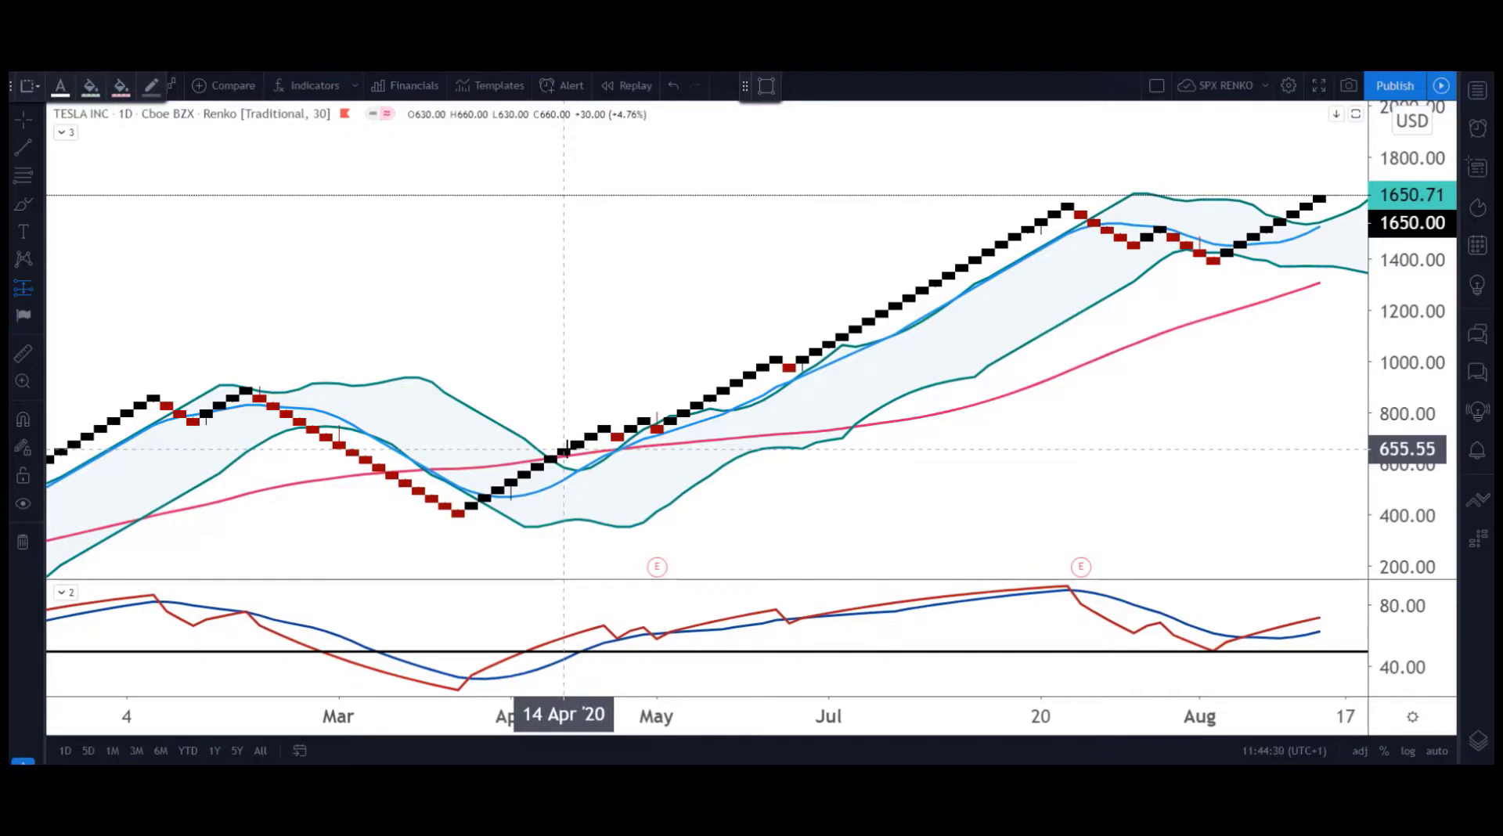
pyautogui.click(563, 448)
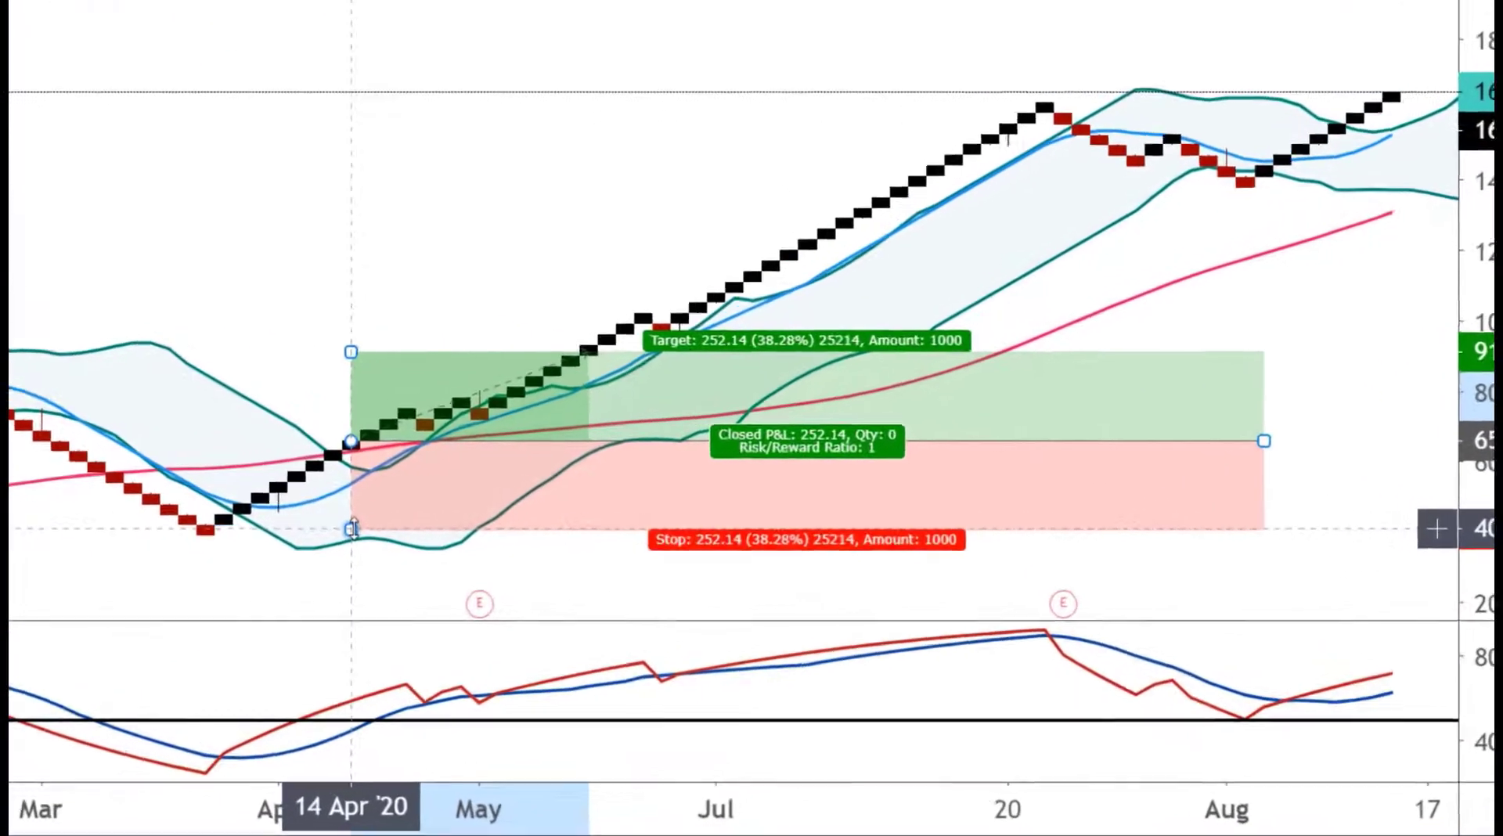
pyautogui.moveTo(350, 528); pyautogui.dragTo(328, 589)
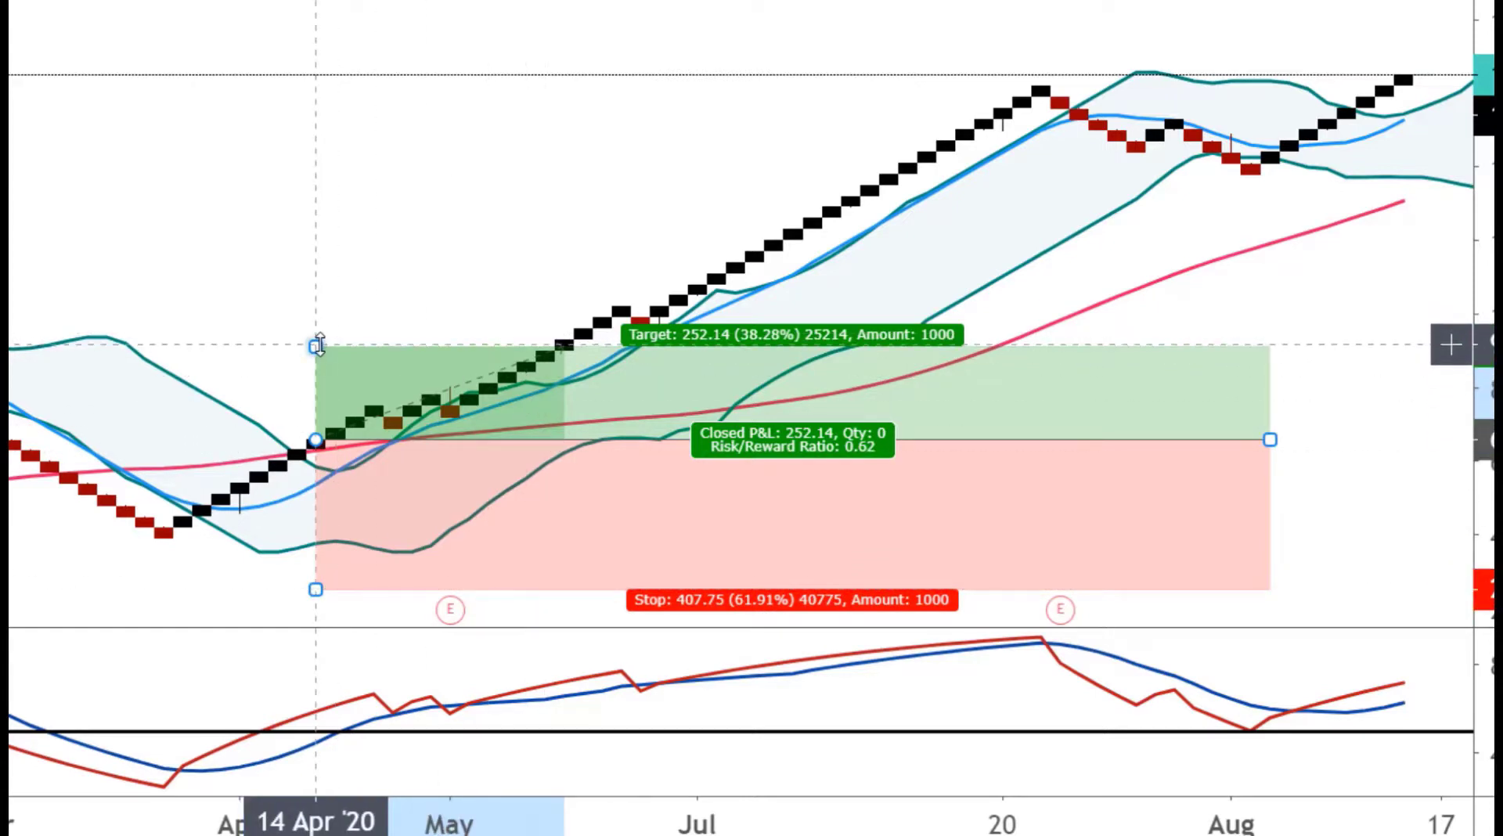
pyautogui.moveTo(319, 345)
pyautogui.mouseDown()
pyautogui.moveTo(325, 247)
pyautogui.moveTo(322, 288)
pyautogui.mouseUp()
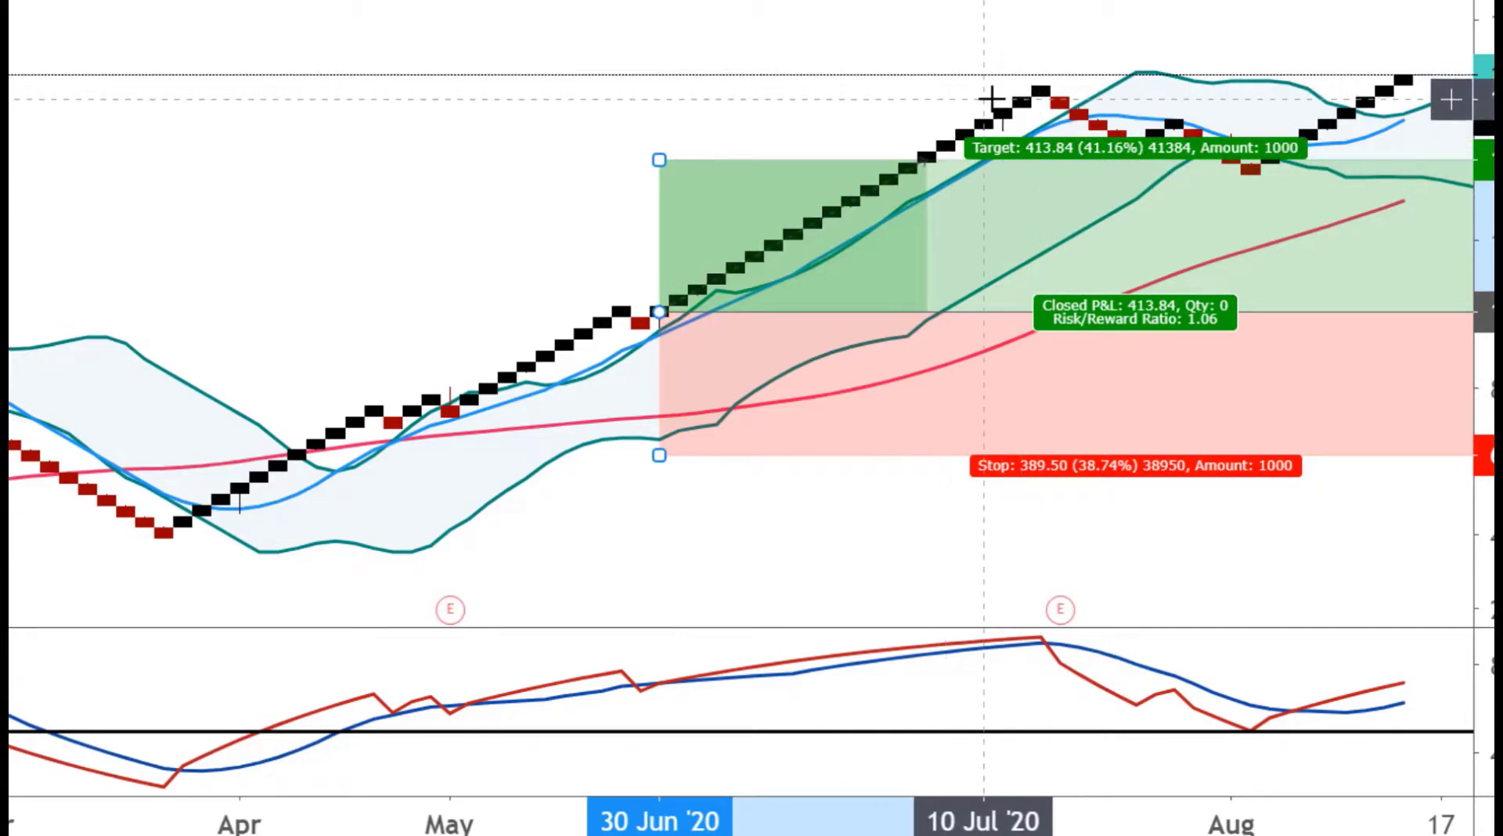
# Delete the Long Position drawing from the Tesla Renko chart.
pyautogui.moveTo(1084, 80)
pyautogui.mouseDown()
pyautogui.moveTo(1017, 106)
pyautogui.moveTo(1111, 161)
pyautogui.moveTo(1093, 102)
pyautogui.mouseUp()
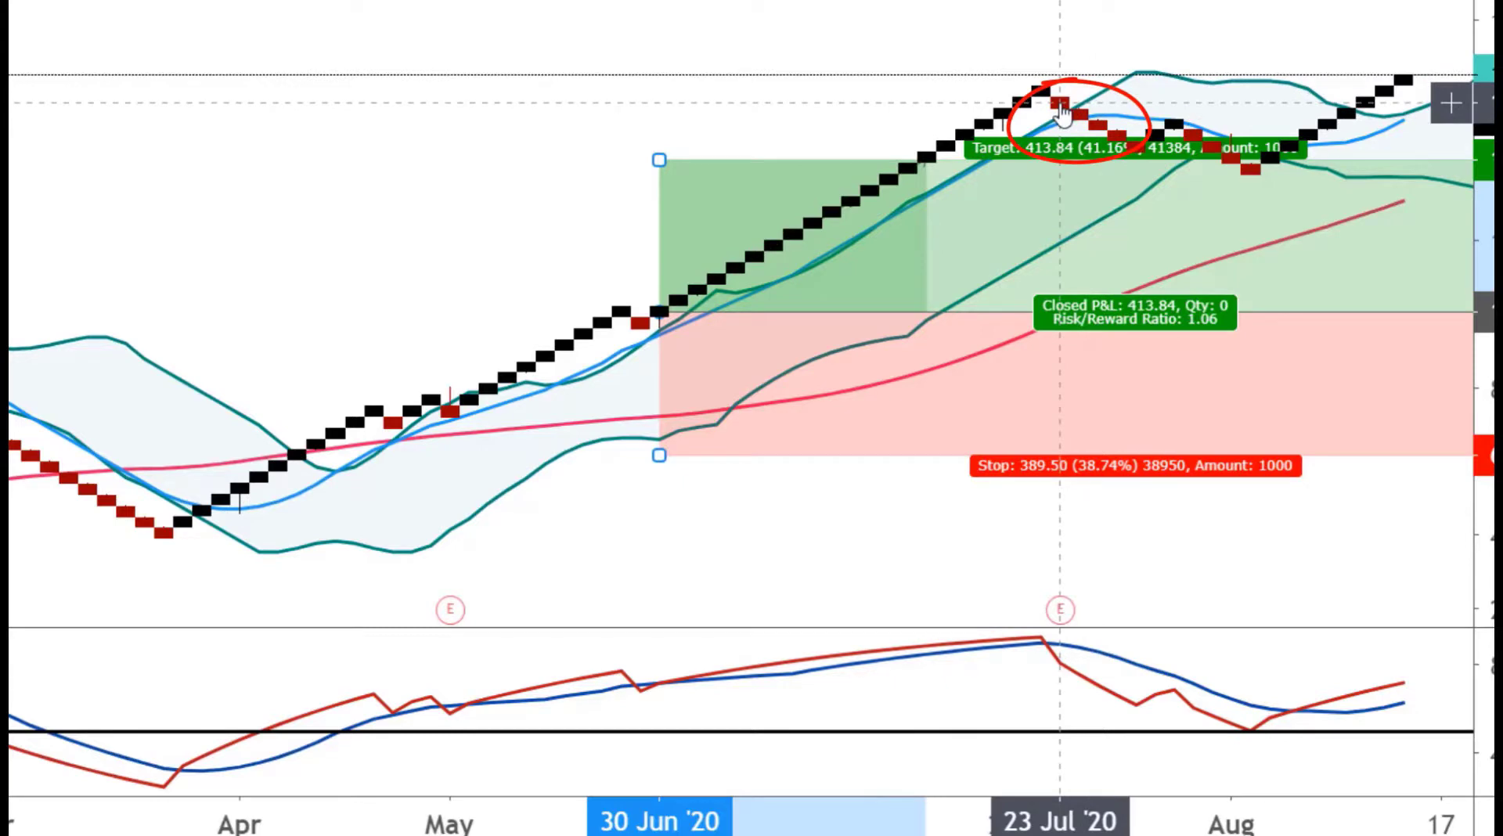
pyautogui.click(1062, 113)
pyautogui.press('Delete')
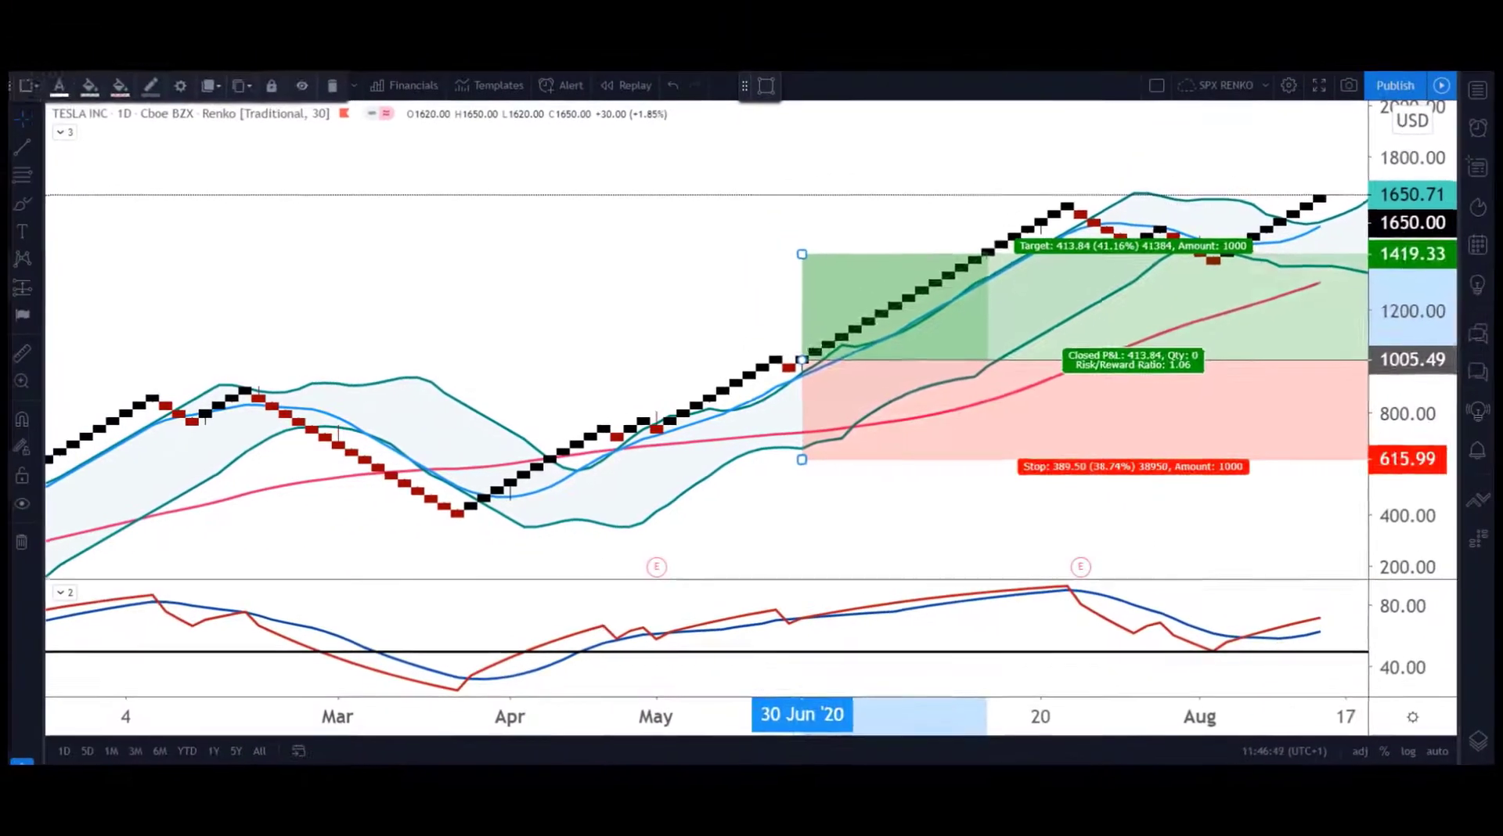
pyautogui.press('Delete')
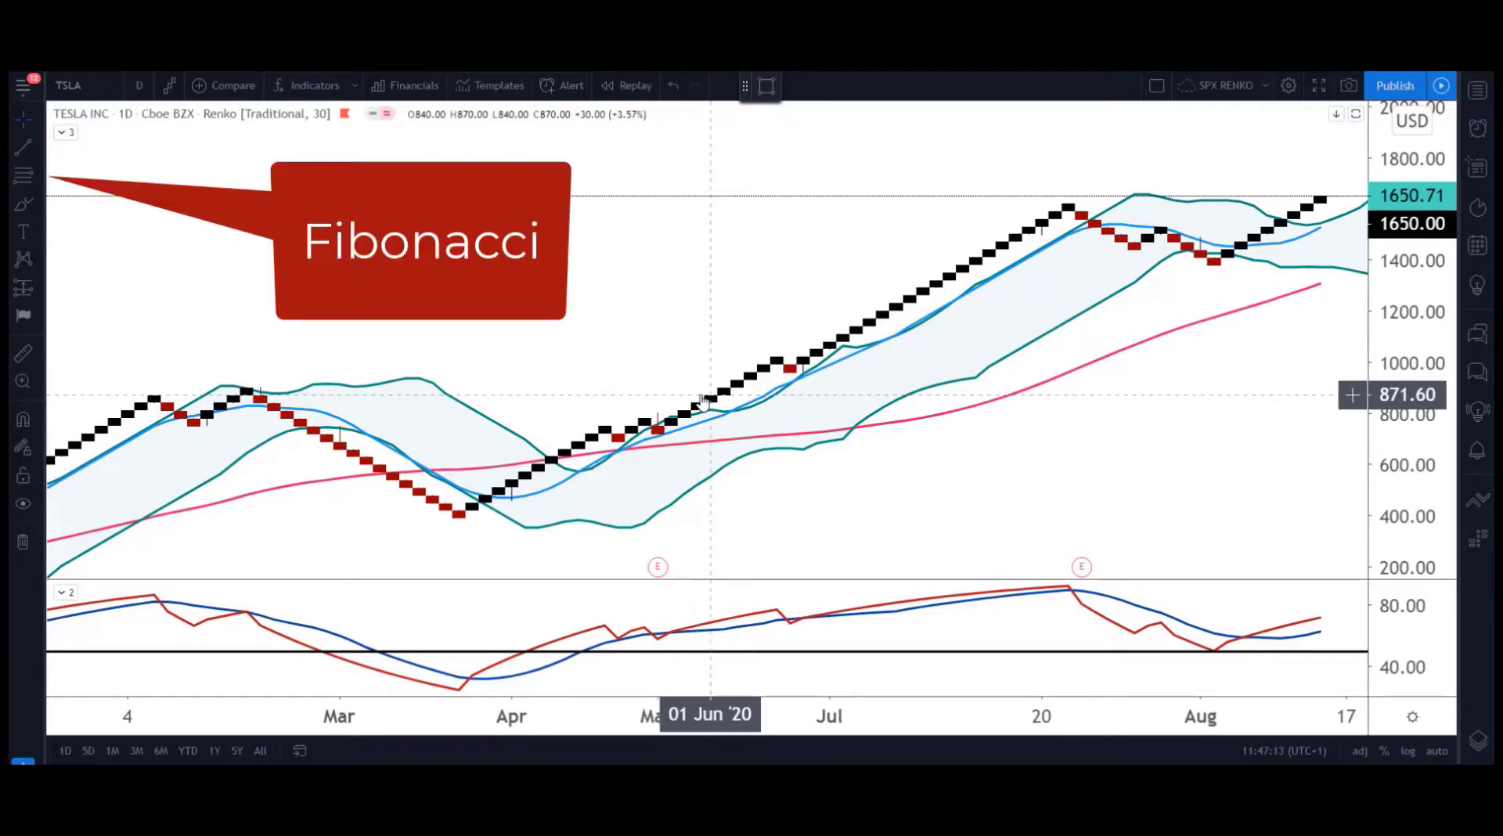
# Draw a Fib Retracement on the Tesla chart from 30 Jun '20 at 1014.61 to the low of 18 Mar '20 at 381.68.
pyautogui.click(39, 177)
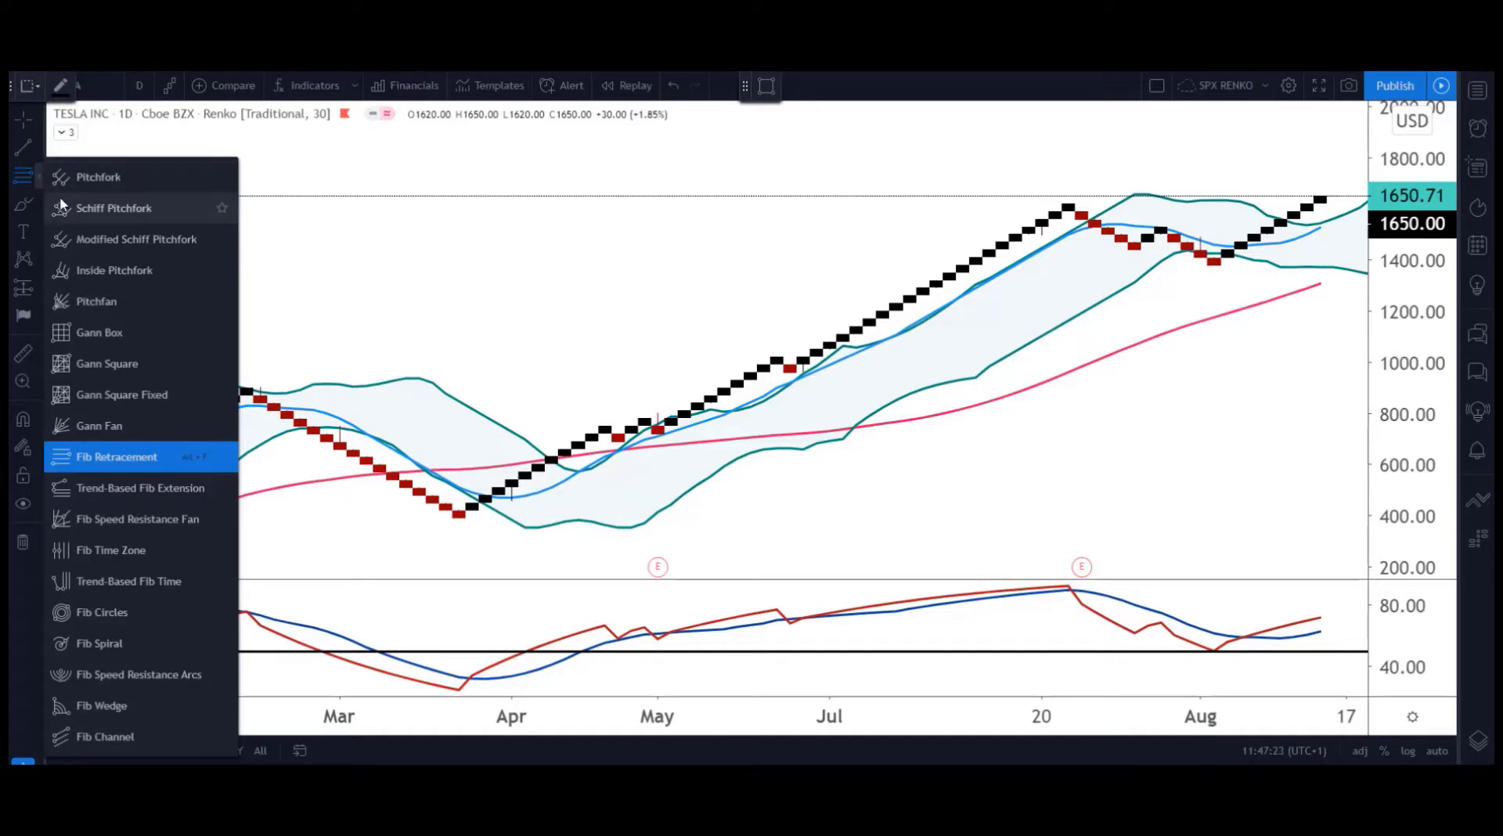
pyautogui.click(132, 457)
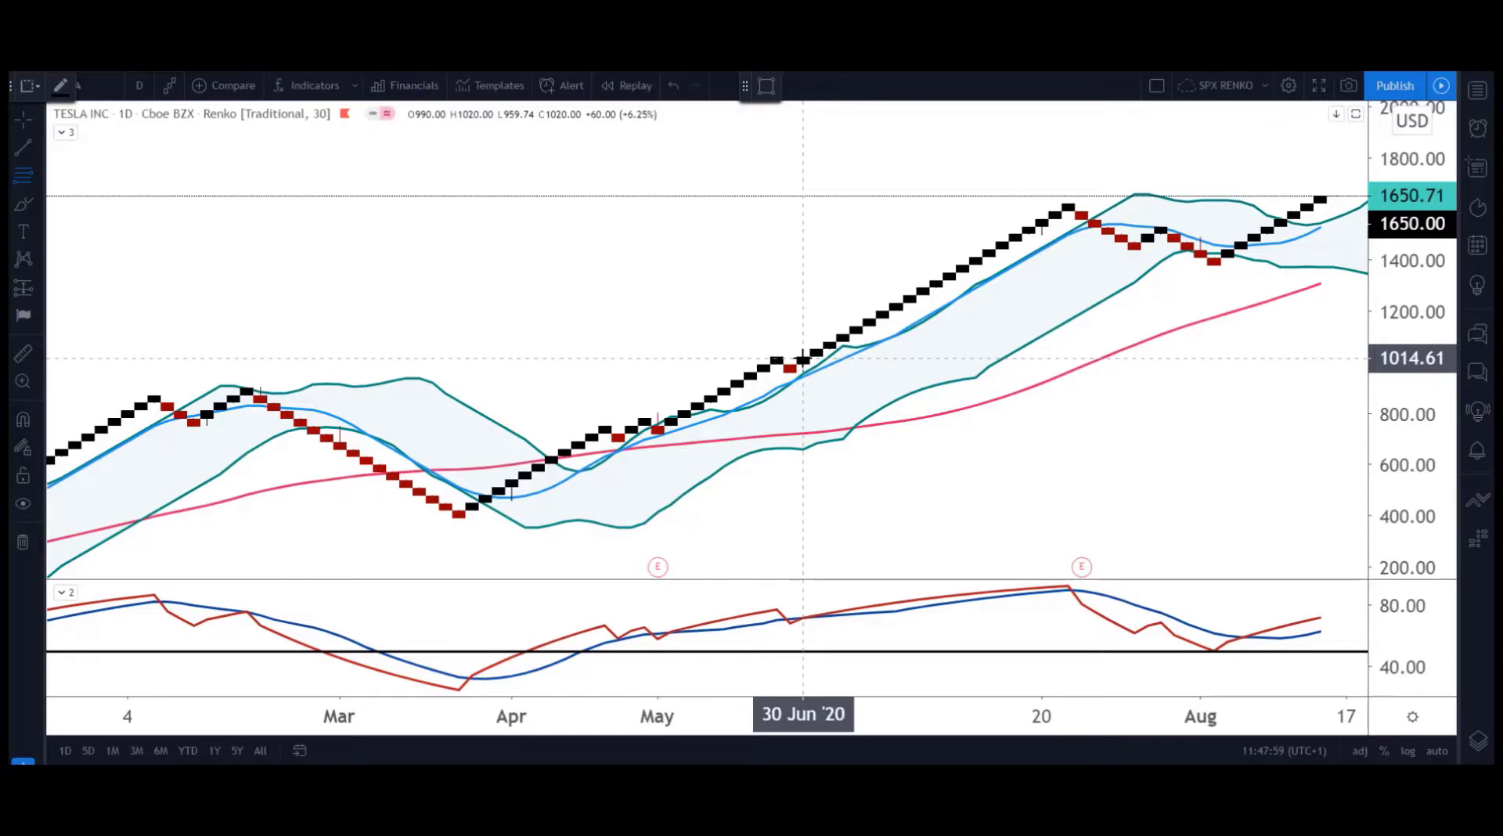
pyautogui.click(802, 359)
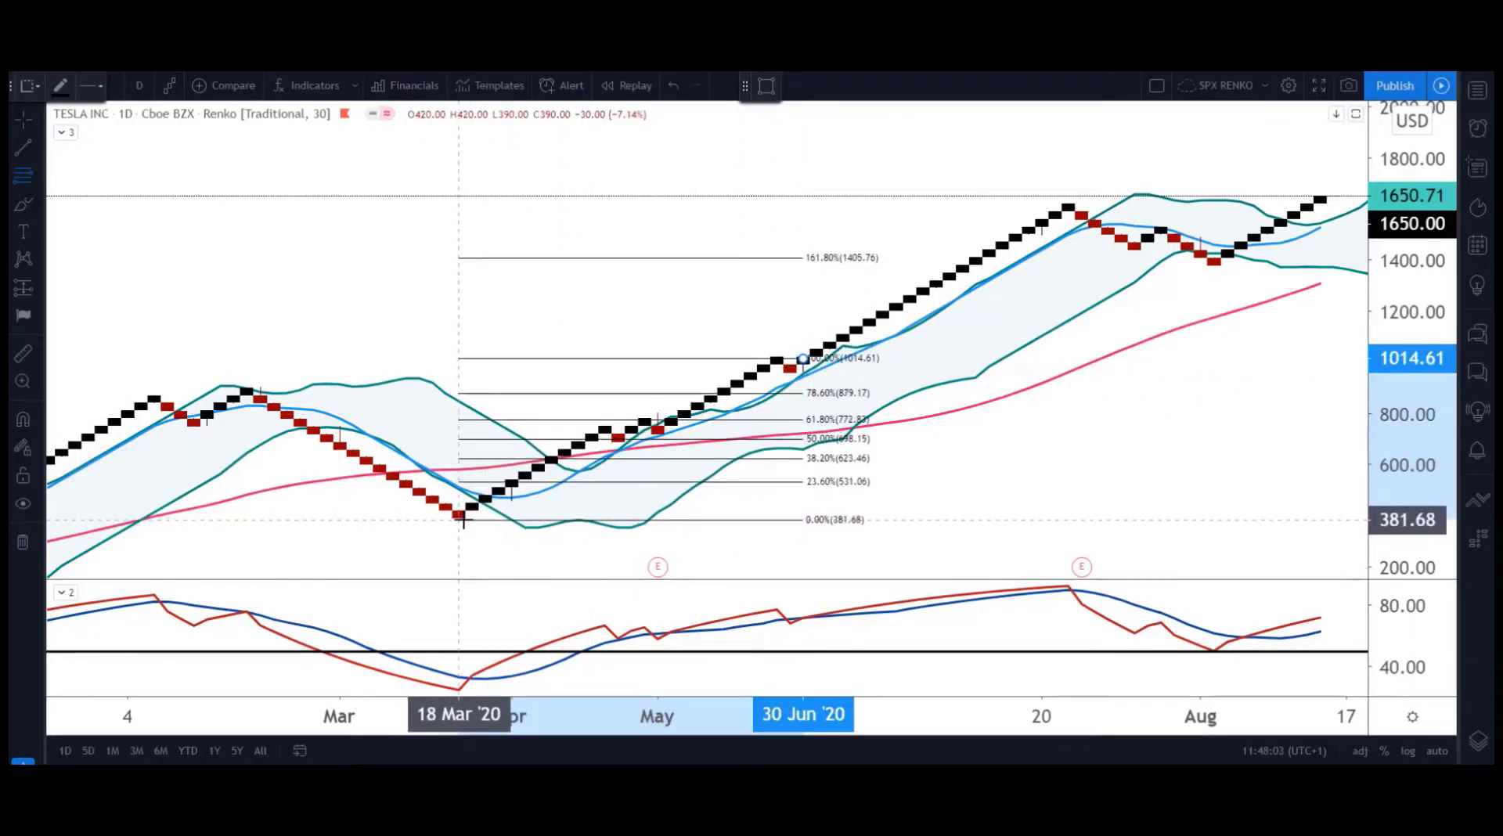
pyautogui.click(459, 519)
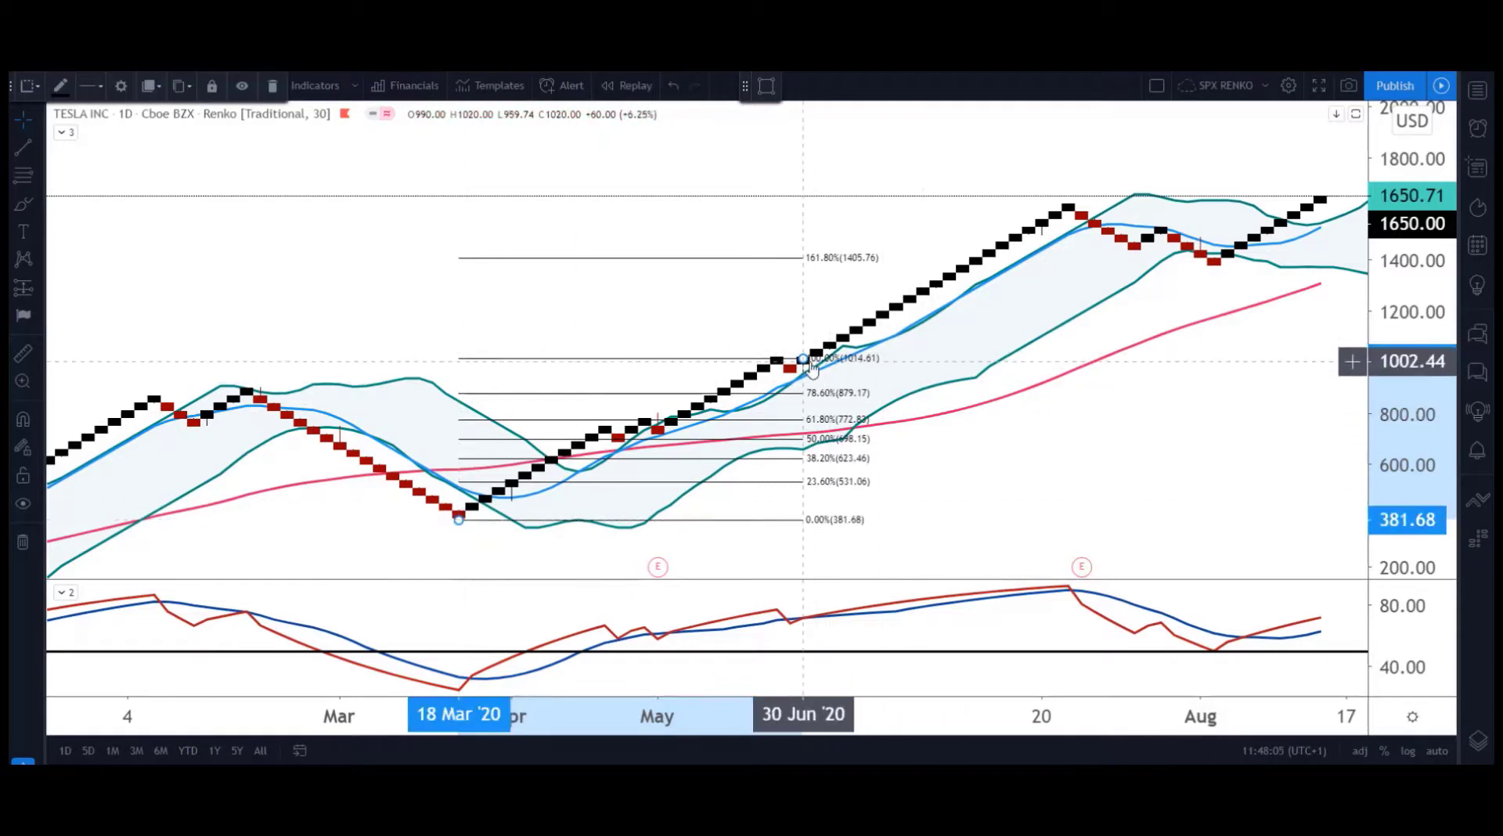
# Stretch the retracement's 100% anchor to 20 Jul '20 at 1026.78 and delete the retracement.
pyautogui.moveTo(804, 360); pyautogui.dragTo(1066, 355)
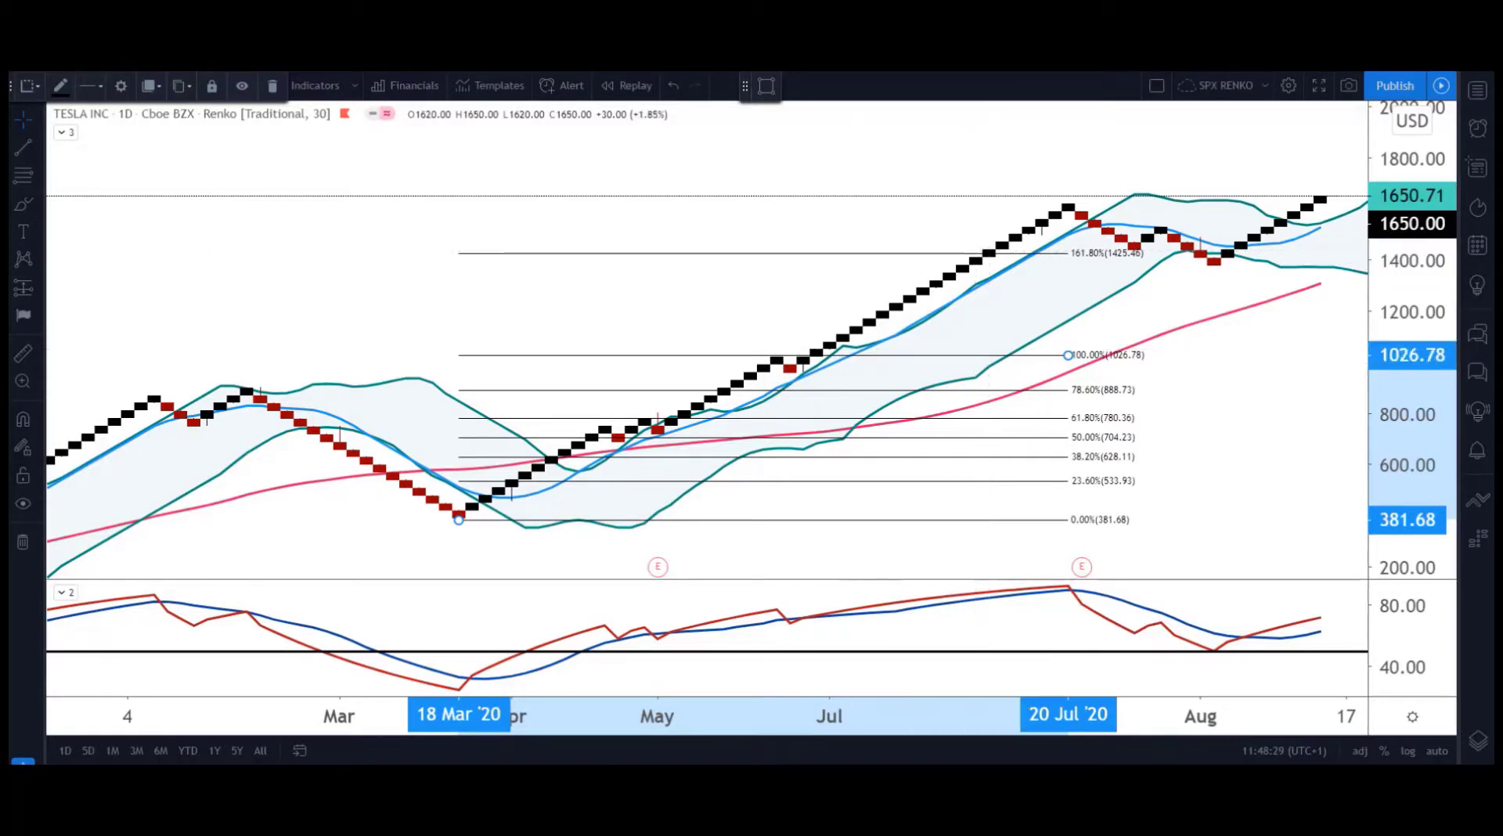
pyautogui.press('Delete')
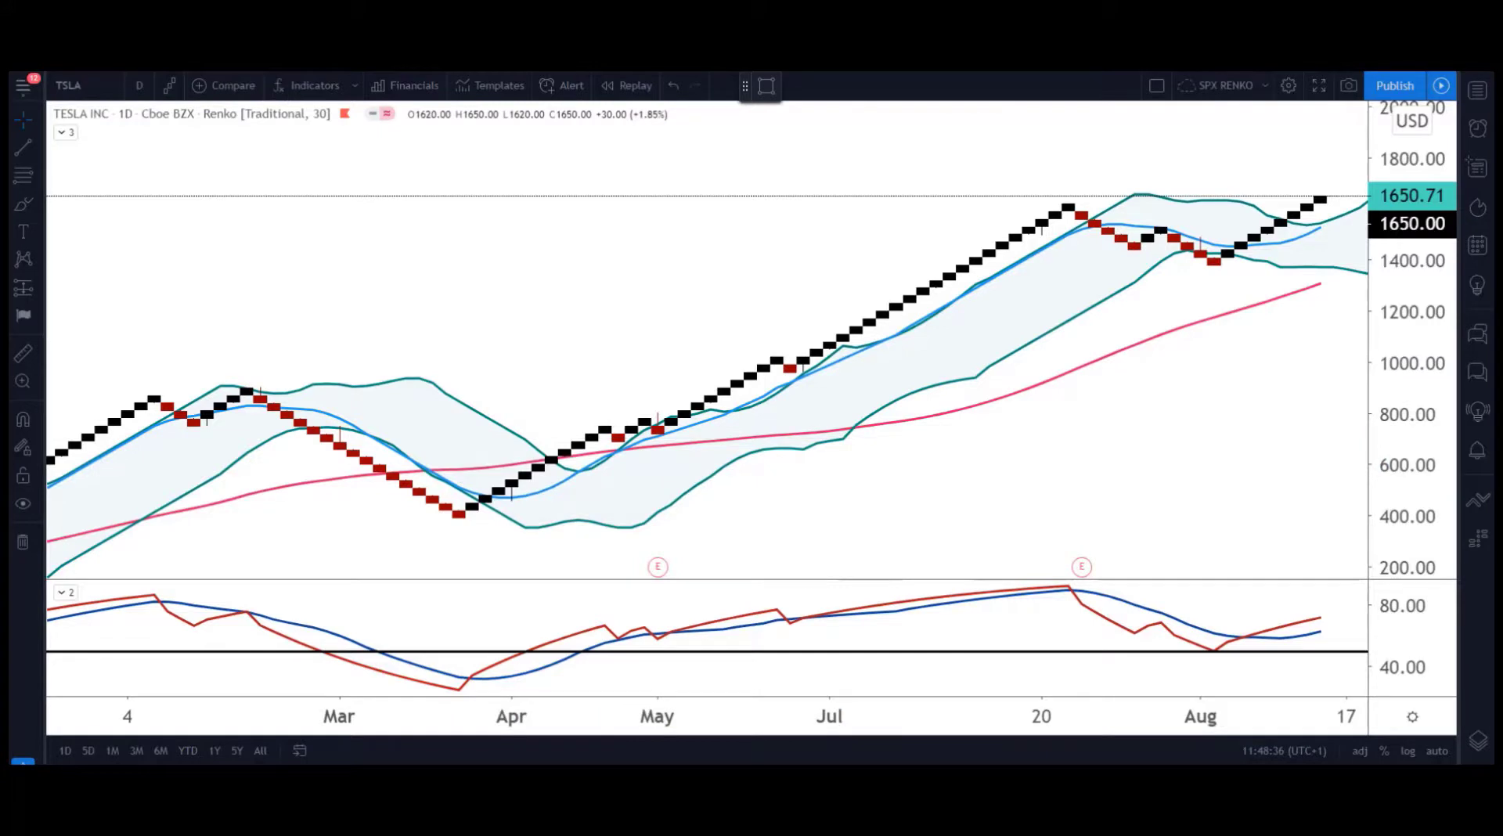
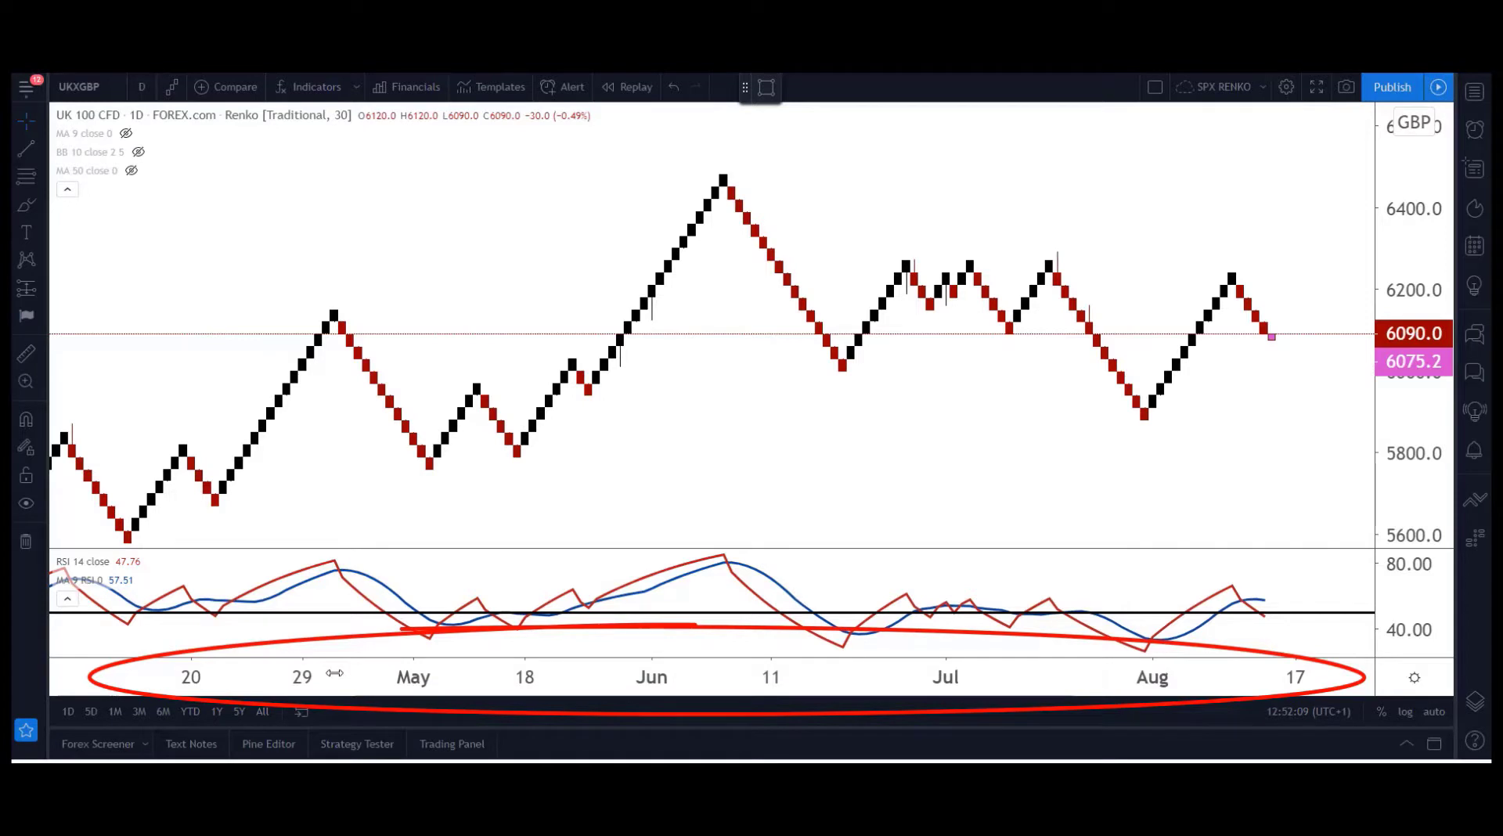
# Compress the time and price scales of the UK 100 Renko chart to bring price history back to March into view.
pyautogui.moveTo(334, 673); pyautogui.dragTo(618, 670)
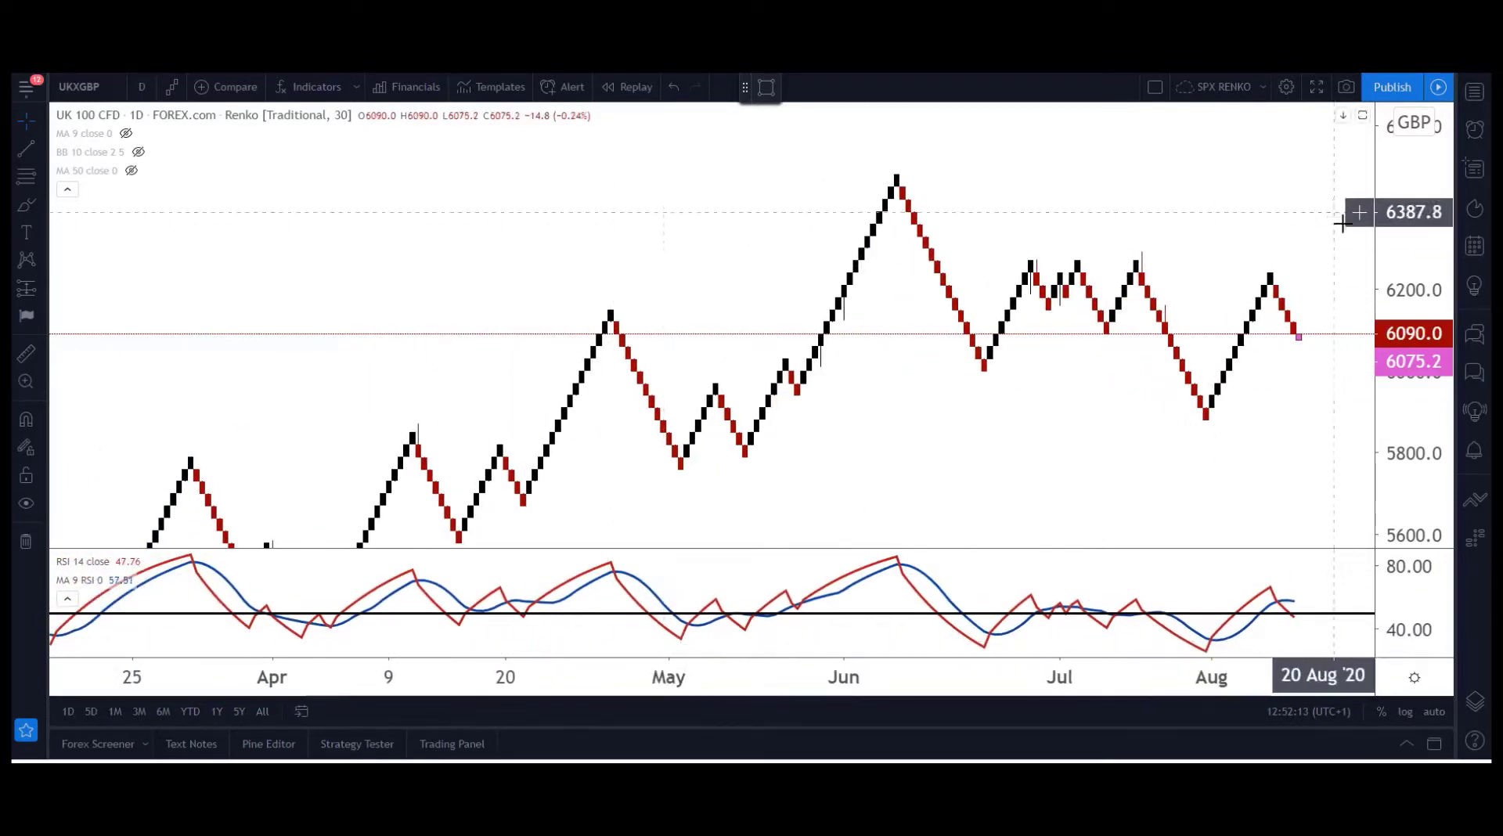
pyautogui.moveTo(1408, 205); pyautogui.dragTo(1416, 264)
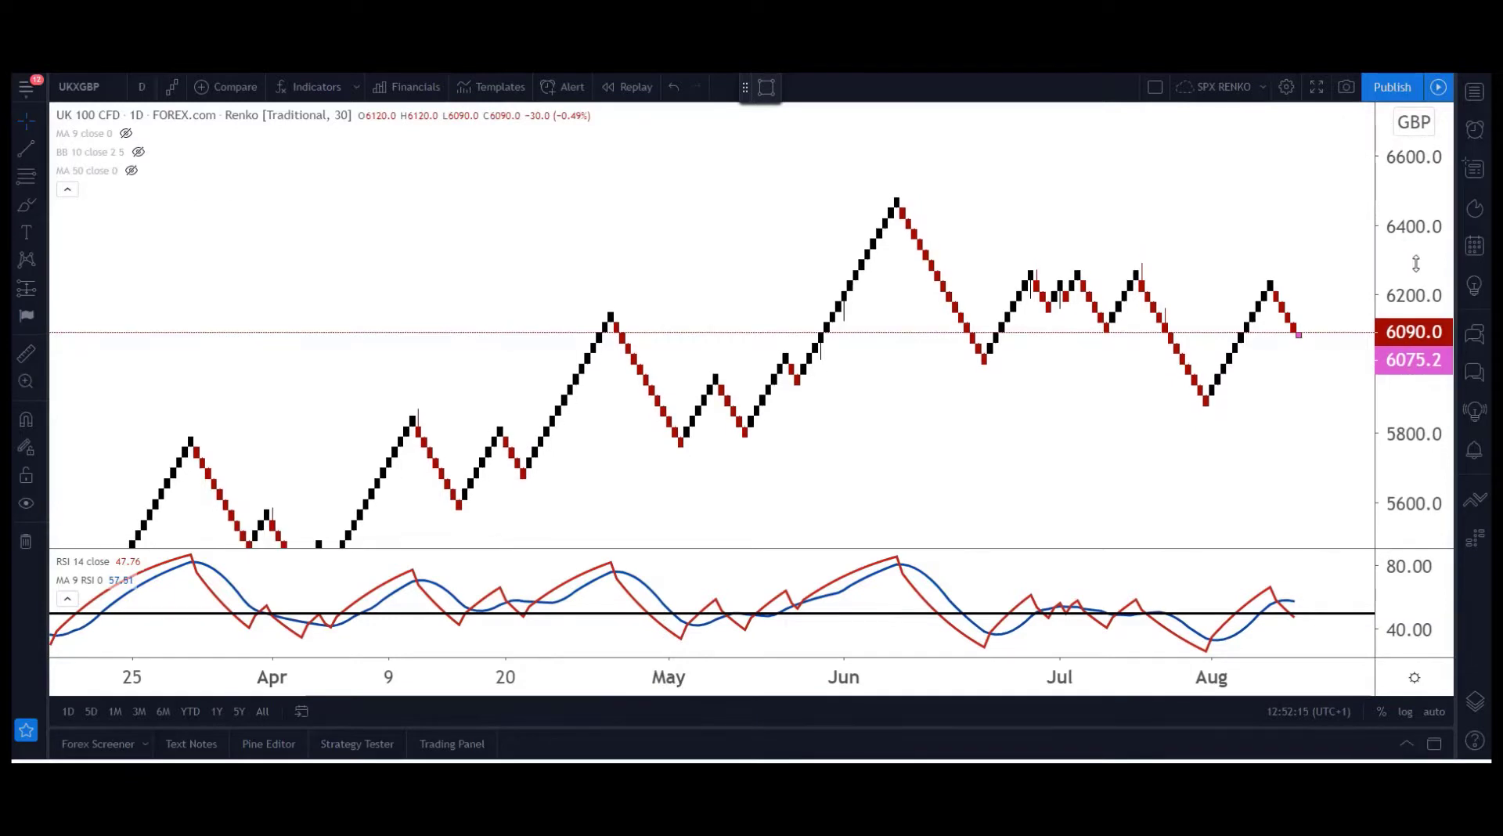
pyautogui.moveTo(989, 422); pyautogui.dragTo(983, 359)
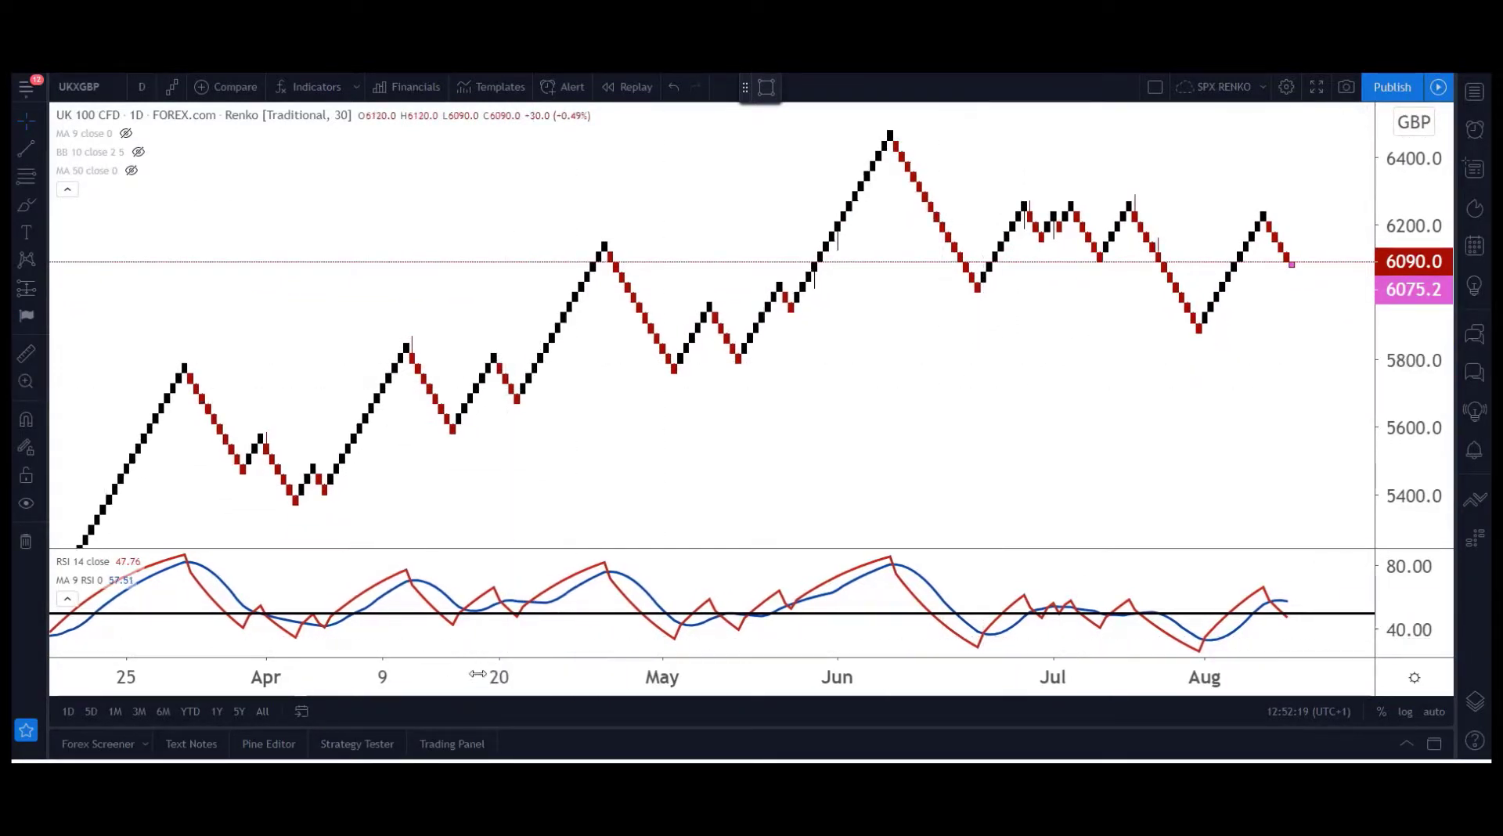
pyautogui.moveTo(477, 675); pyautogui.dragTo(653, 672)
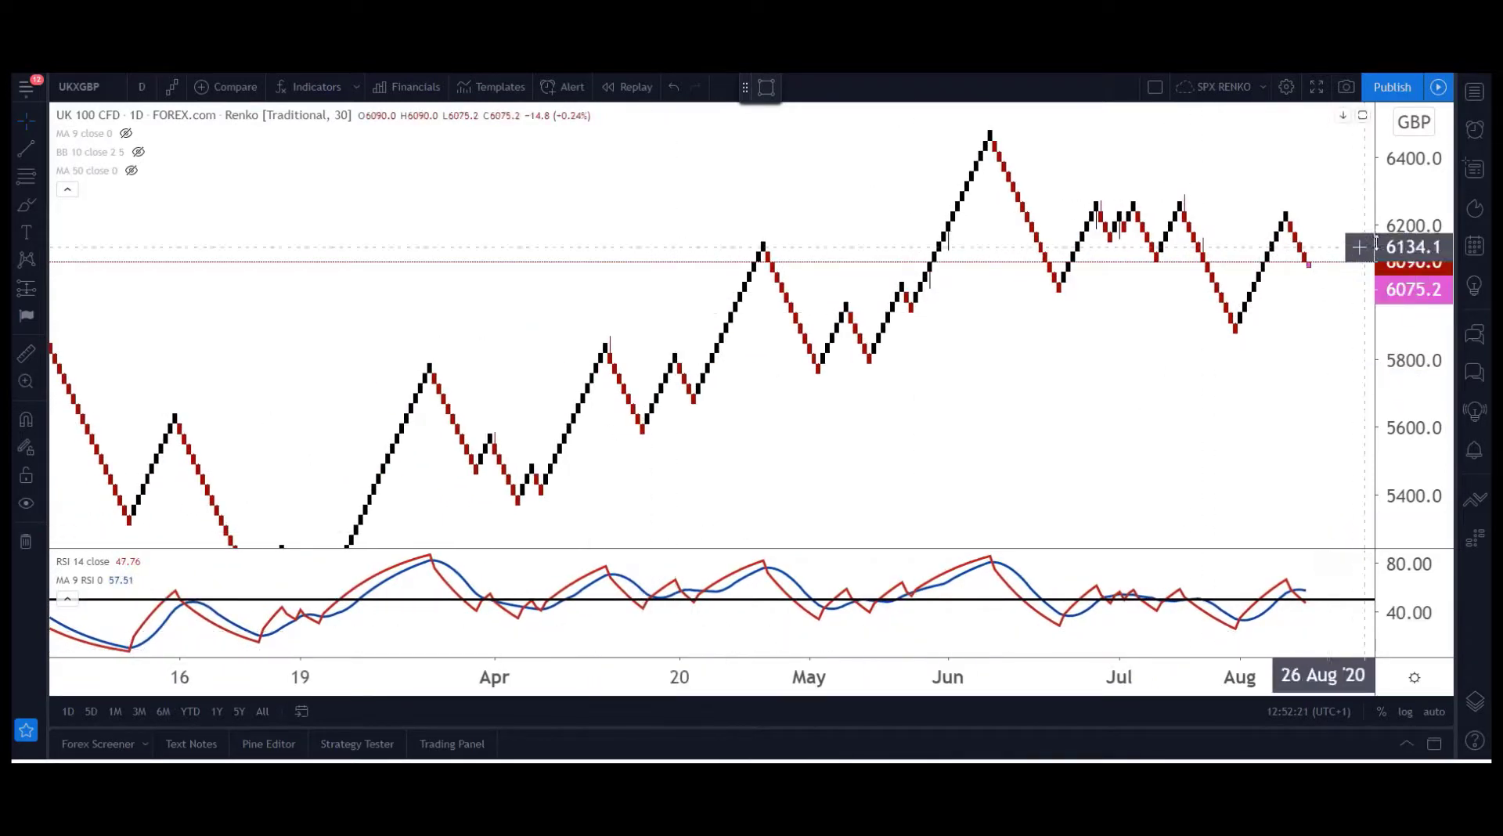
pyautogui.moveTo(1375, 242); pyautogui.dragTo(1403, 345)
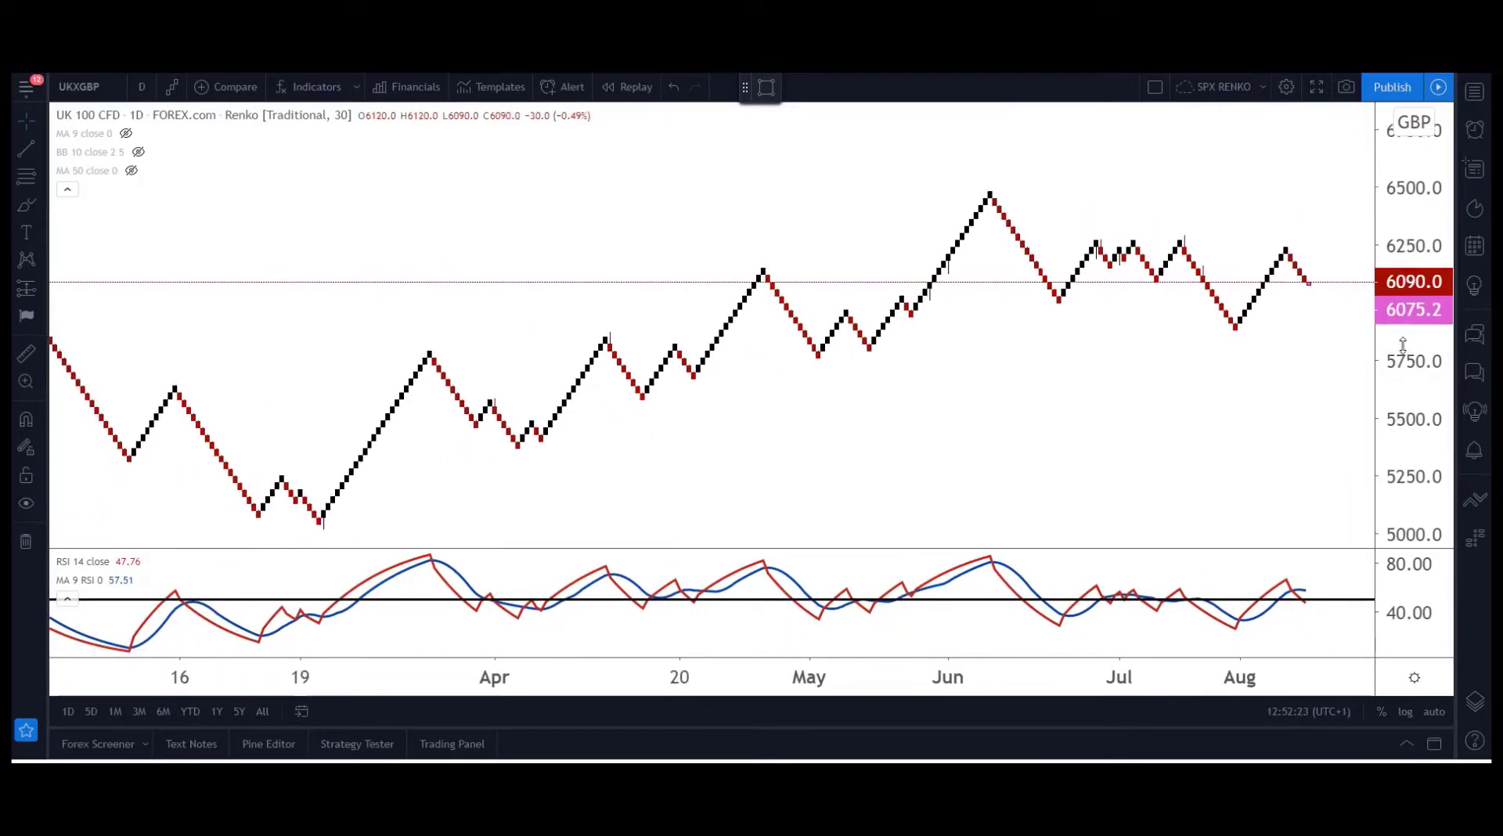
# Draw a Fib Retracement on the UK 100 Renko chart from 26 Dec '19 at 7644.8 to 19 Aug '20 at 5024.4.
pyautogui.moveTo(228, 676); pyautogui.dragTo(166, 672)
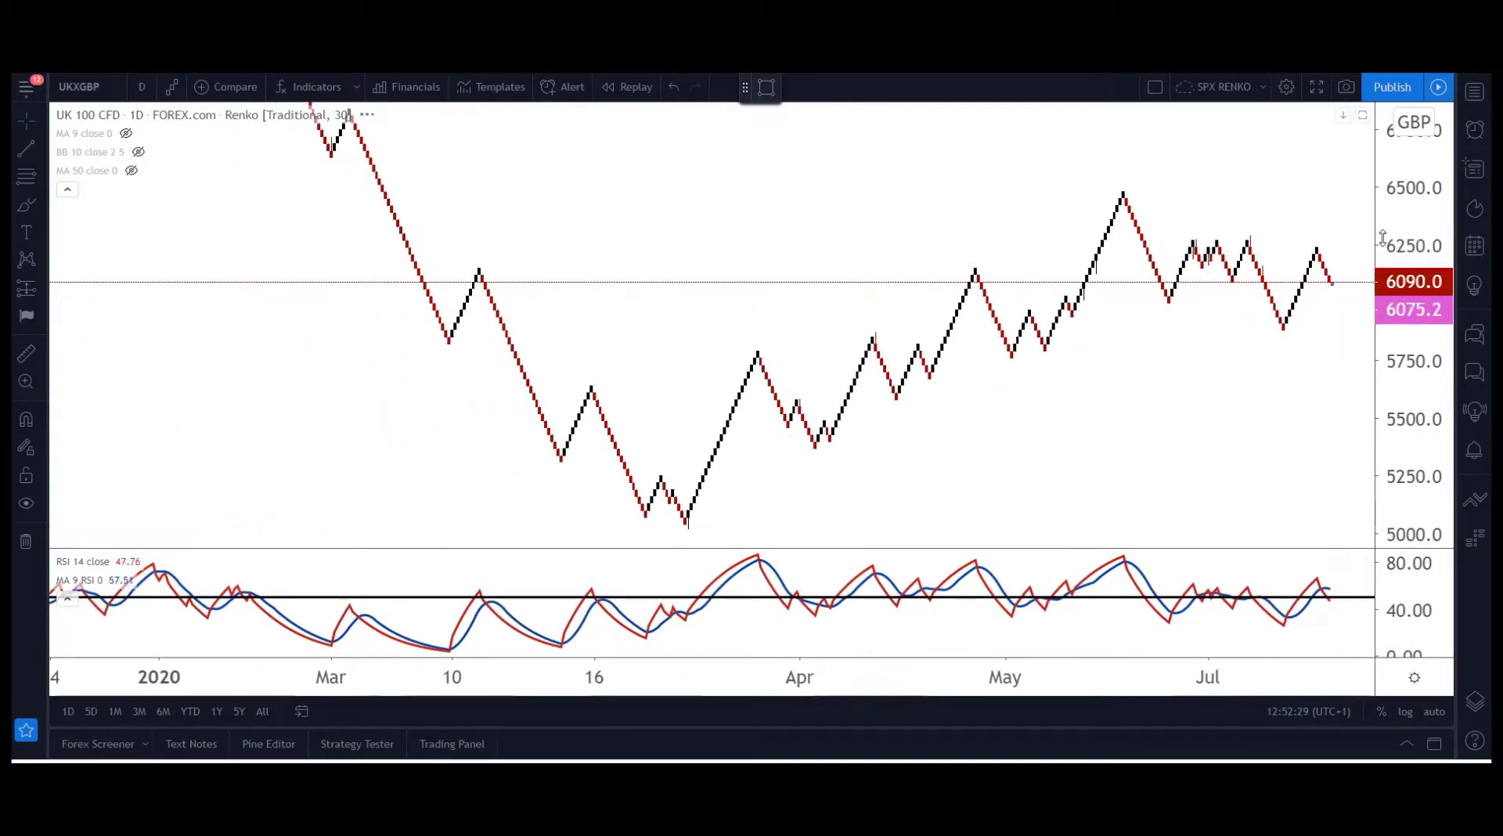
pyautogui.moveTo(1416, 266); pyautogui.dragTo(1416, 328)
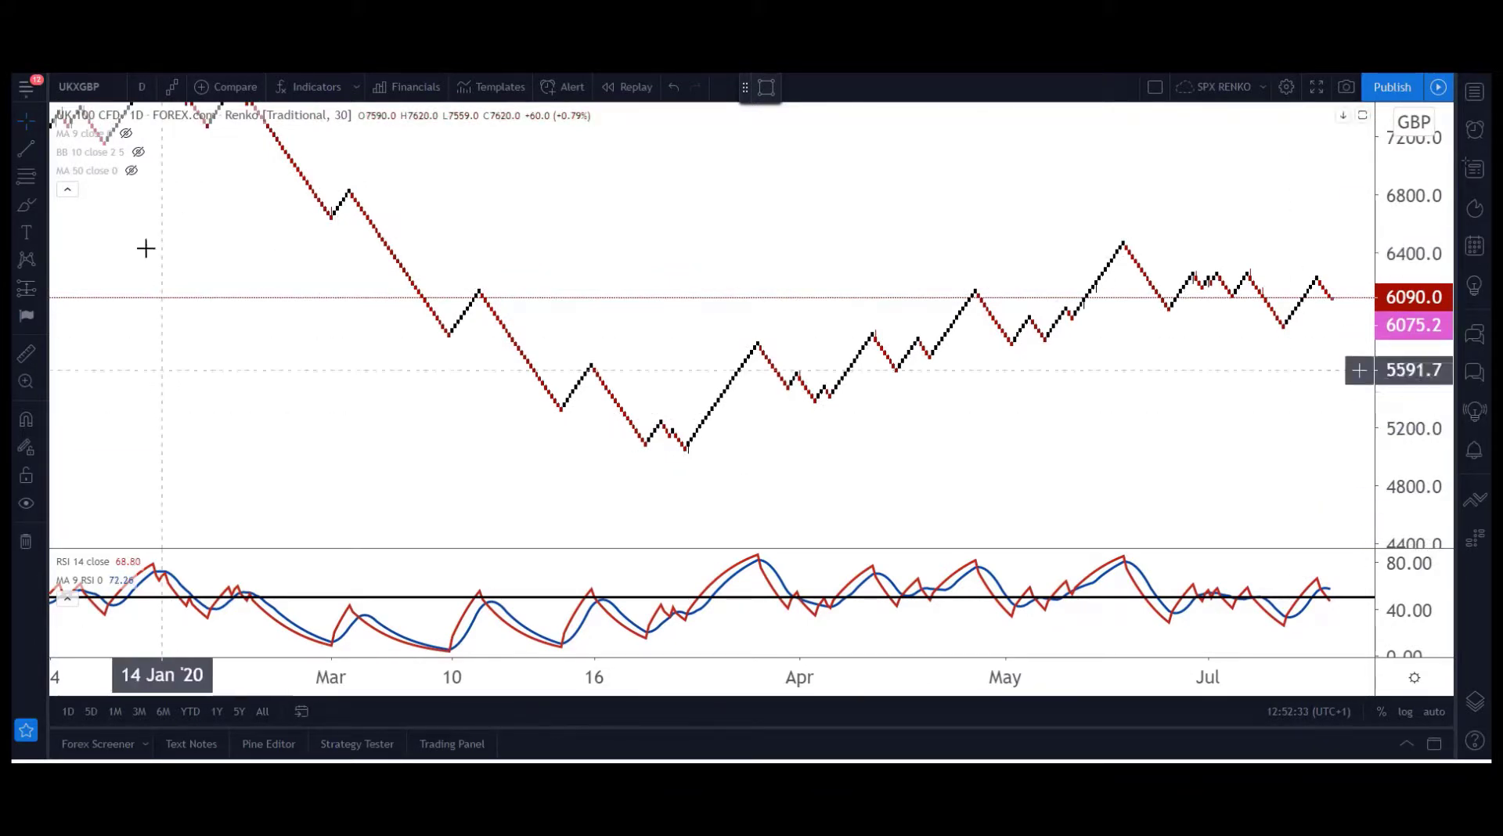
pyautogui.moveTo(1419, 173); pyautogui.dragTo(1425, 241)
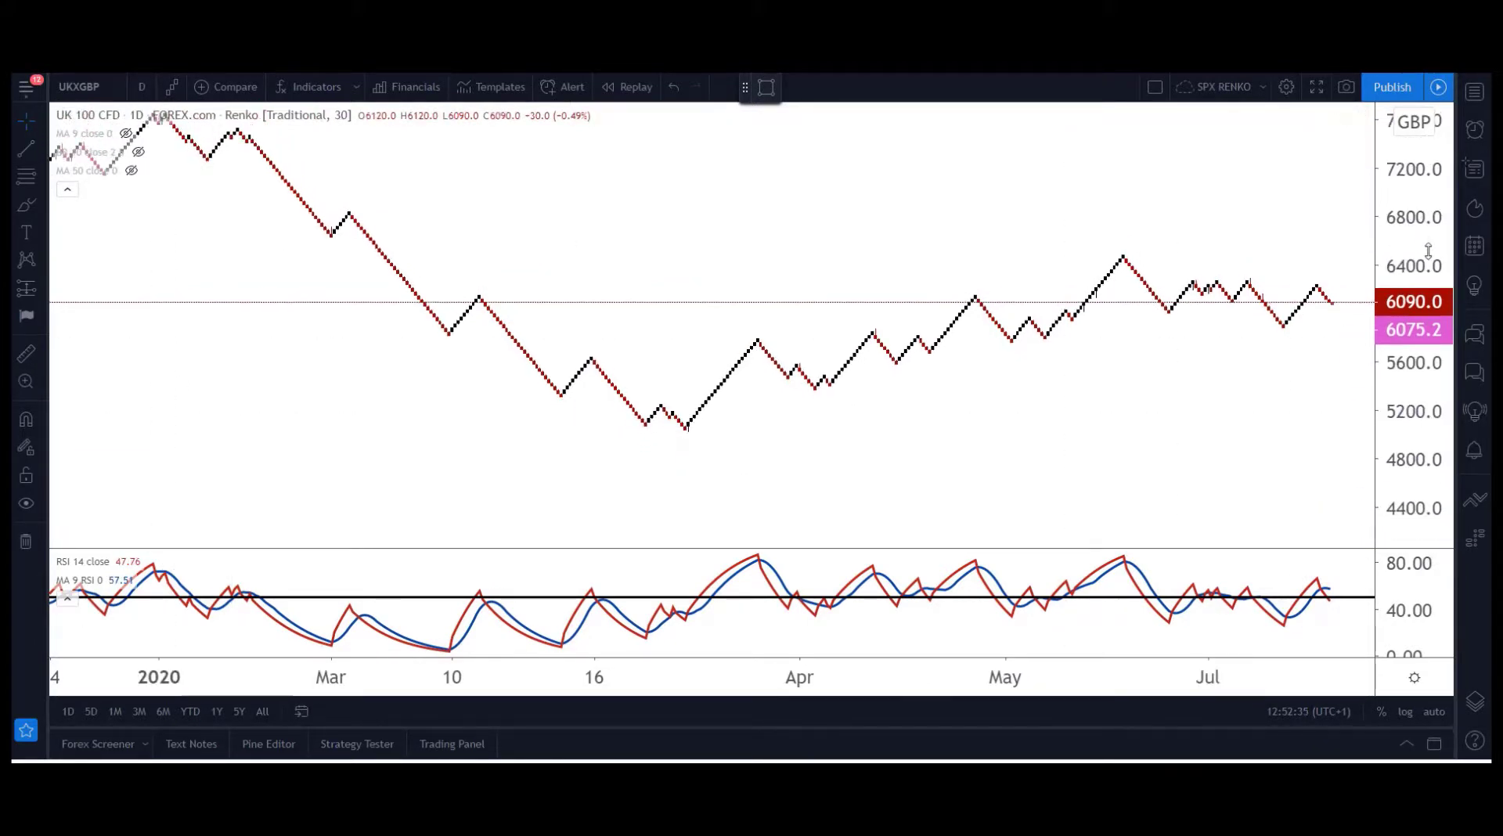
pyautogui.moveTo(1290, 365); pyautogui.dragTo(1278, 443)
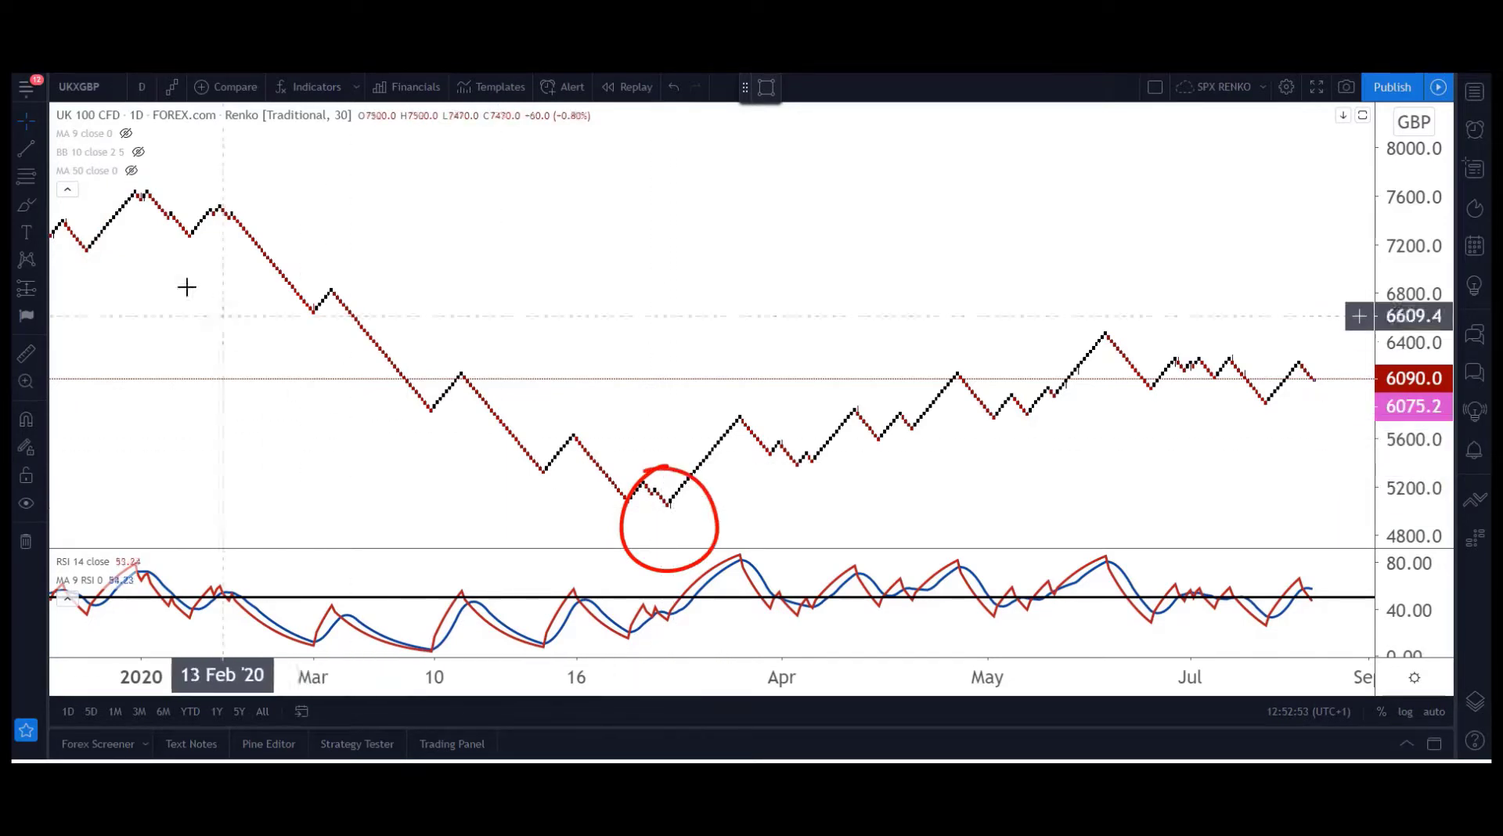
pyautogui.click(26, 180)
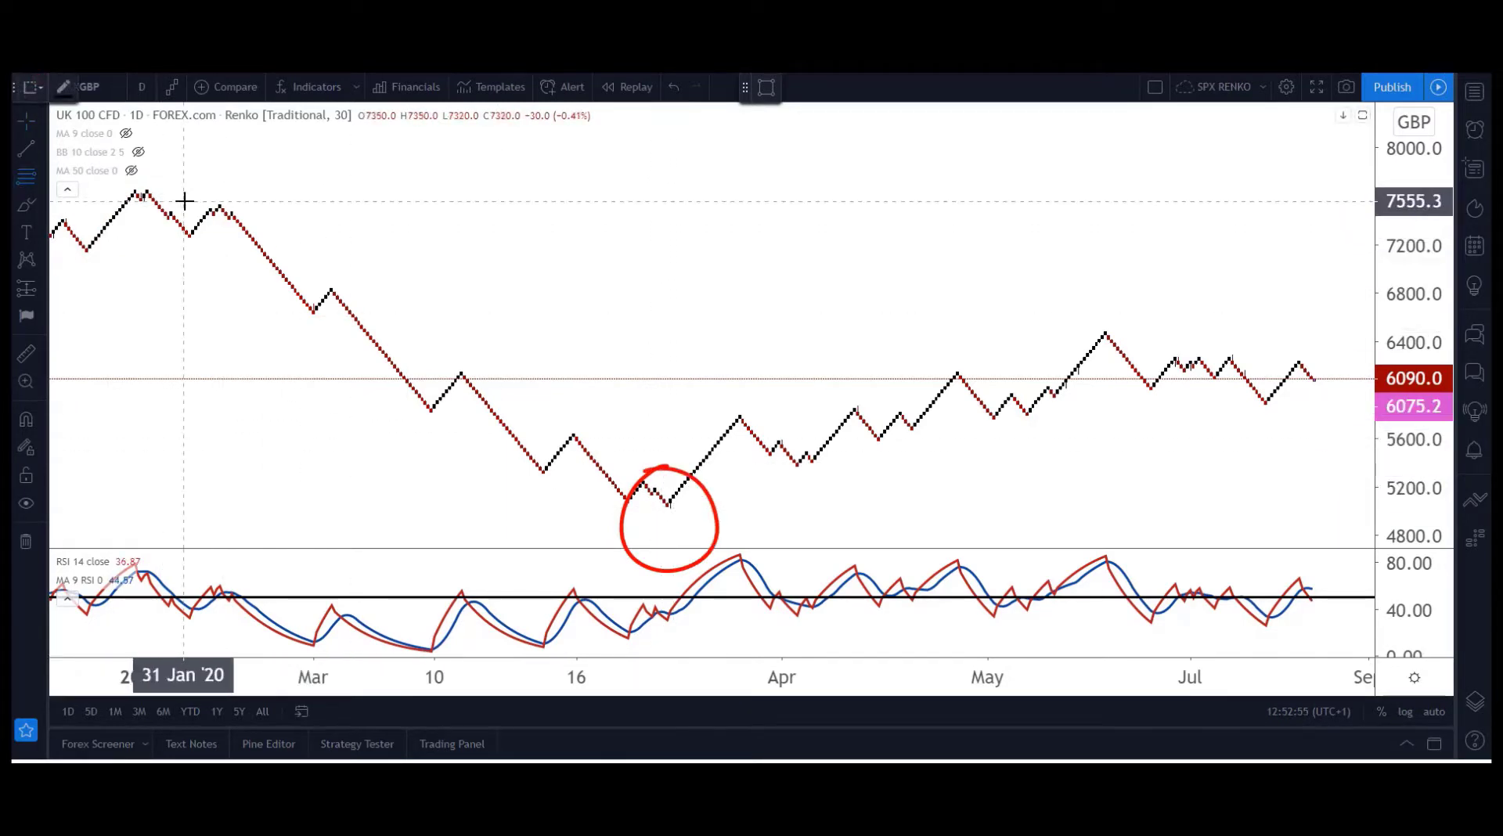
pyautogui.click(134, 191)
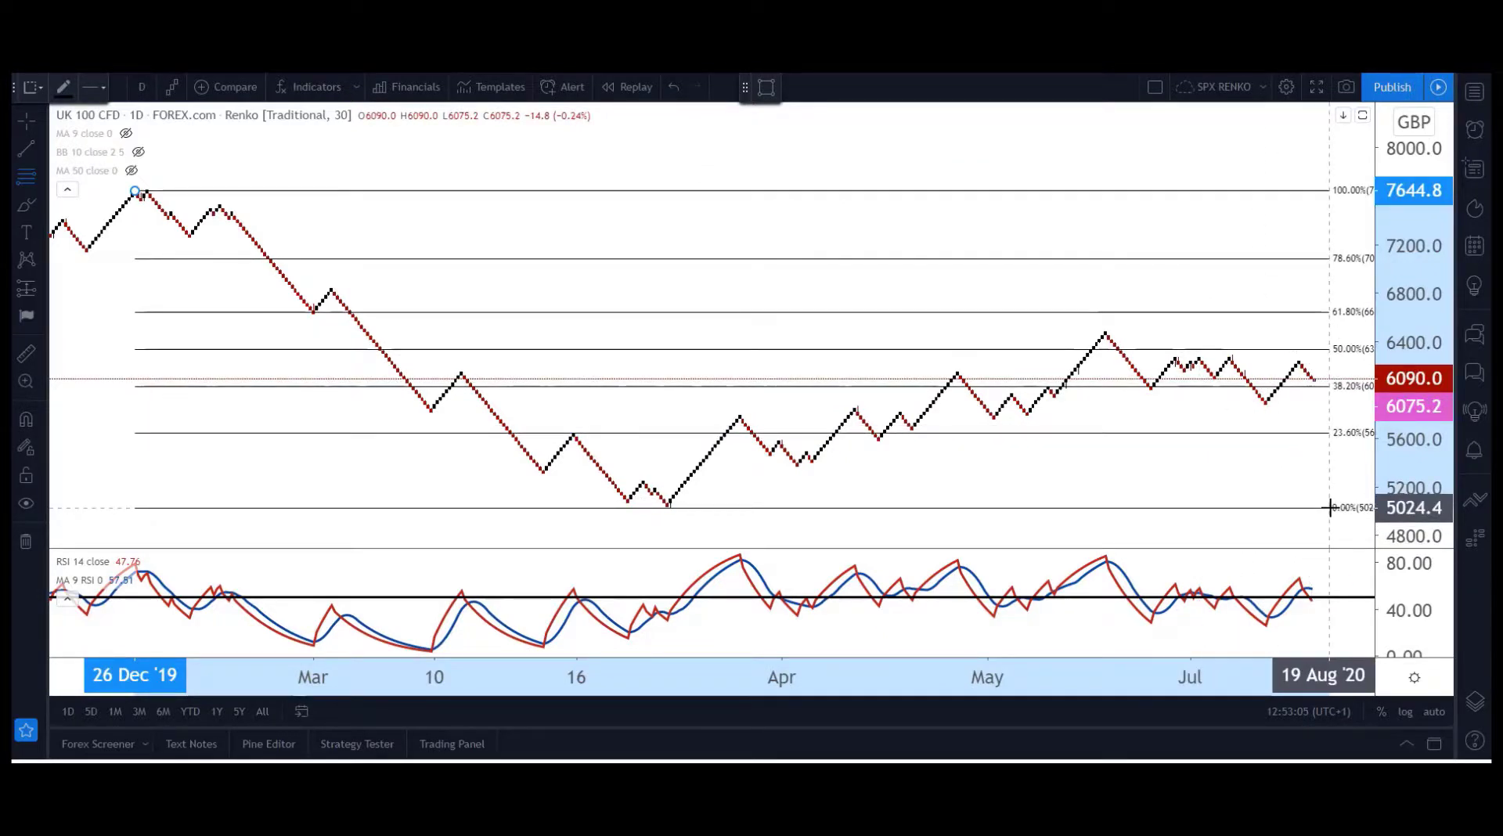
pyautogui.click(1330, 507)
# Draw a second Fib Retracement from the 24 Mar '20 low at 5037.2 to 21 Aug '20 at 6488.0.
pyautogui.moveTo(1275, 533); pyautogui.dragTo(1220, 533)
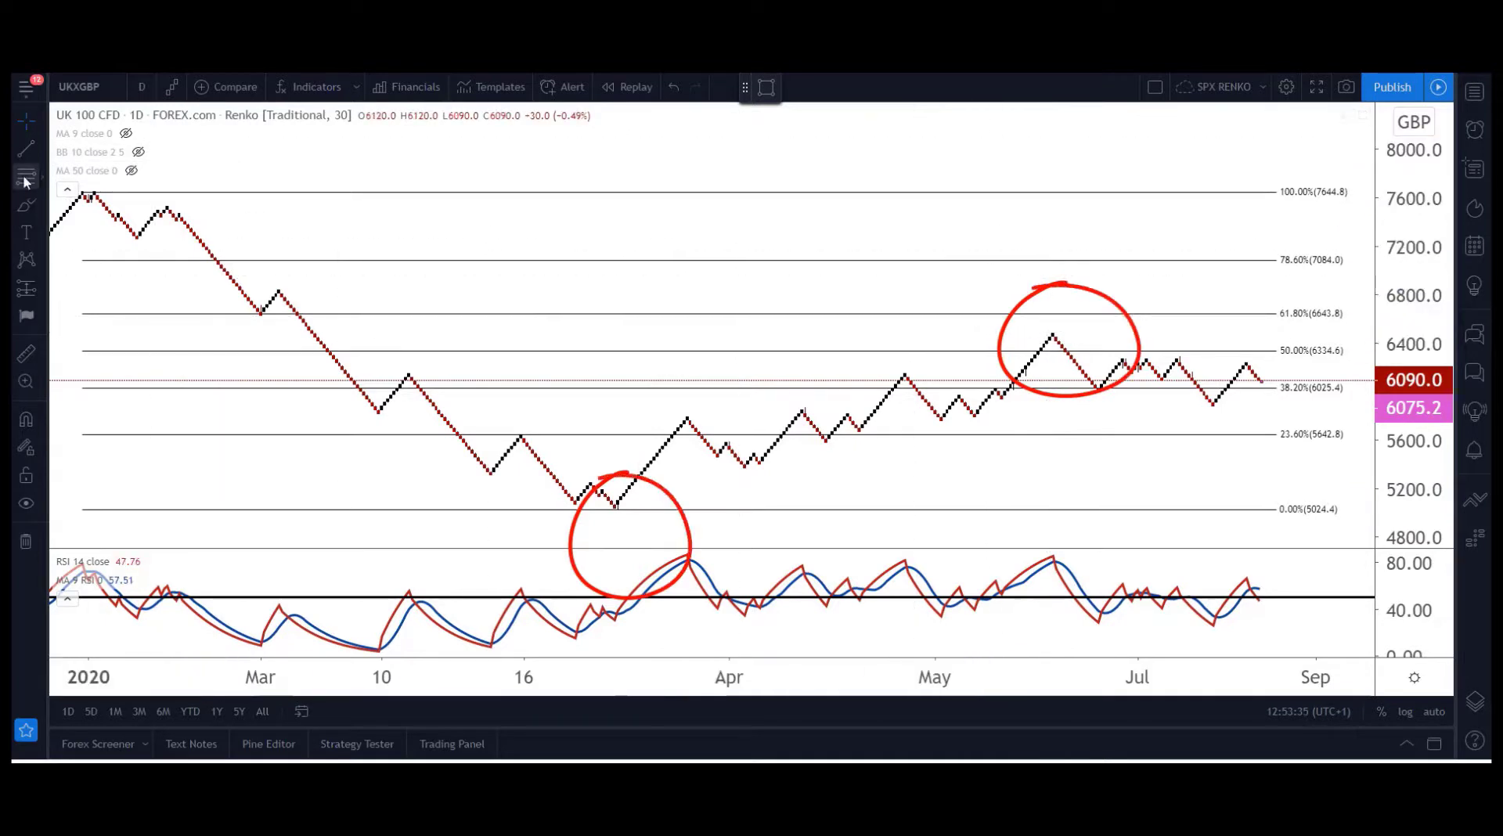
pyautogui.click(618, 507)
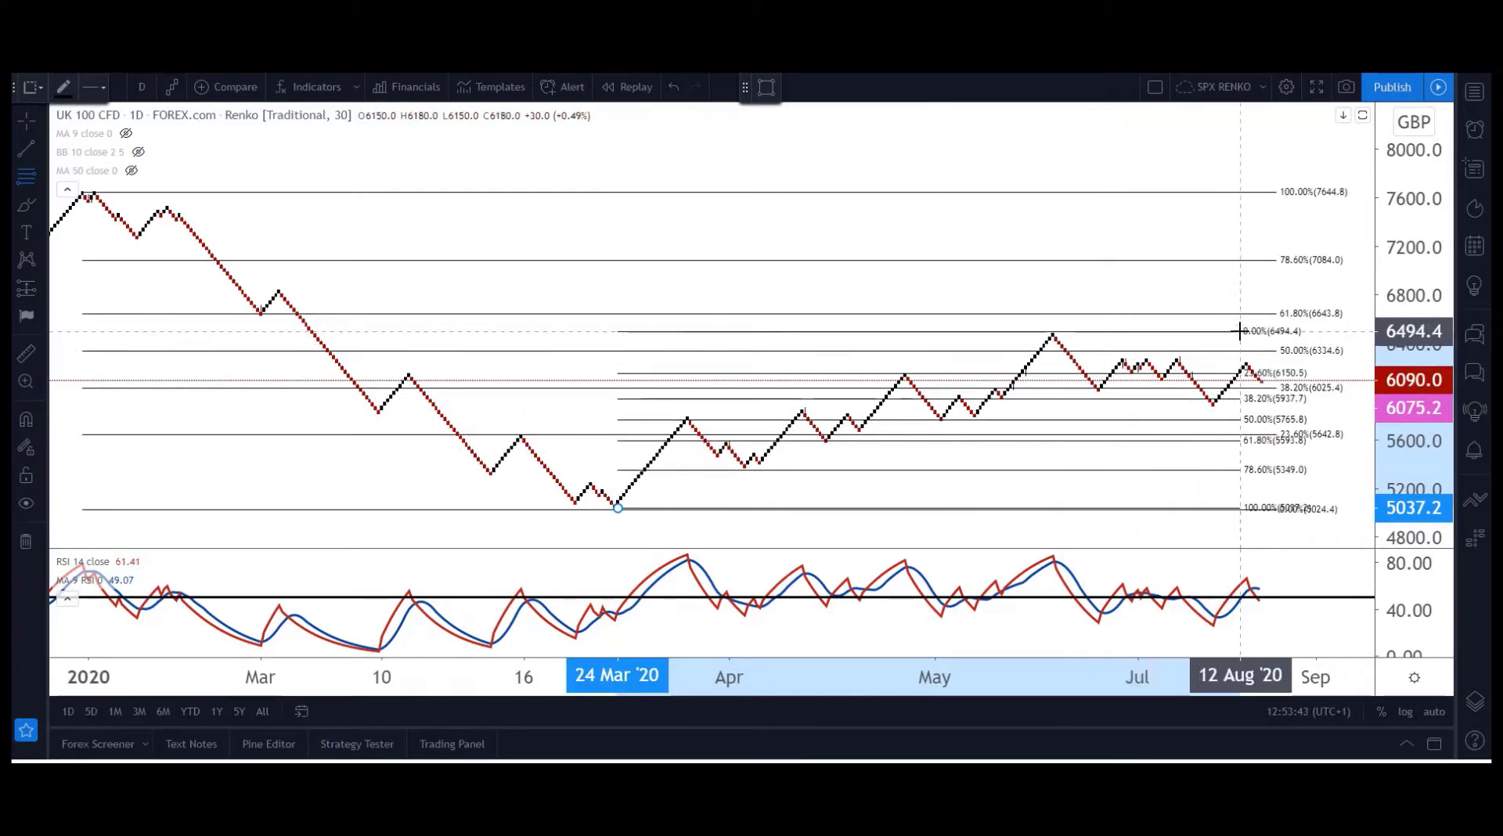
pyautogui.click(1281, 332)
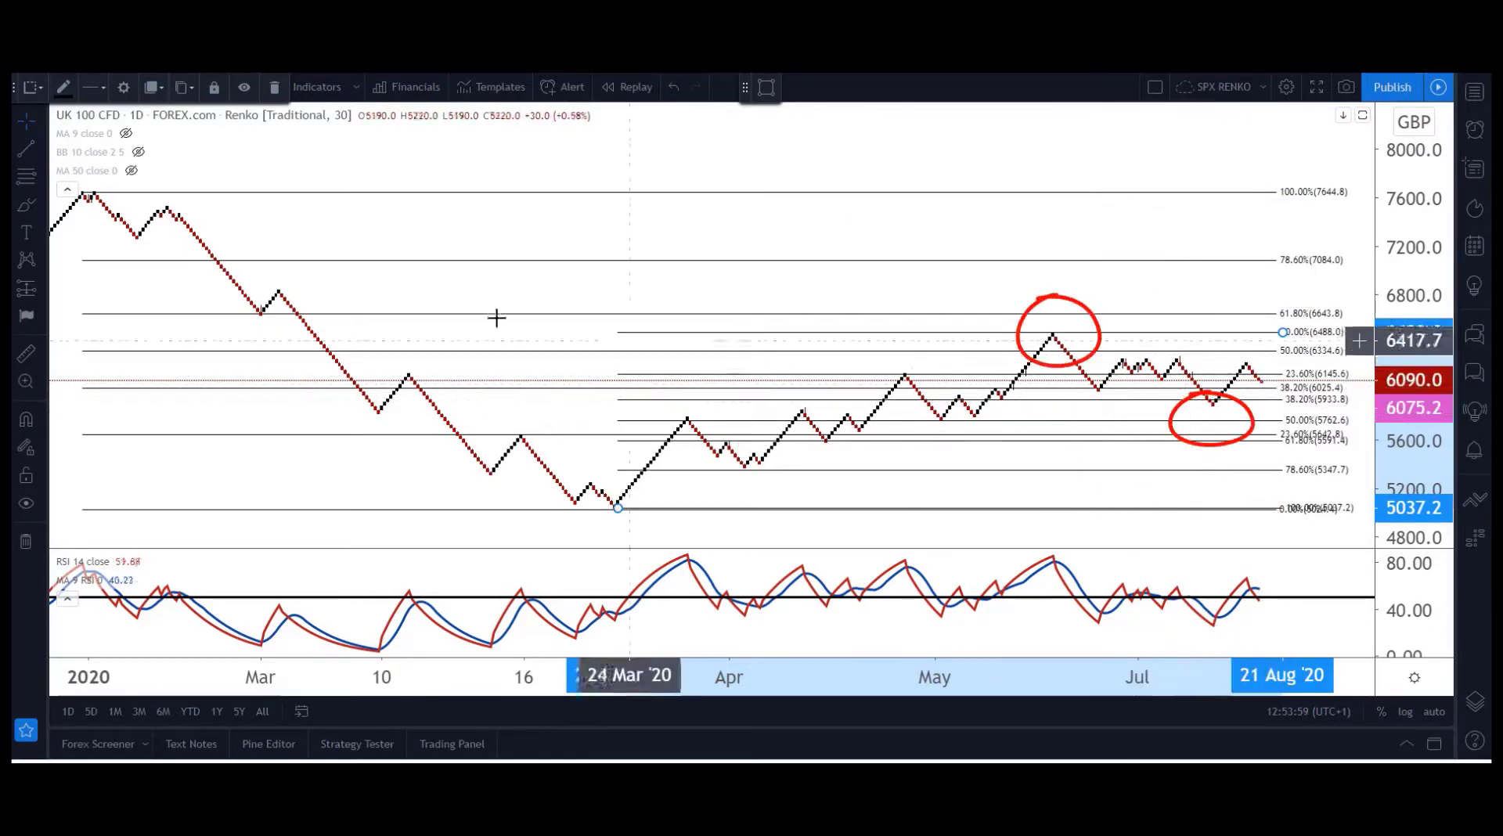
# Draw a third Fib Retracement from the 8 Jun '20 high at 6494.4 to 26 Aug '20 at 5880.8.
pyautogui.click(26, 179)
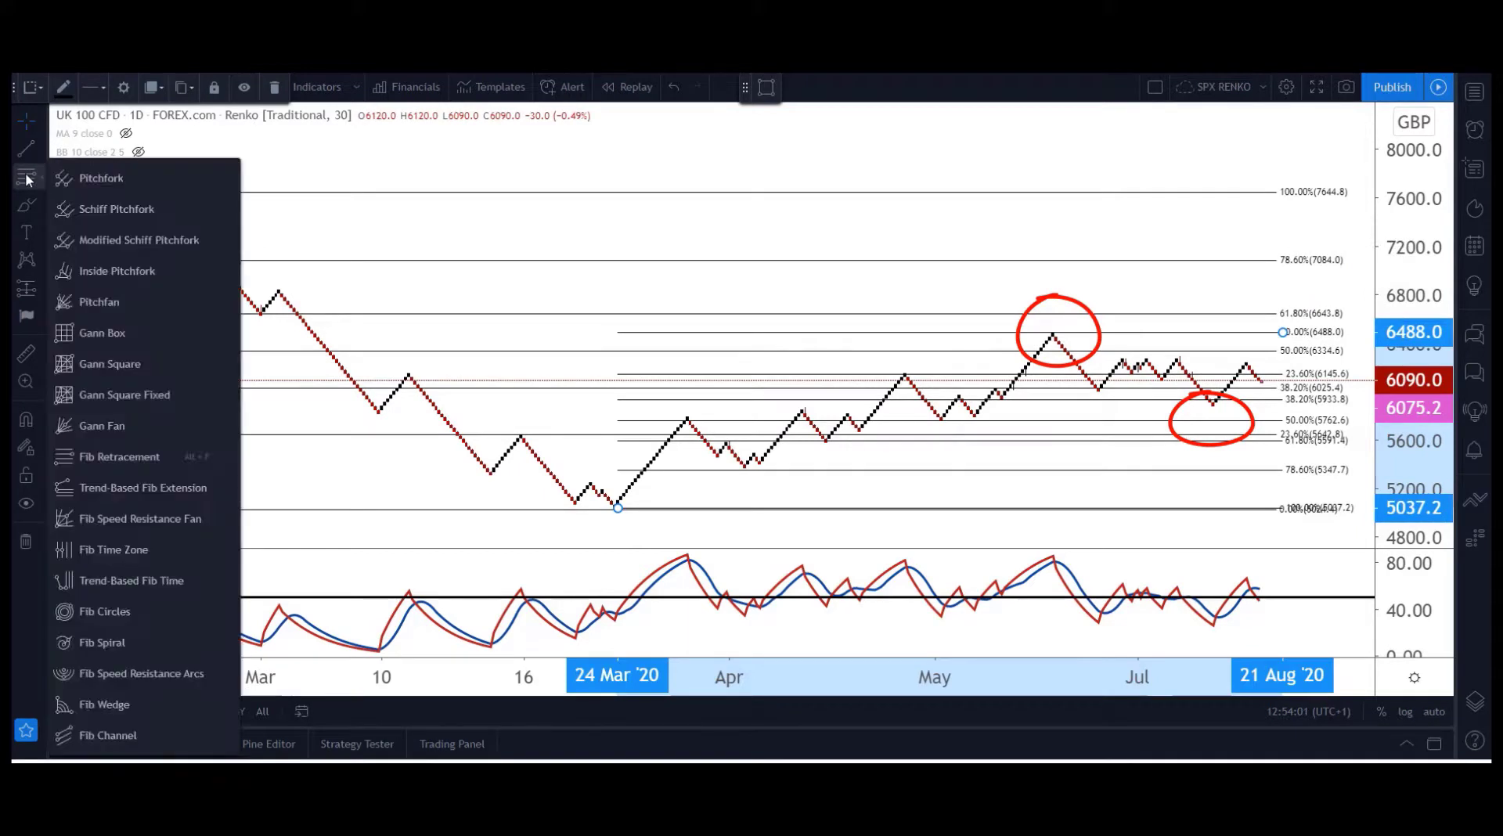
pyautogui.click(26, 179)
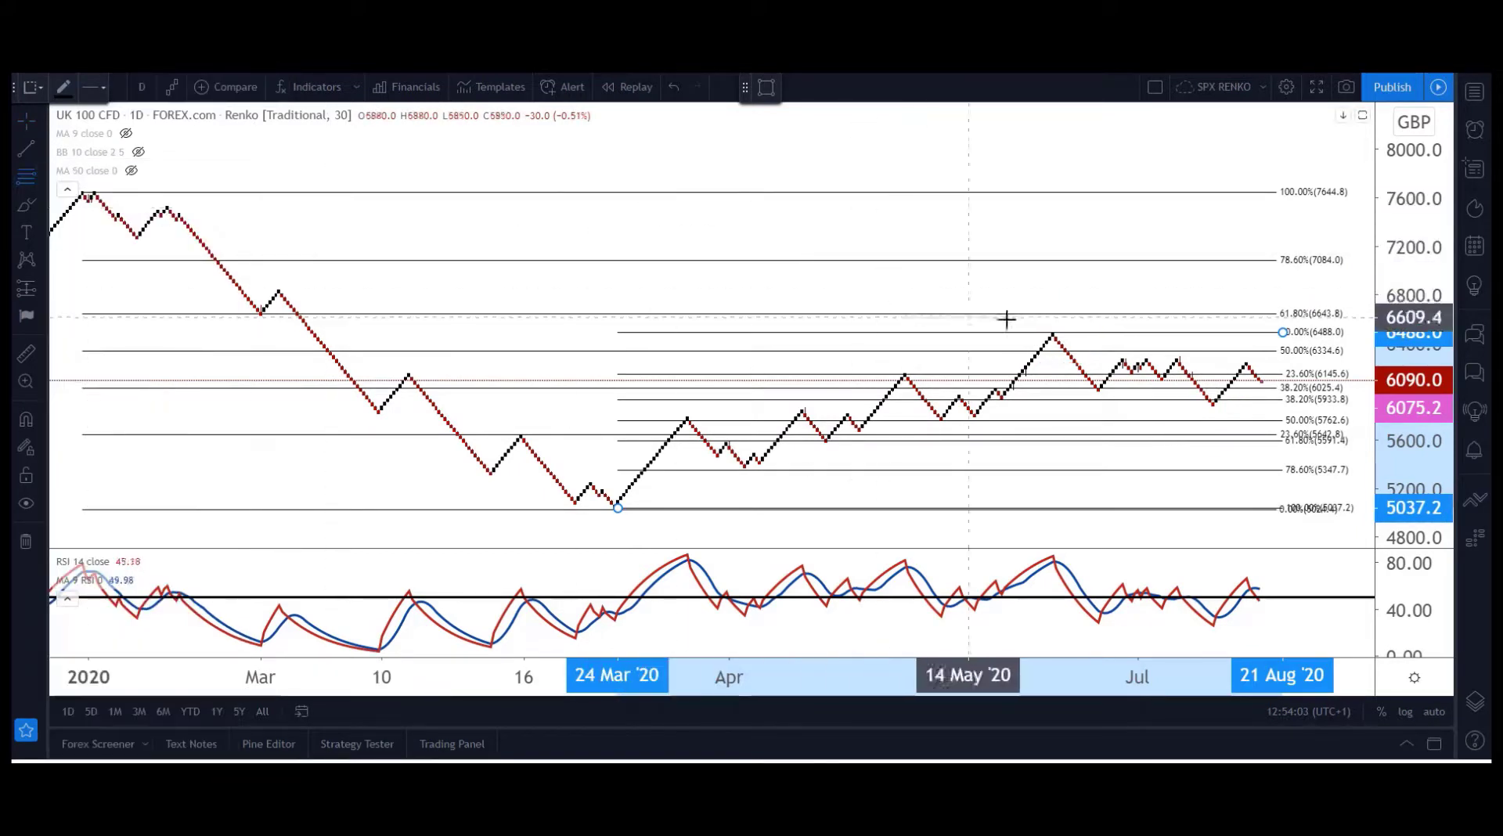
pyautogui.click(1051, 331)
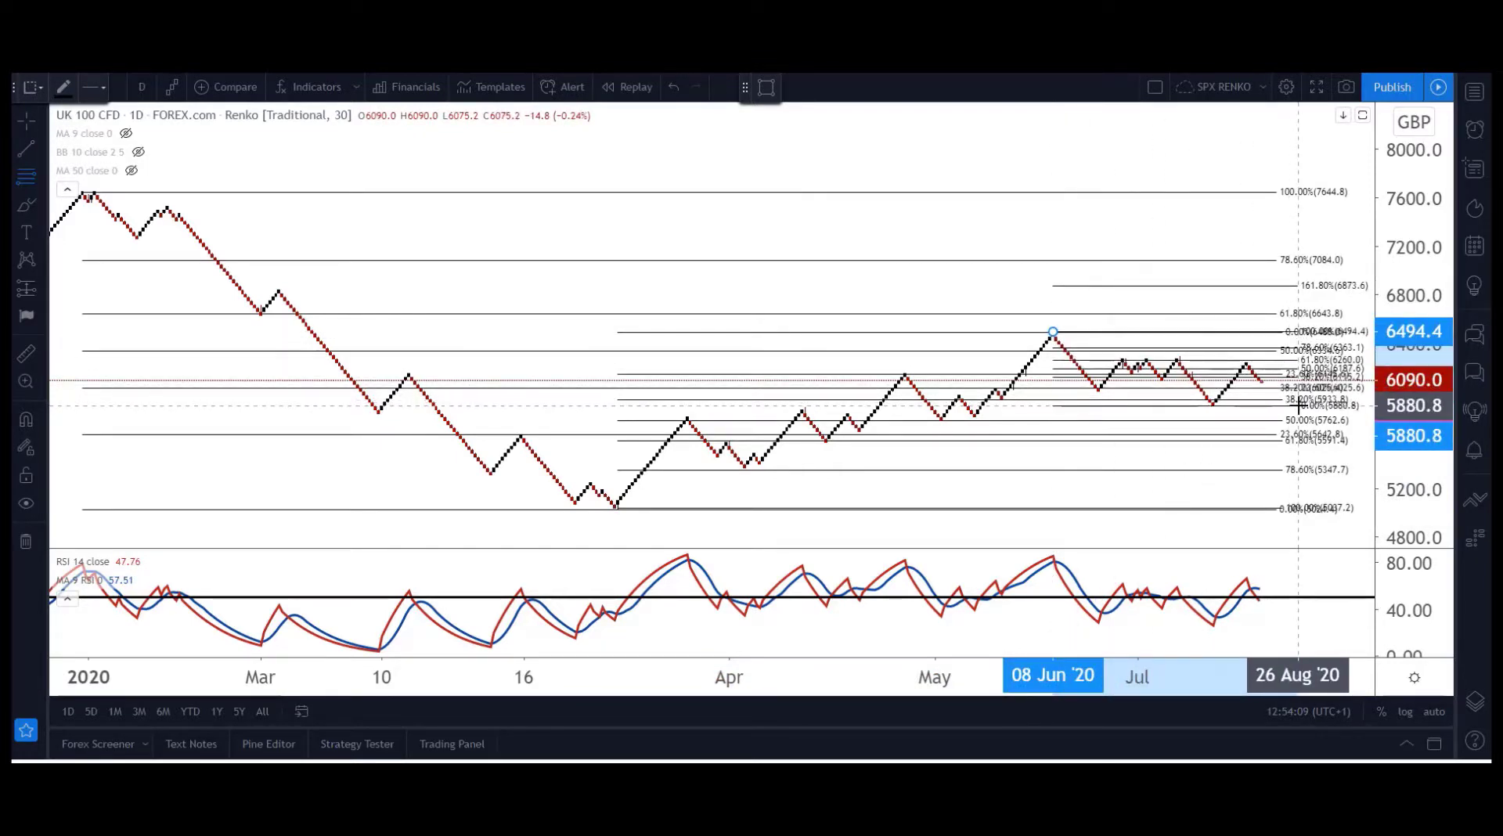
pyautogui.click(1298, 404)
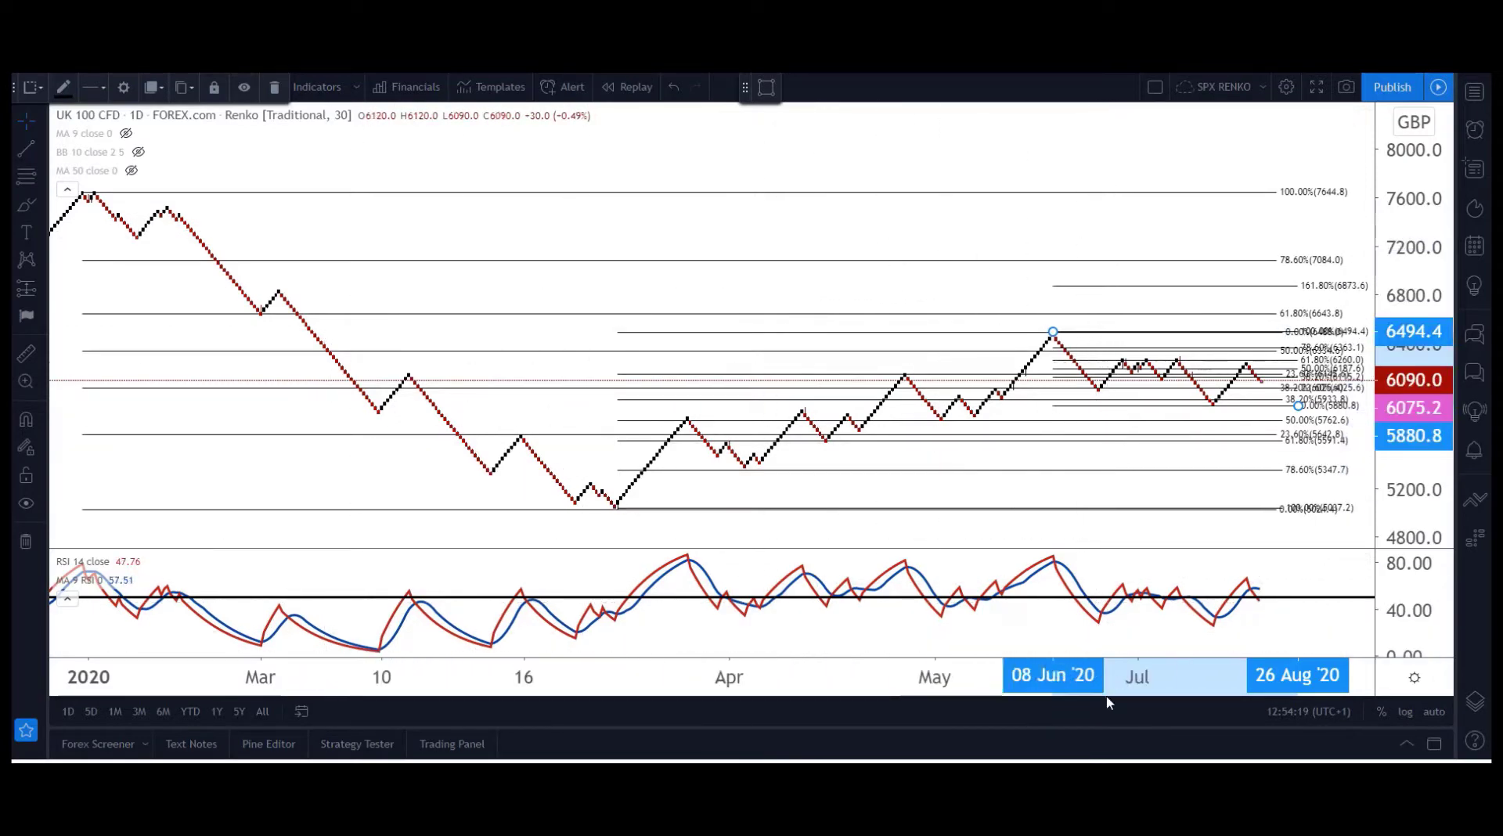
# Enlarge the time and price scales around May to August to examine how the three retracements' levels overlap.
pyautogui.moveTo(1100, 687); pyautogui.dragTo(571, 758)
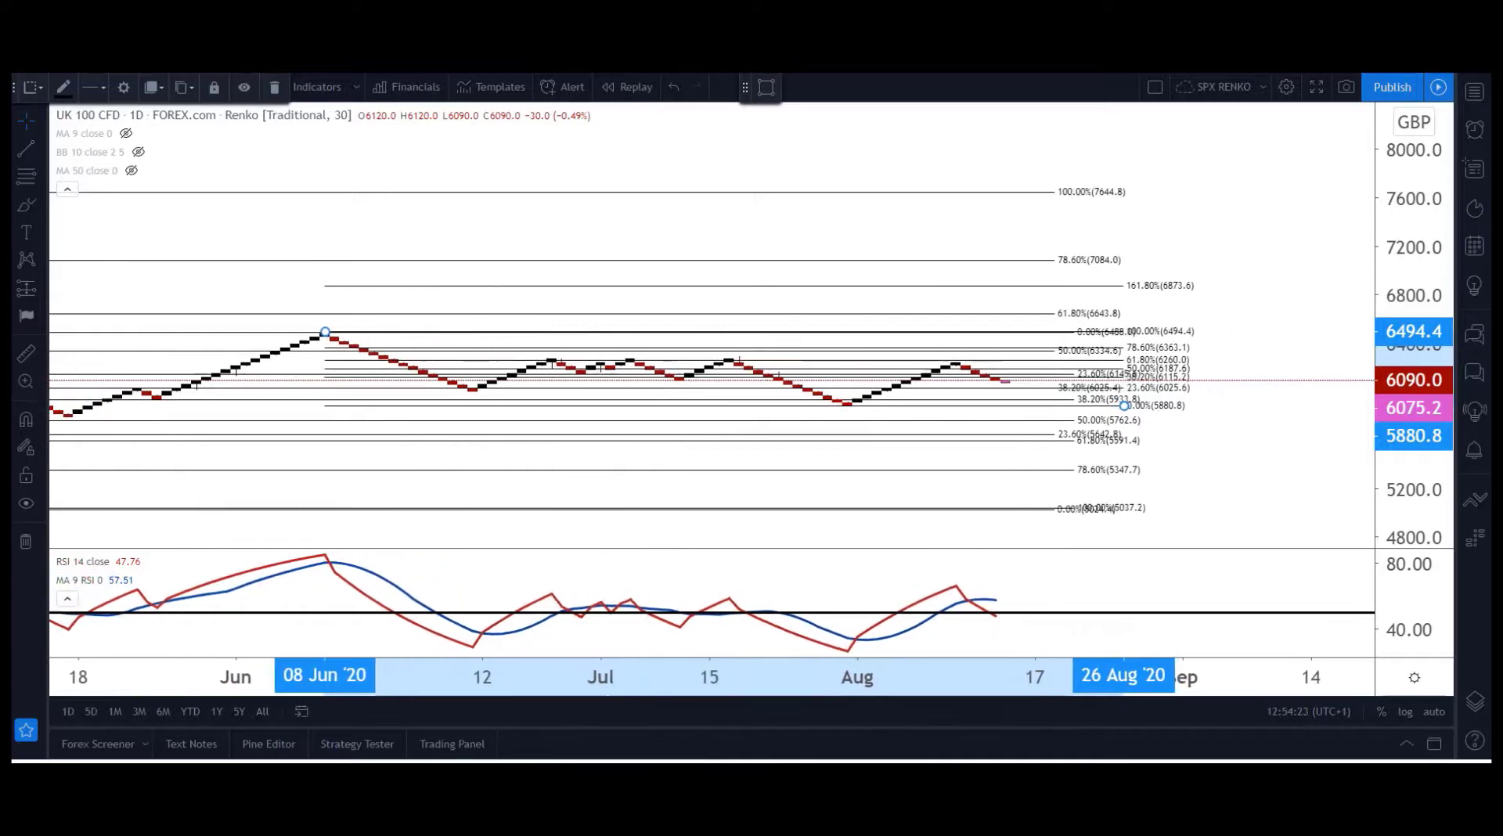
pyautogui.moveTo(1409, 399); pyautogui.dragTo(1391, 100)
pyautogui.moveTo(1305, 352); pyautogui.dragTo(1308, 248)
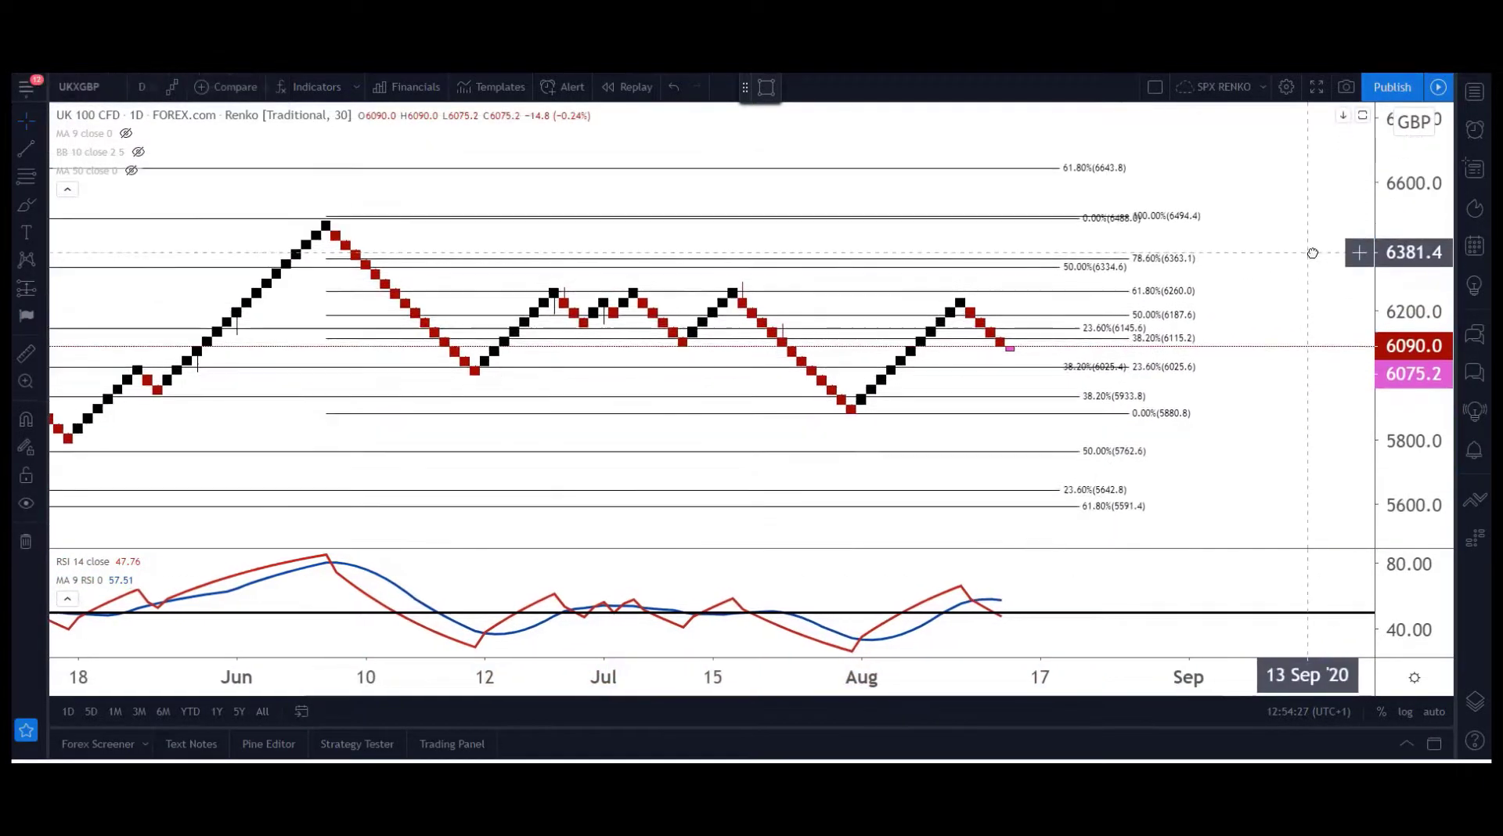
pyautogui.moveTo(1421, 398); pyautogui.dragTo(1432, 324)
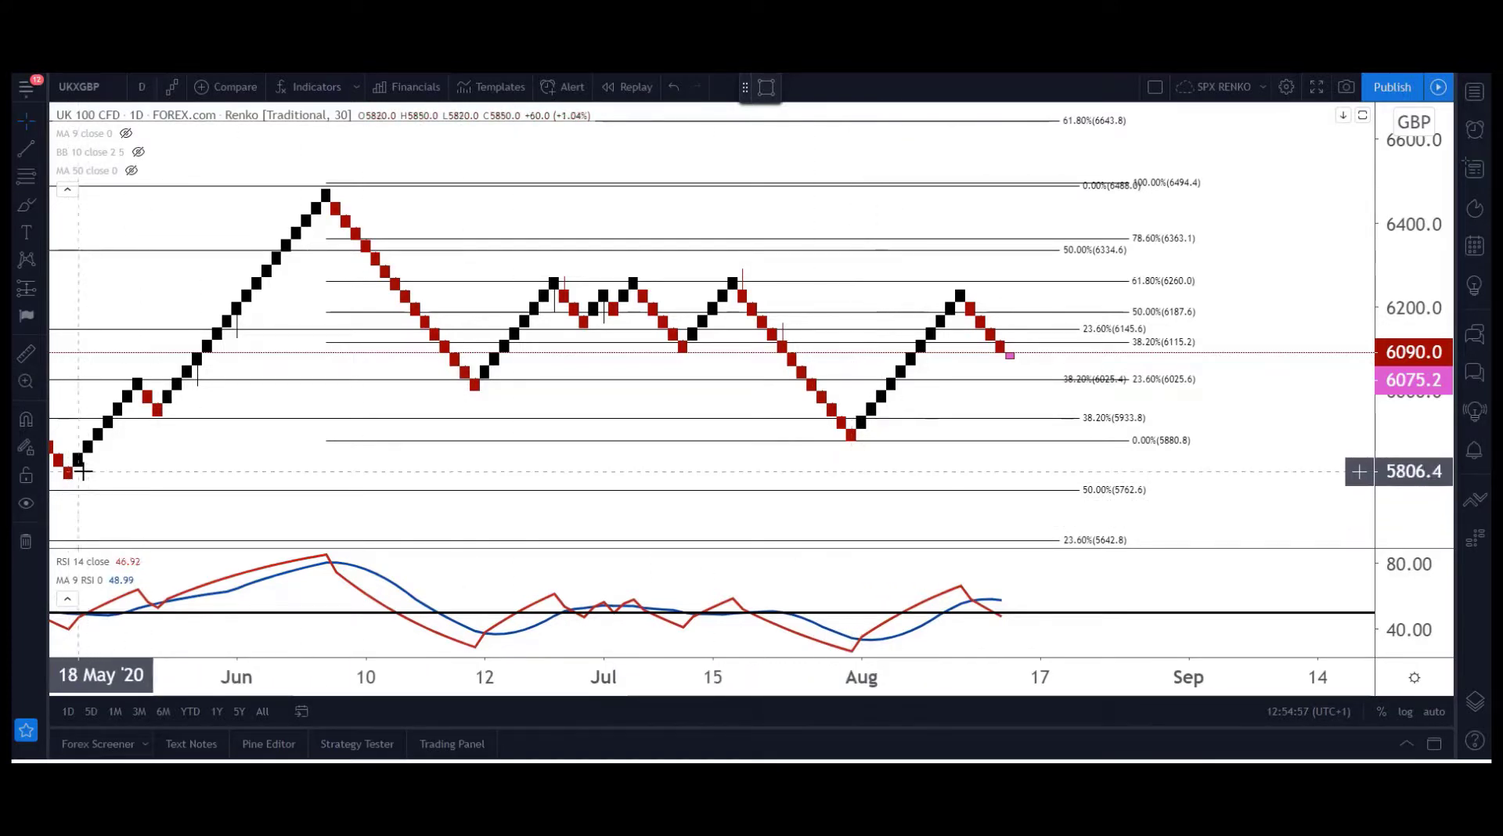
pyautogui.scroll(-3, 548, 685)
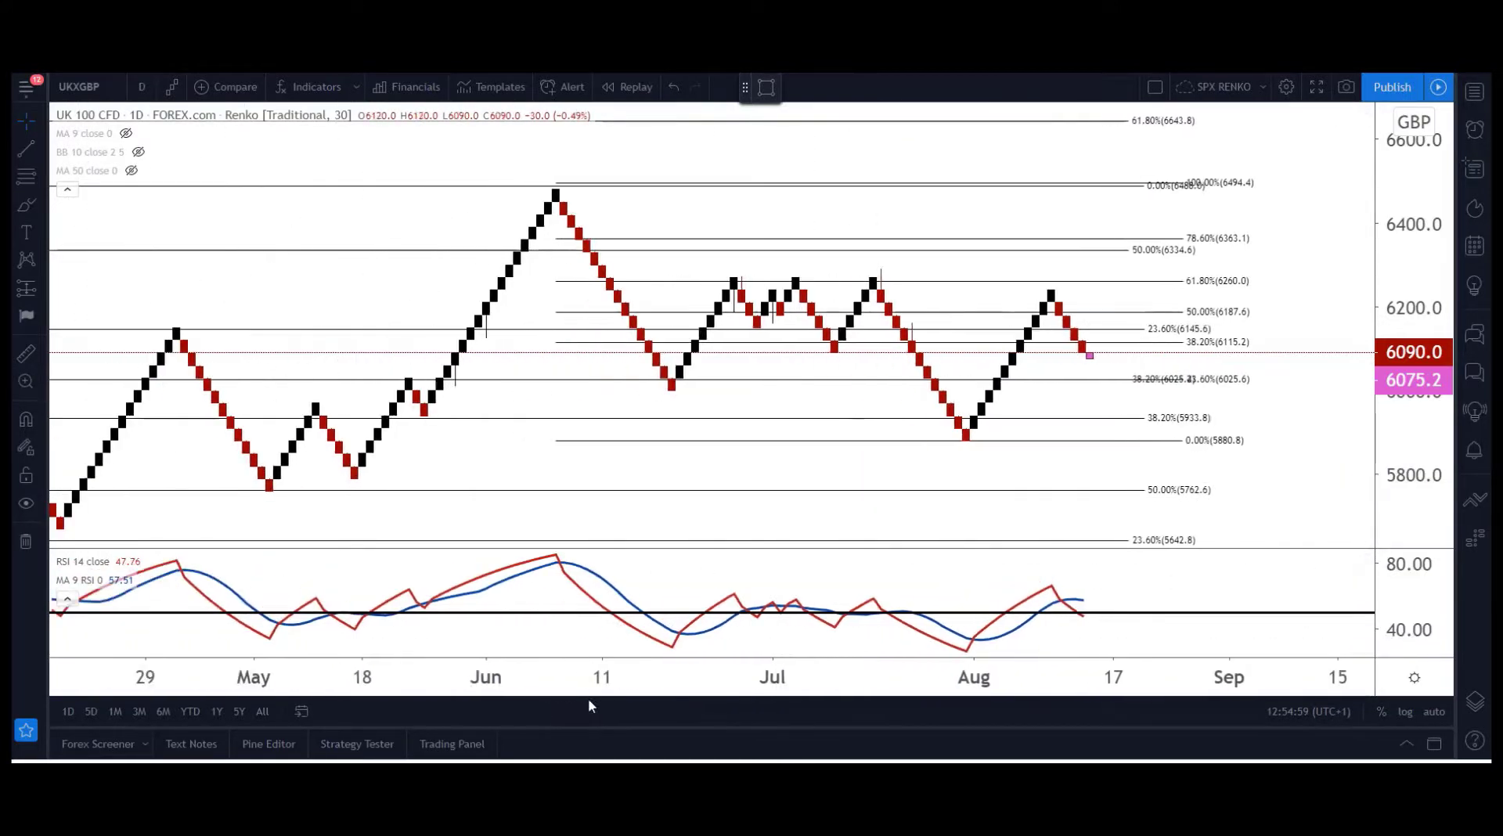
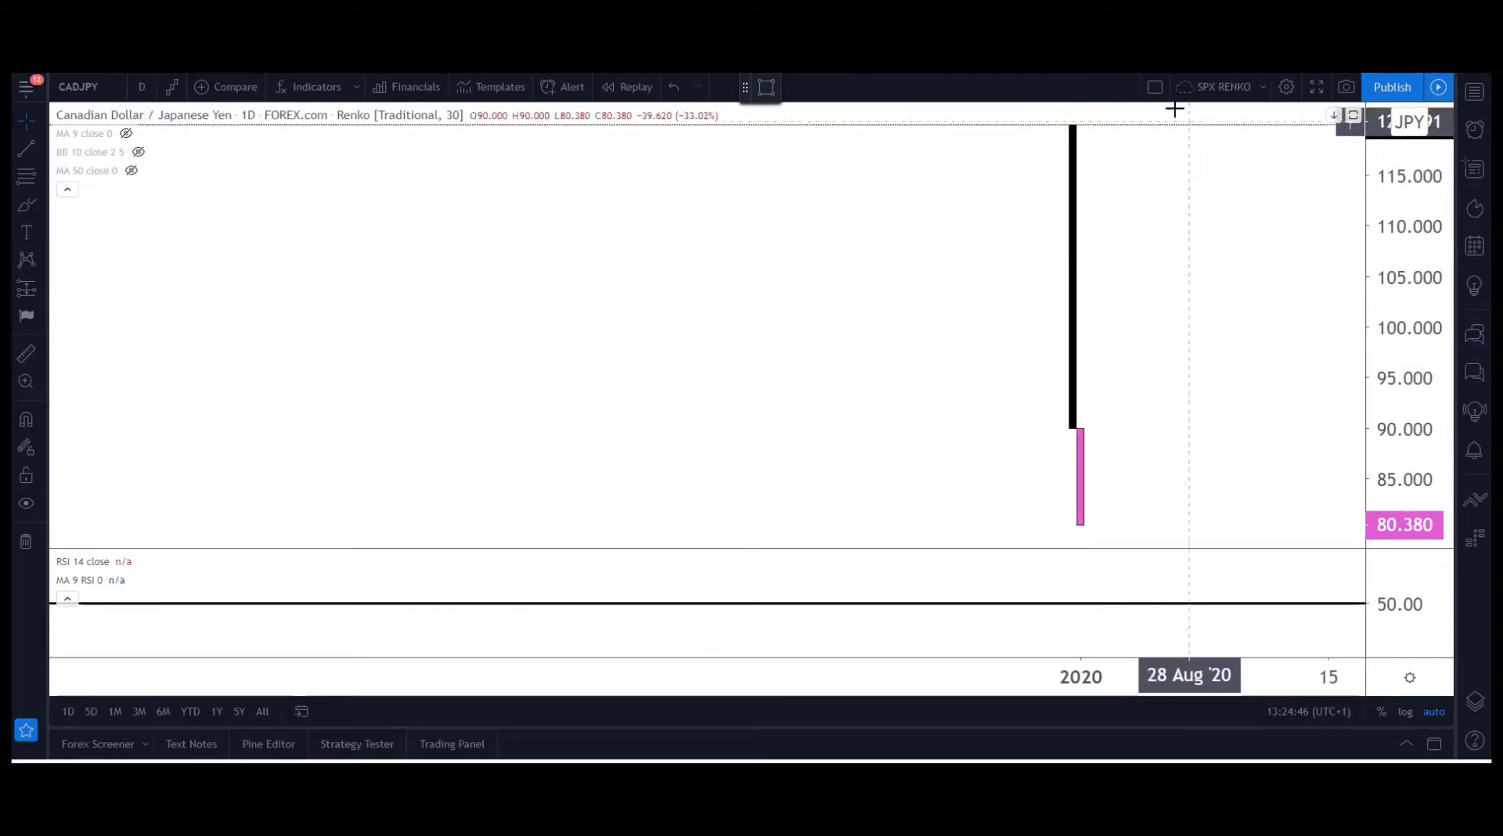
# Split the layout into two side-by-side charts for CADJPY.
pyautogui.click(1150, 86)
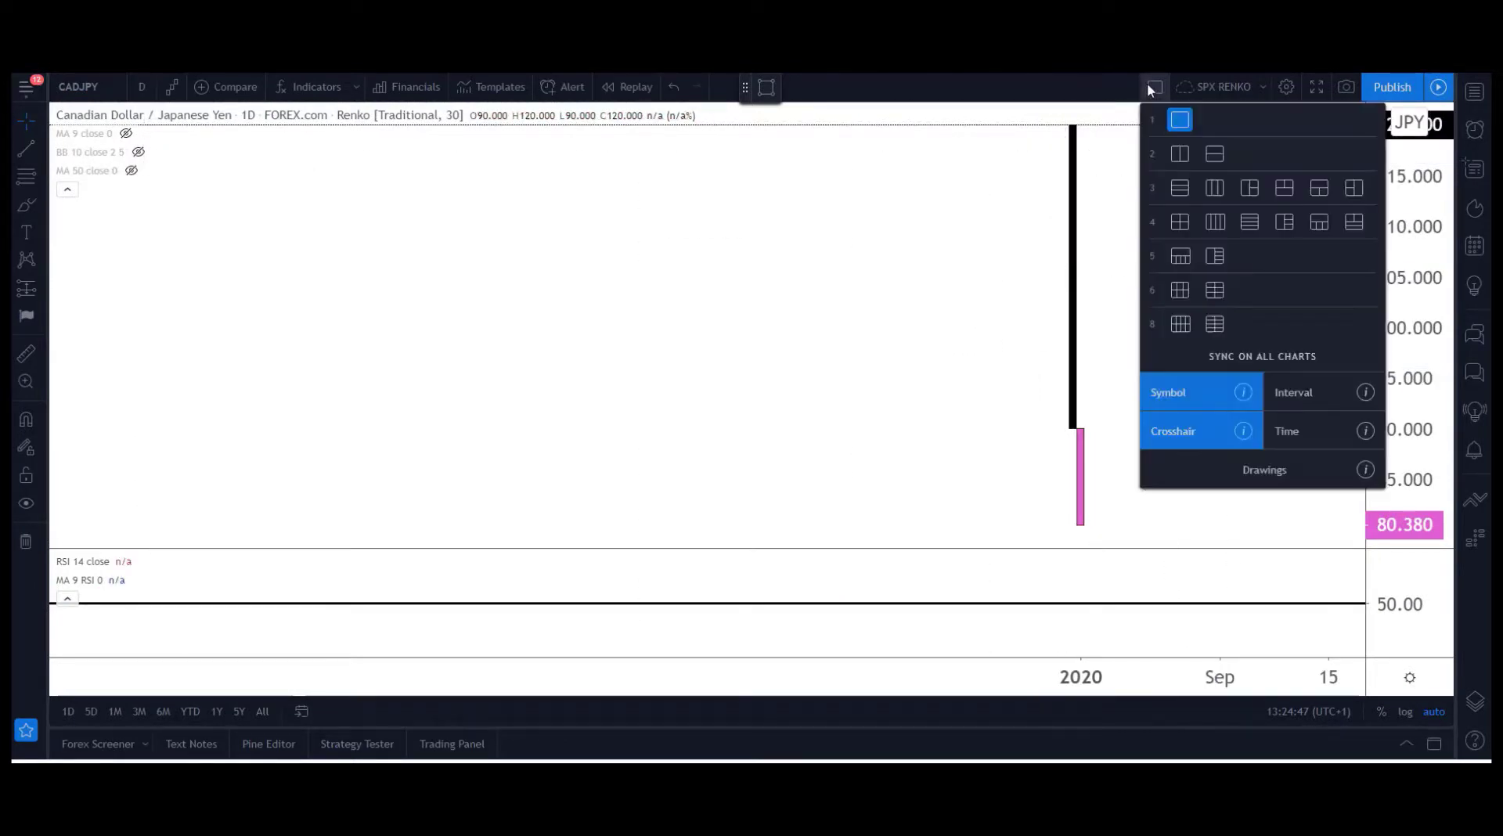
pyautogui.click(1179, 155)
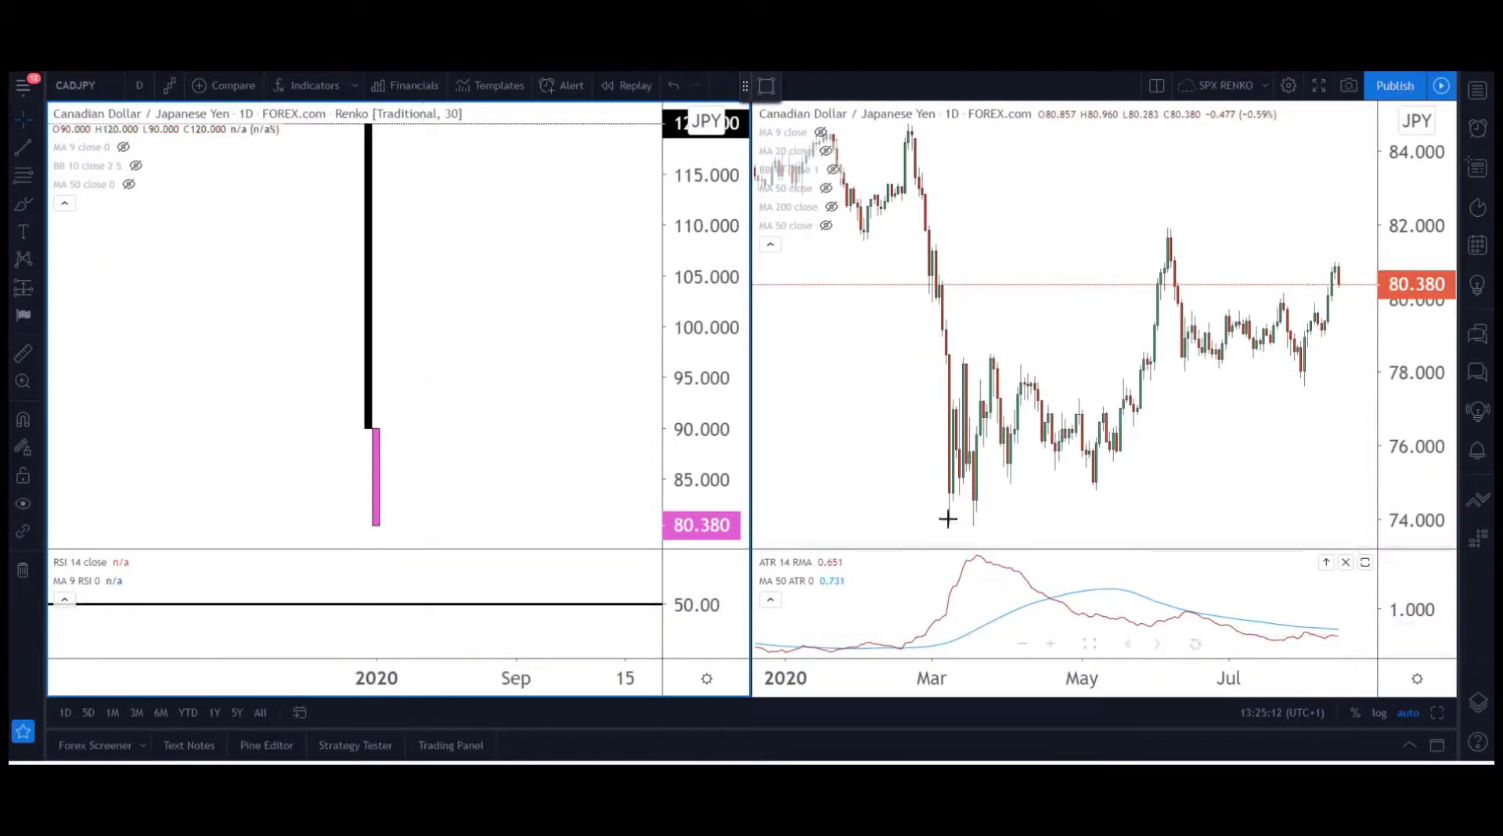
# Set the CADJPY Renko chart's Traditional box size to 0.2 and collapse its indicator legend.
pyautogui.rightClick(370, 175)
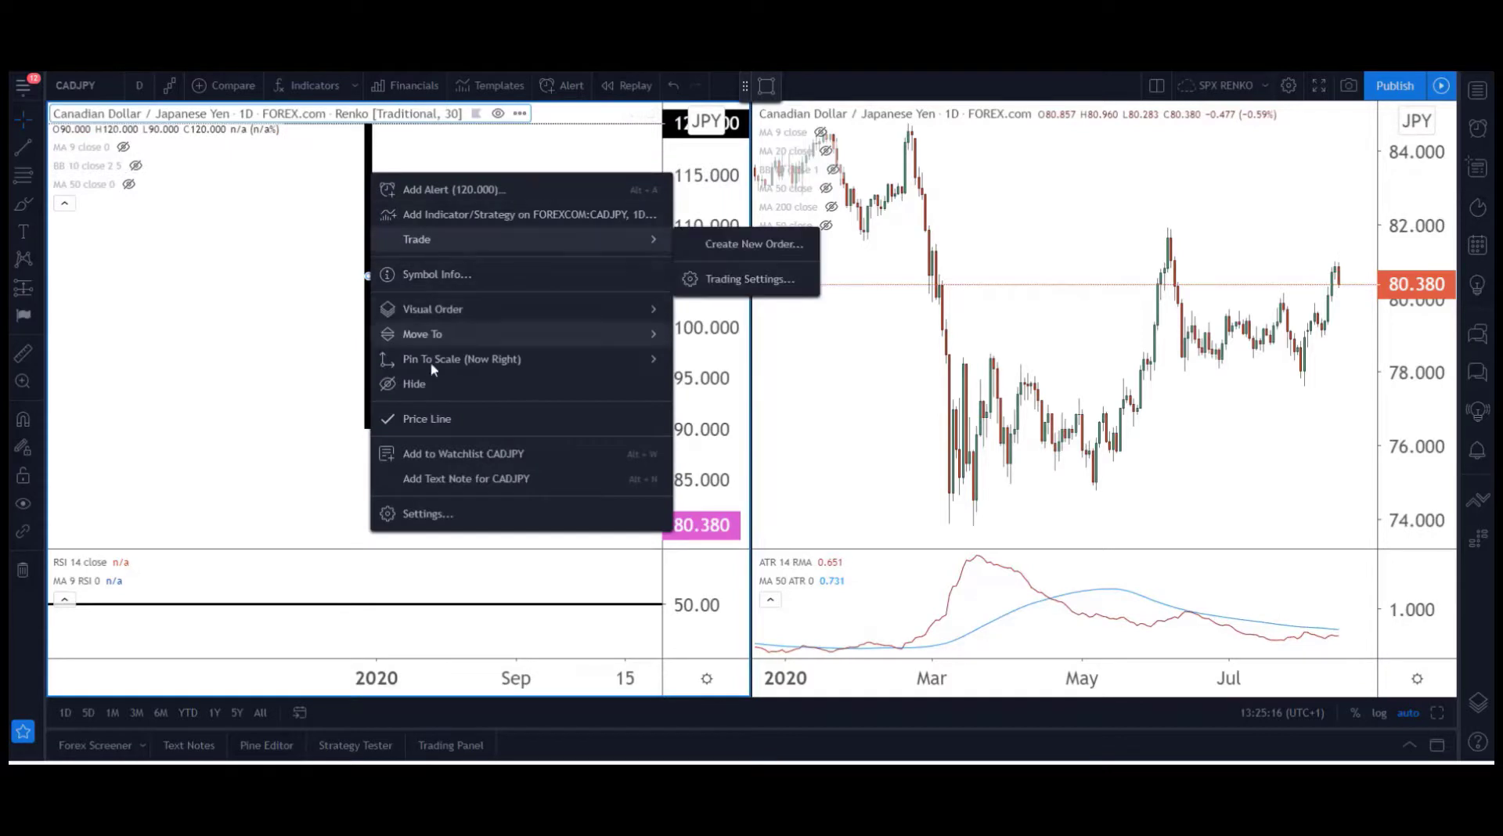
pyautogui.click(429, 512)
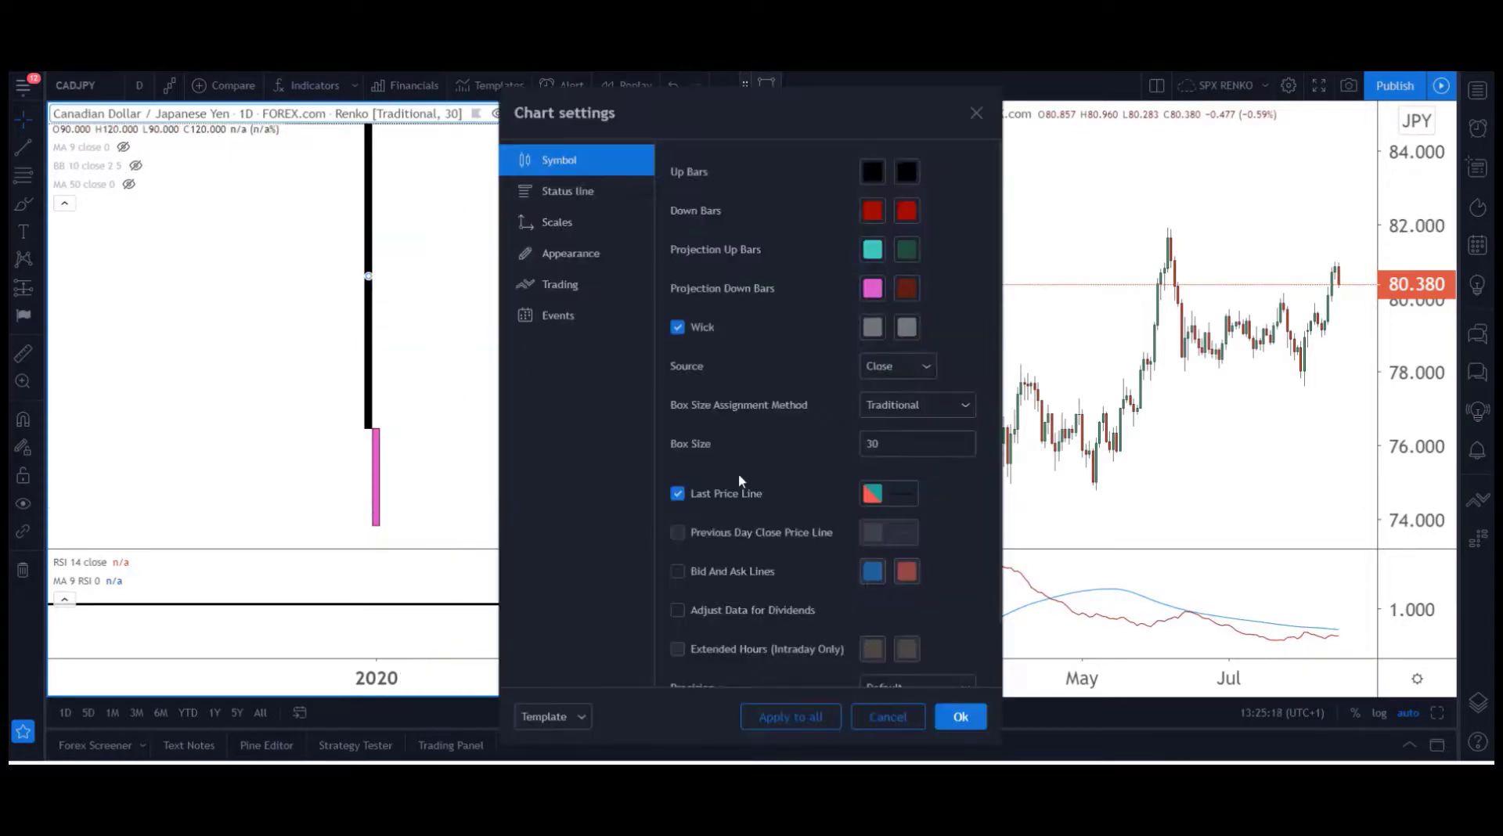
pyautogui.click(889, 443)
pyautogui.click(950, 720)
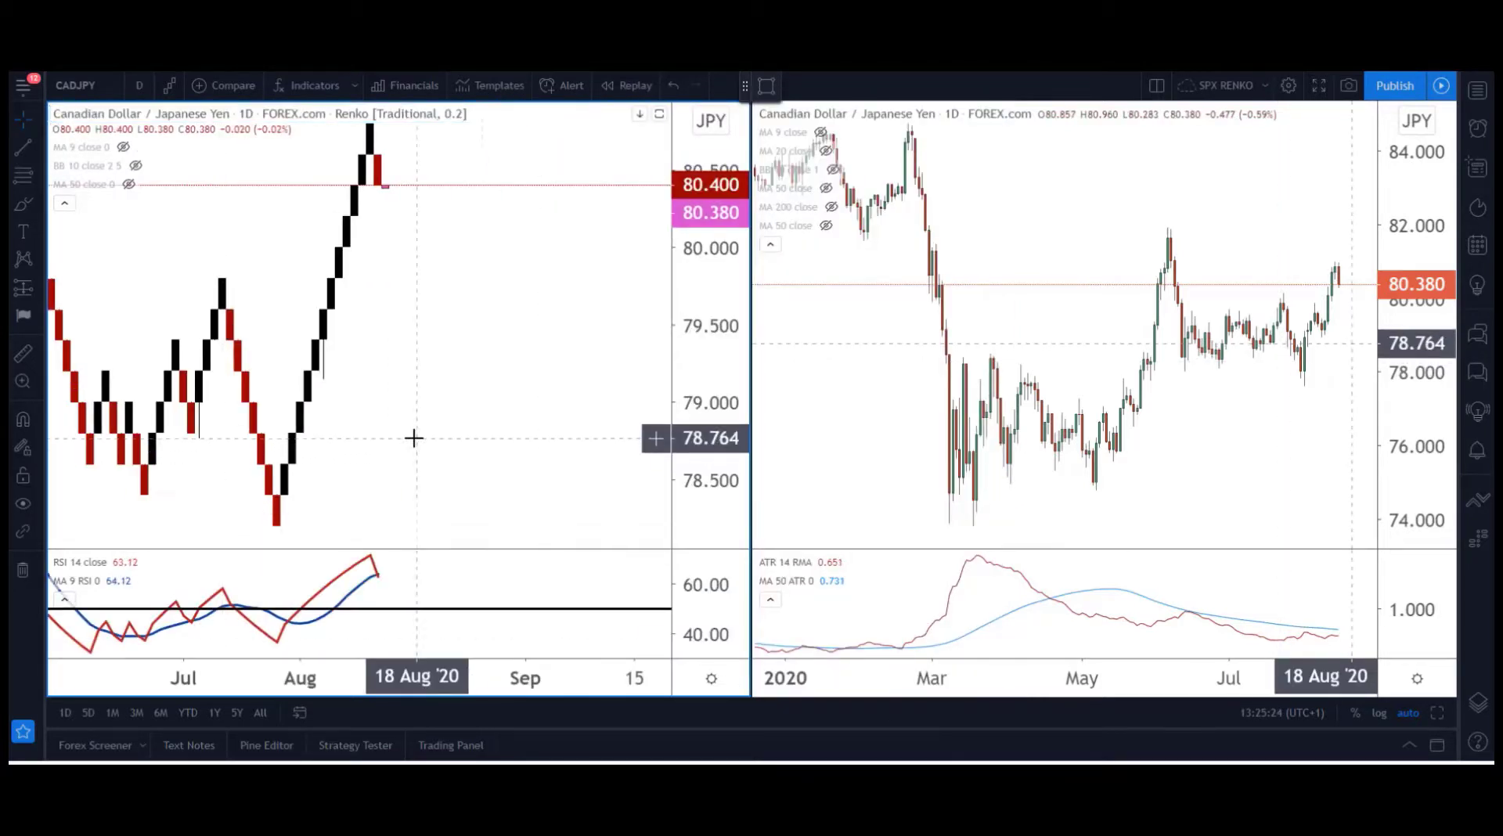
pyautogui.moveTo(414, 438); pyautogui.dragTo(638, 430)
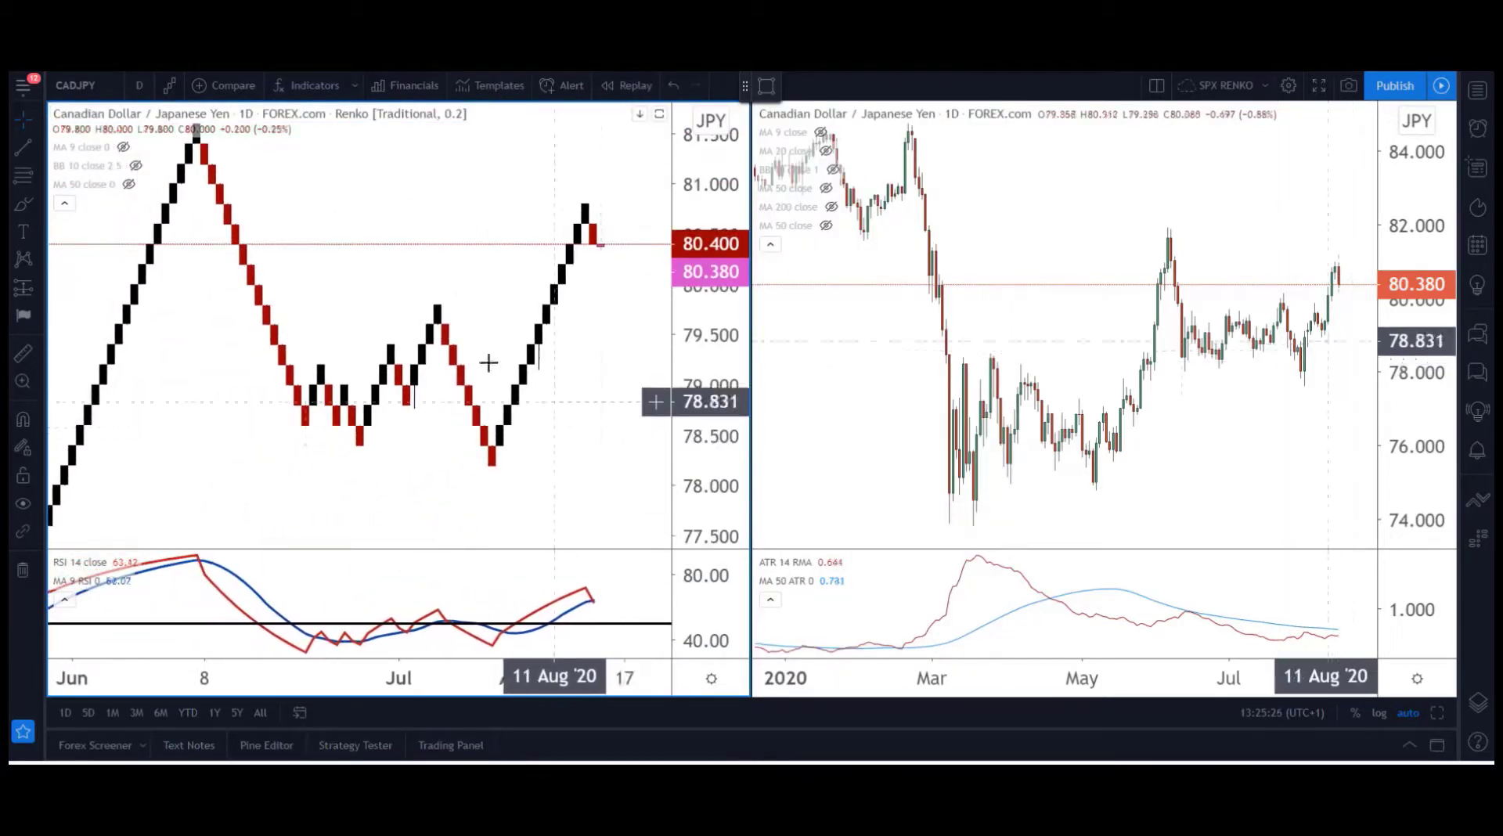
pyautogui.click(64, 204)
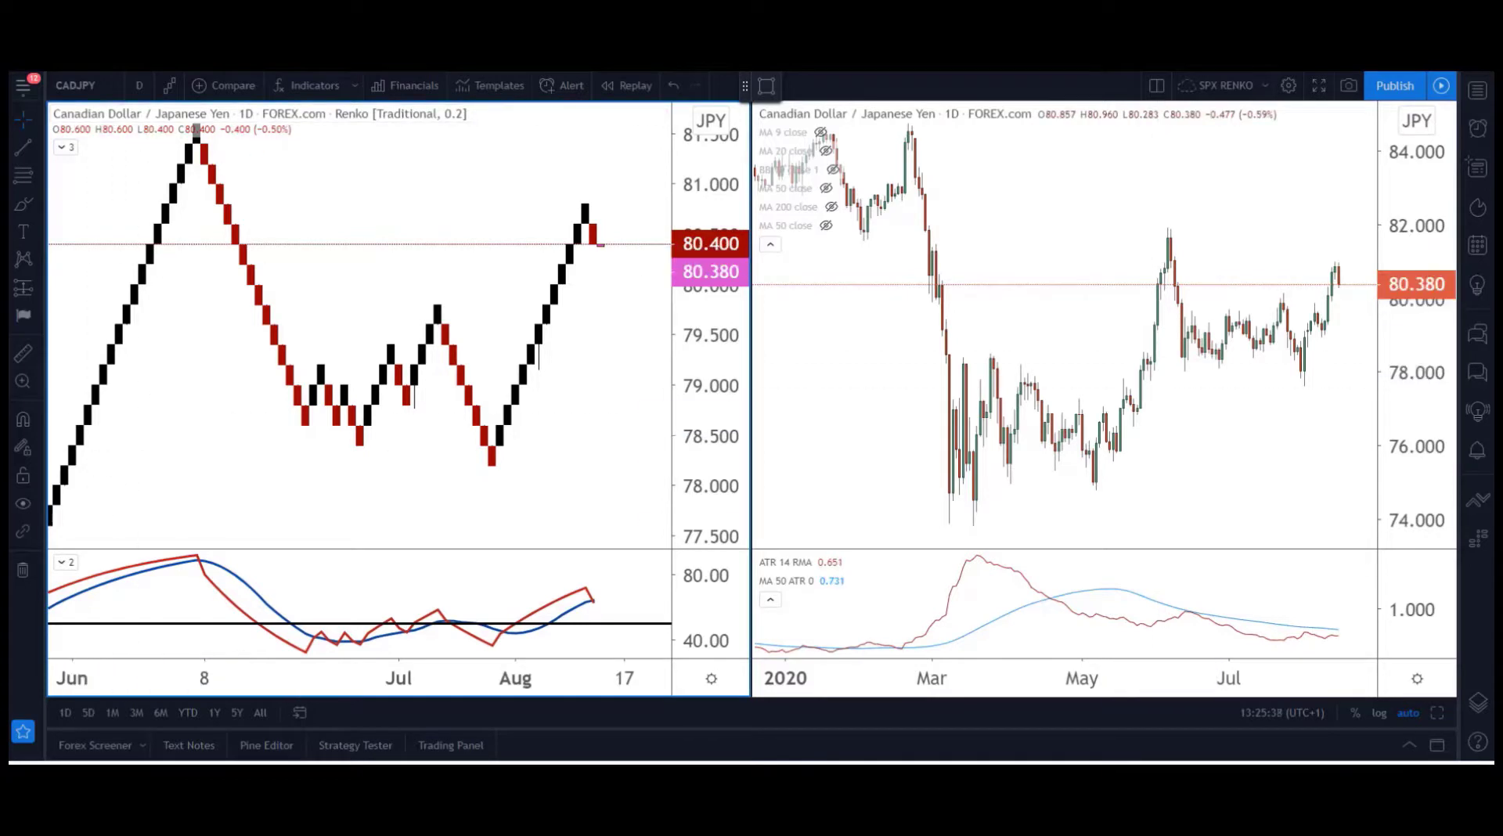
# Change the CADJPY Renko chart's box size assignment method to ATR with an ATR length of 30.
pyautogui.click(276, 119)
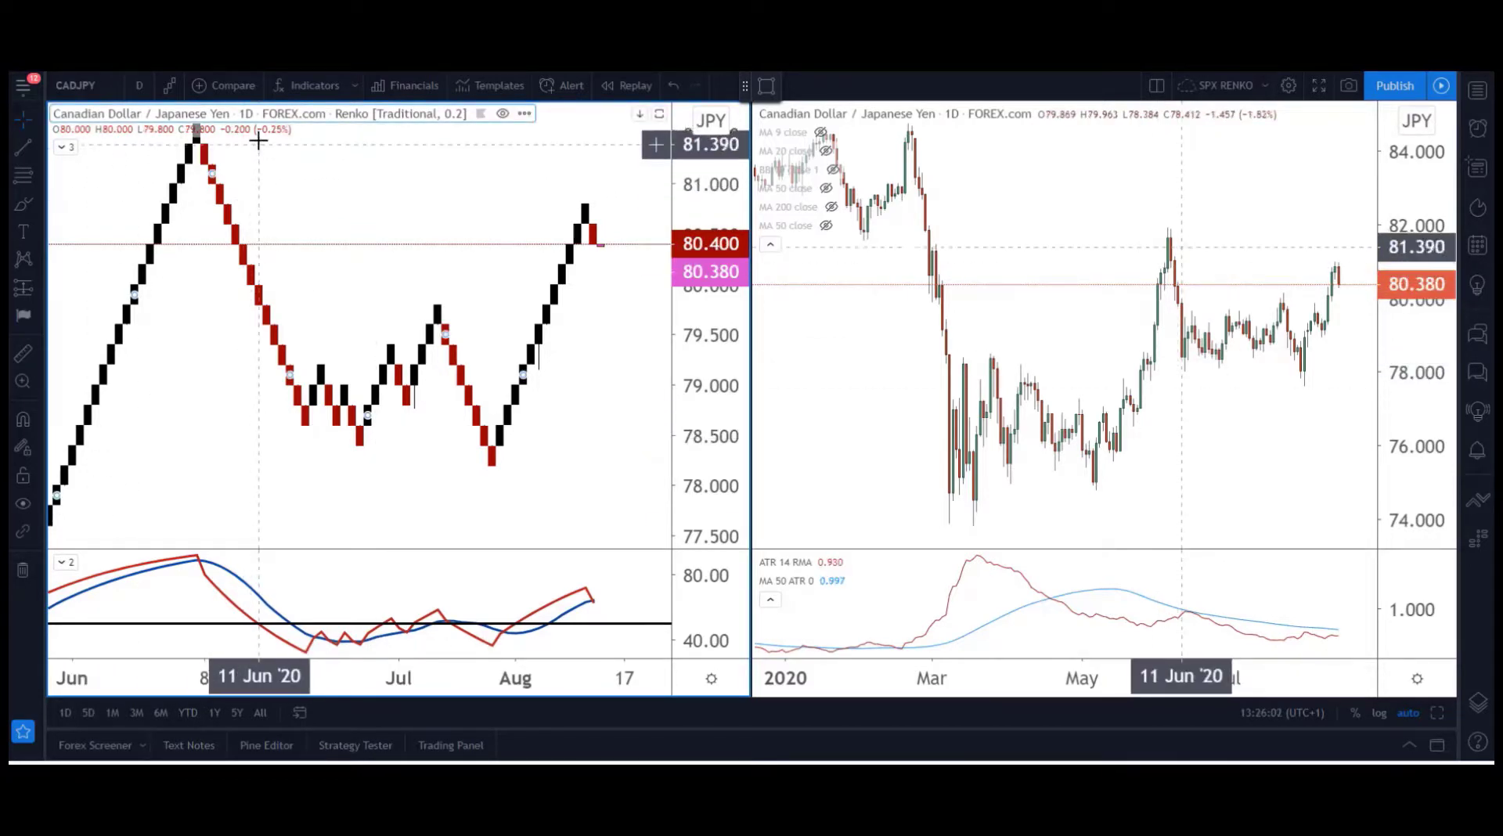
pyautogui.rightClick(227, 217)
pyautogui.moveTo(255, 282)
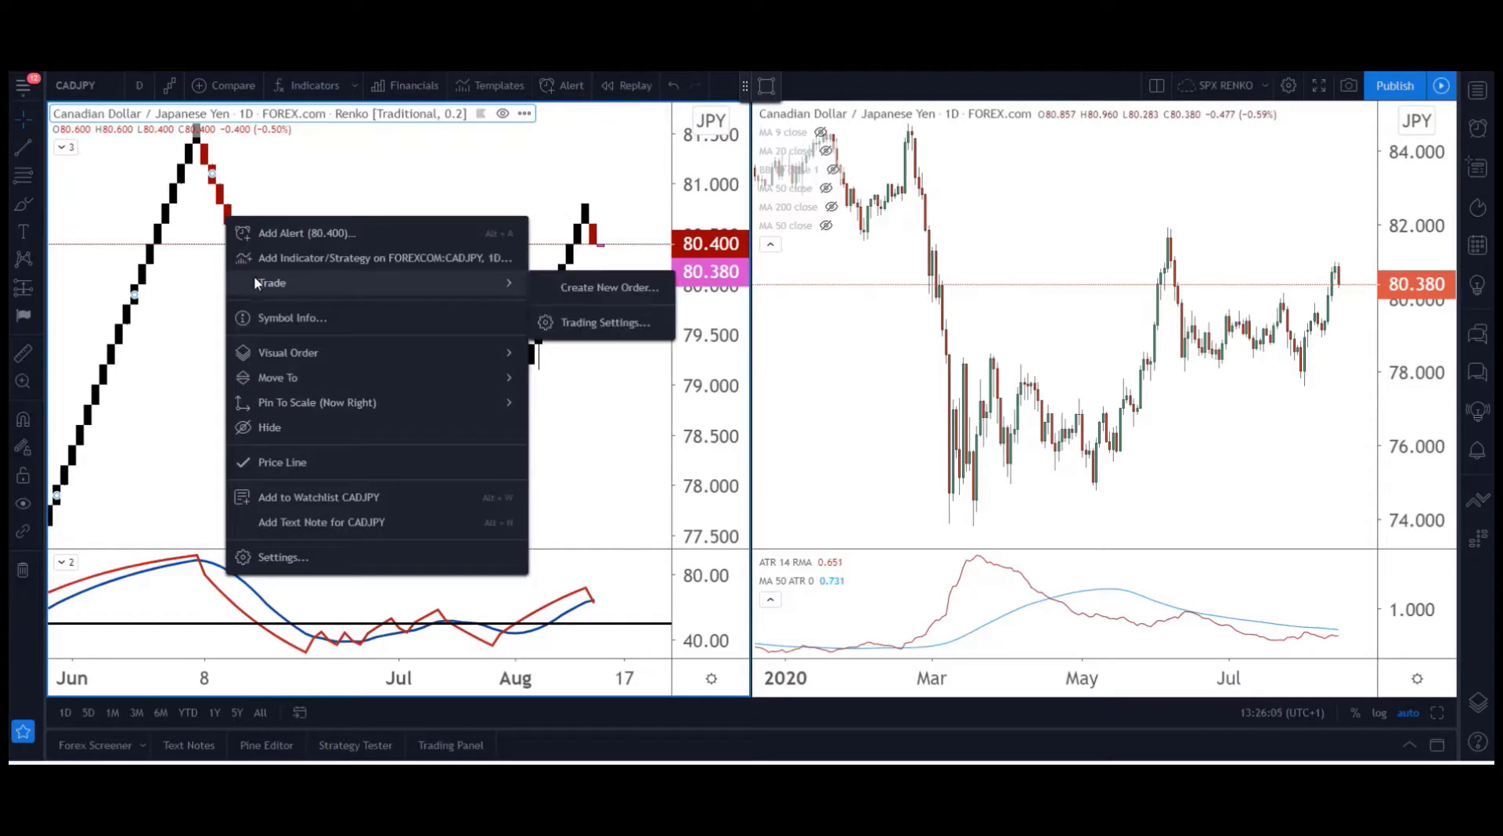
pyautogui.click(293, 554)
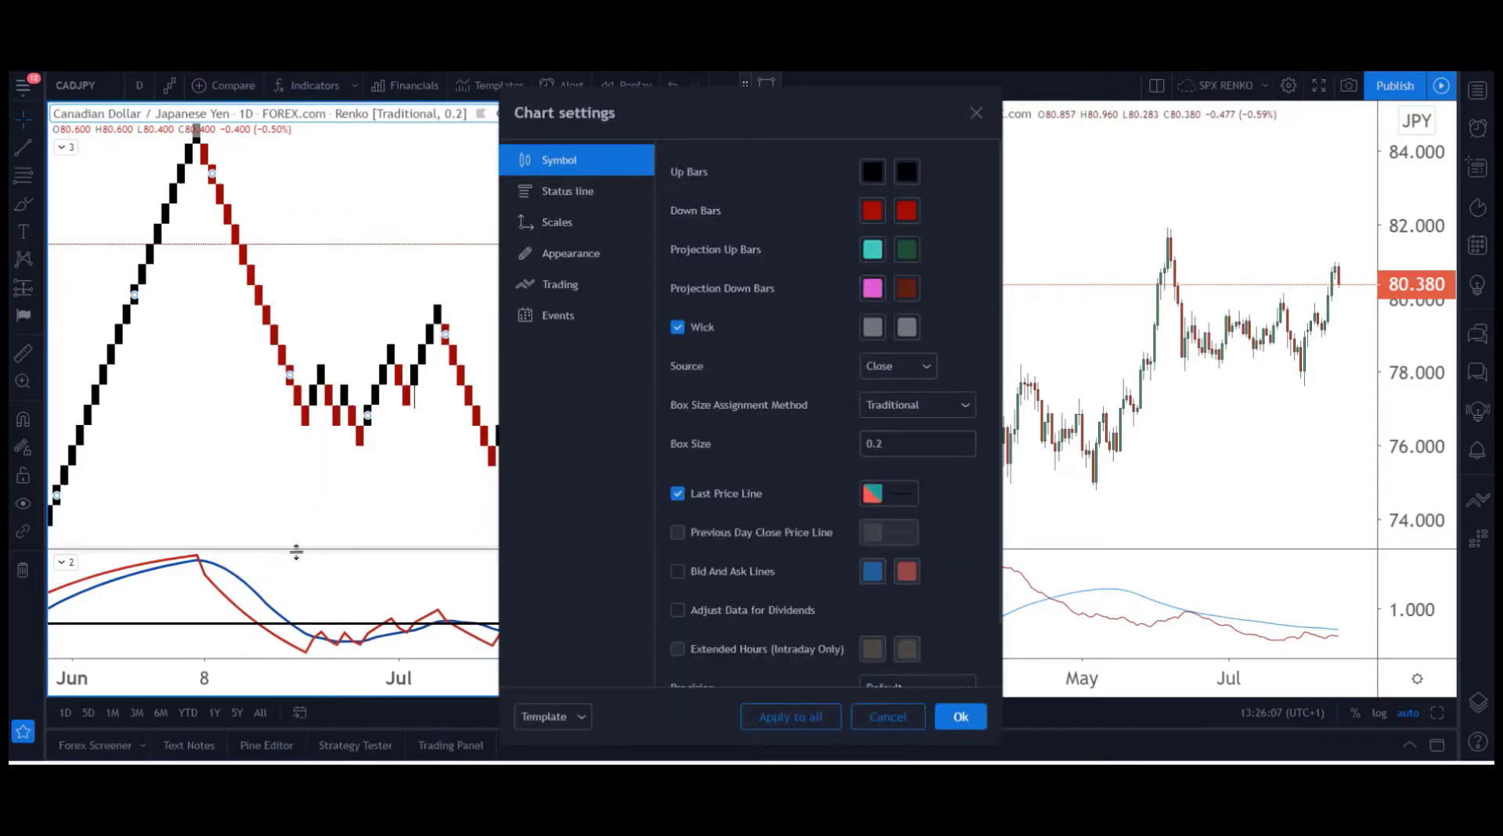
pyautogui.click(884, 412)
pyautogui.click(886, 435)
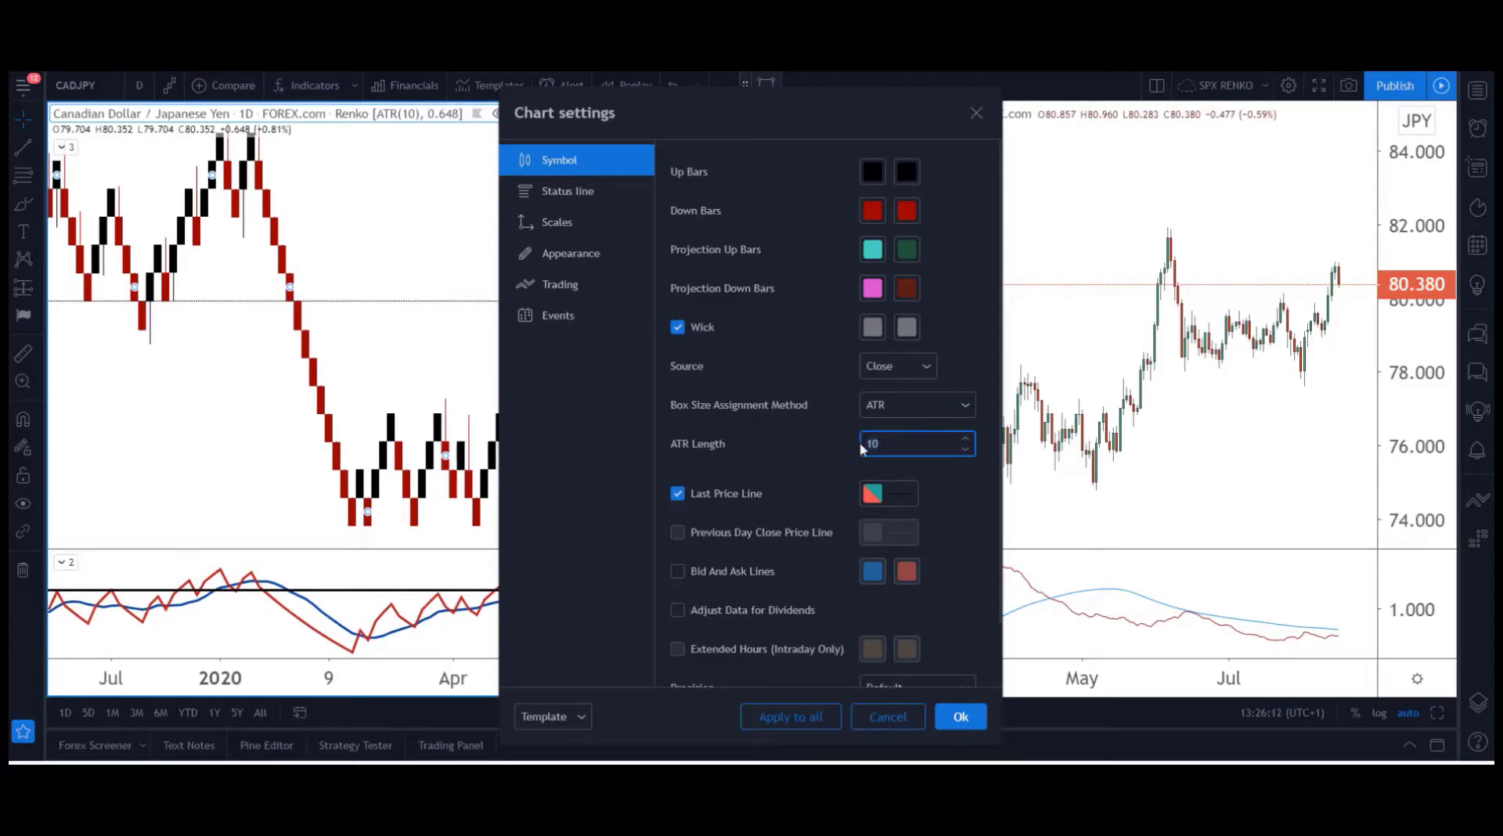
pyautogui.click(921, 410)
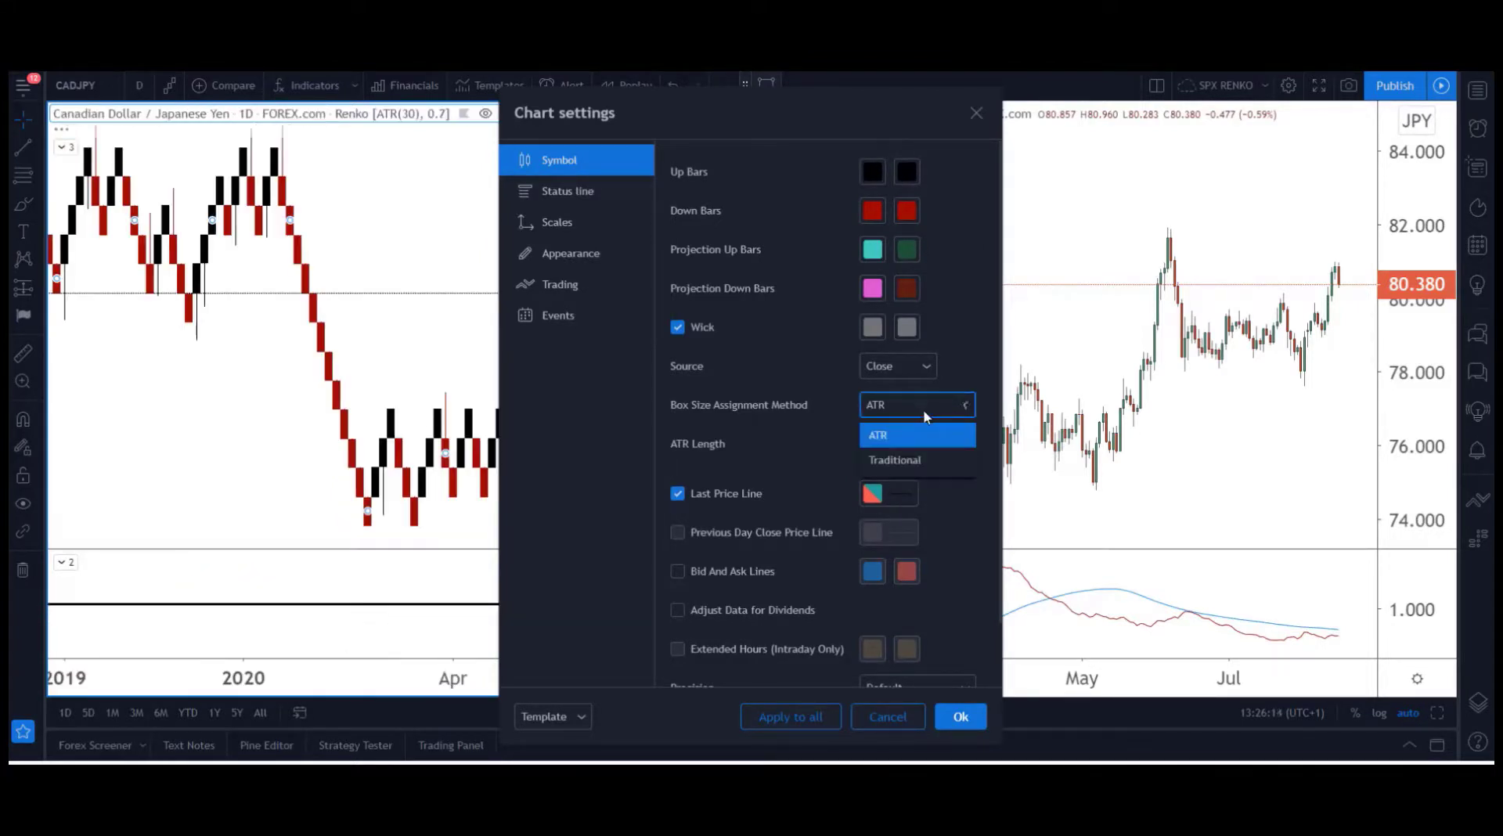
pyautogui.click(967, 718)
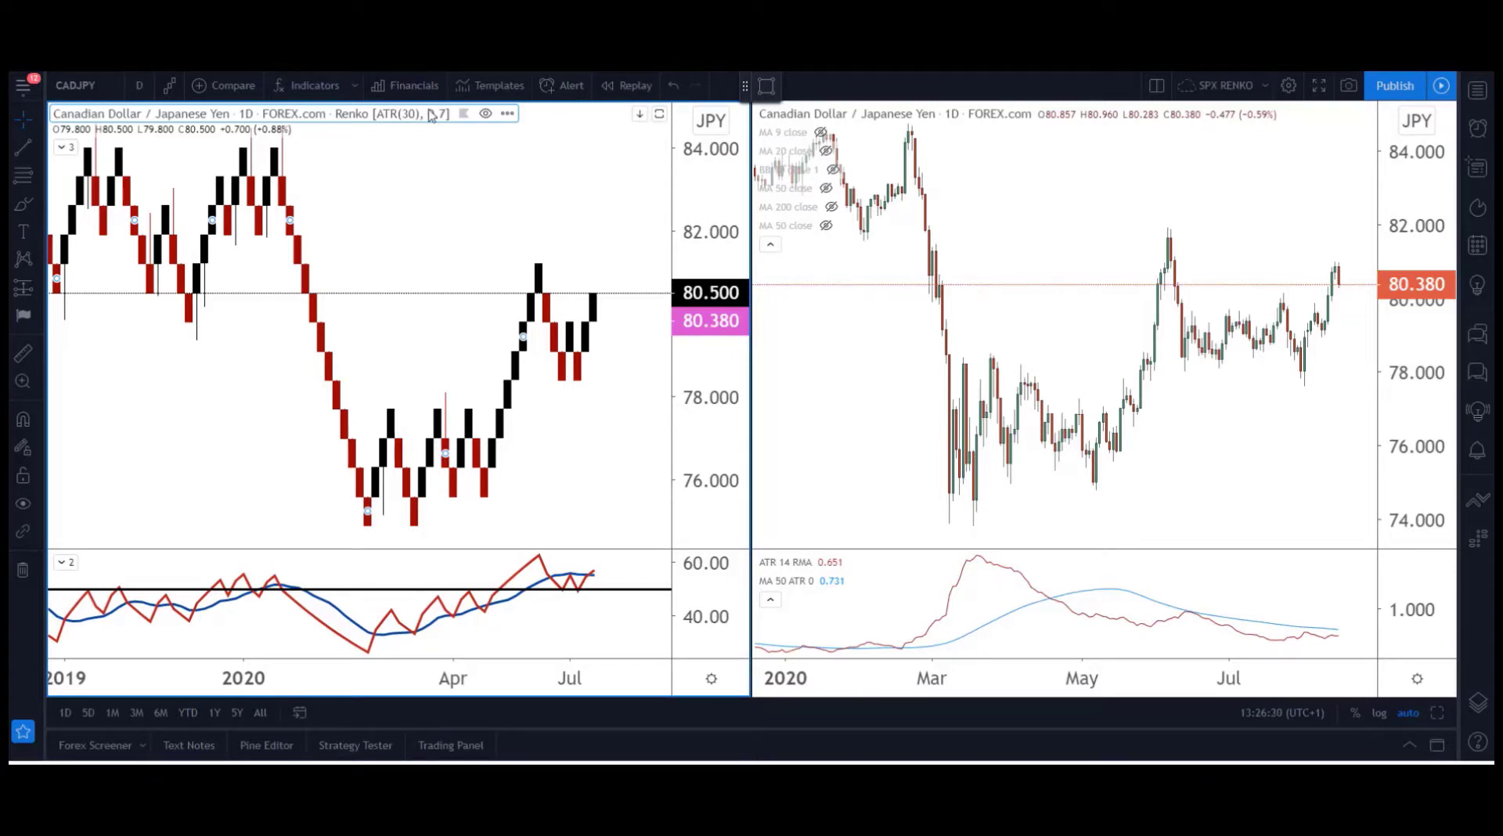
# Switch the CADJPY Renko chart's box size assignment method back to Traditional with box size 0.2.
pyautogui.rightClick(307, 286)
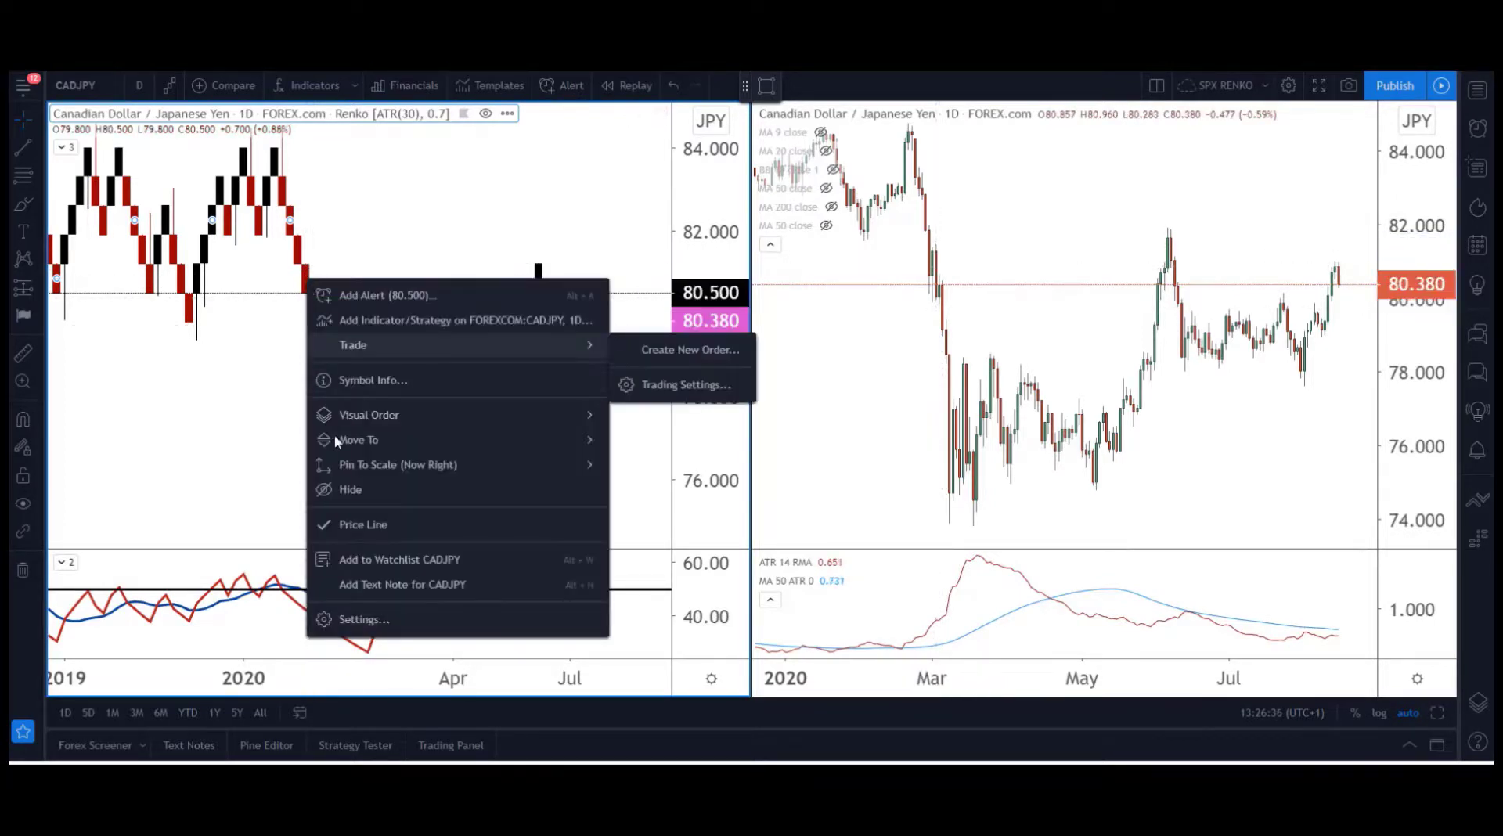
pyautogui.click(381, 615)
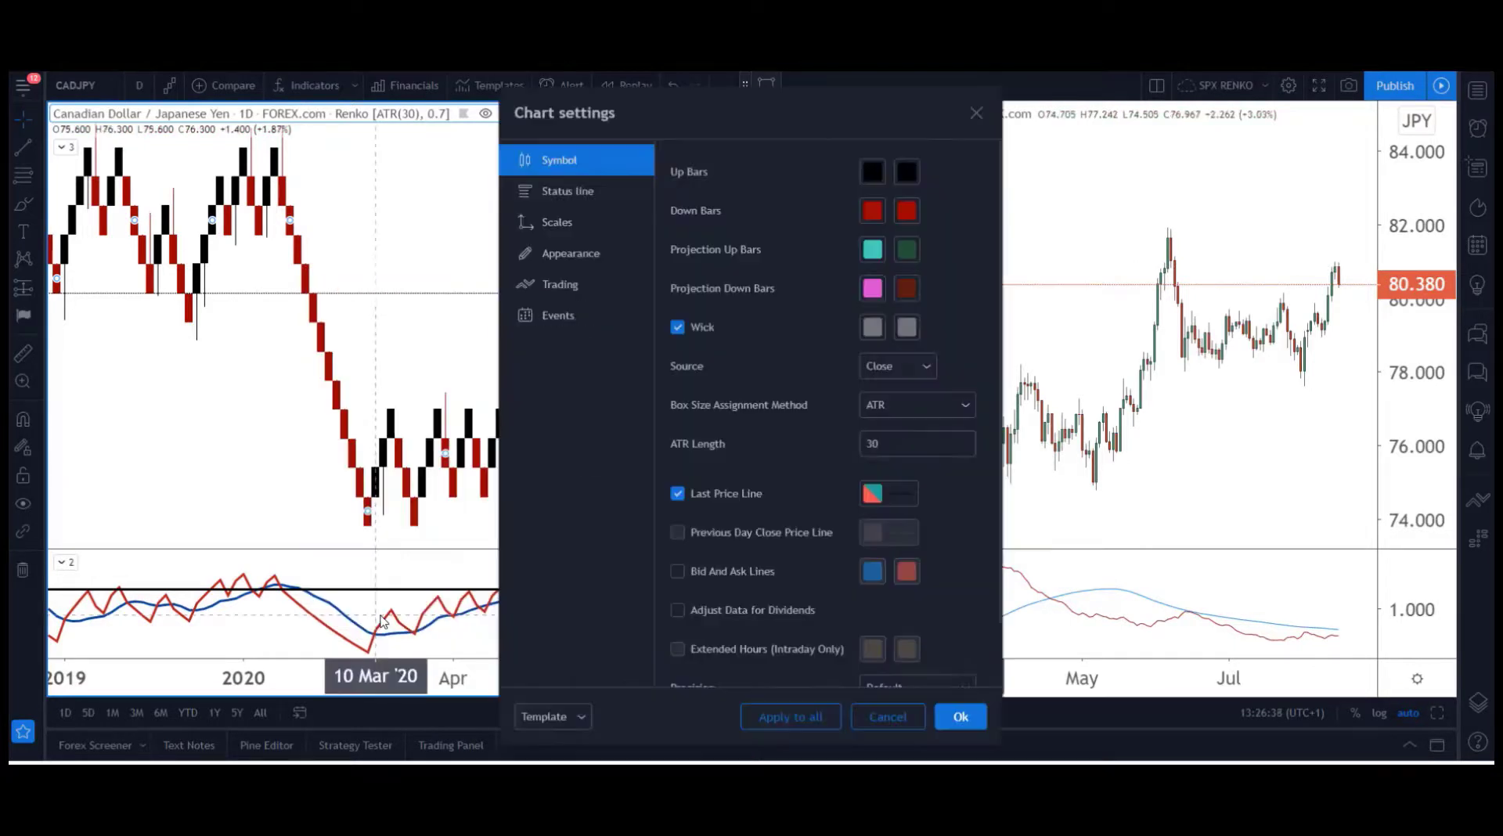
pyautogui.click(904, 409)
pyautogui.click(896, 459)
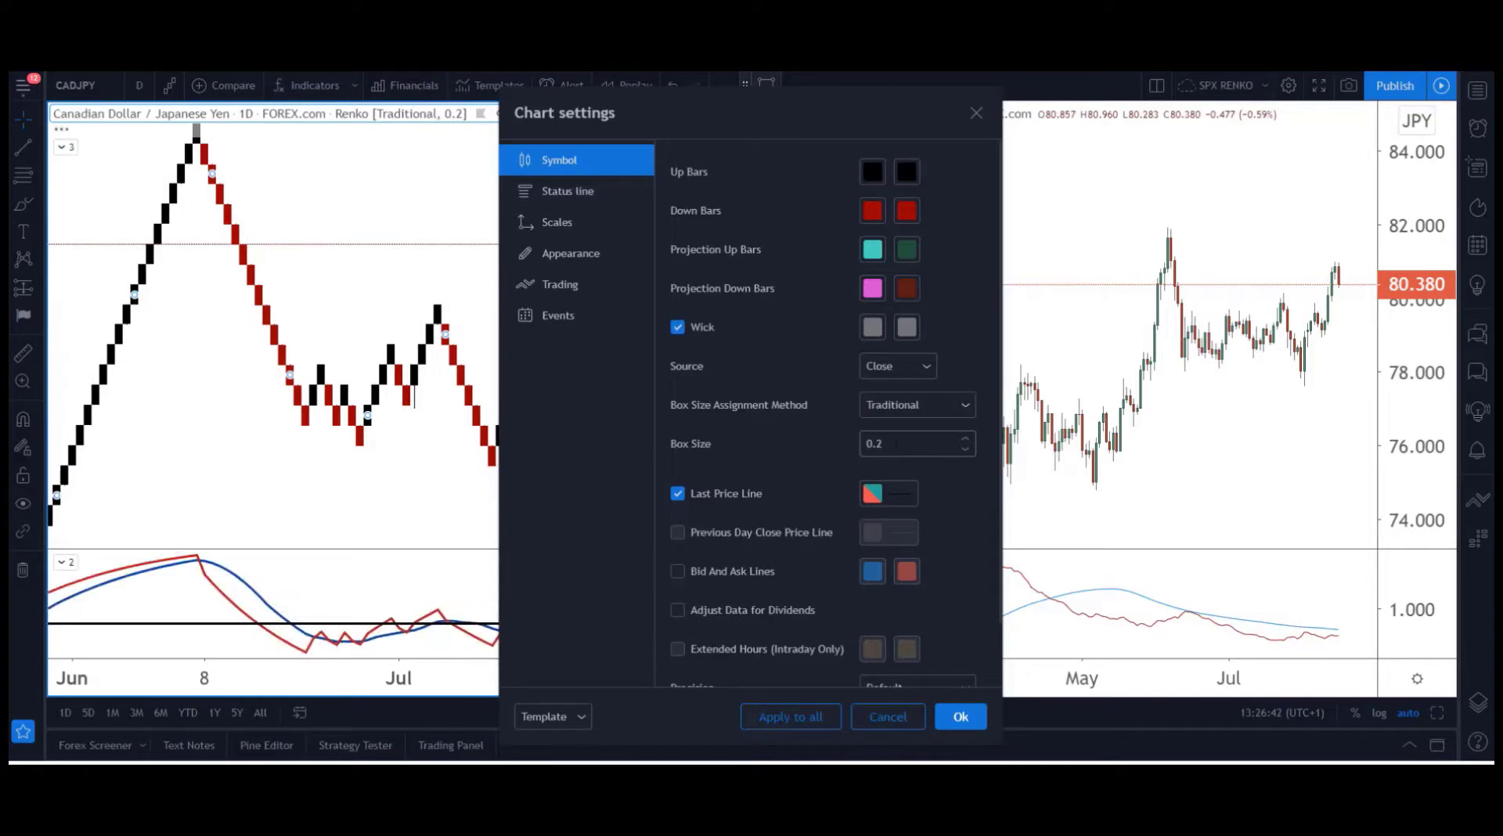
pyautogui.click(960, 717)
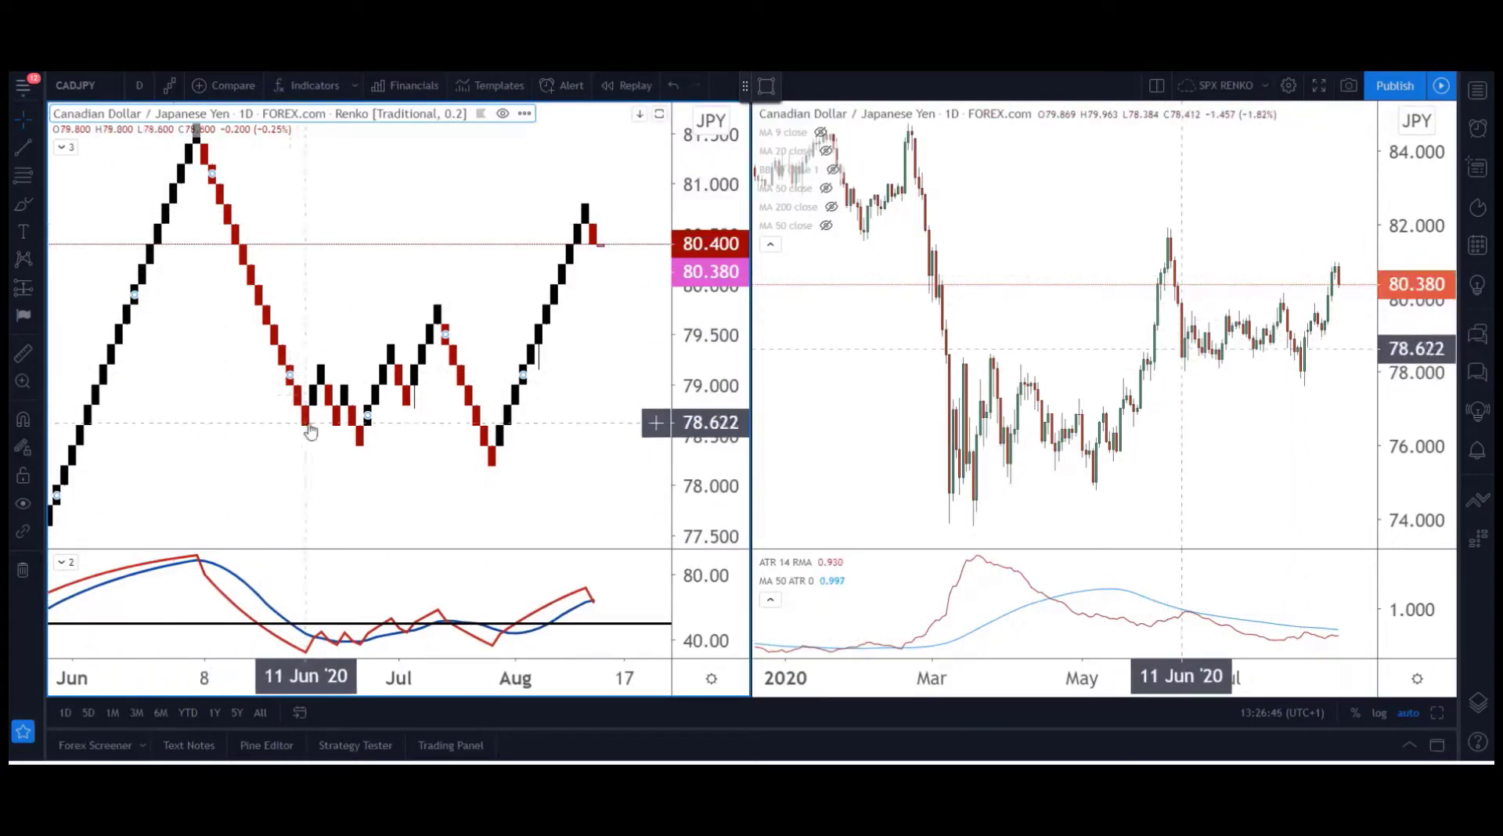
# Add the built-in Bollinger Bands indicator to the CADJPY Renko chart.
pyautogui.moveTo(317, 673); pyautogui.dragTo(454, 683)
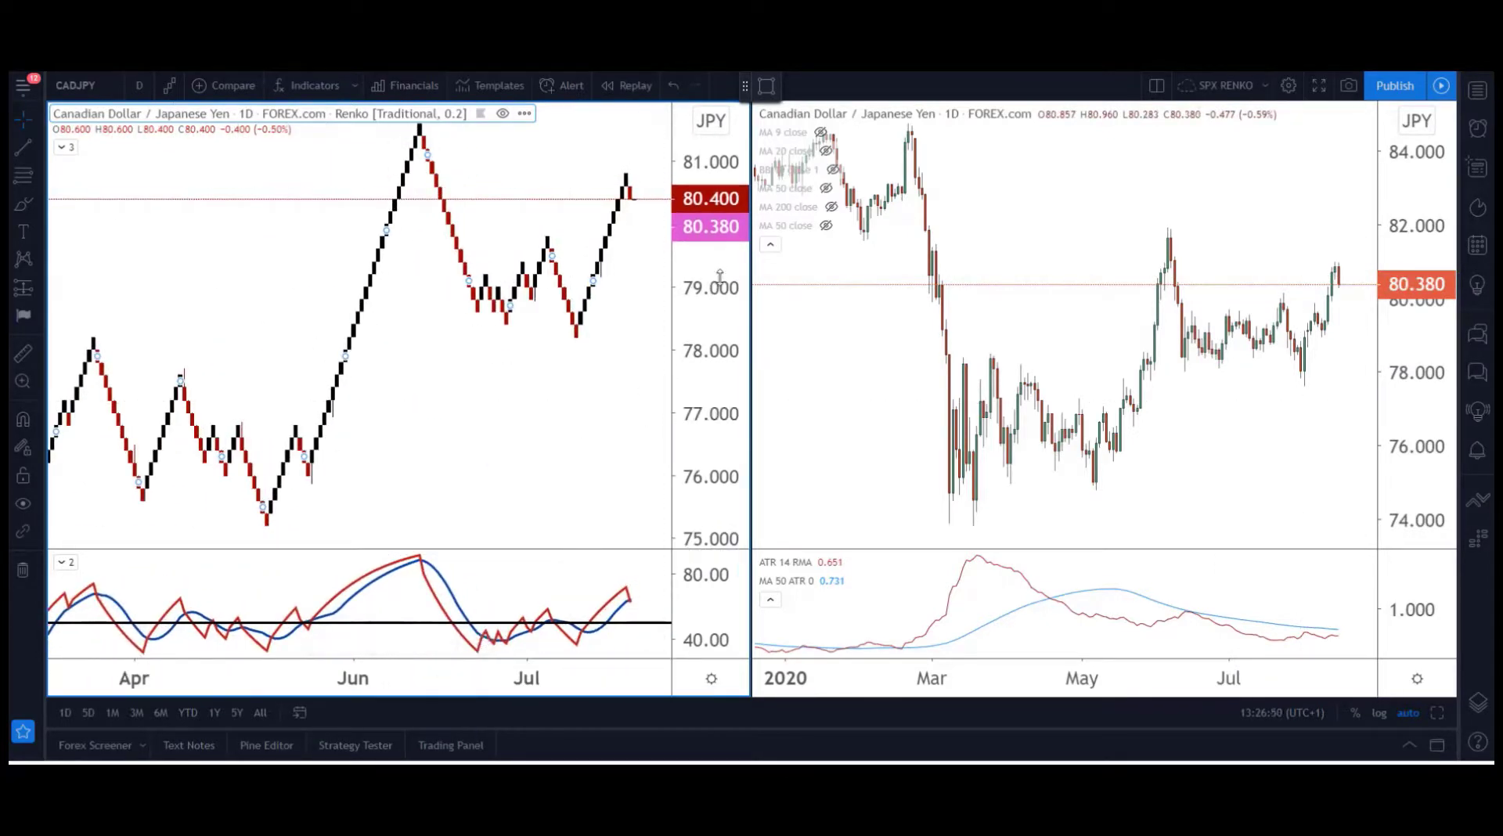
pyautogui.moveTo(718, 272); pyautogui.dragTo(708, 408)
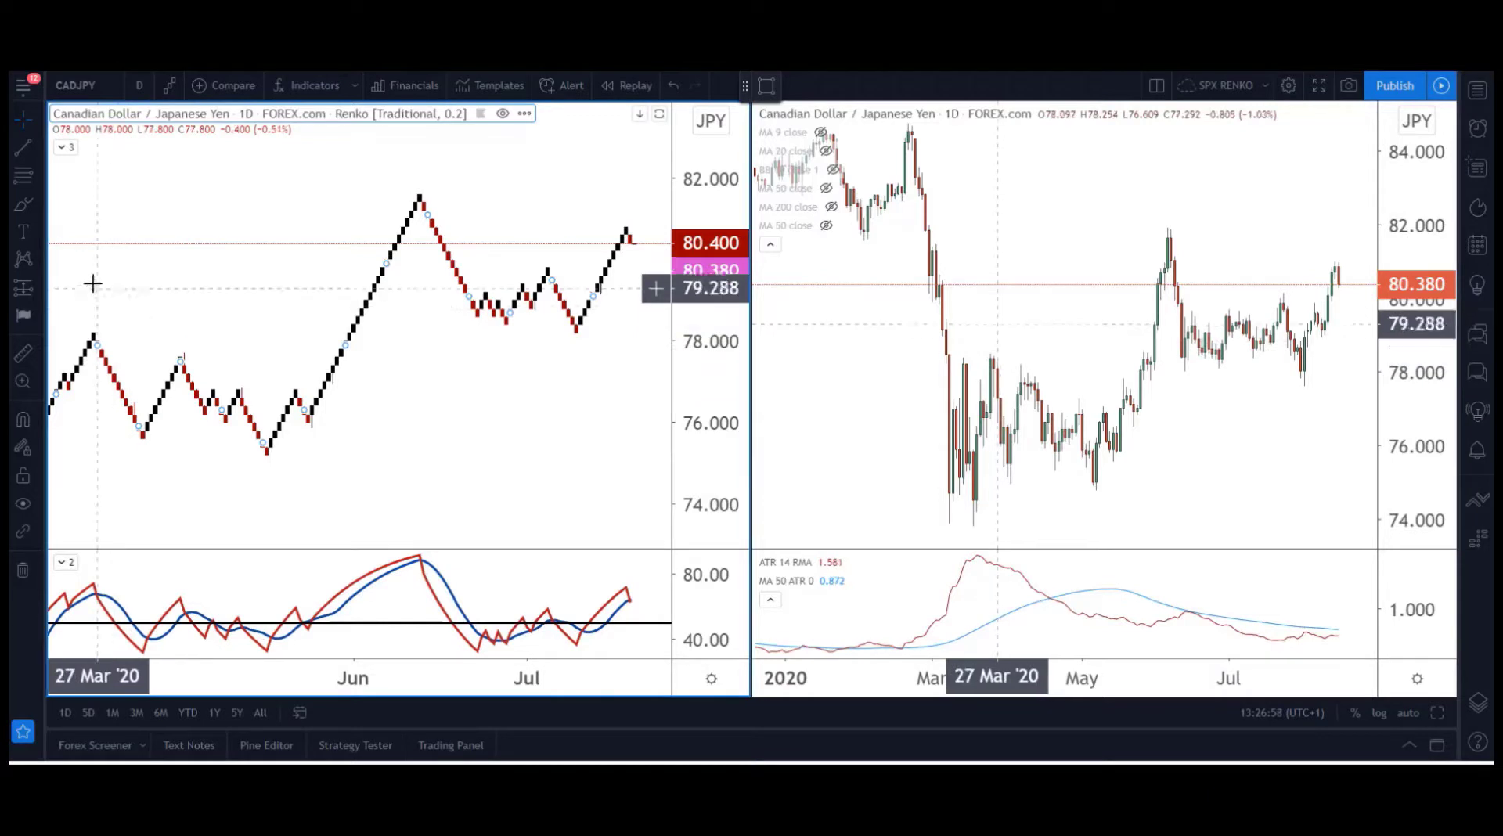
pyautogui.click(300, 87)
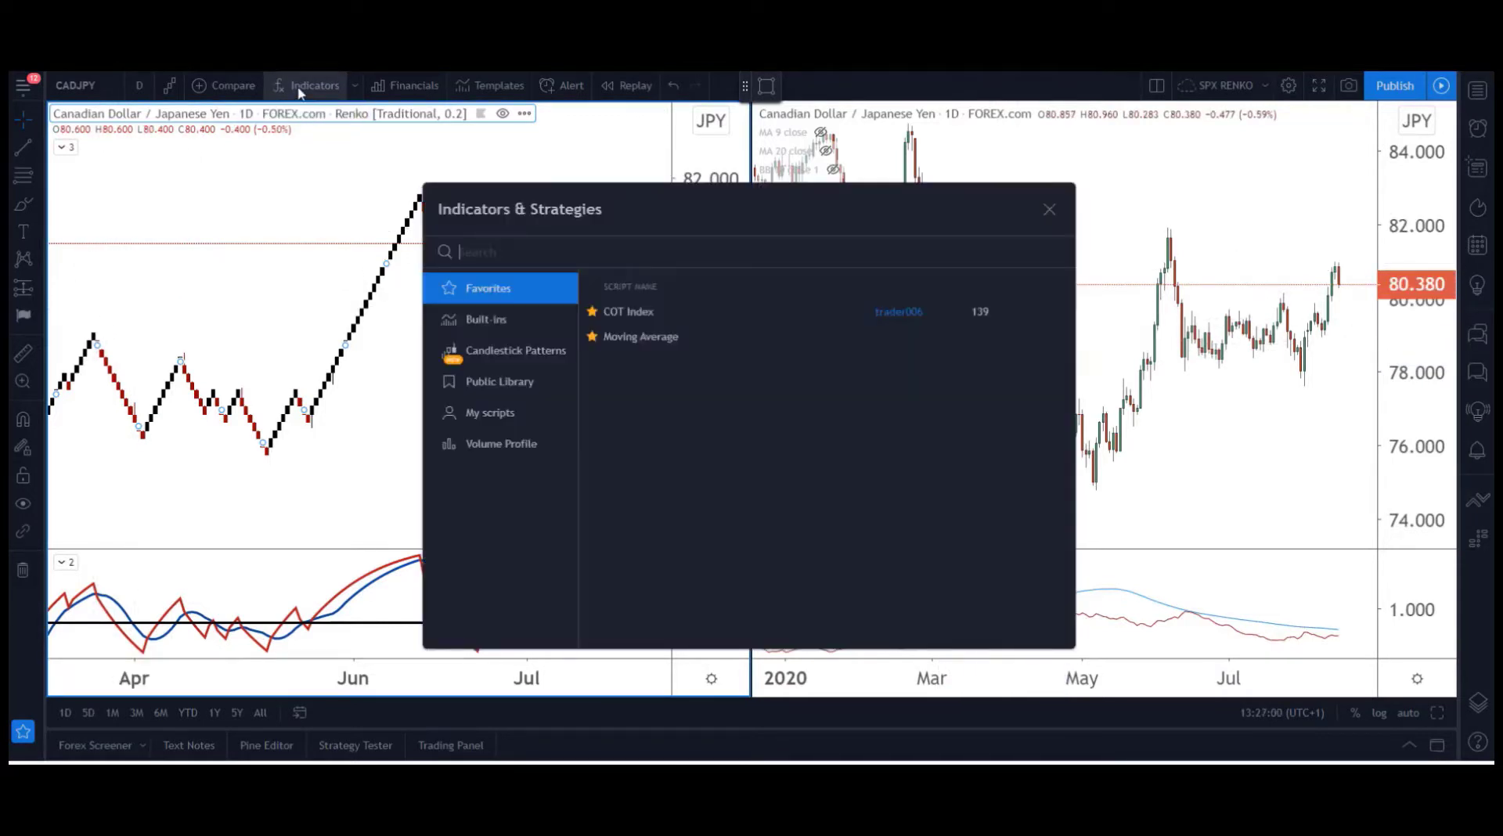
pyautogui.click(490, 321)
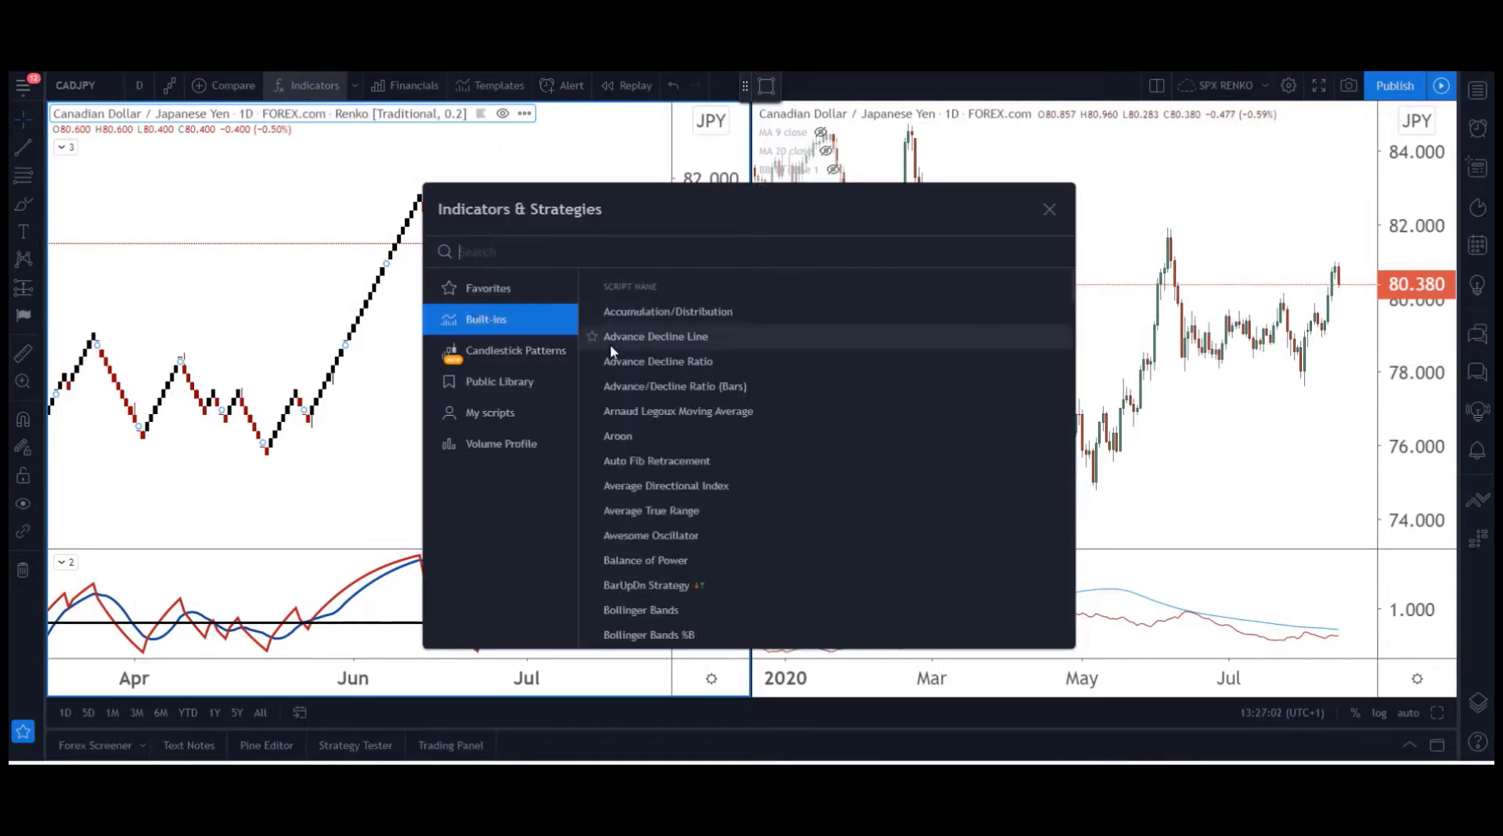
pyautogui.scroll(-2, 677, 364)
pyautogui.scroll(-4, 675, 359)
pyautogui.click(665, 304)
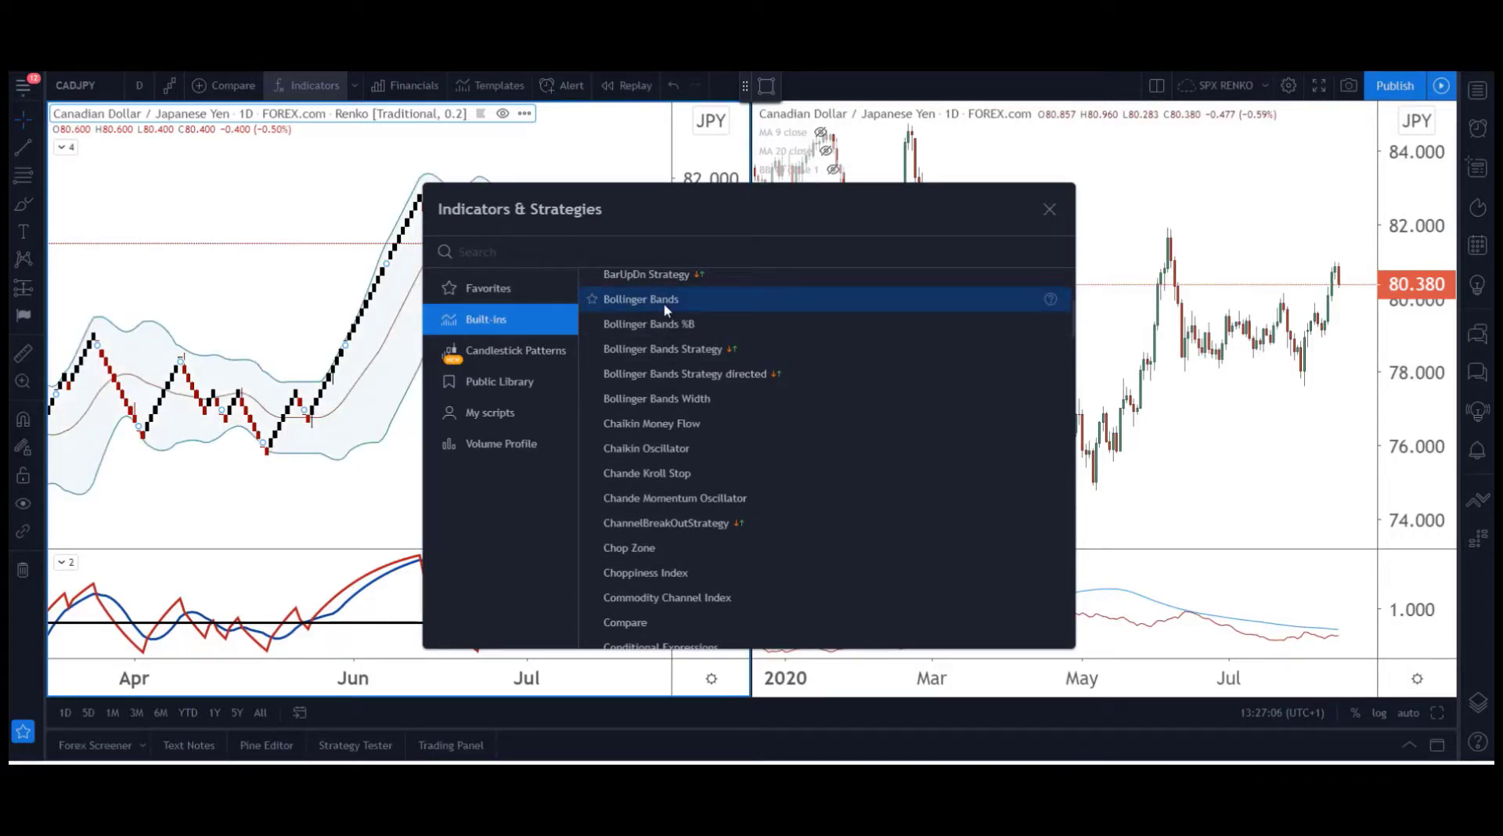
# Add the built-in Moving Average and Directional Movement Index indicators to the CADJPY Renko chart.
pyautogui.scroll(-5, 640, 428)
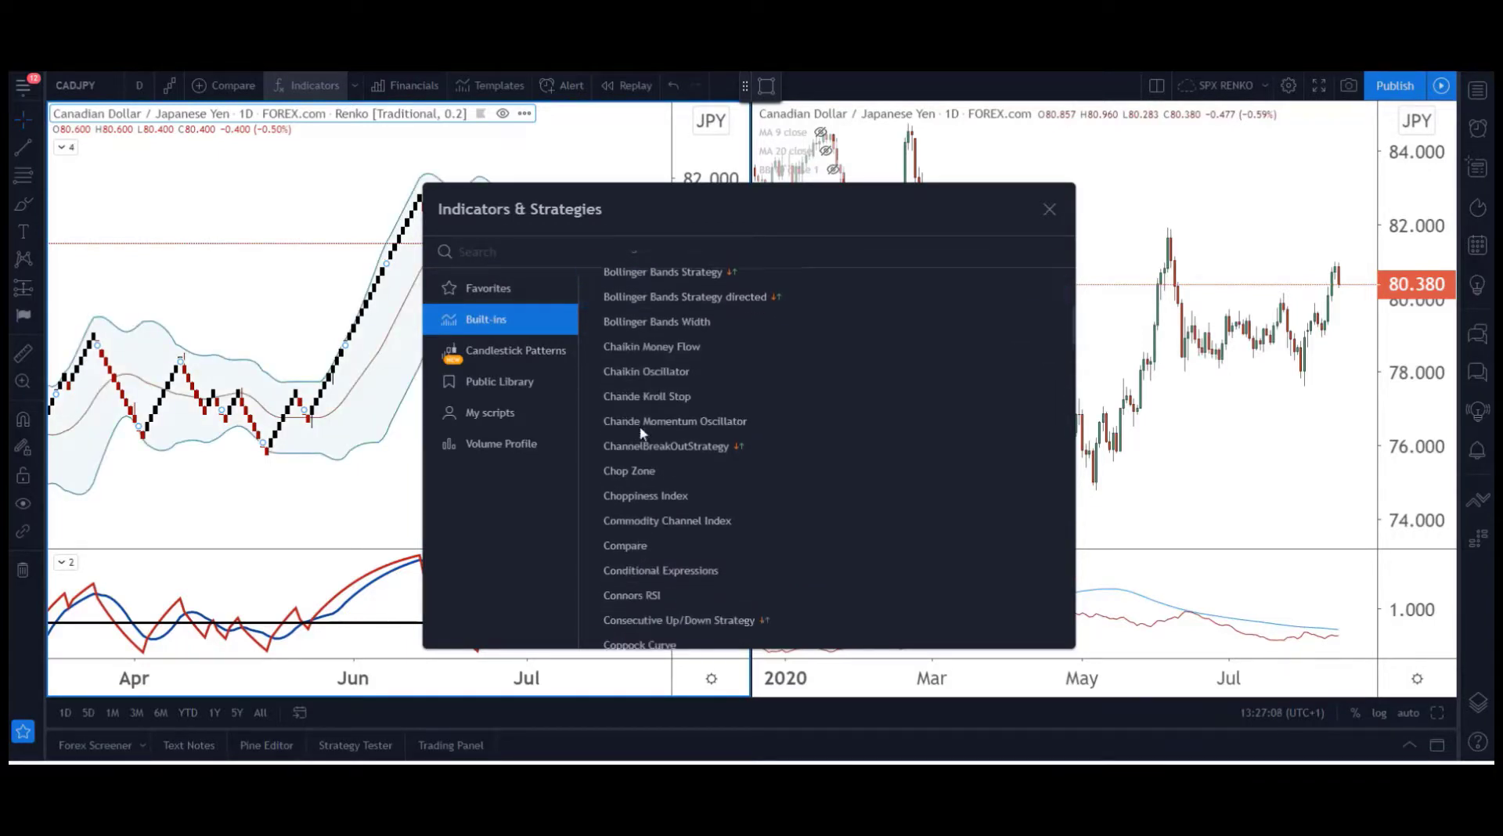
pyautogui.scroll(-12, 640, 433)
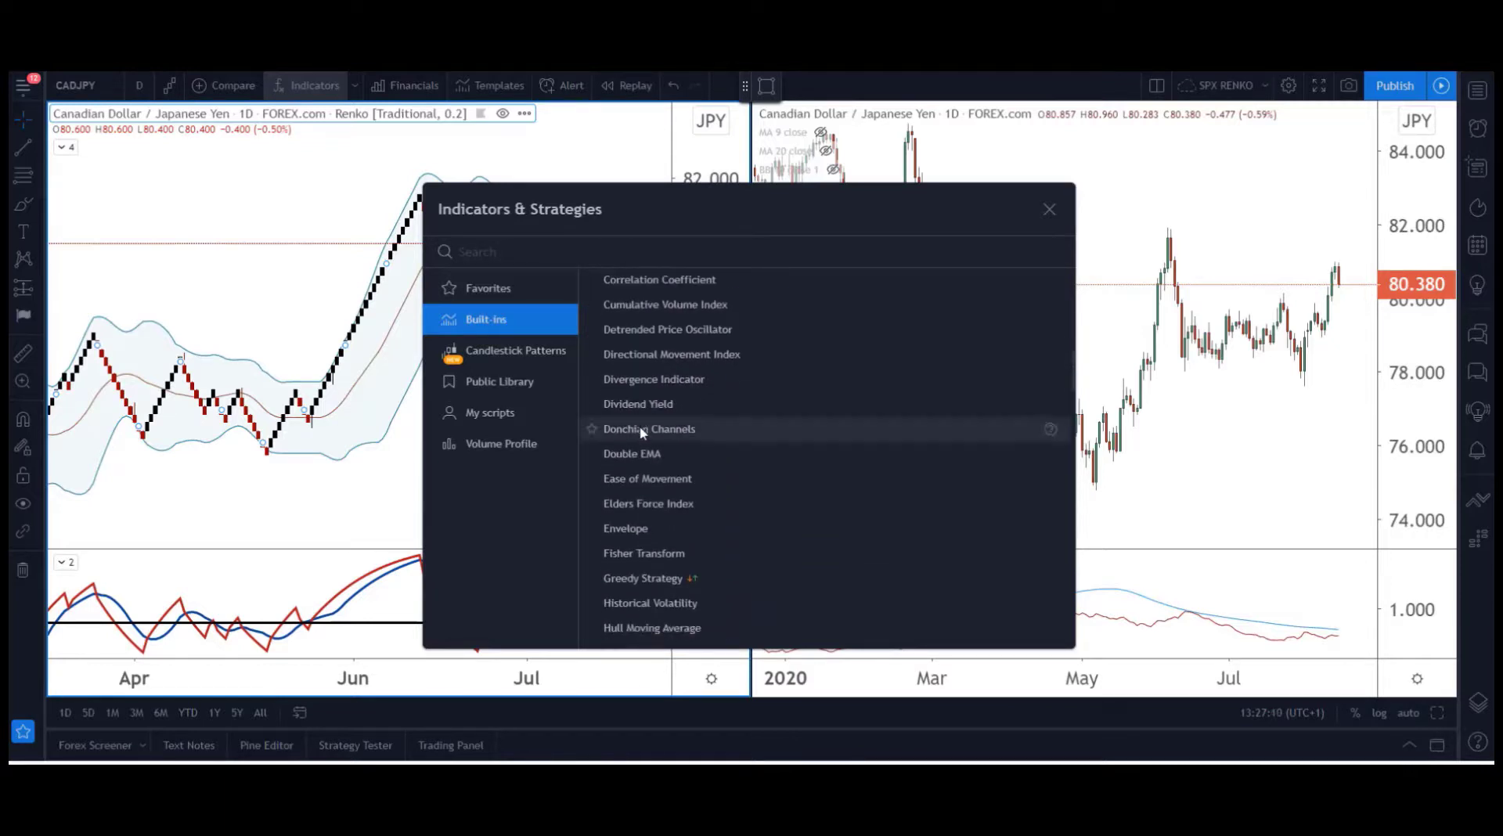
pyautogui.scroll(-5, 640, 433)
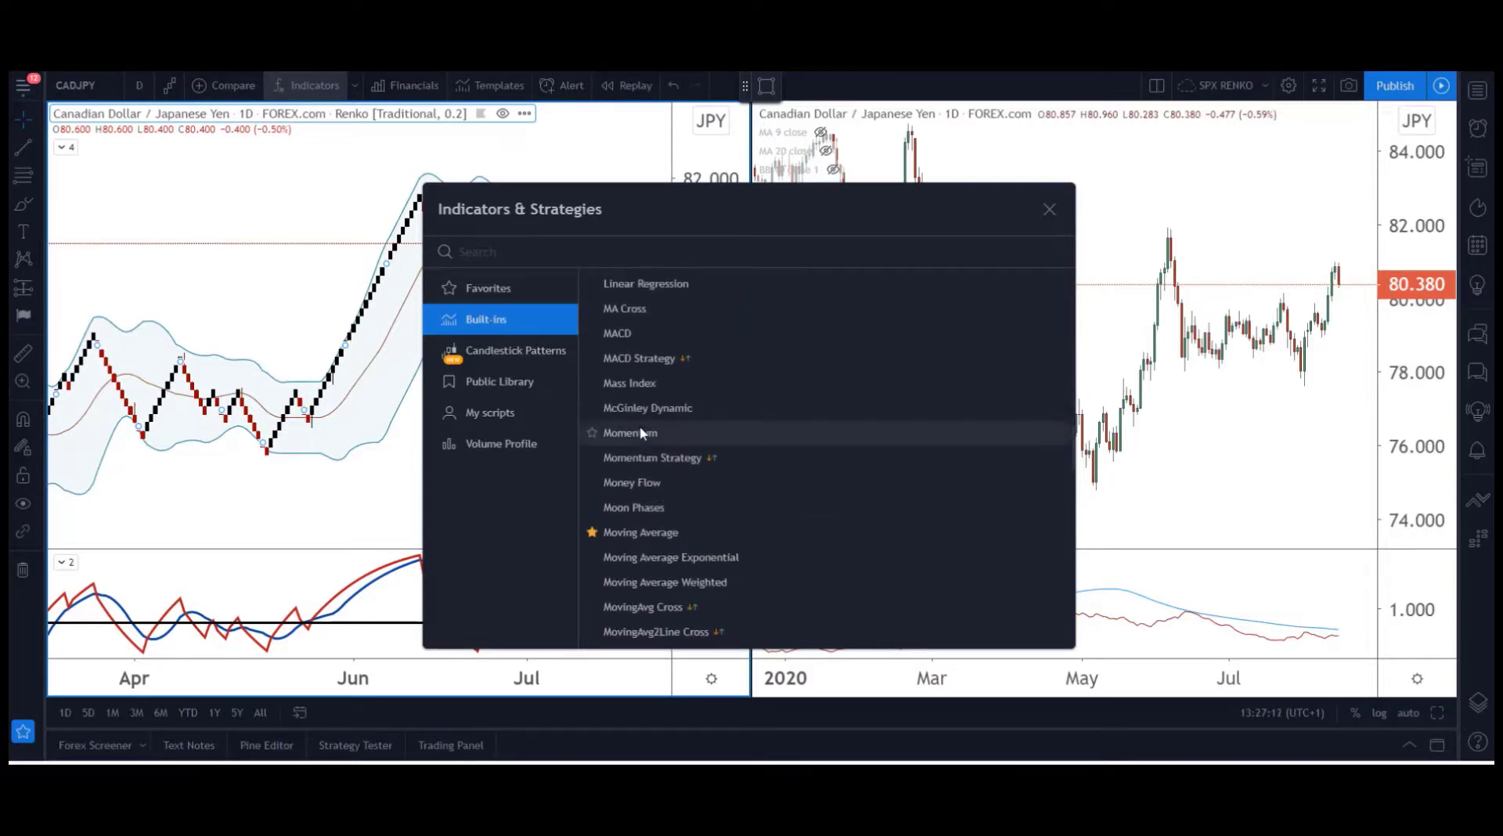
pyautogui.scroll(-2, 641, 438)
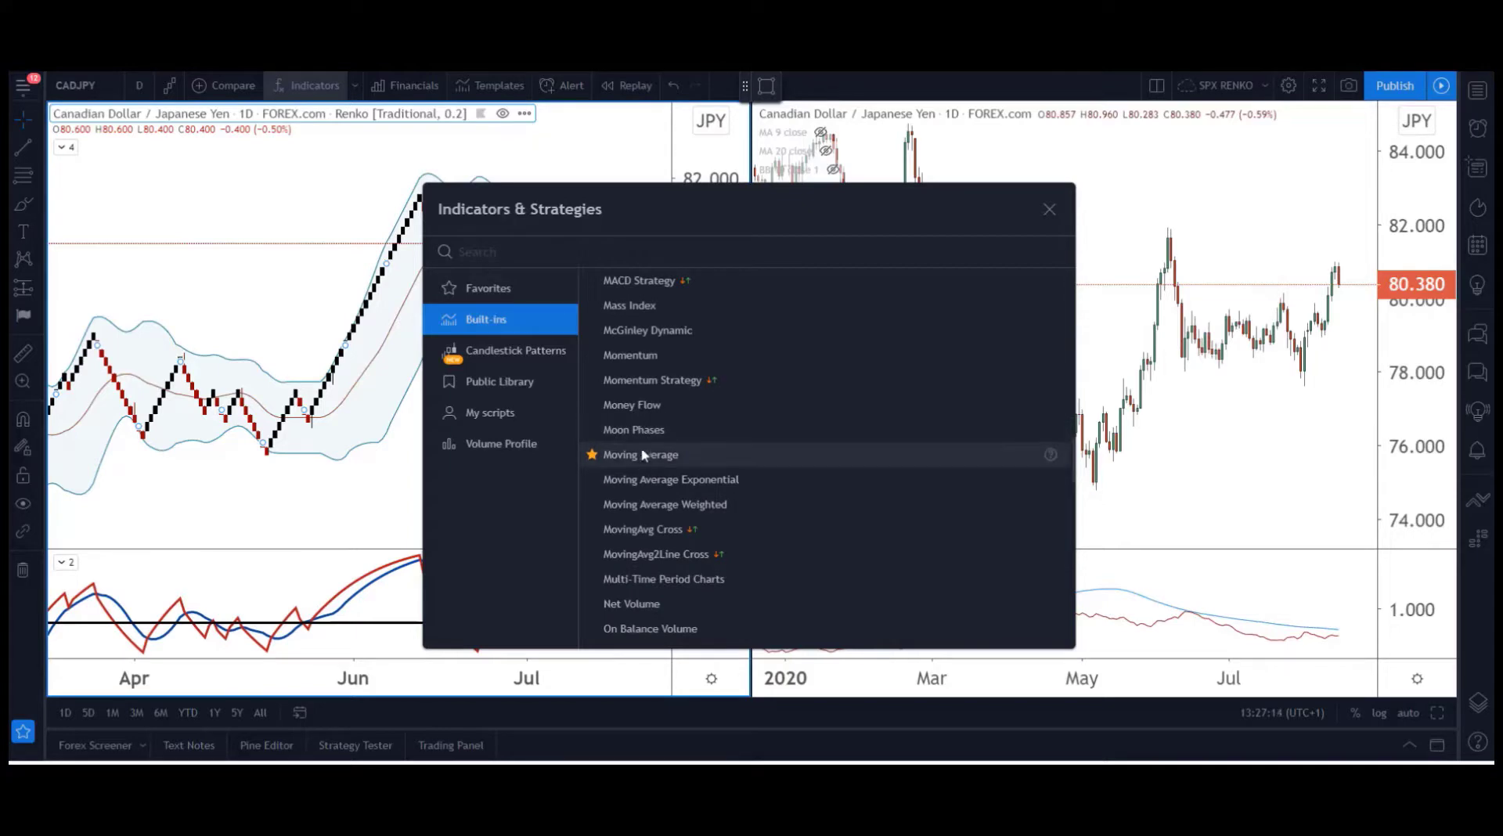
pyautogui.click(642, 455)
pyautogui.scroll(-4, 642, 458)
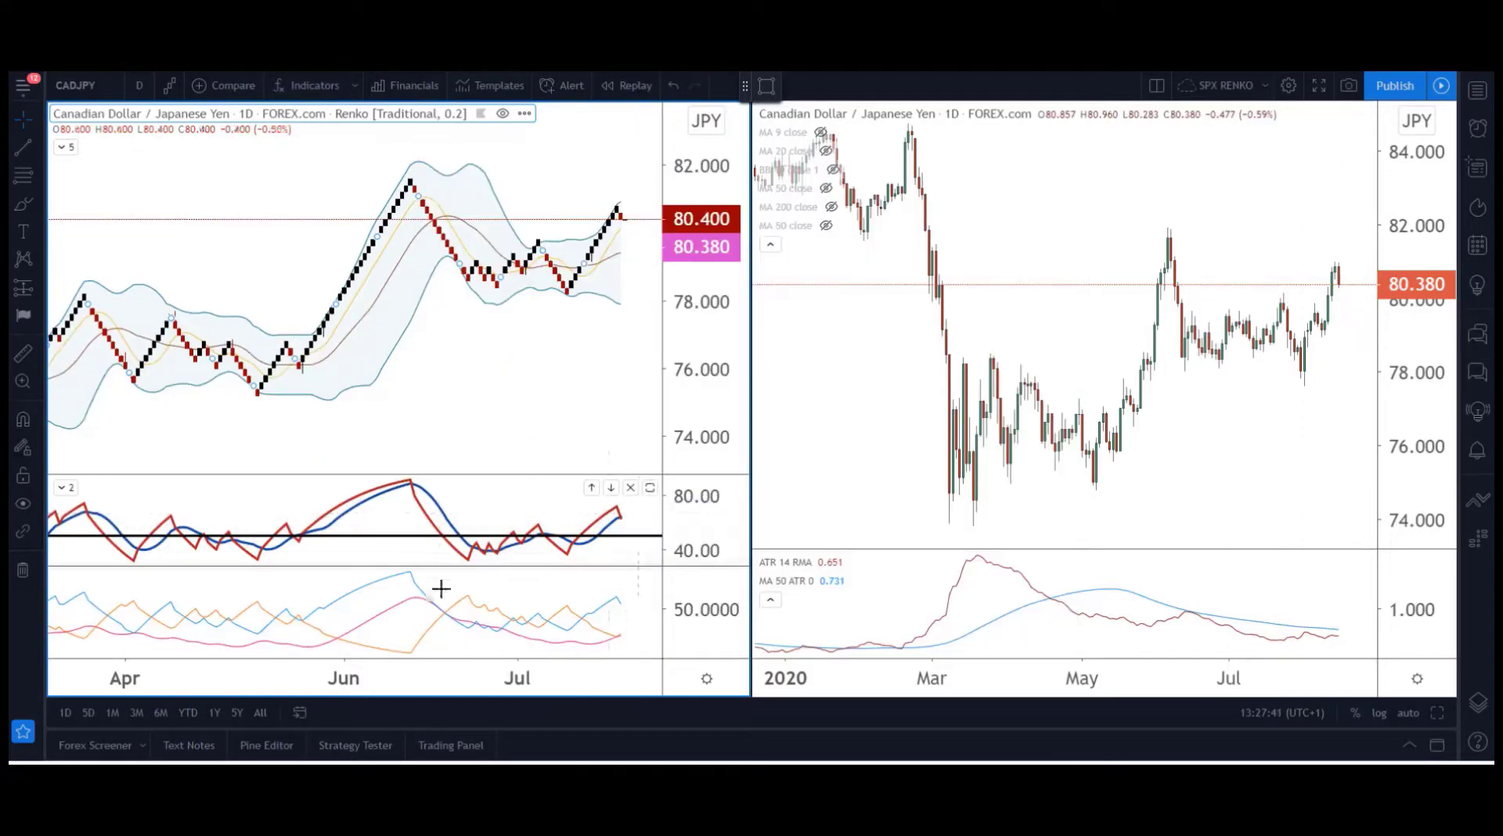
# Hide the ADX line in the DMI indicator's style settings.
pyautogui.rightClick(388, 579)
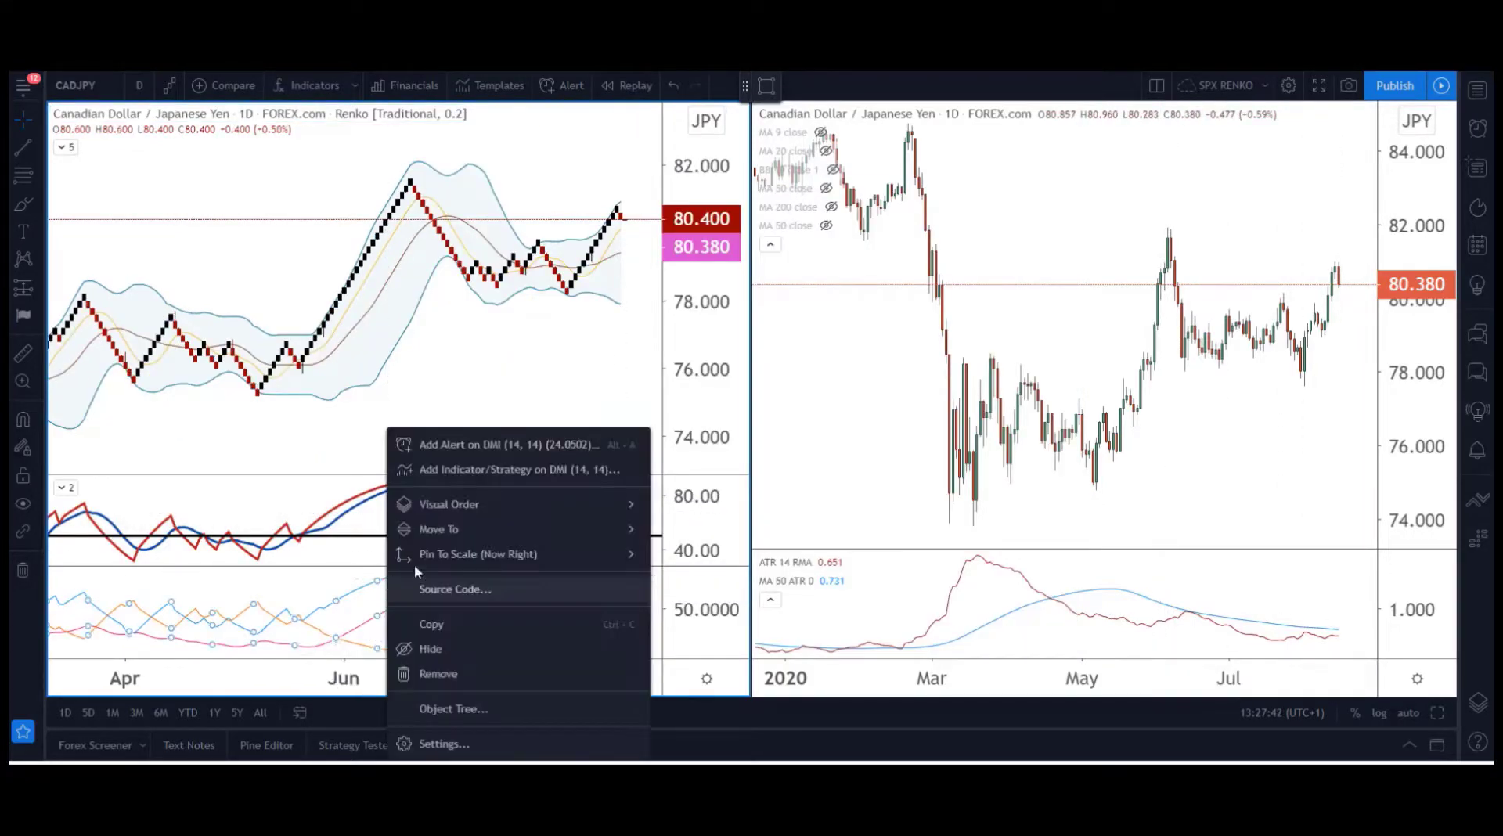
pyautogui.moveTo(451, 508)
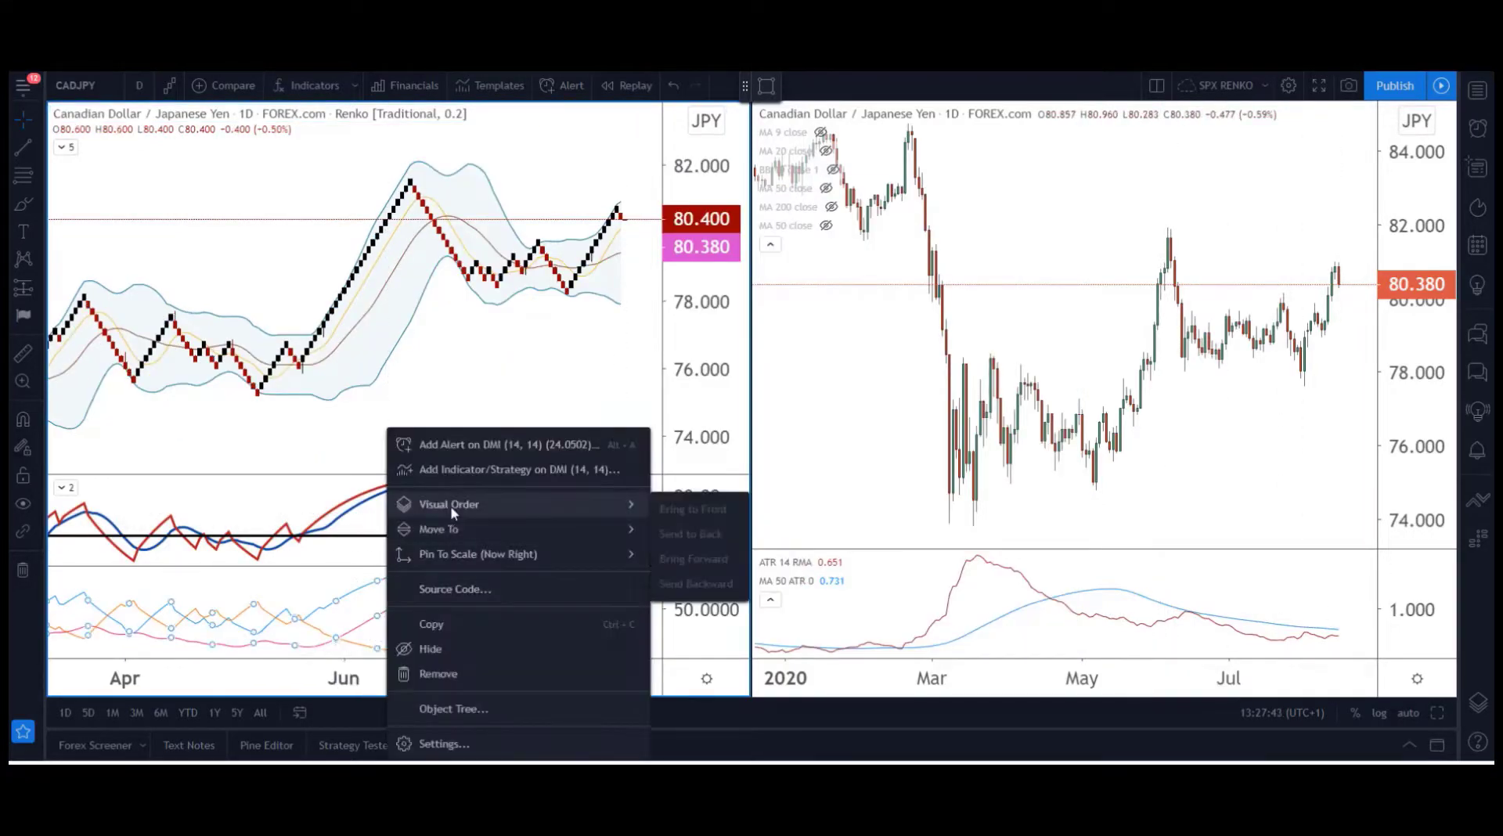
pyautogui.click(438, 743)
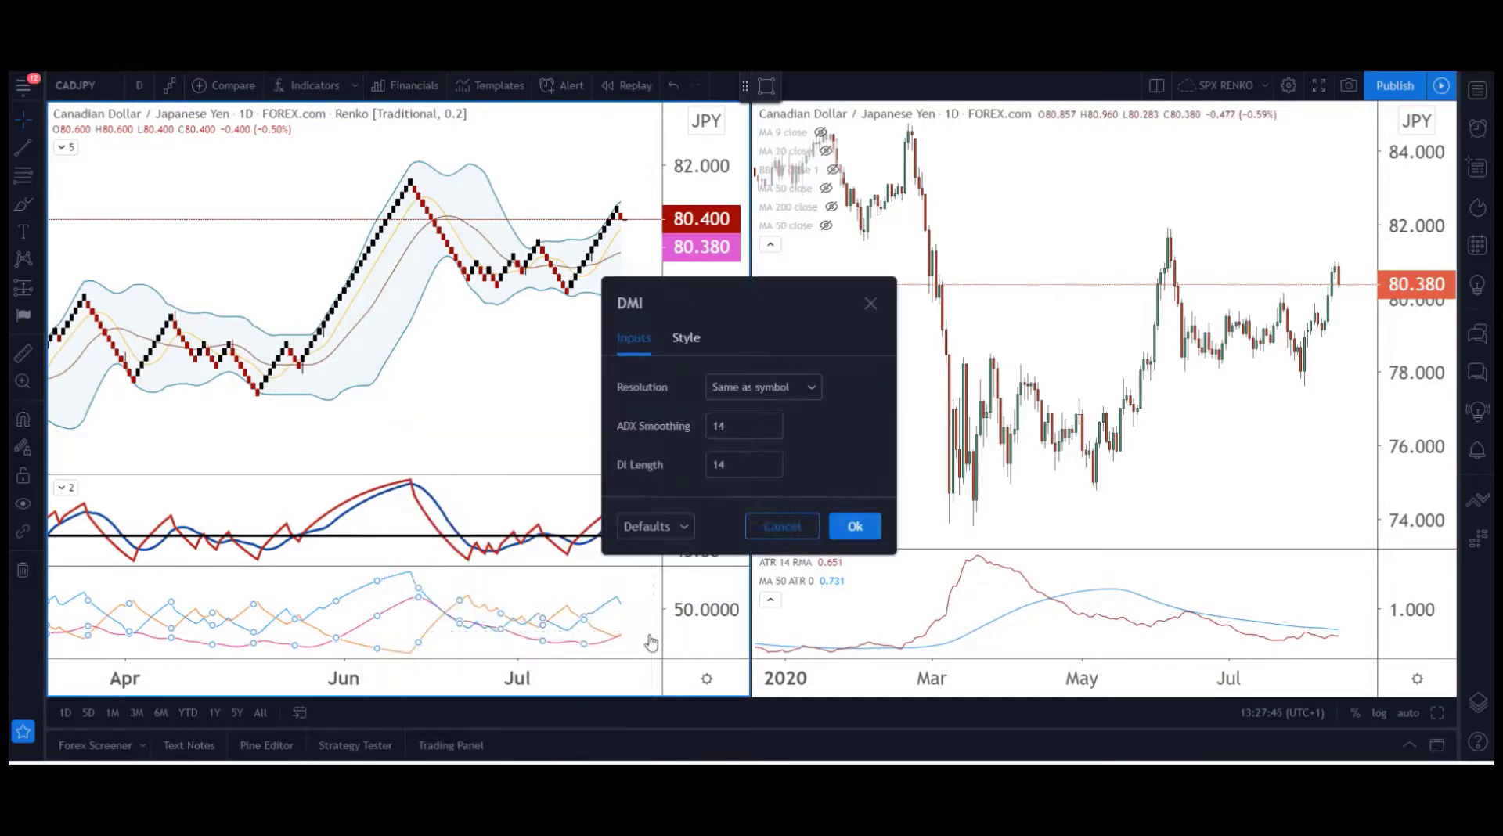
pyautogui.click(686, 337)
pyautogui.click(623, 387)
# Set the DMI's +DI and -DI lines to the third thickness level and close its settings.
pyautogui.click(708, 427)
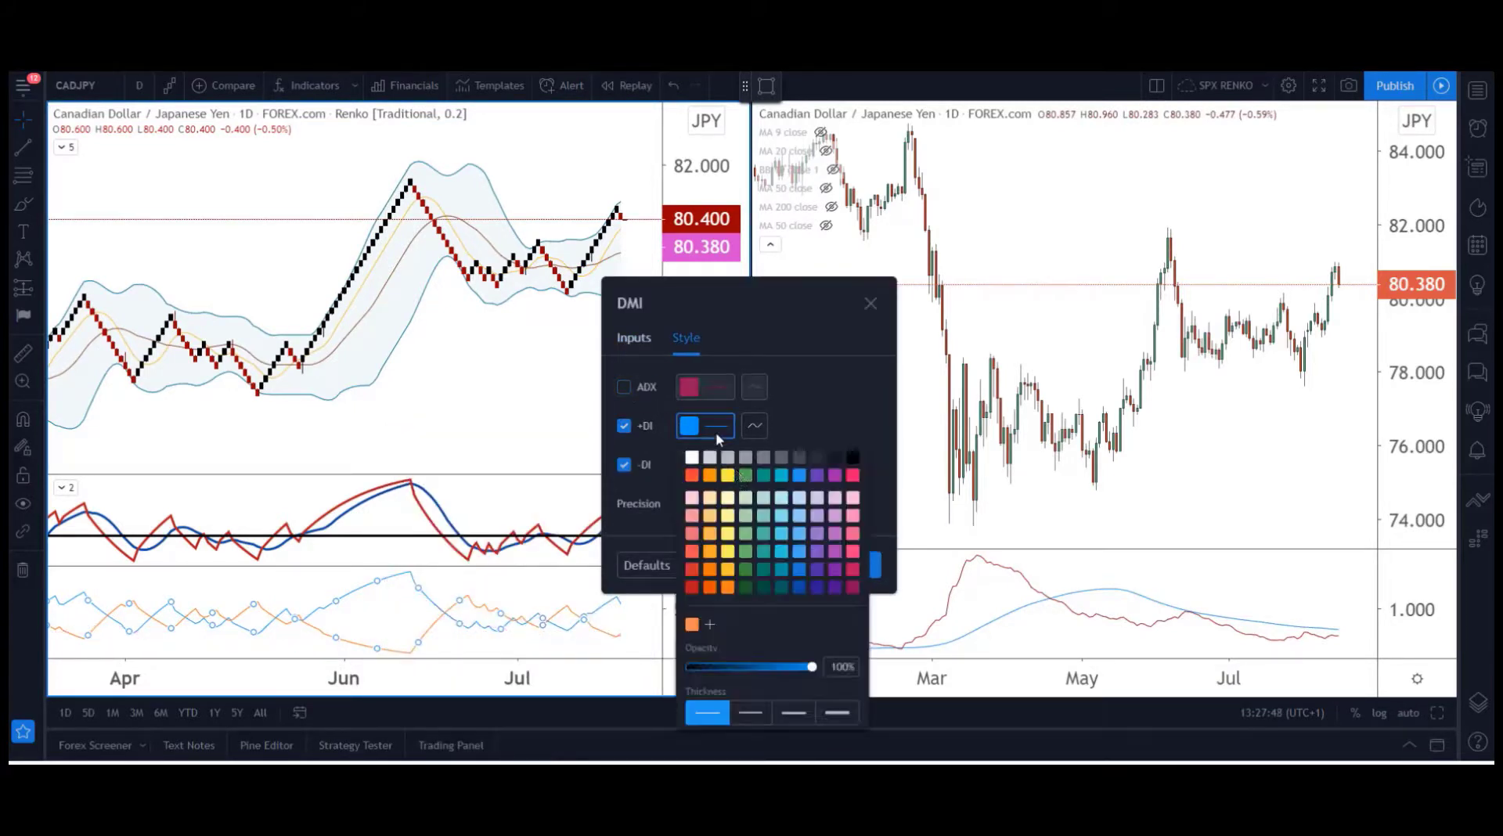
pyautogui.click(793, 713)
pyautogui.click(676, 468)
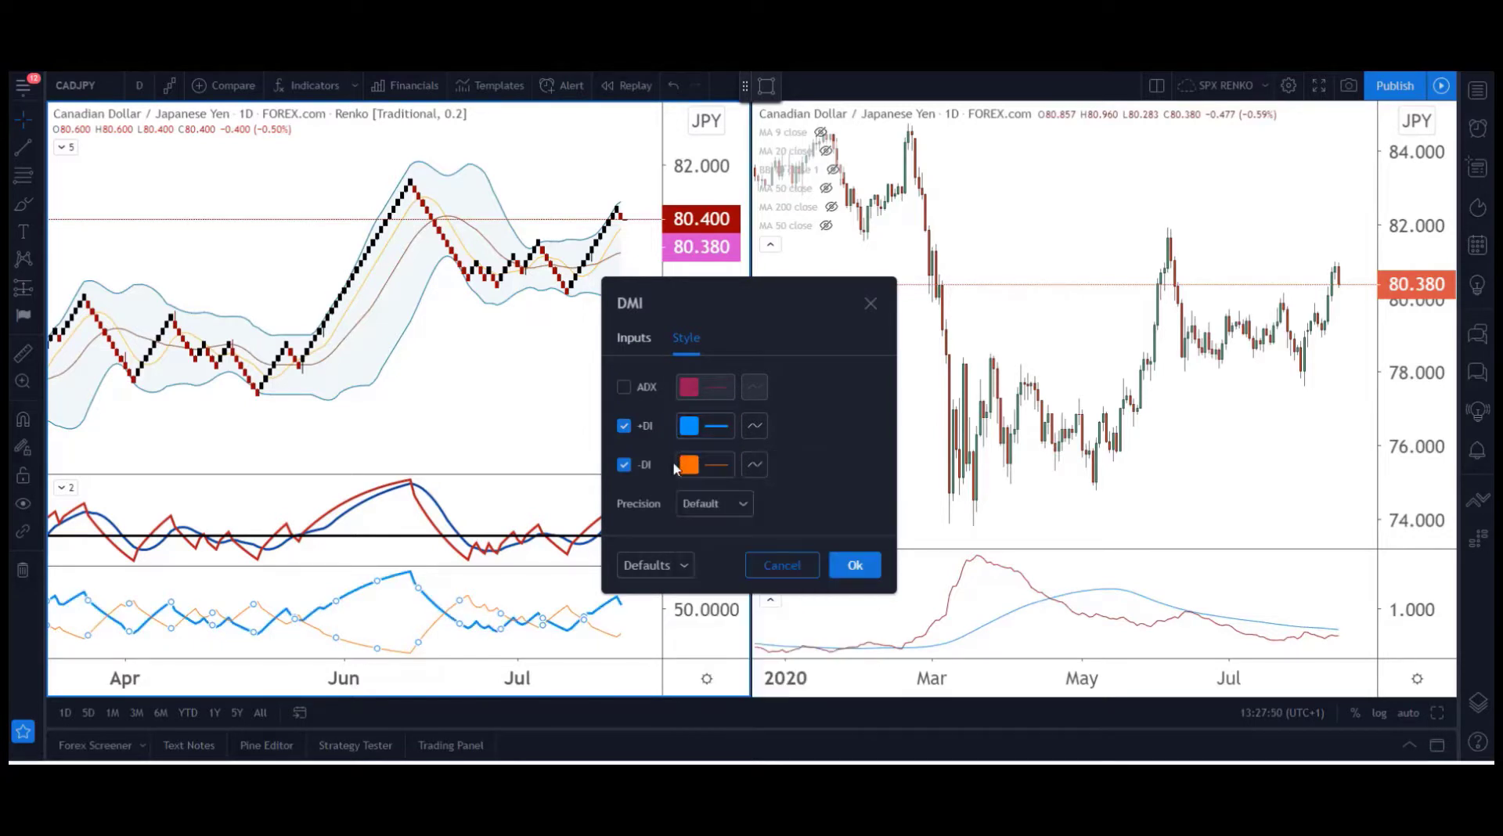
pyautogui.click(707, 466)
pyautogui.click(792, 743)
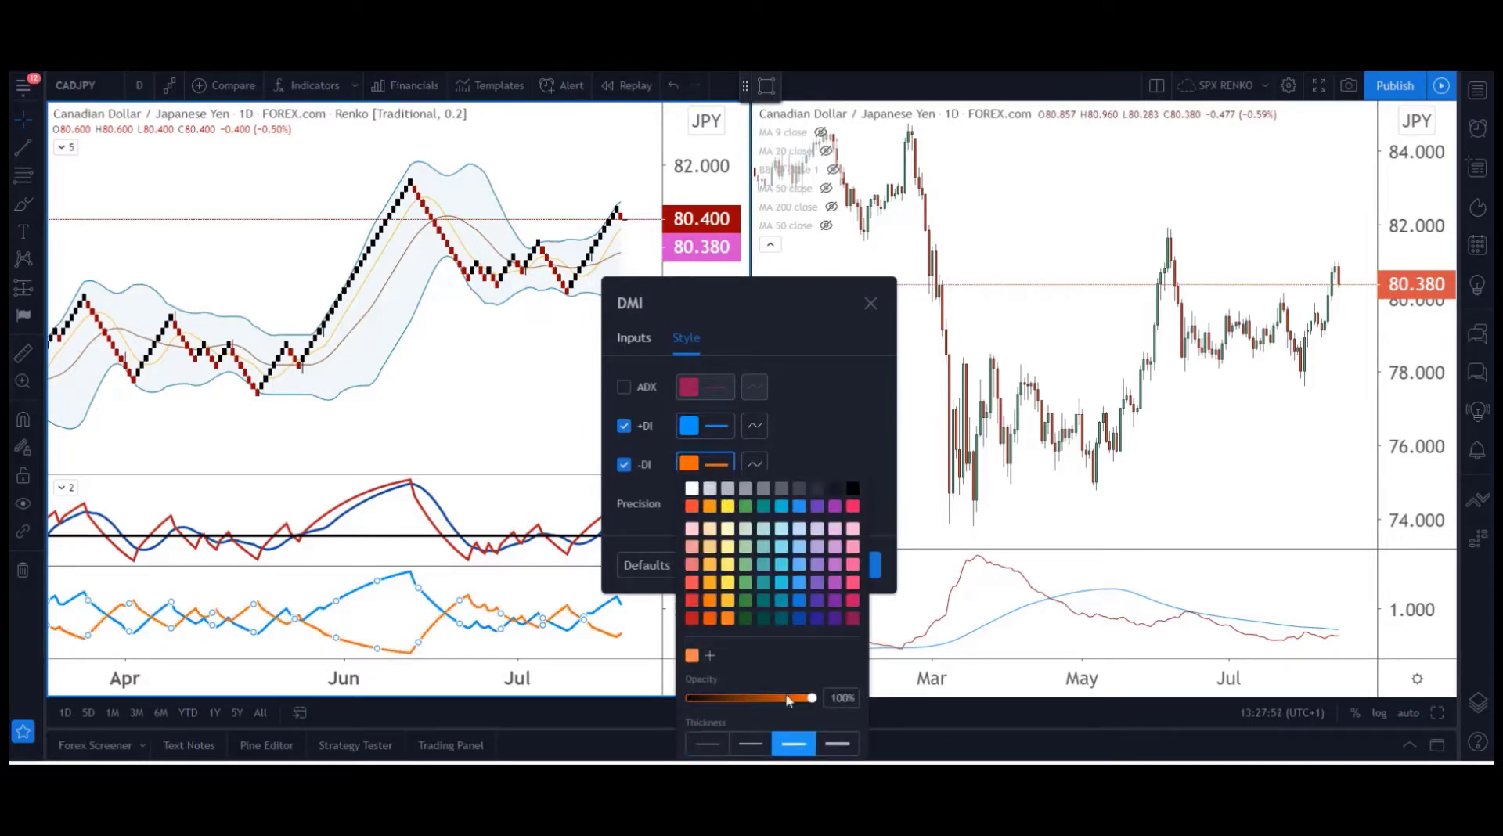
pyautogui.click(870, 305)
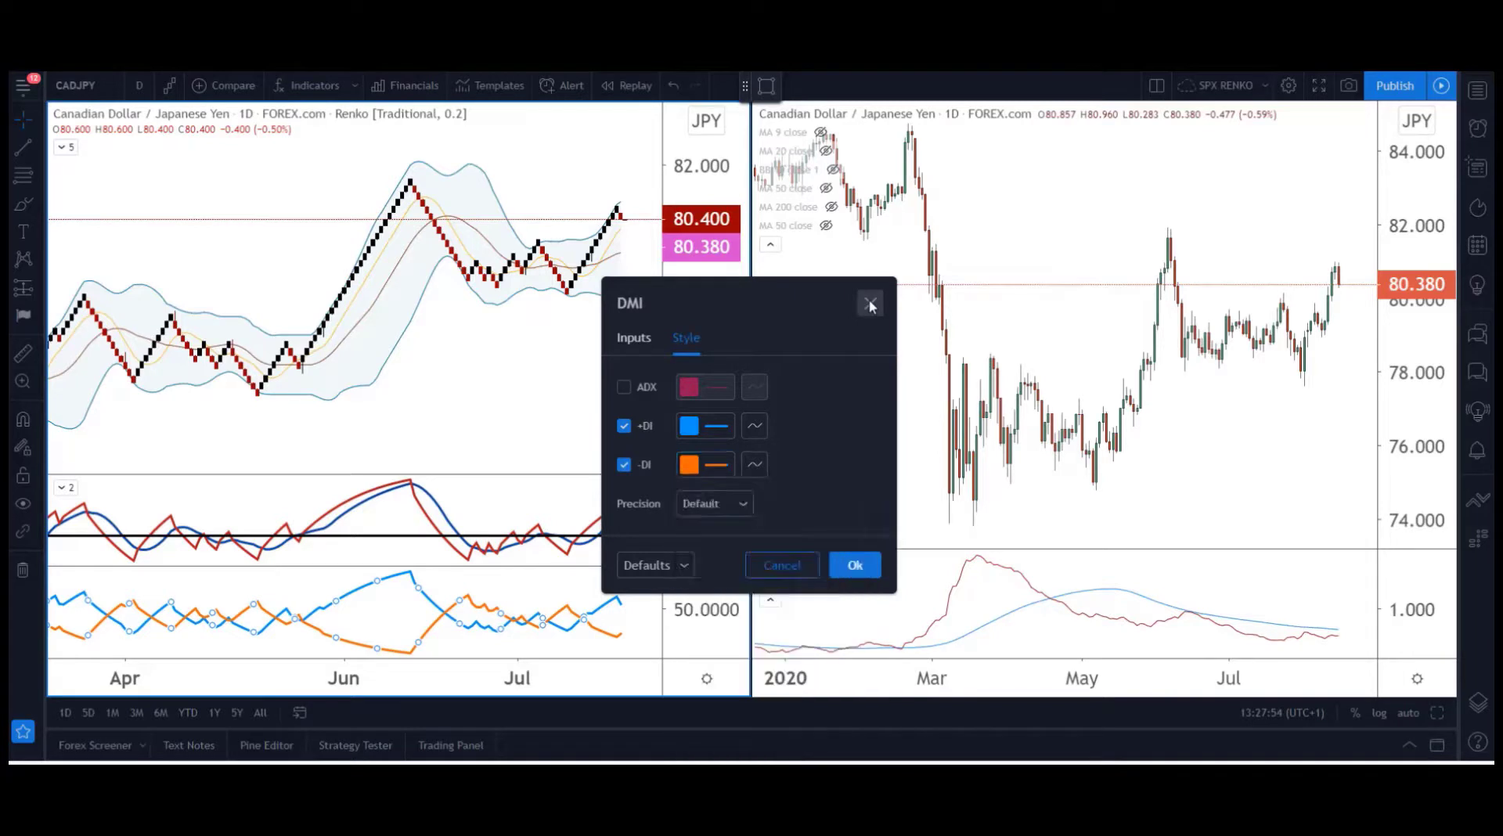
pyautogui.click(870, 305)
# Hide the Basis line in the Bollinger Bands style settings.
pyautogui.rightClick(410, 324)
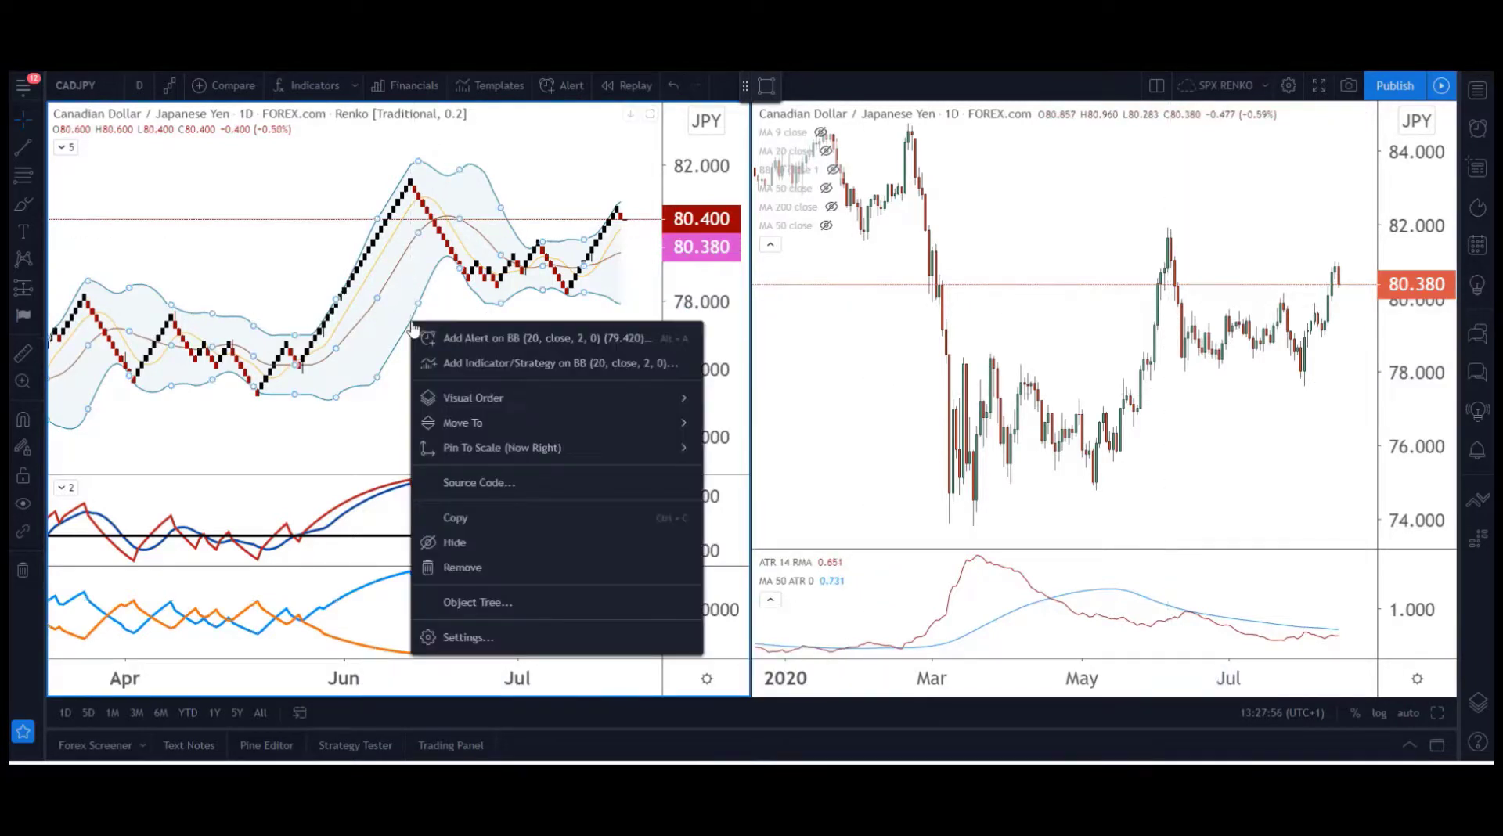
pyautogui.click(482, 633)
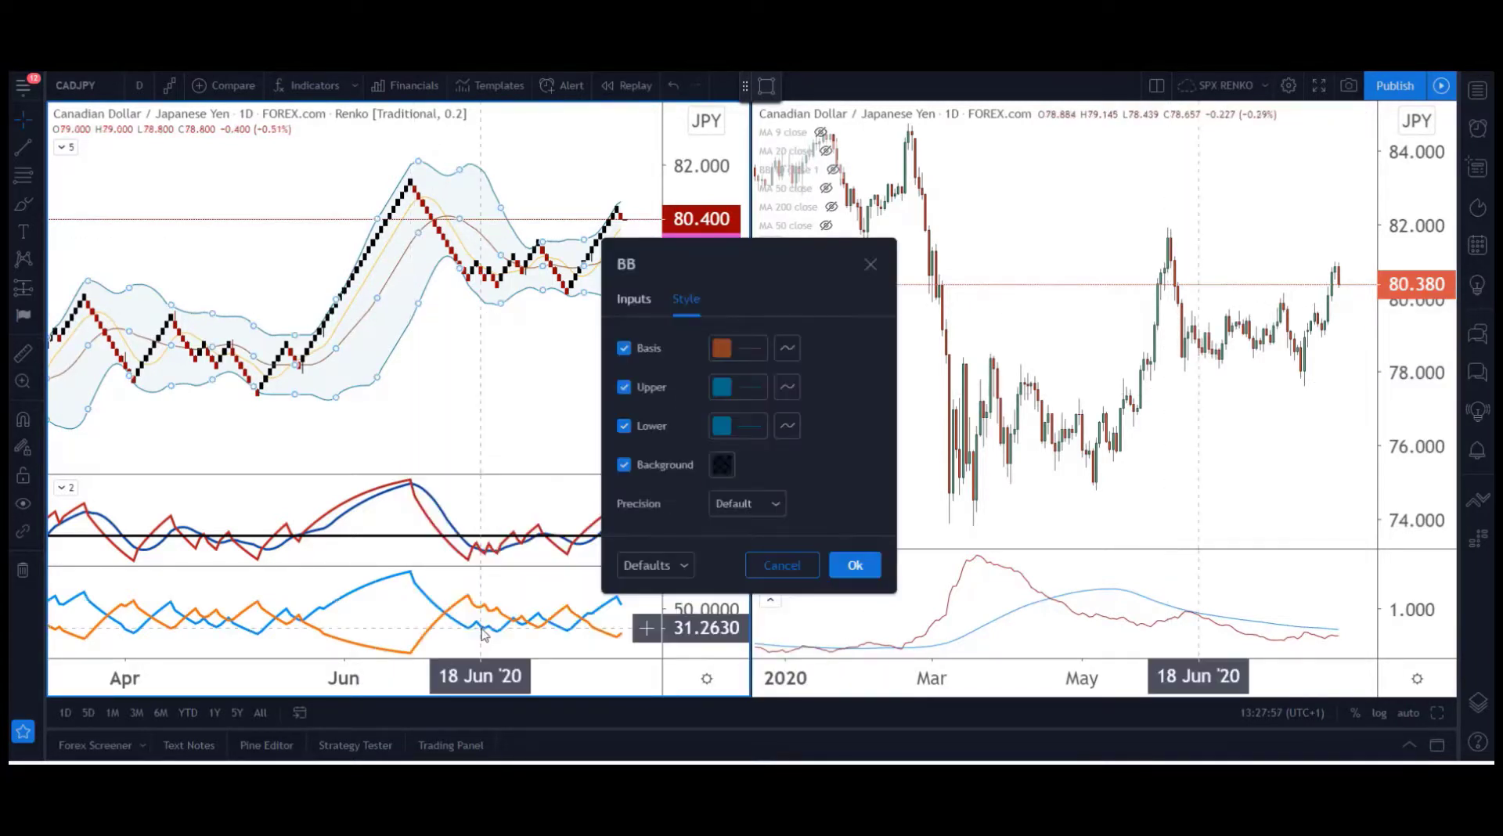
pyautogui.click(625, 349)
# Set the Upper and Lower Bollinger Bands lines to the third thickness level and close the settings.
pyautogui.click(727, 391)
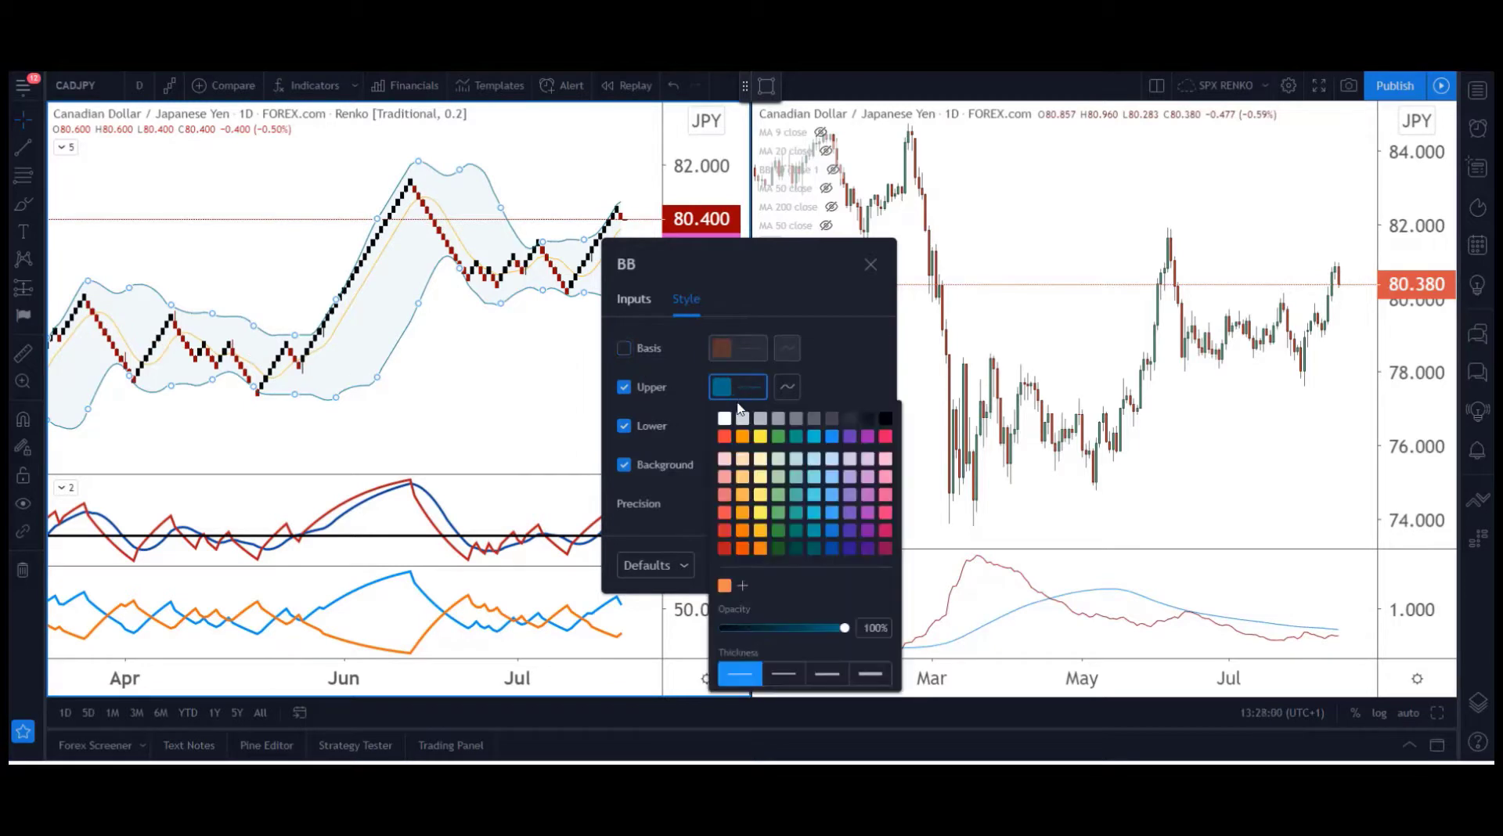
pyautogui.click(825, 672)
pyautogui.click(678, 396)
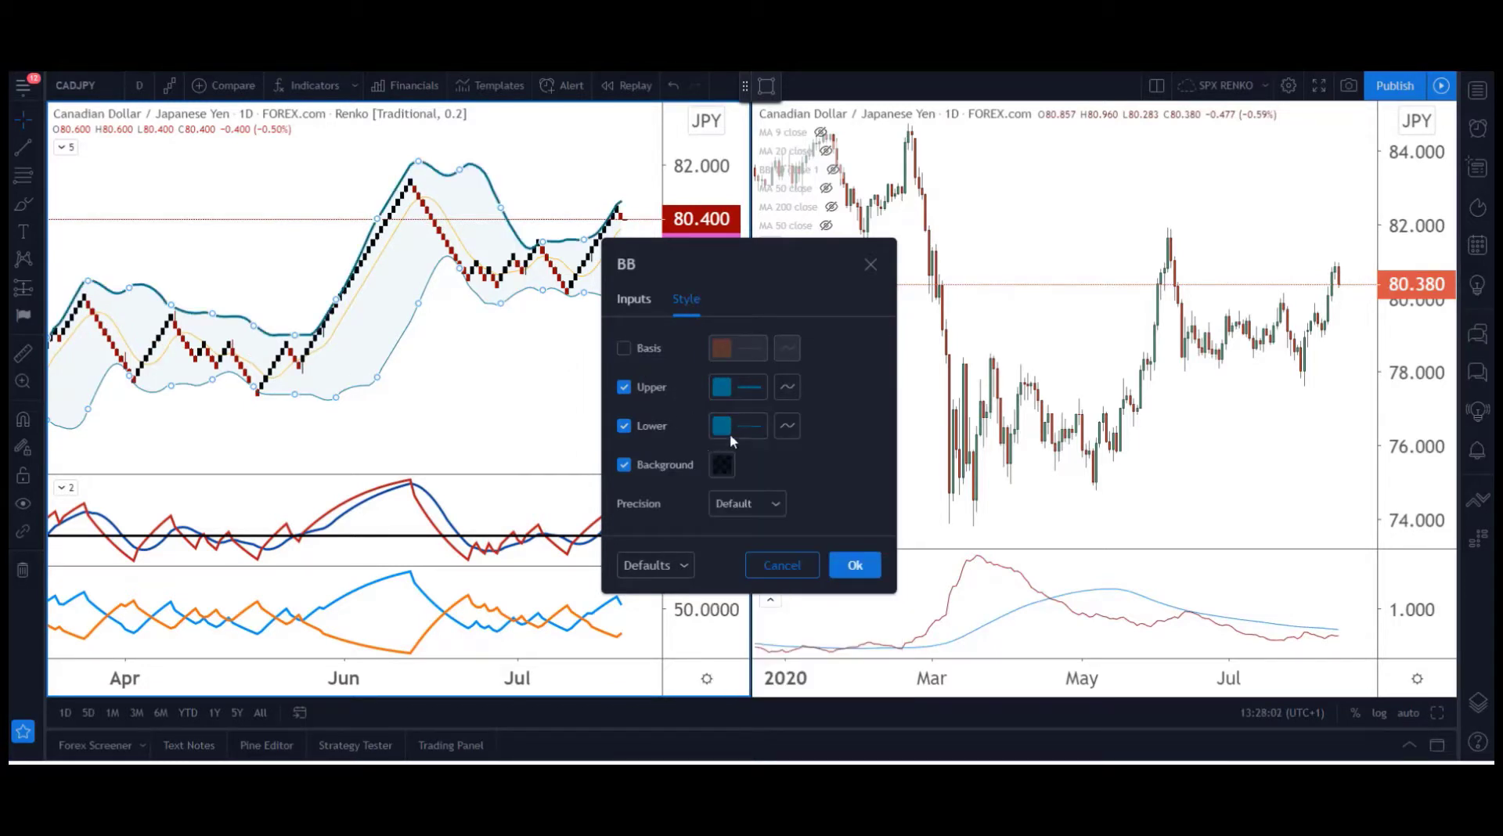
pyautogui.click(737, 428)
pyautogui.click(822, 713)
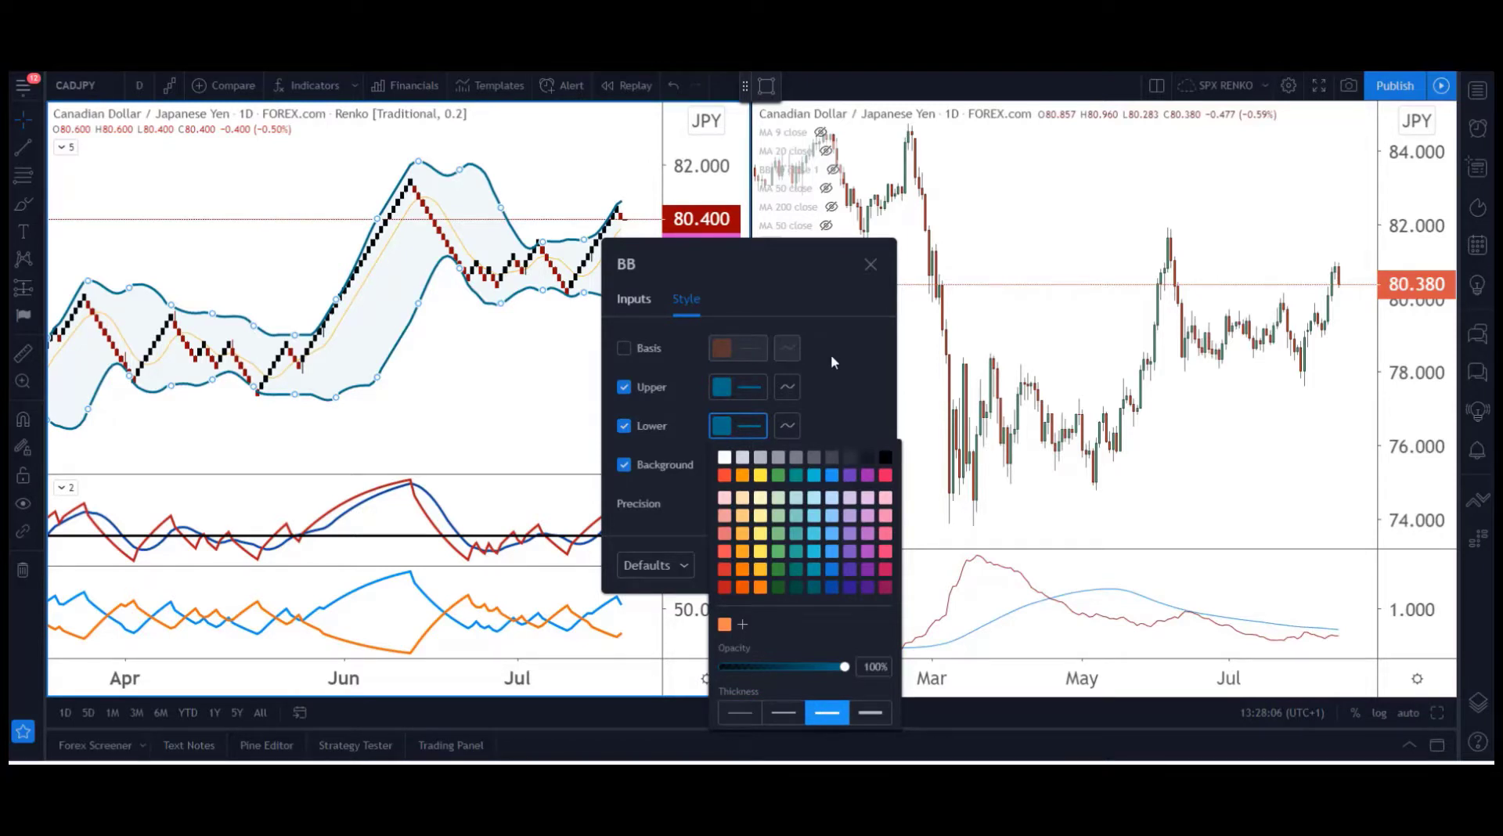
pyautogui.click(868, 265)
pyautogui.click(868, 265)
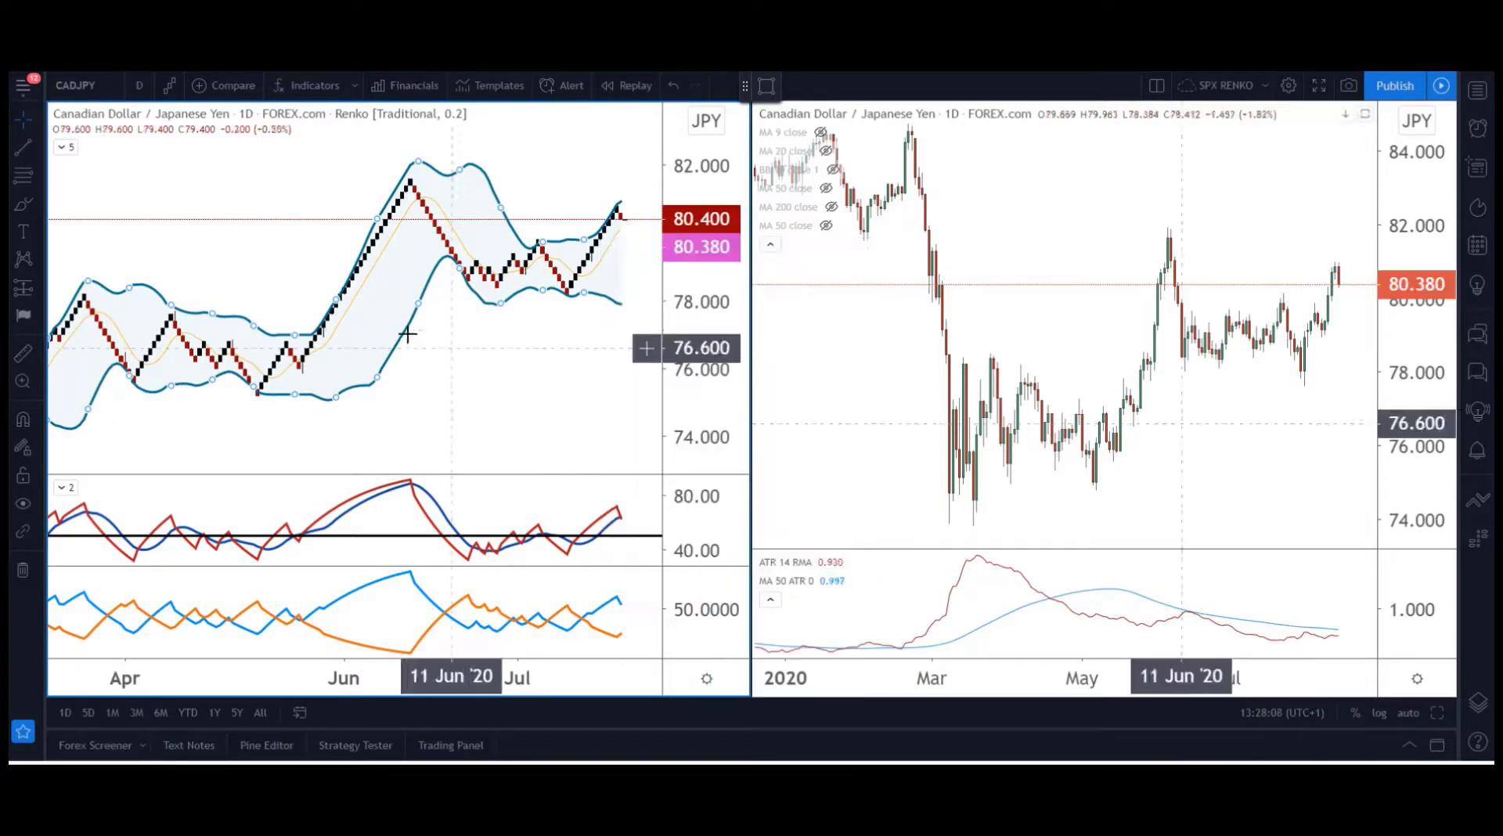
# Set the length of the 9-period moving average on the Renko chart to 5.
pyautogui.rightClick(371, 260)
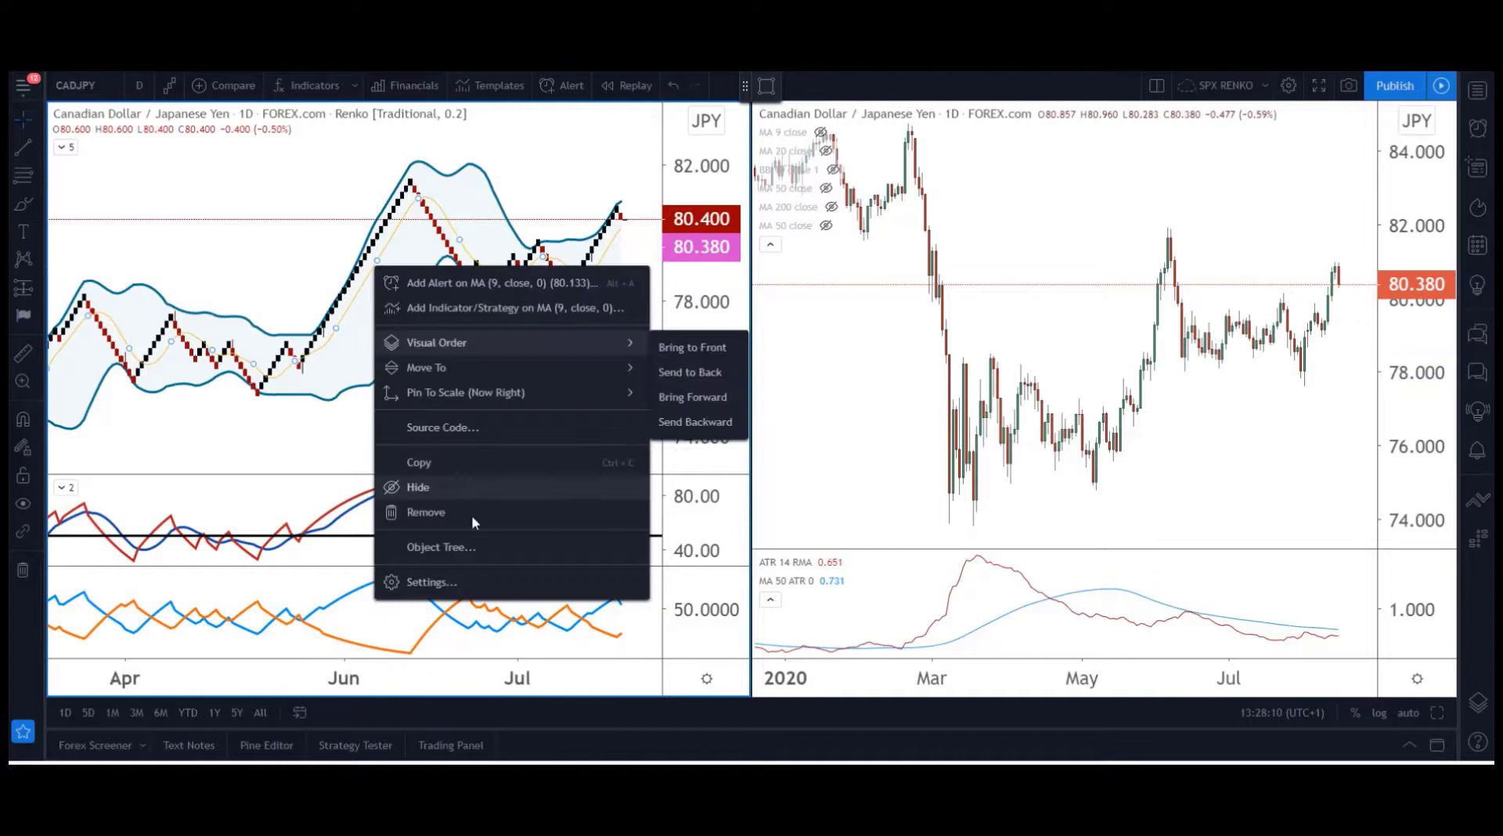
pyautogui.click(457, 579)
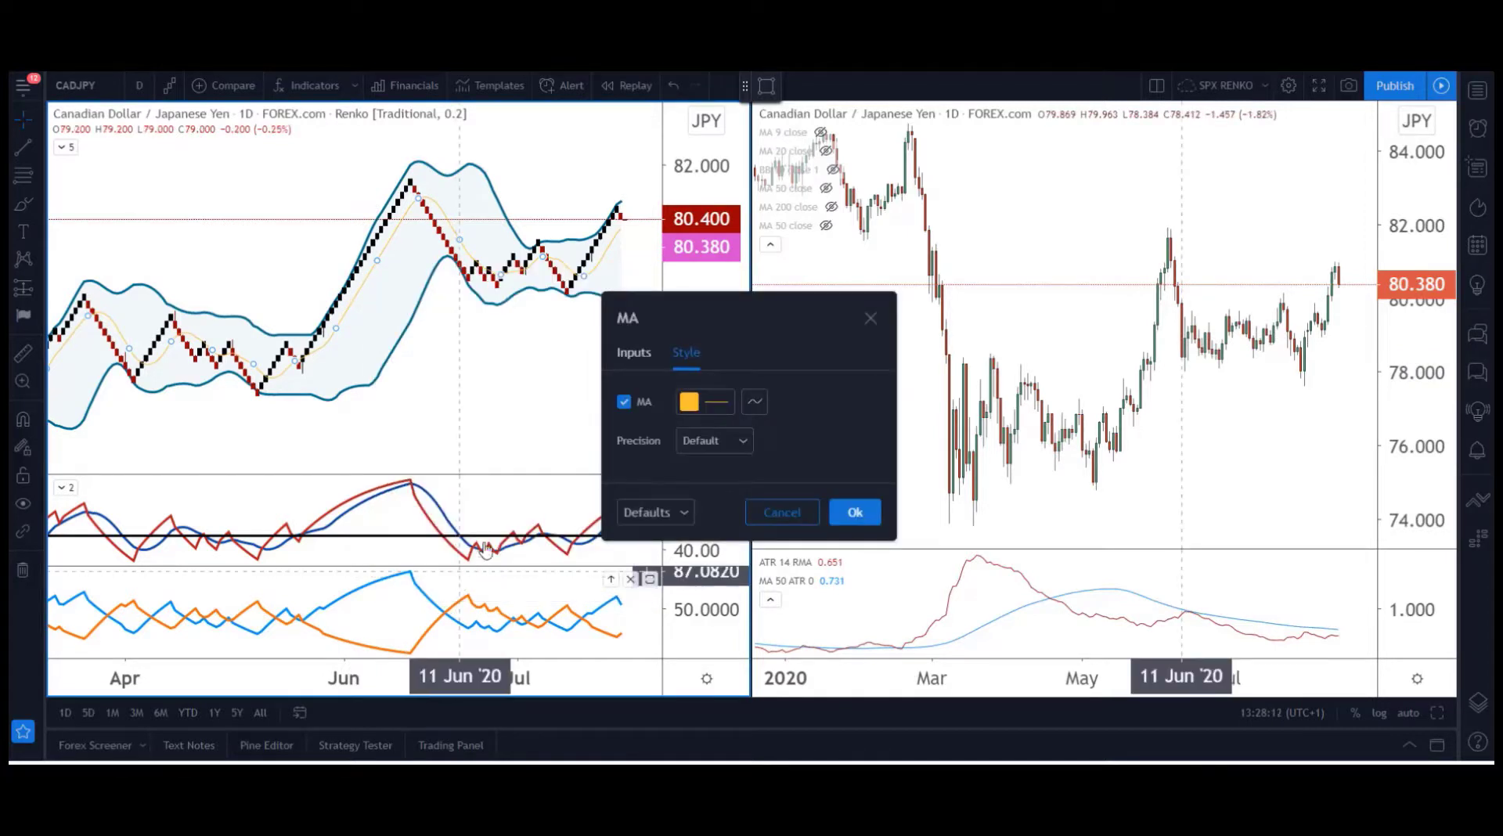
pyautogui.click(643, 356)
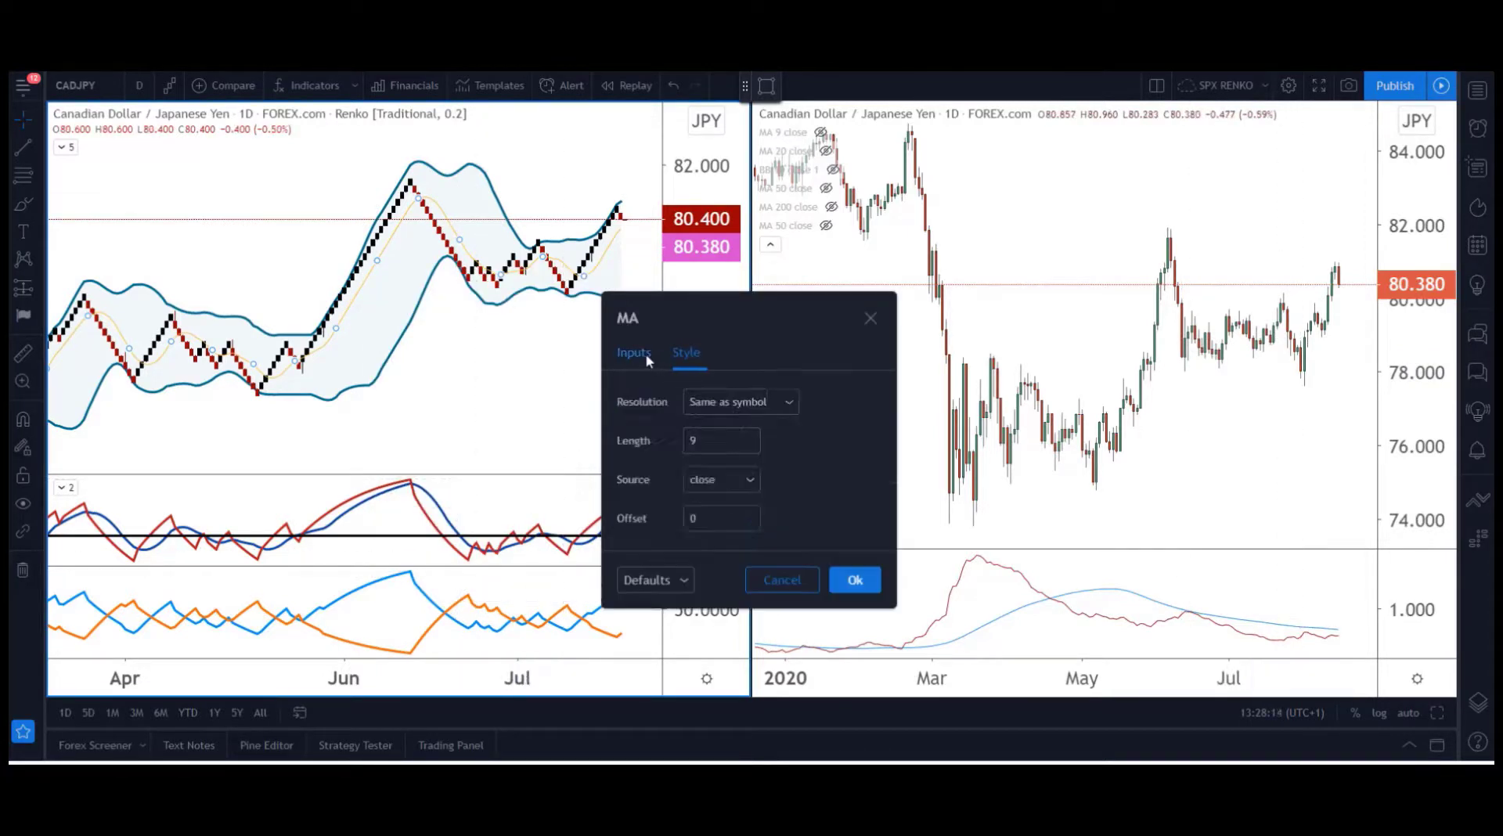
pyautogui.click(706, 439)
pyautogui.write('5')
# Style the 5-period moving average line in red with the third thickness level and apply the settings.
pyautogui.click(692, 353)
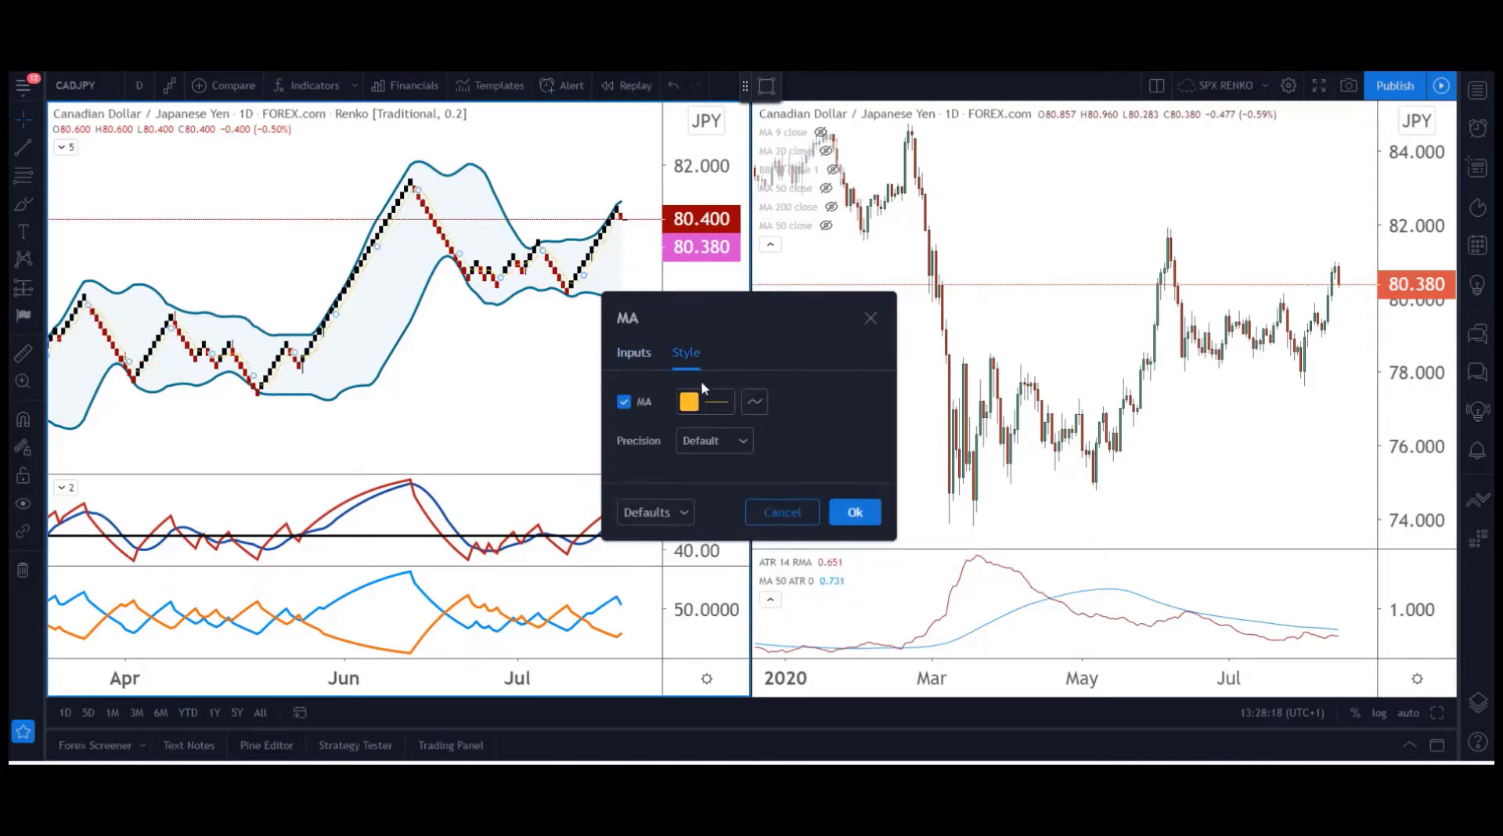
pyautogui.click(712, 404)
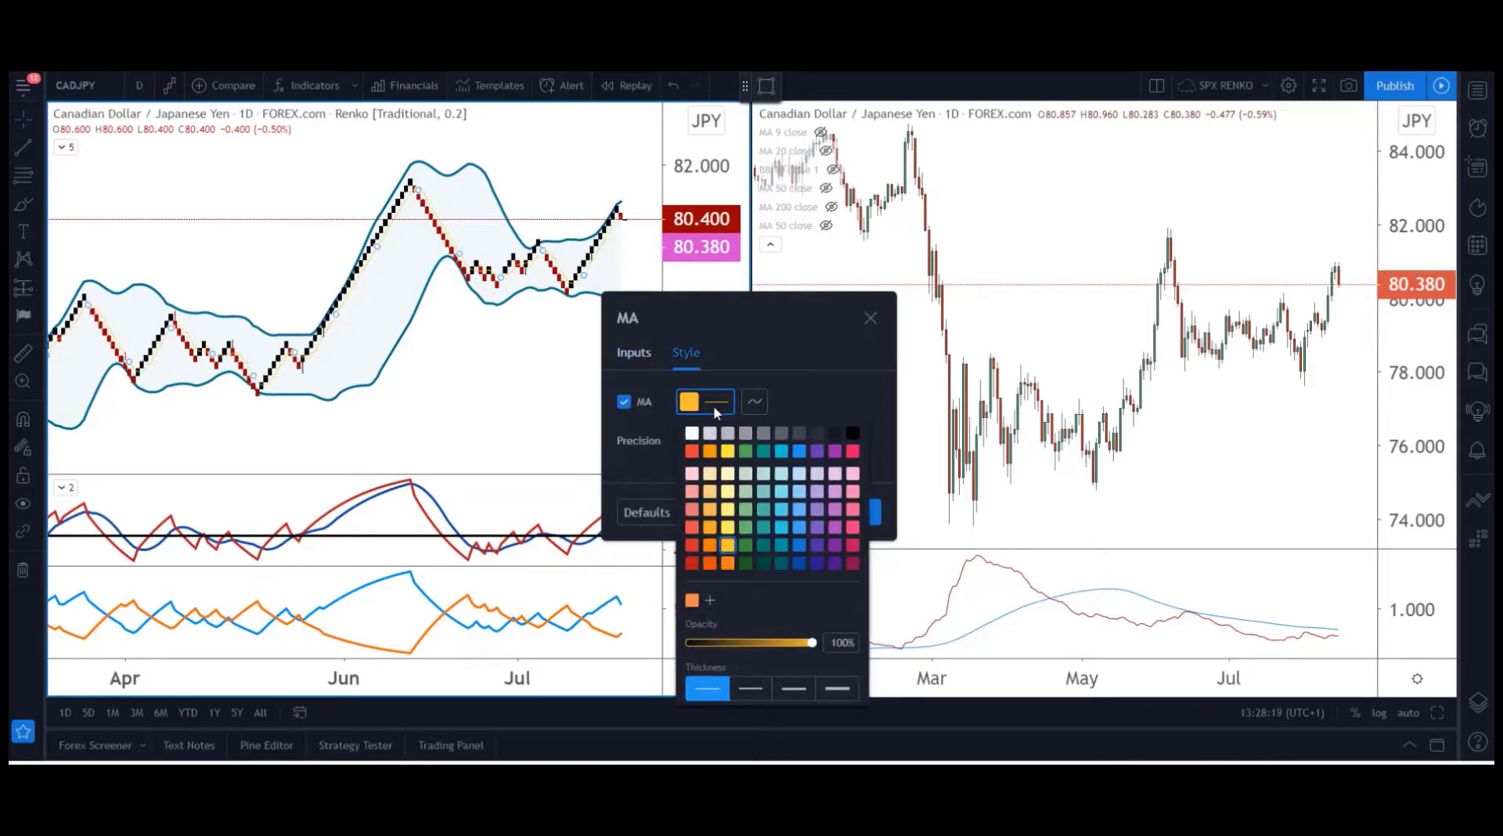
pyautogui.click(692, 452)
pyautogui.click(783, 691)
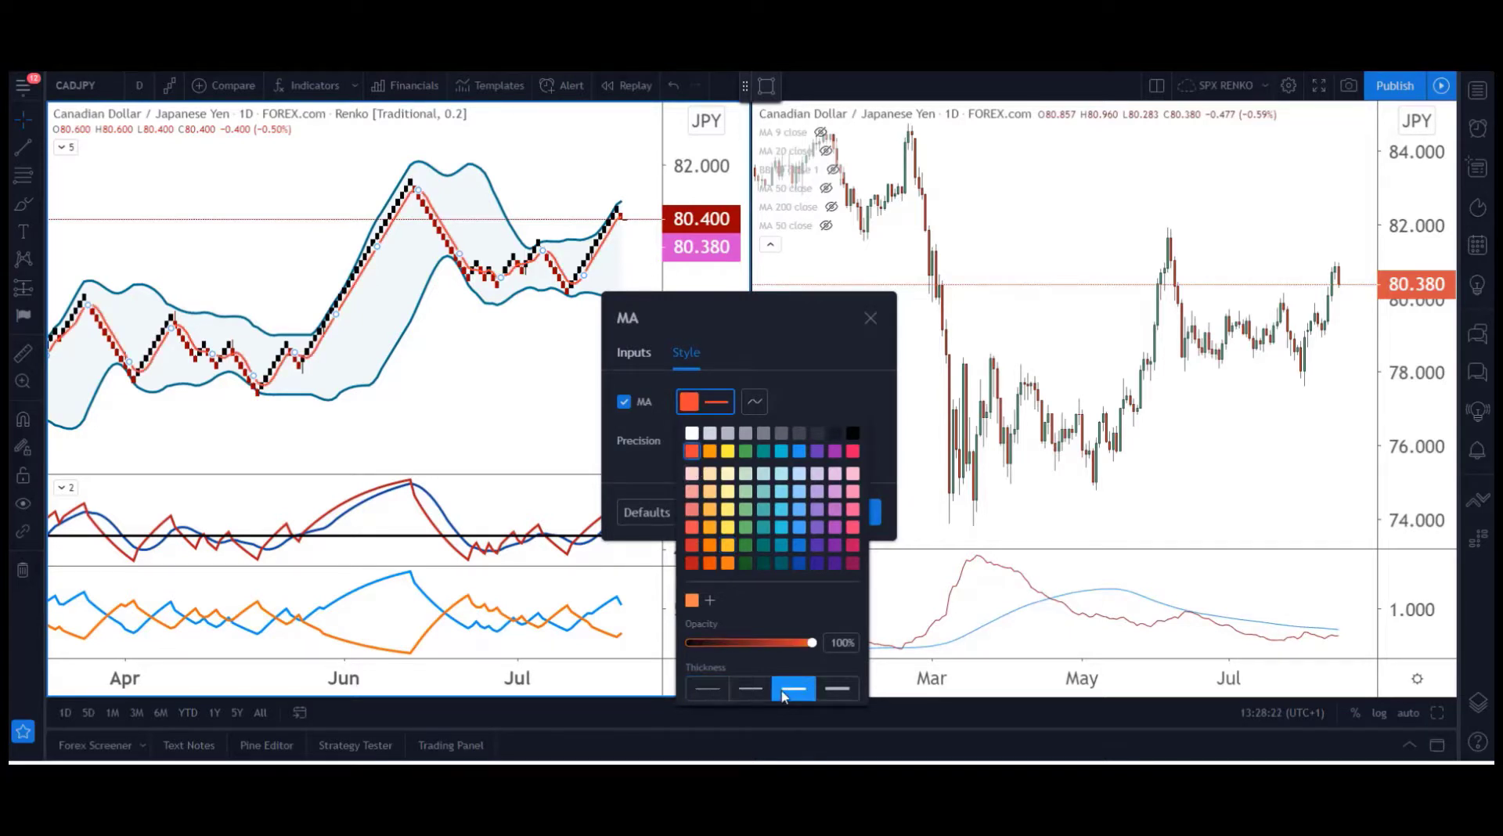
pyautogui.click(814, 354)
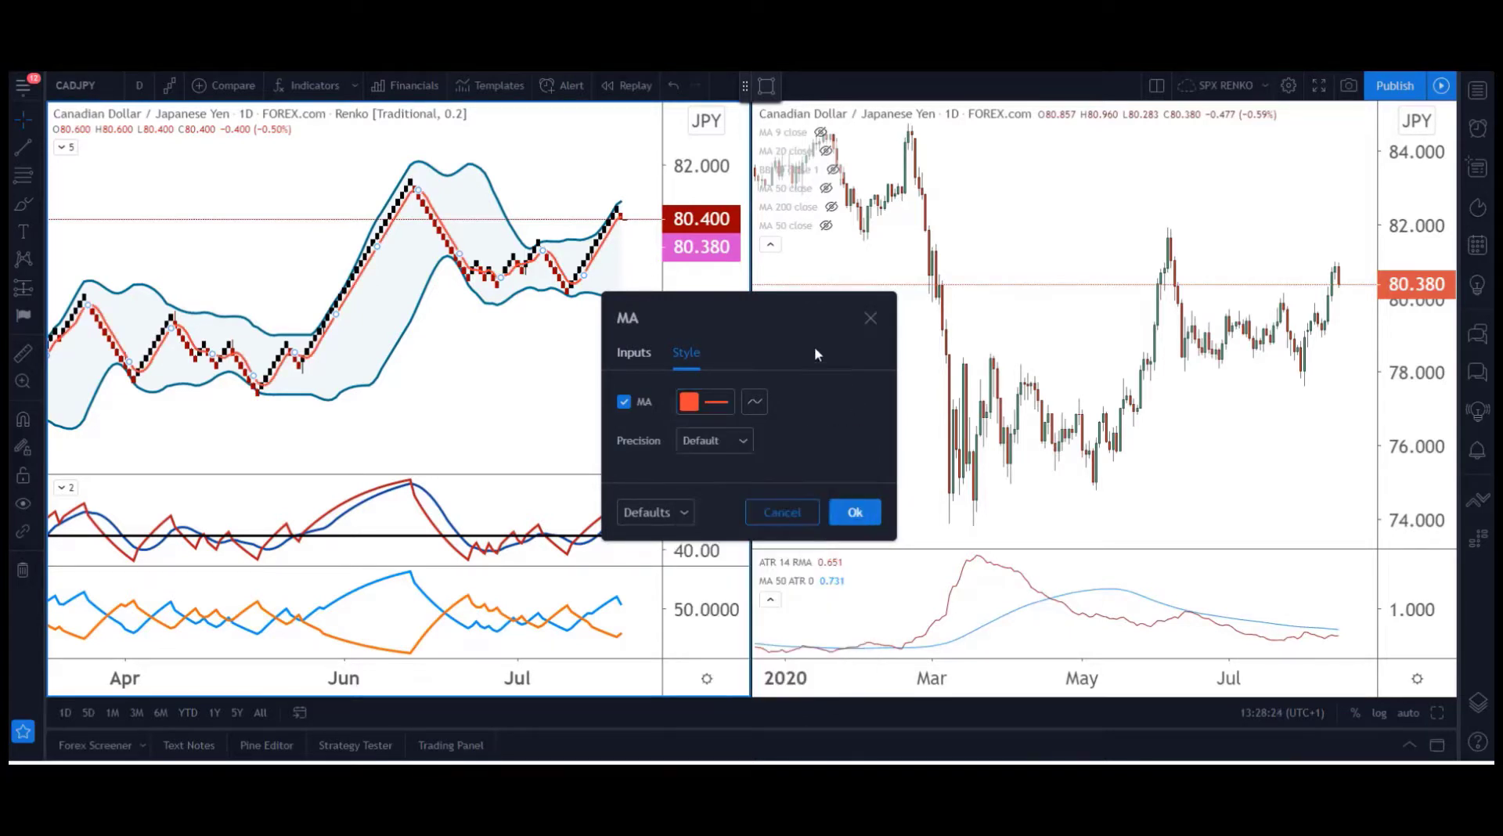
pyautogui.click(839, 513)
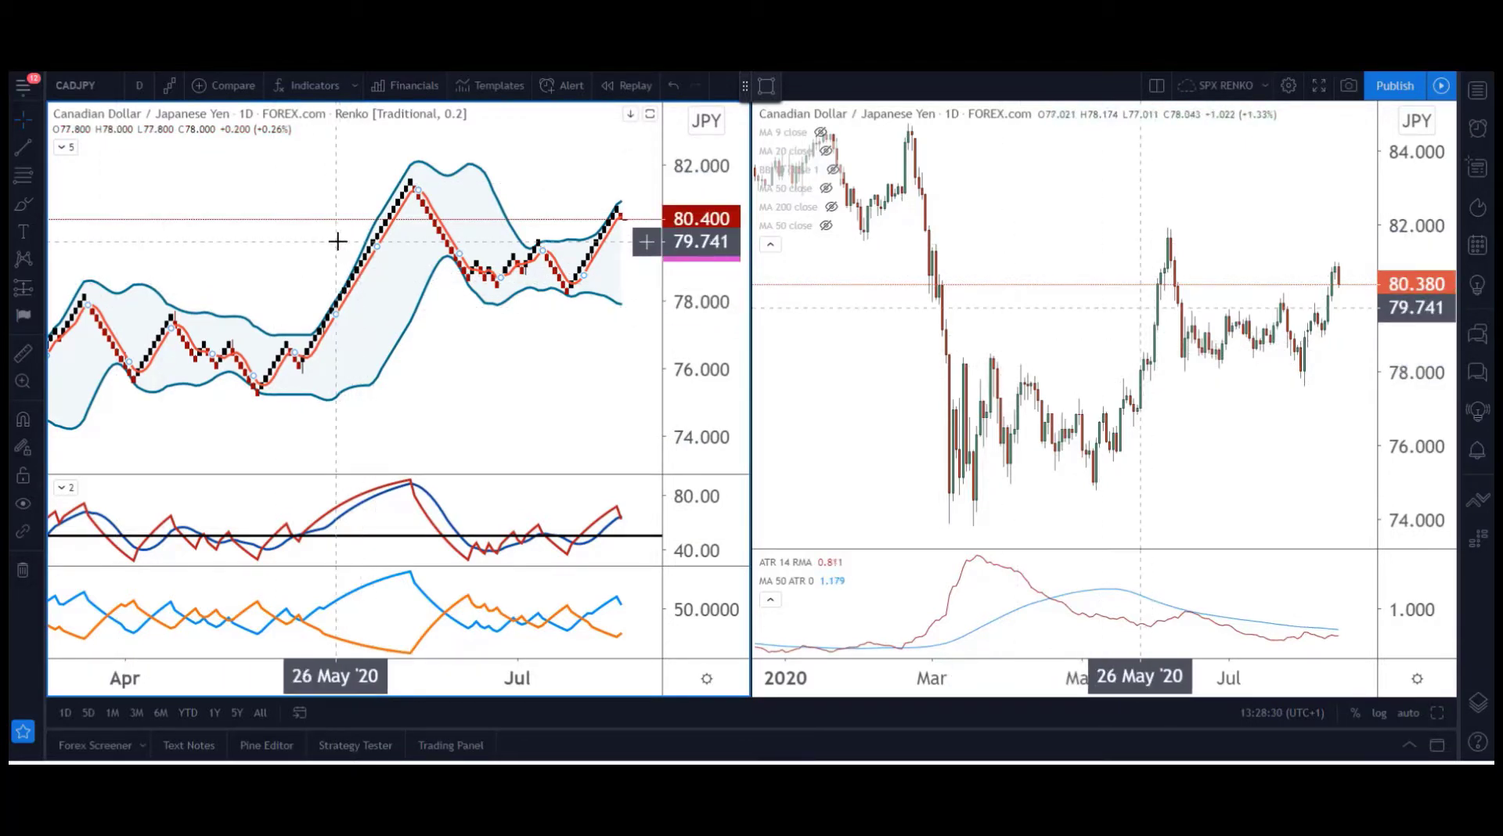
# Add a second built-in Moving Average to the CADJPY Renko chart.
pyautogui.click(307, 86)
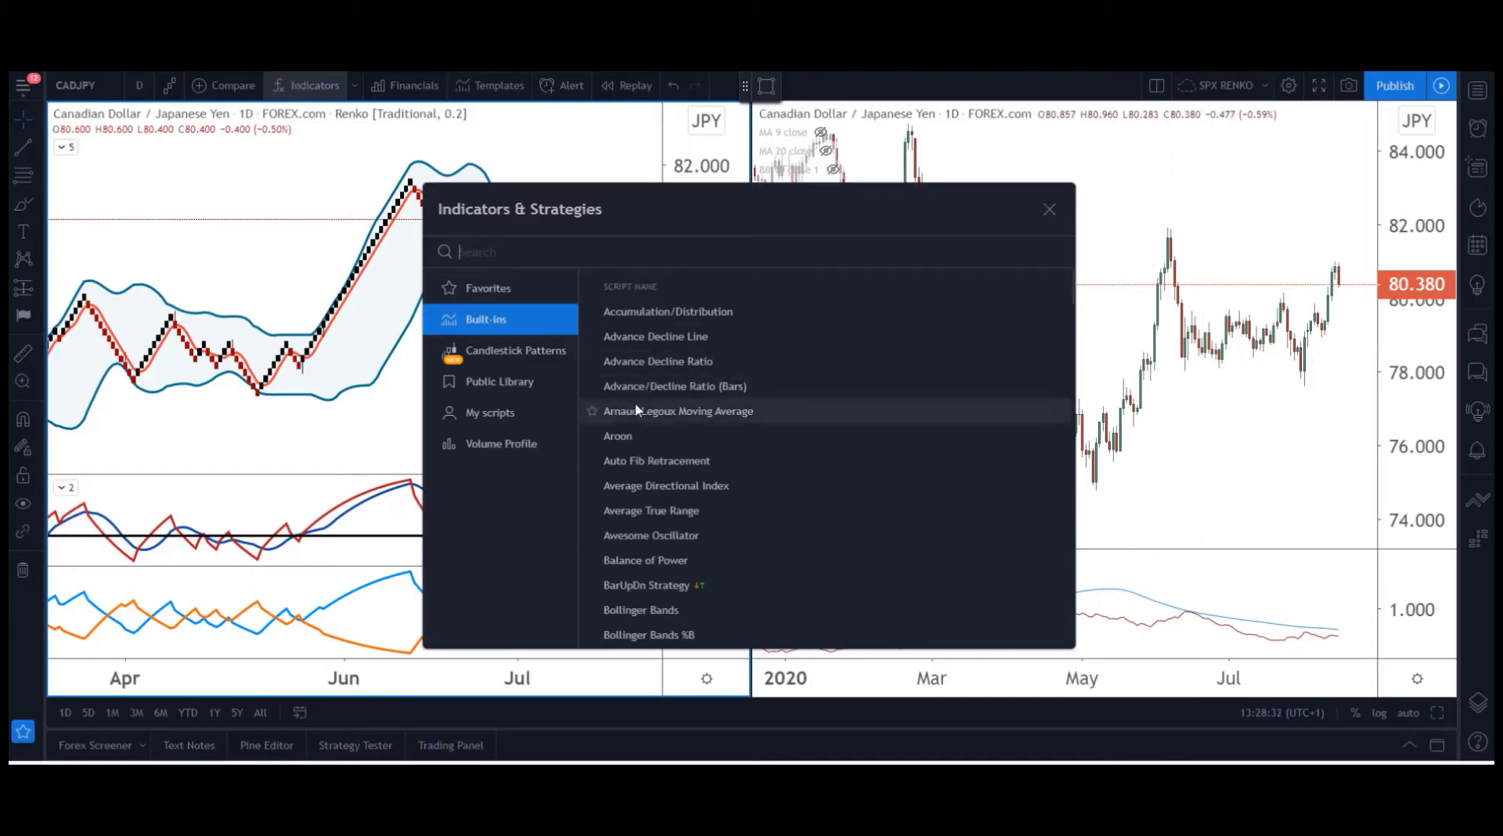
pyautogui.scroll(-10, 636, 408)
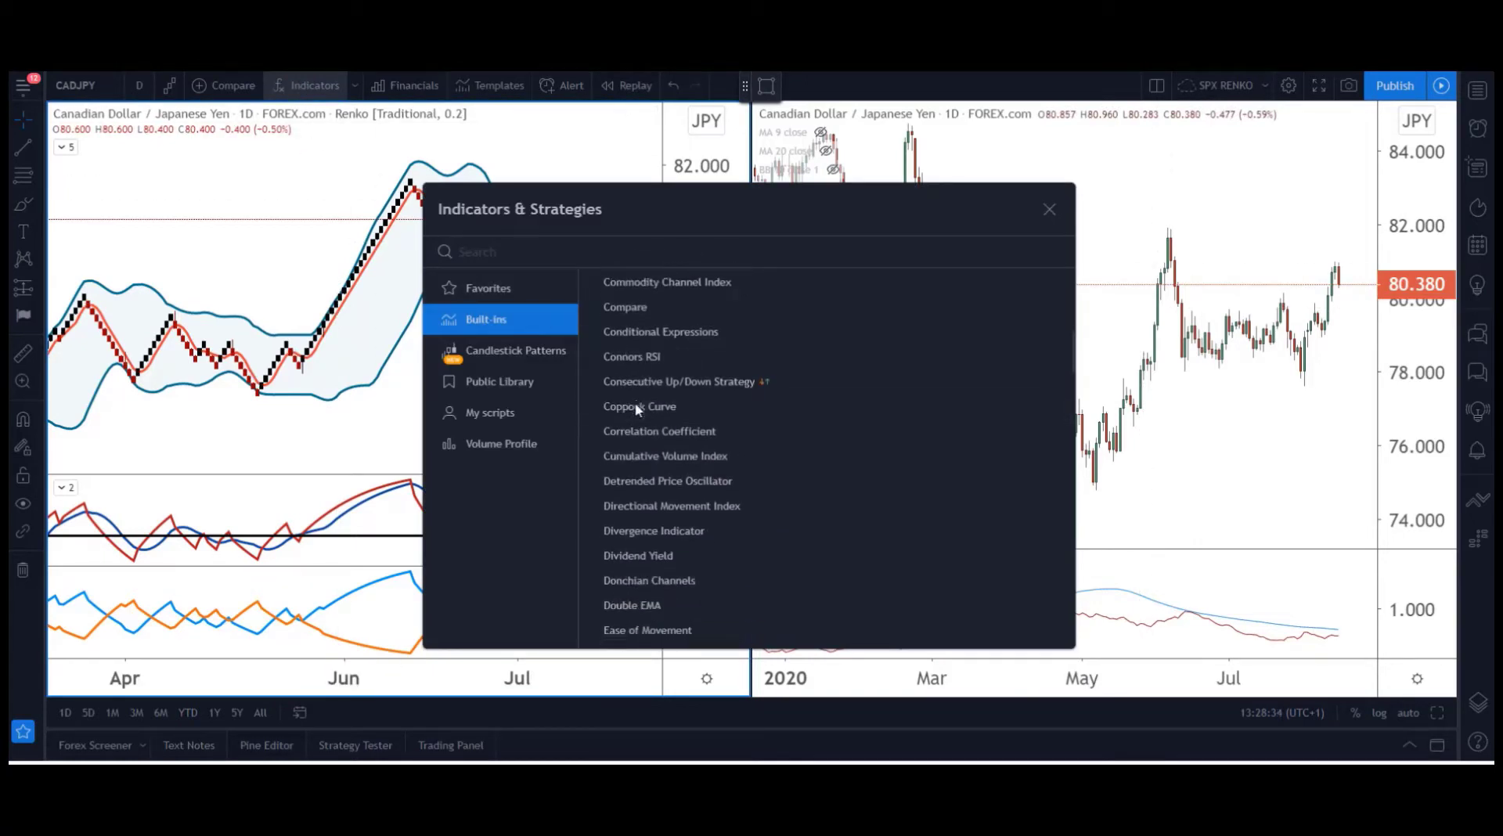
pyautogui.scroll(-5, 635, 409)
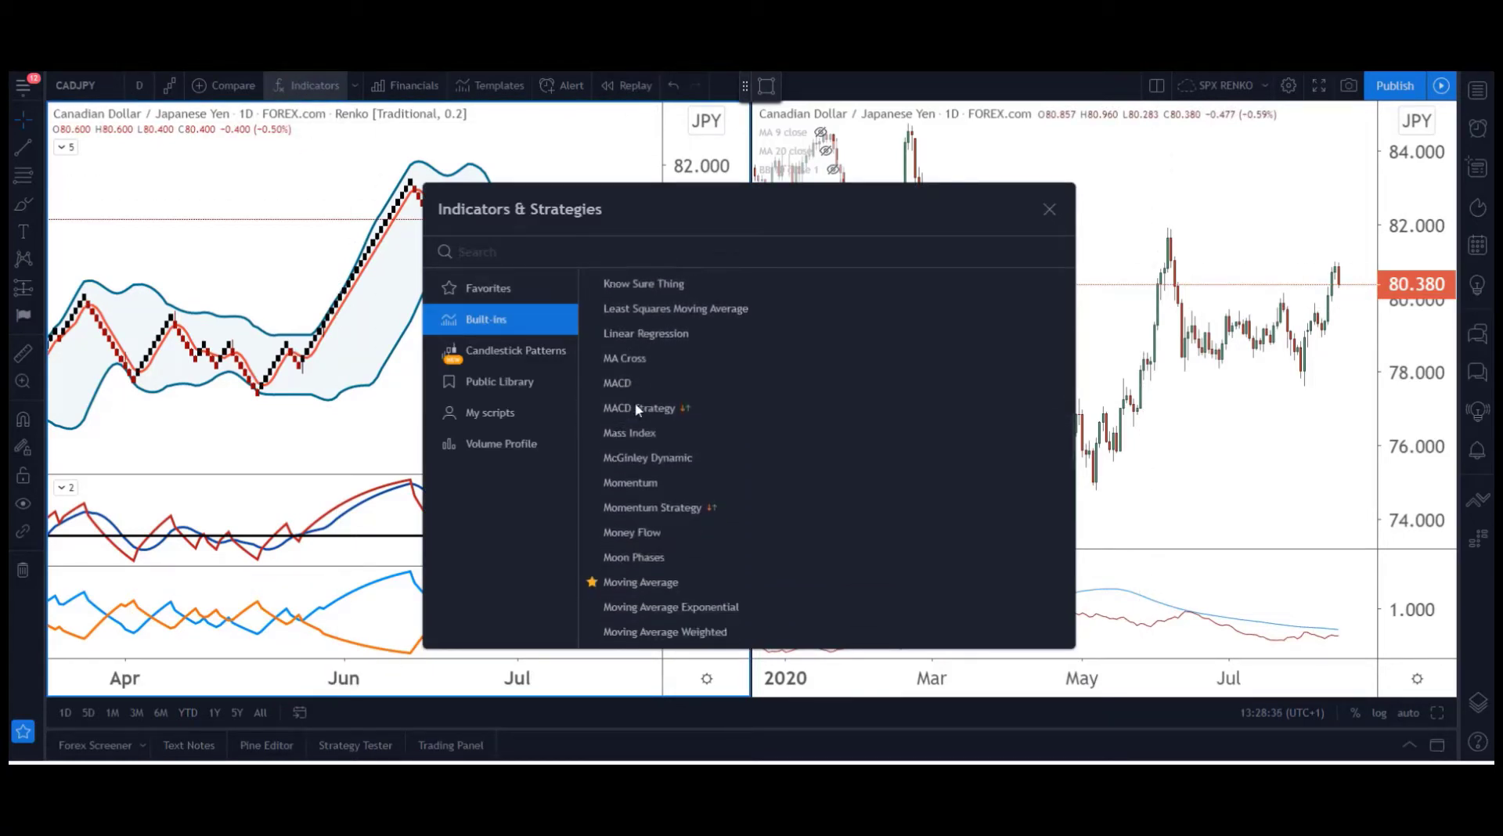
pyautogui.click(649, 533)
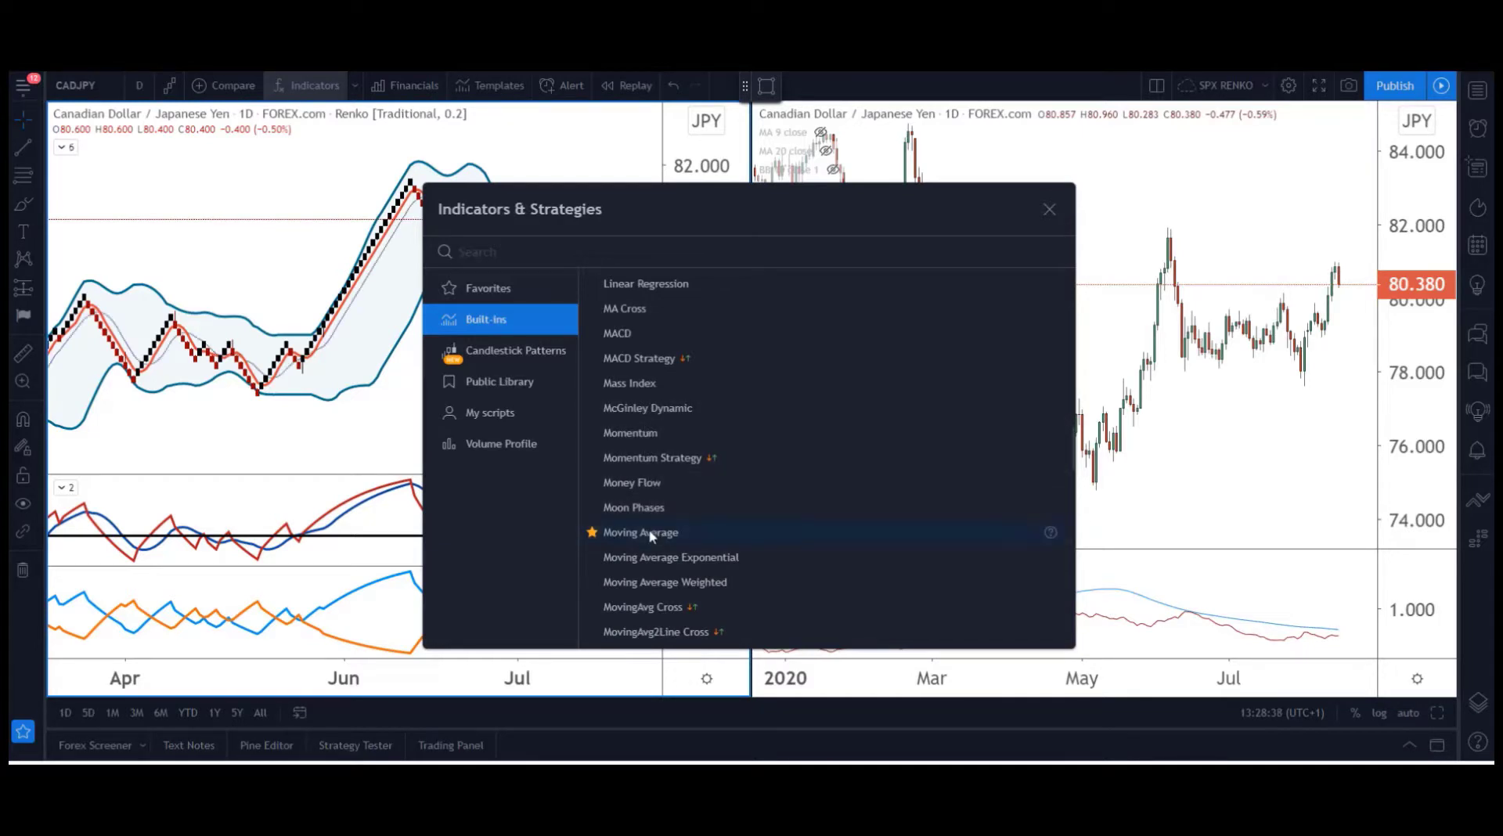
# Add a third built-in Moving Average to the CADJPY Renko chart and expand its indicator list.
pyautogui.click(650, 534)
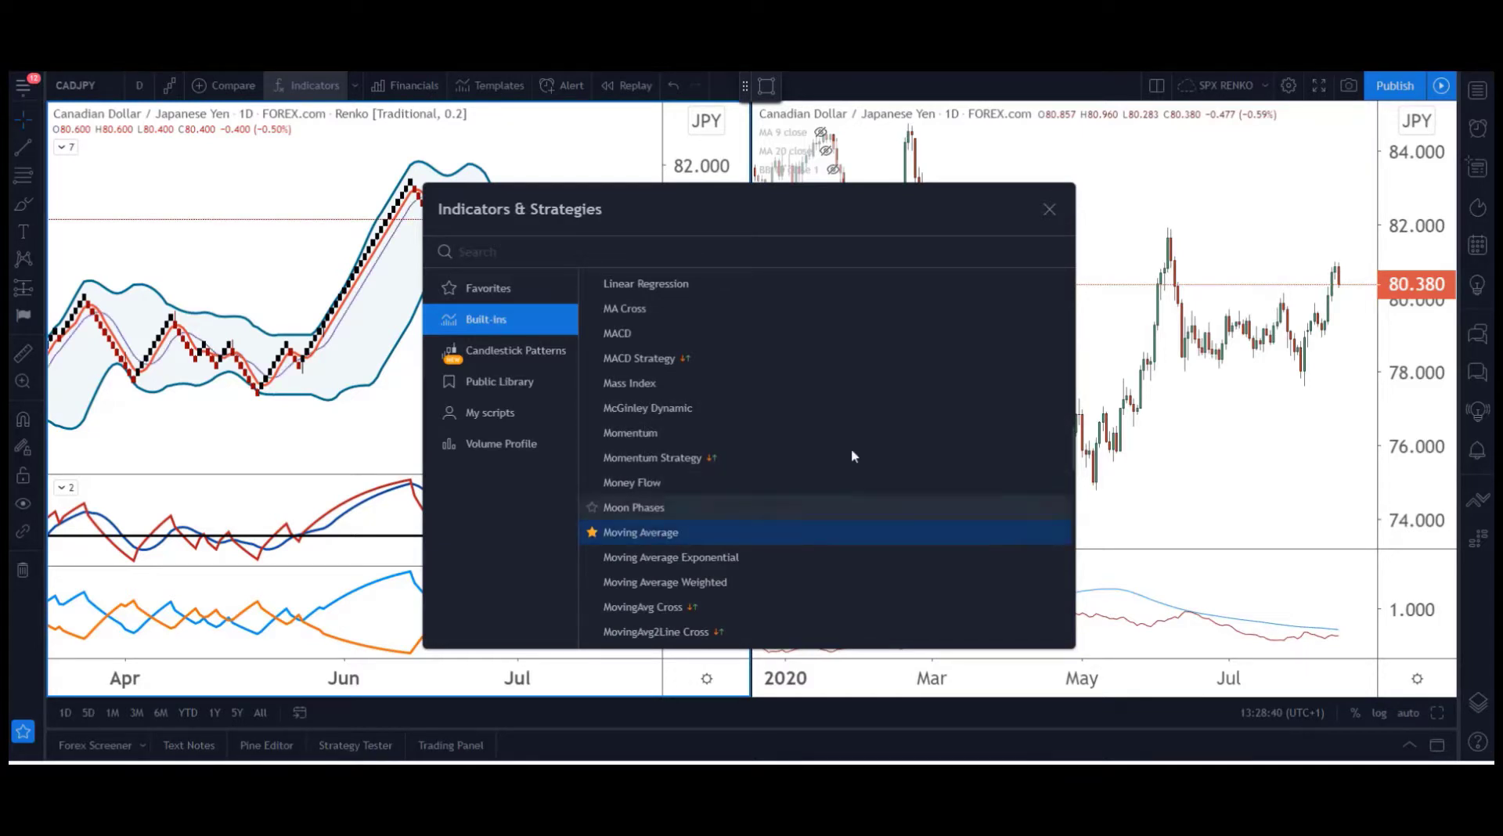
pyautogui.click(1049, 210)
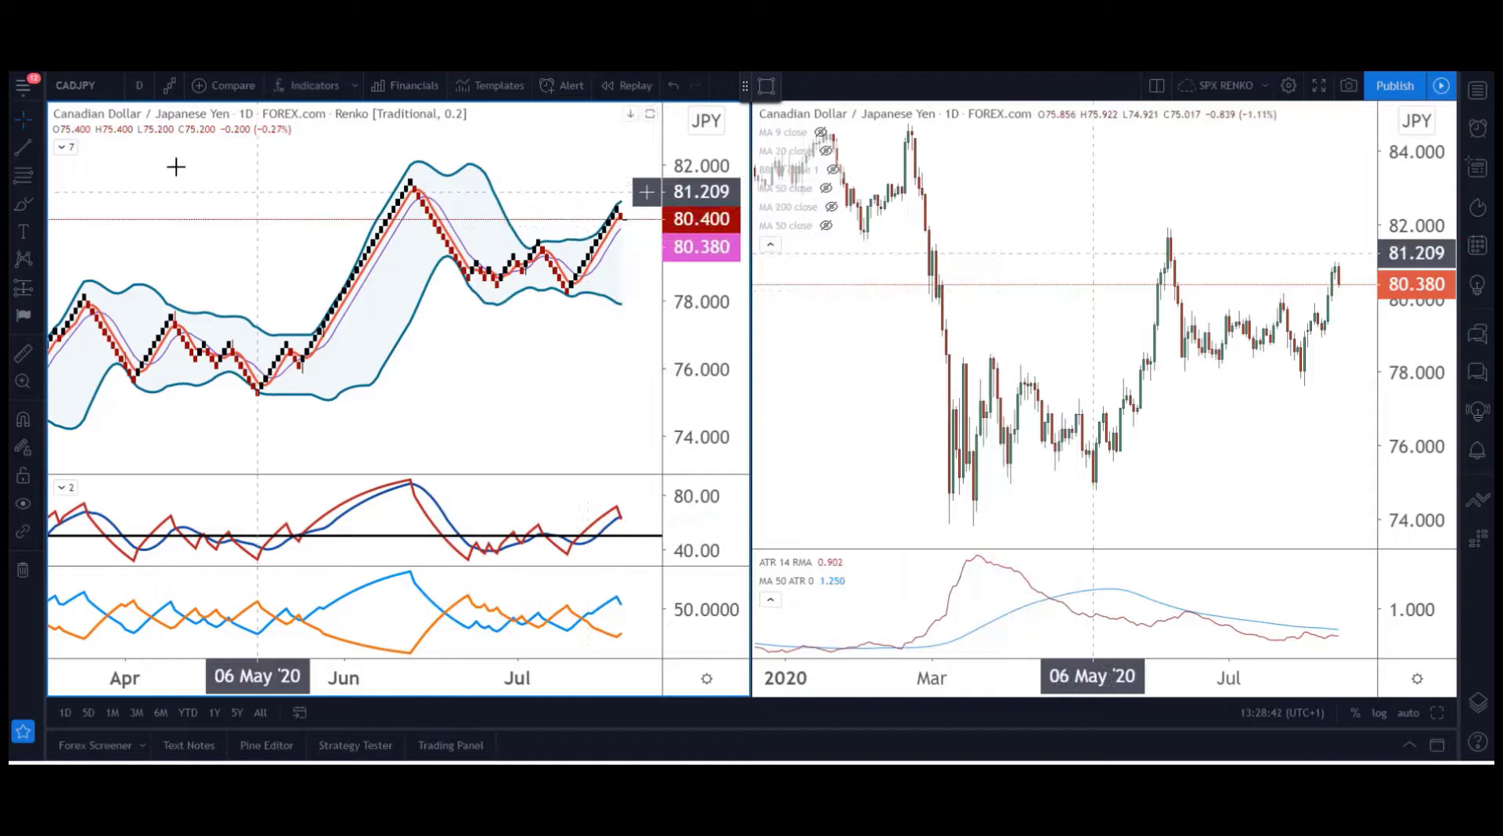
pyautogui.click(65, 148)
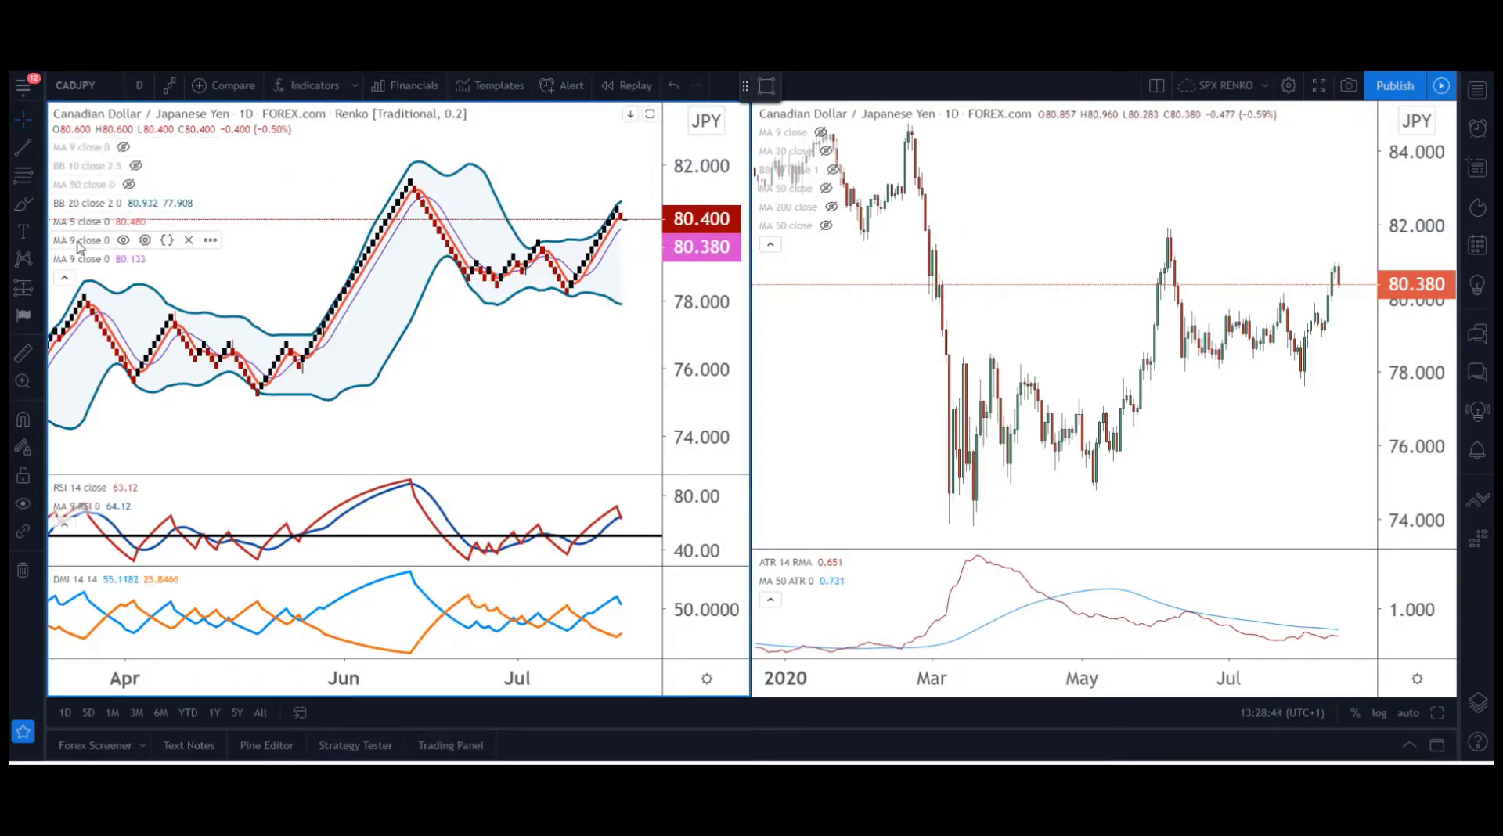
# Give the first of the two 9-period moving averages the third thickness level and a length of 10, then apply.
pyautogui.click(146, 241)
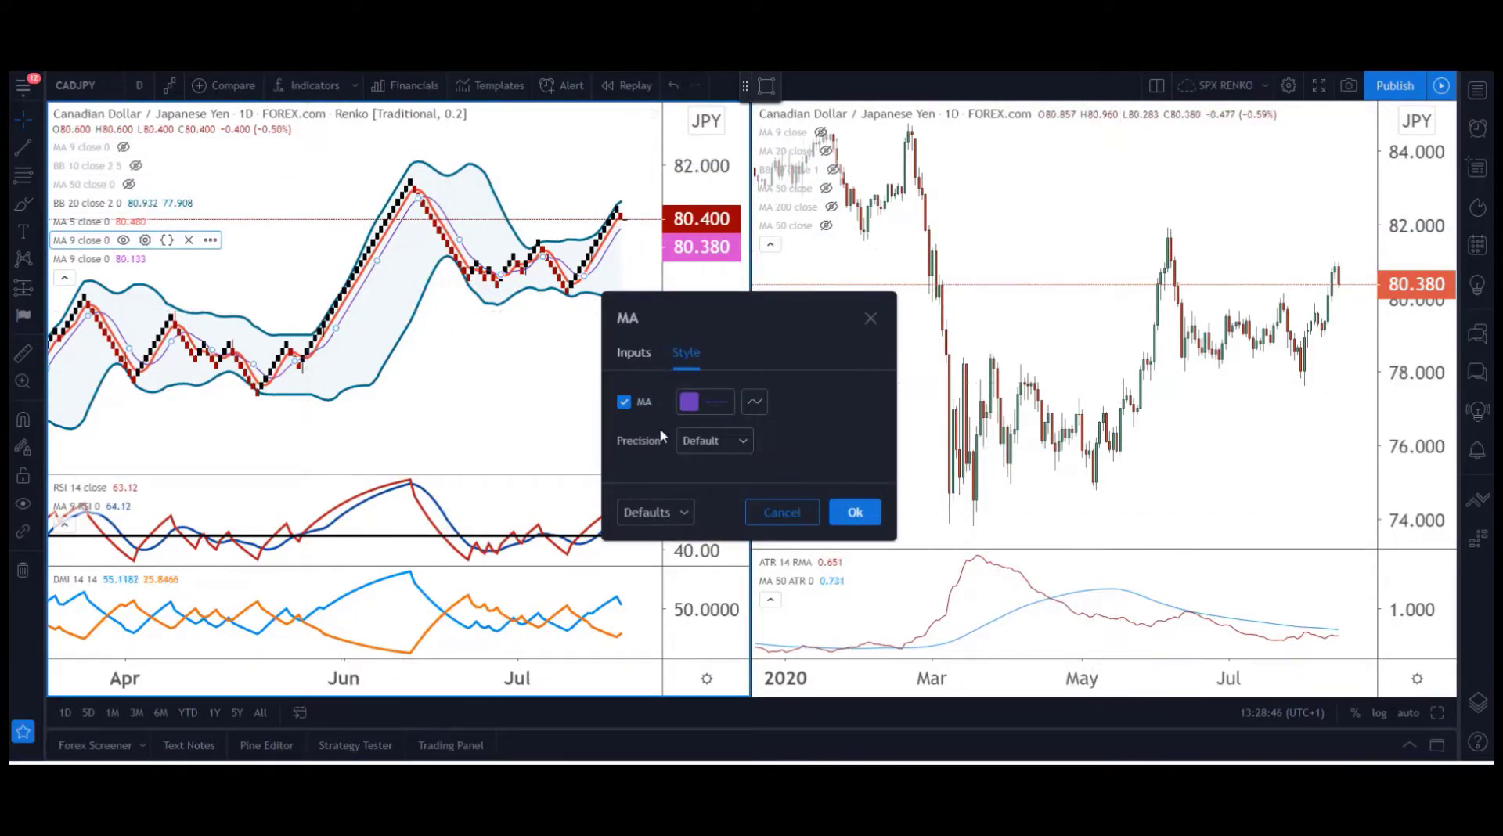
pyautogui.click(705, 403)
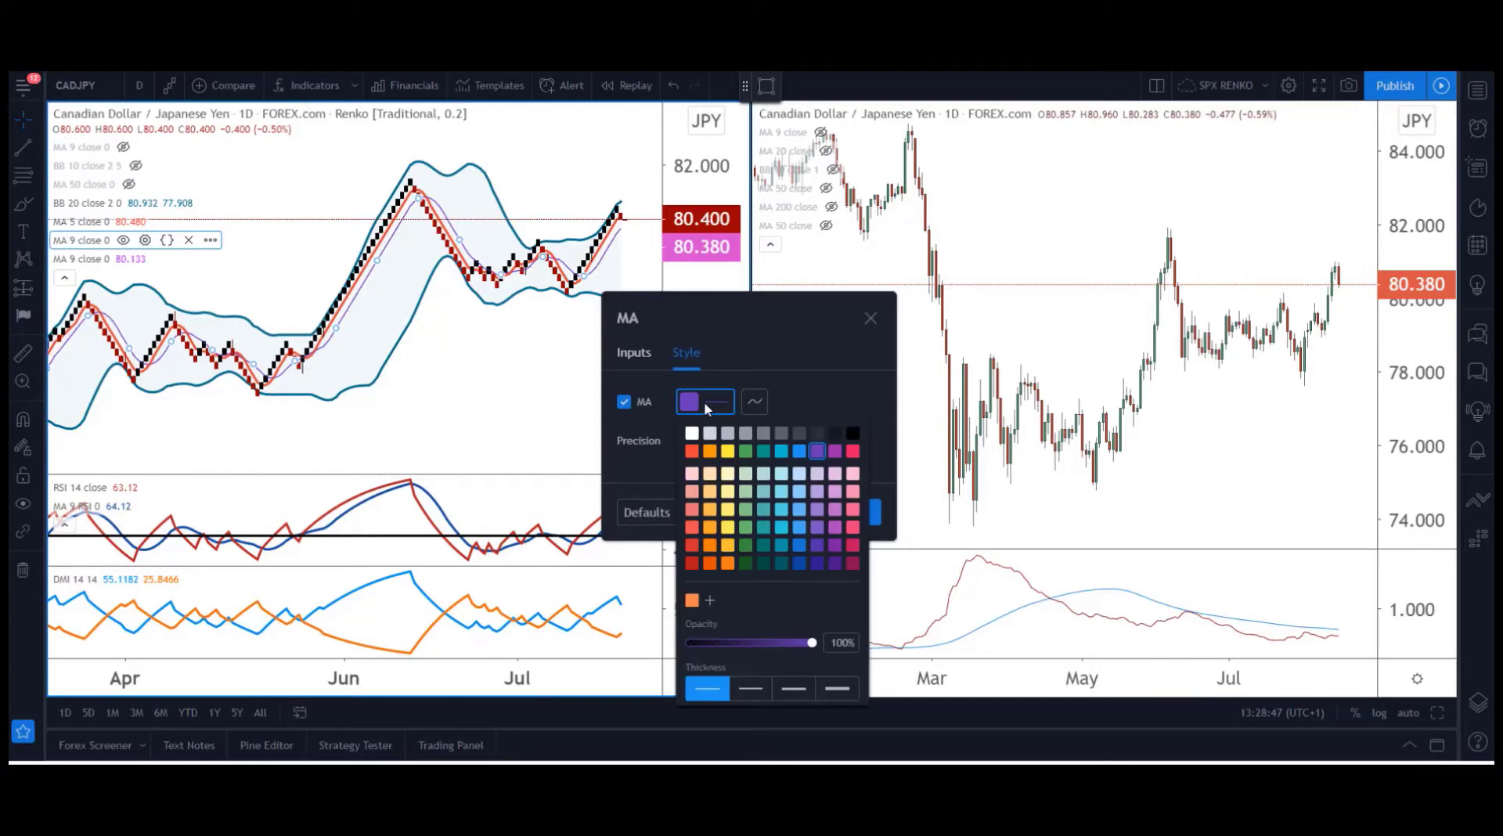
pyautogui.click(800, 689)
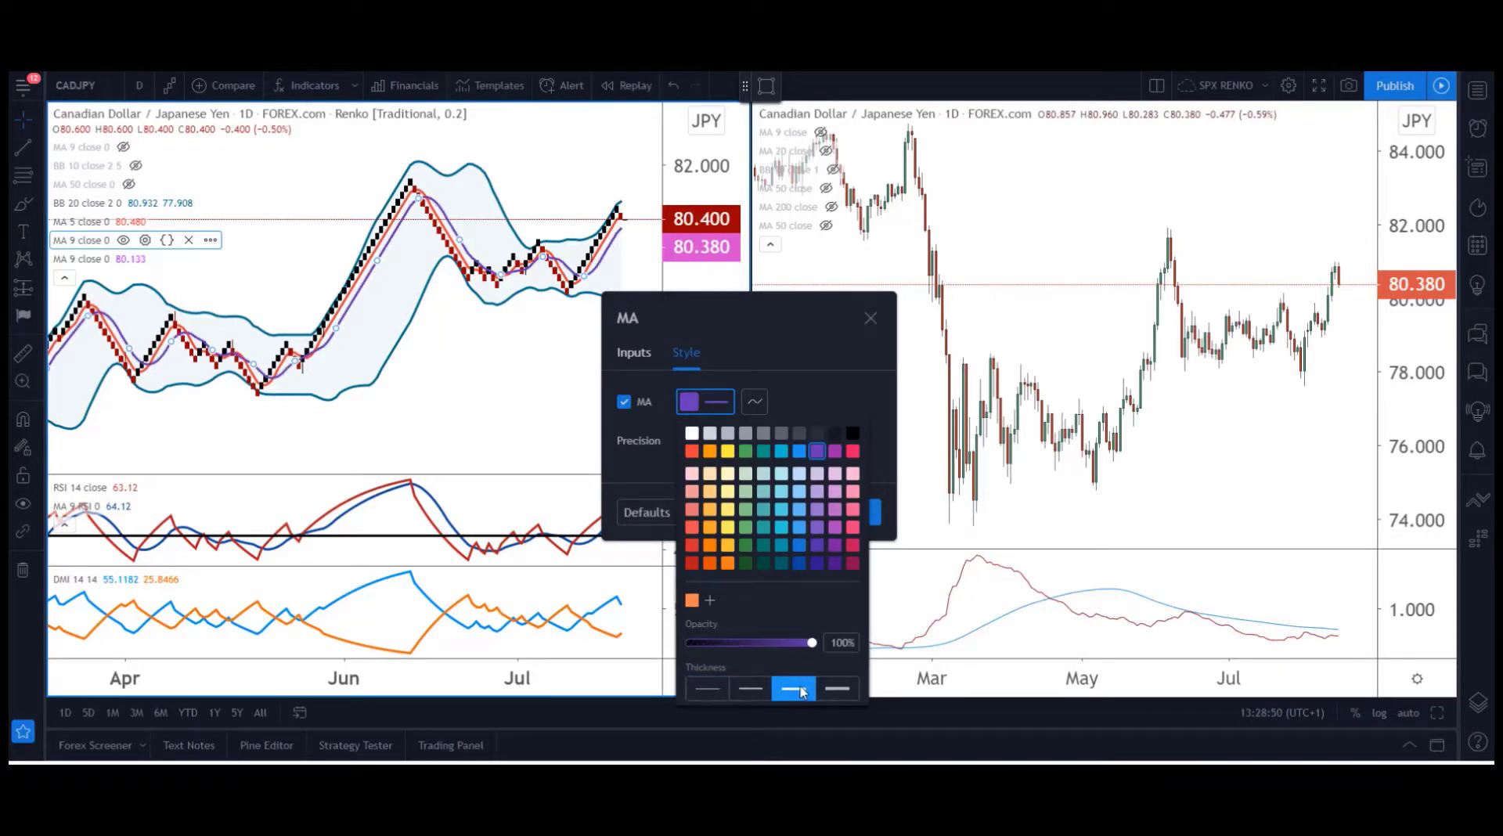
pyautogui.click(806, 397)
pyautogui.click(633, 356)
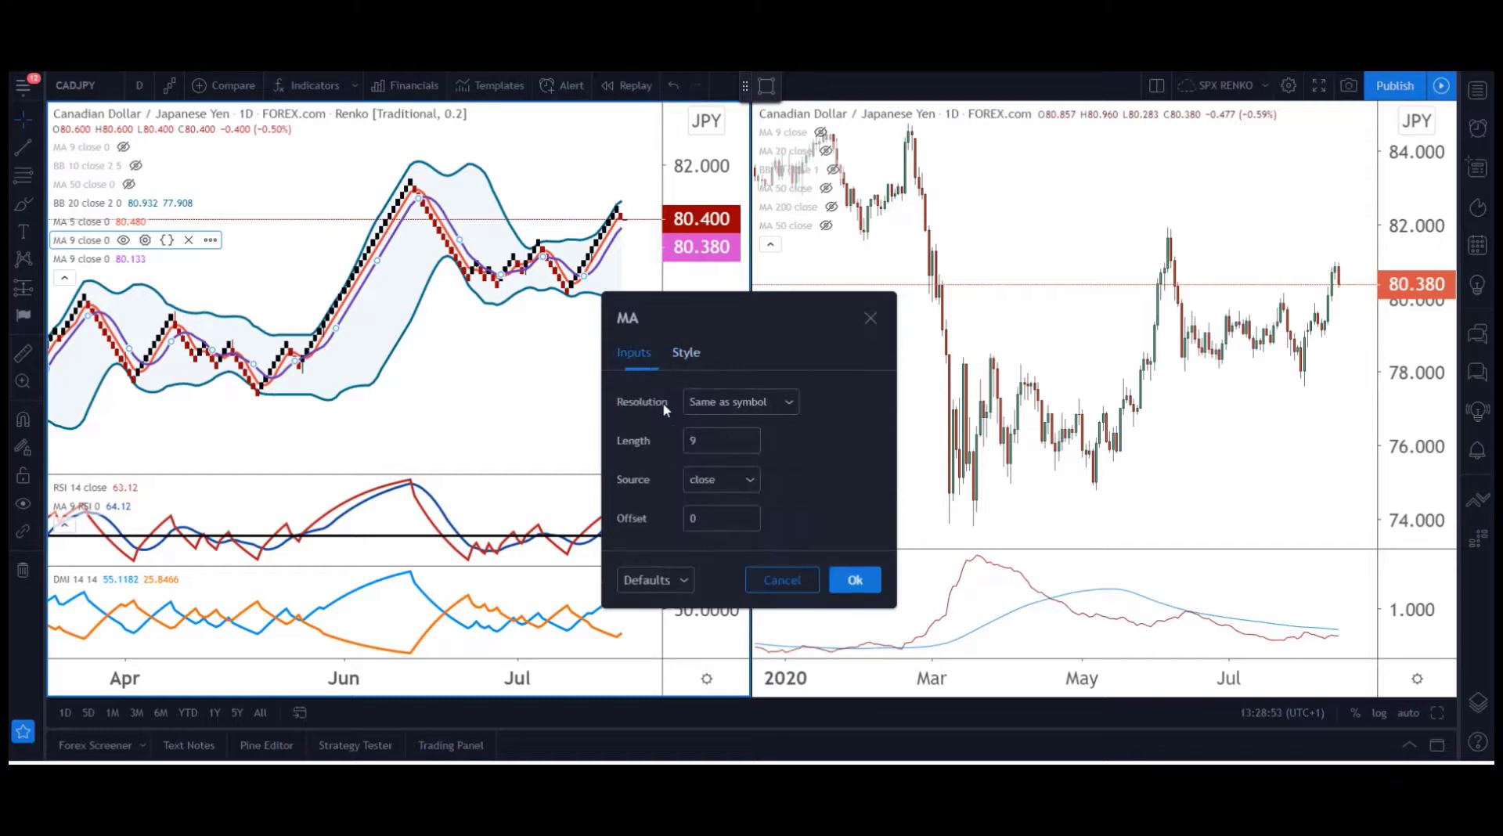
pyautogui.doubleClick(690, 438)
pyautogui.write('10')
pyautogui.click(853, 579)
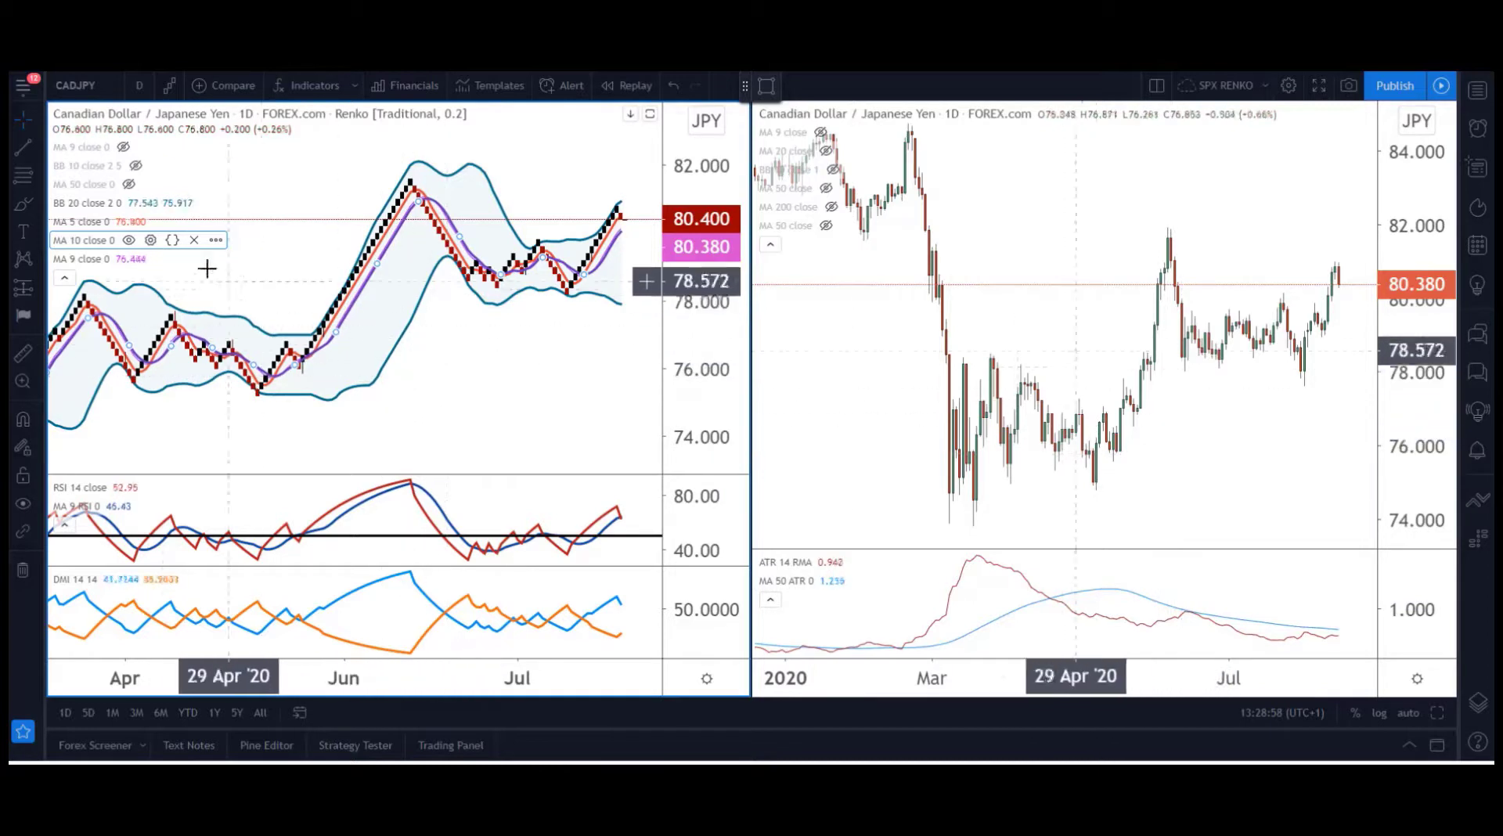
# Set the length of the remaining visible 9-period moving average to 50.
pyautogui.click(145, 259)
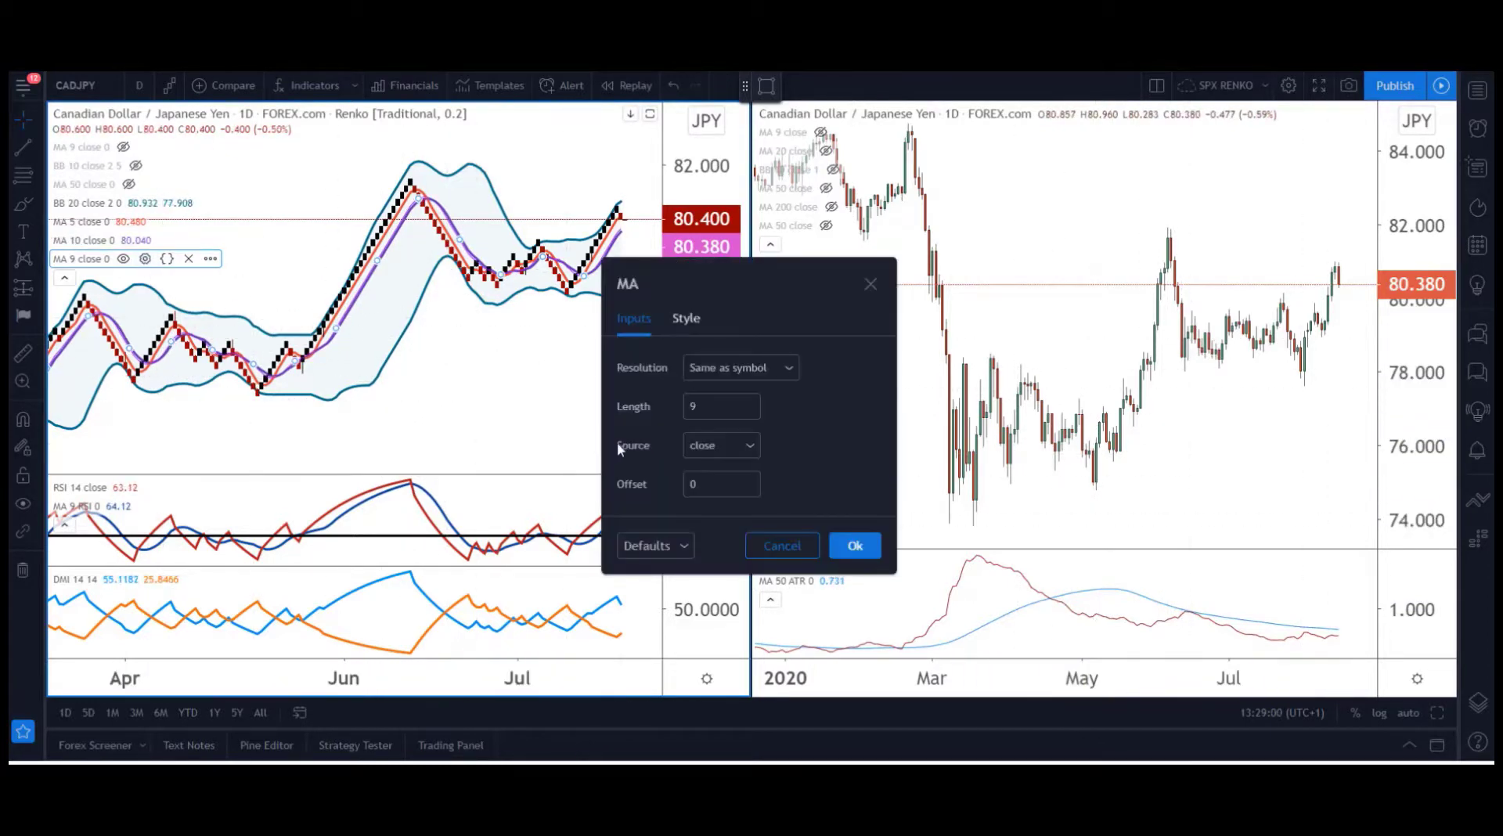
pyautogui.click(697, 407)
pyautogui.press('BackSpace')
pyautogui.write('50')
# Style the visible 50-period moving average in pink at the third thickness level, apply it and collapse the indicator list.
pyautogui.click(686, 319)
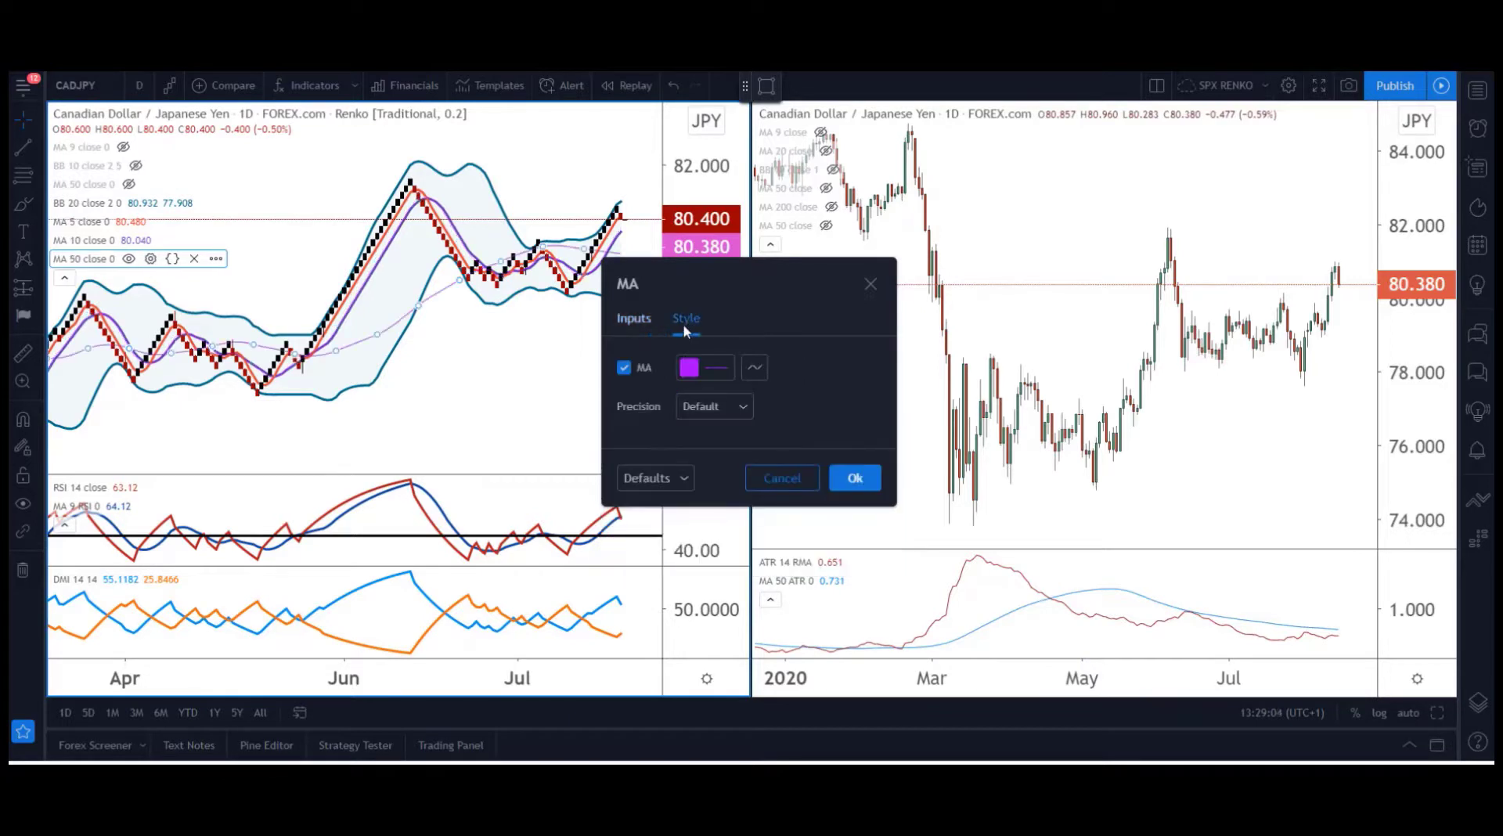
pyautogui.click(723, 374)
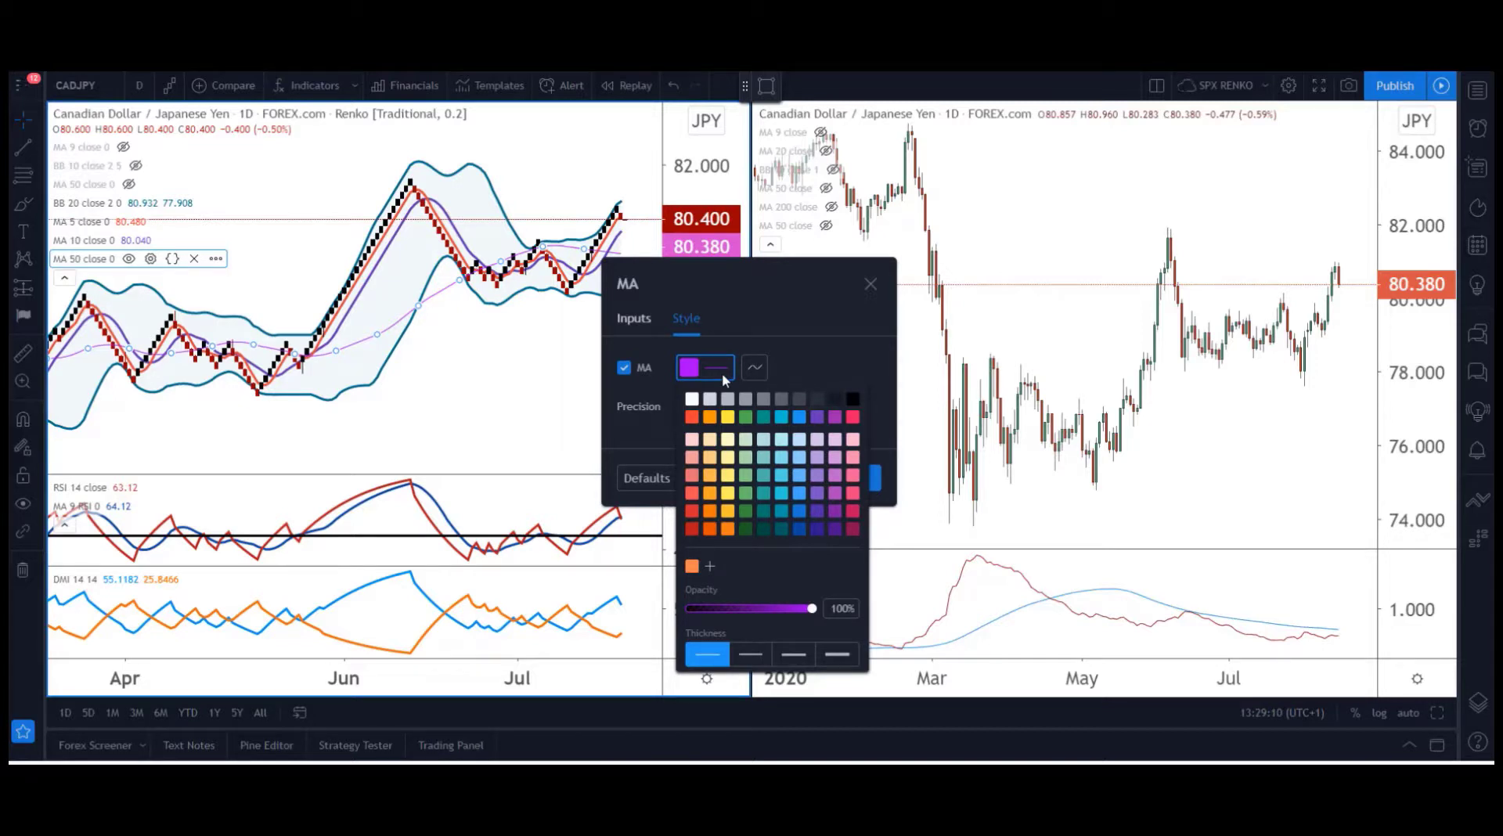
pyautogui.click(852, 416)
pyautogui.click(801, 658)
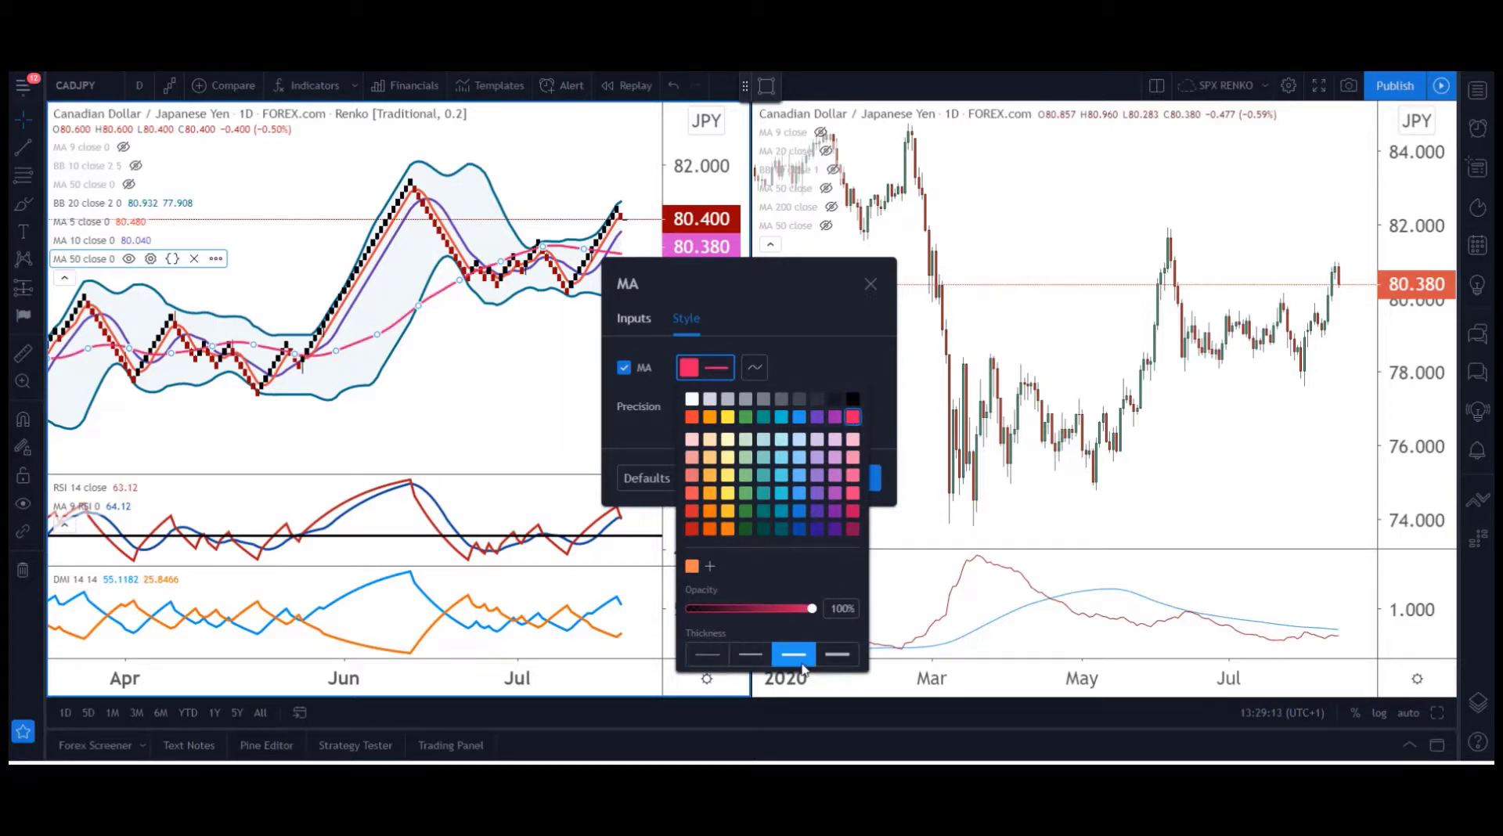
pyautogui.click(835, 285)
pyautogui.click(857, 479)
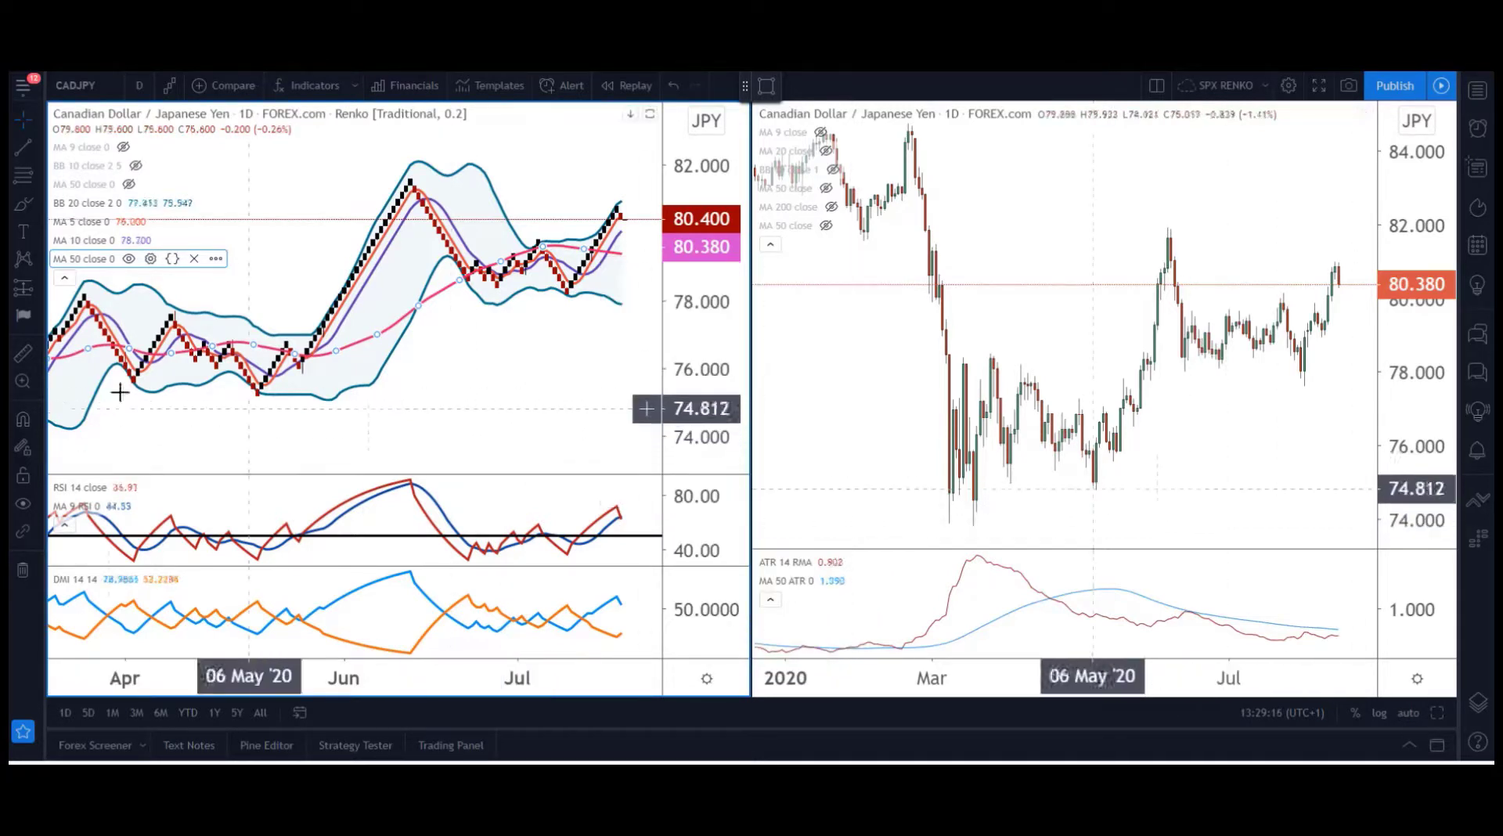
pyautogui.click(64, 278)
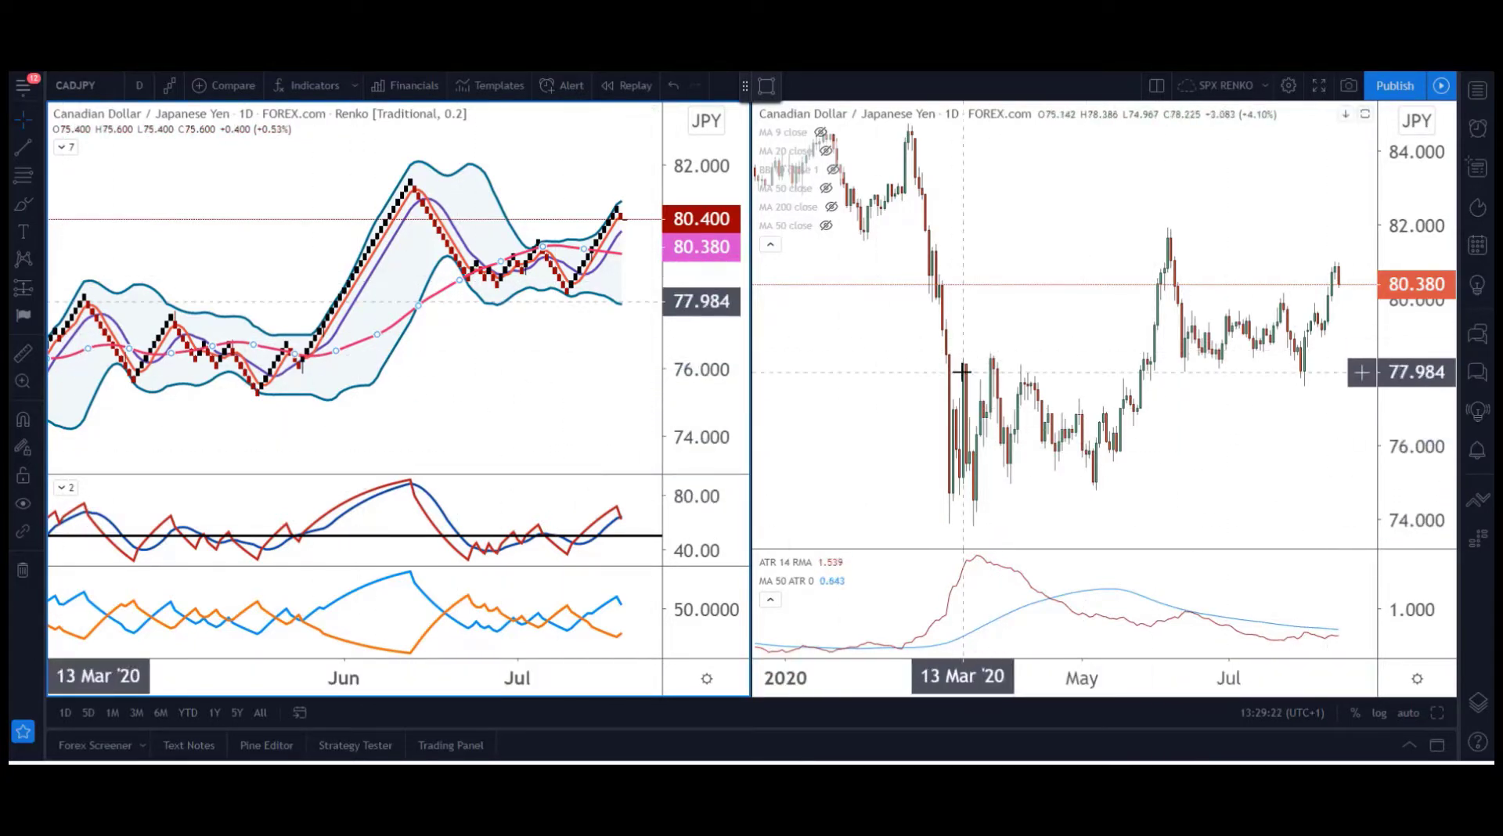
# Switch to the single-chart layout and compress the price and time scales of the Renko chart.
pyautogui.click(1155, 86)
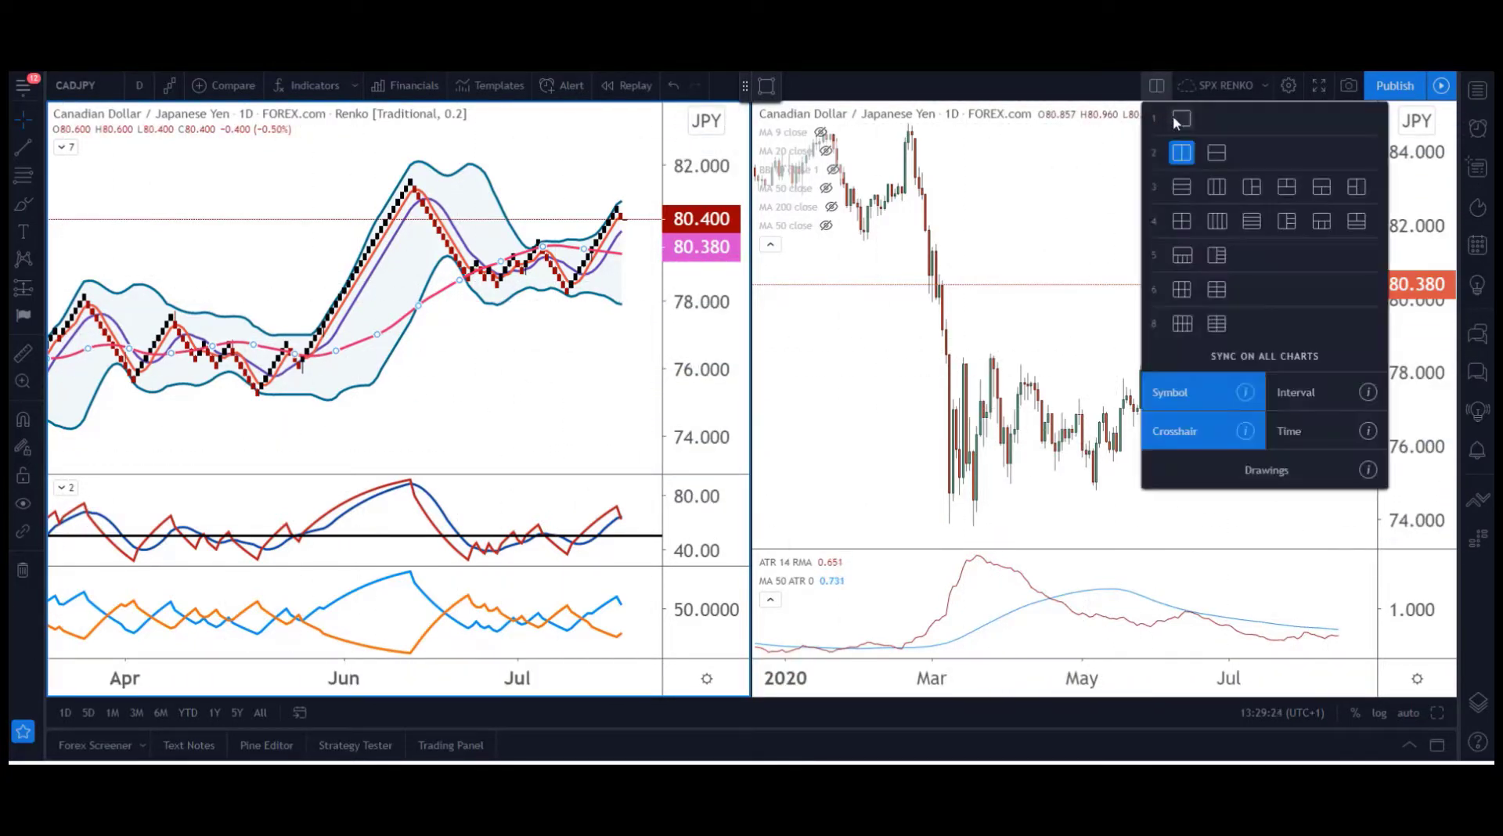
pyautogui.click(1178, 119)
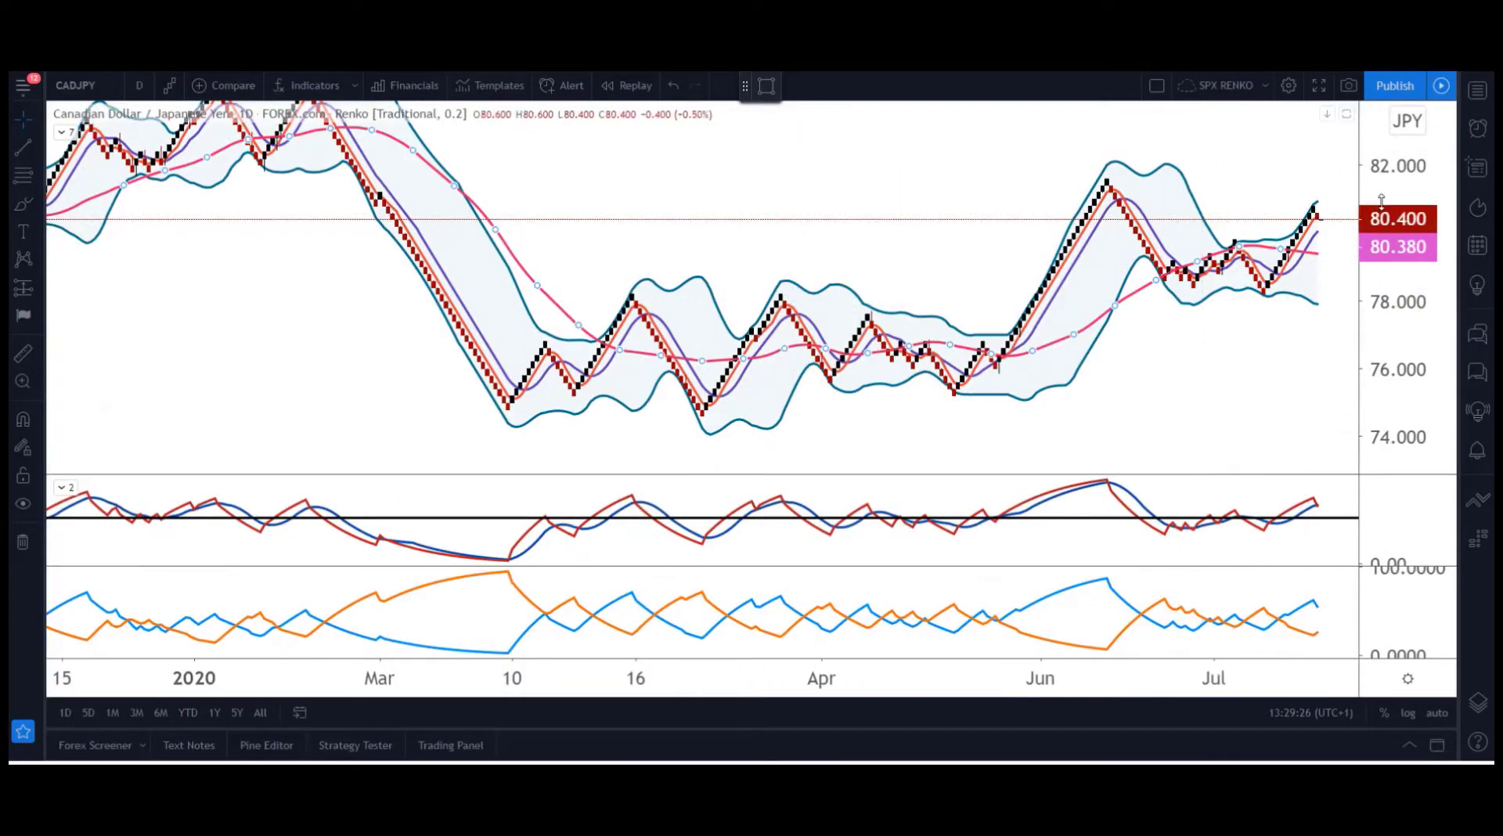
pyautogui.moveTo(1381, 202); pyautogui.dragTo(1322, 358)
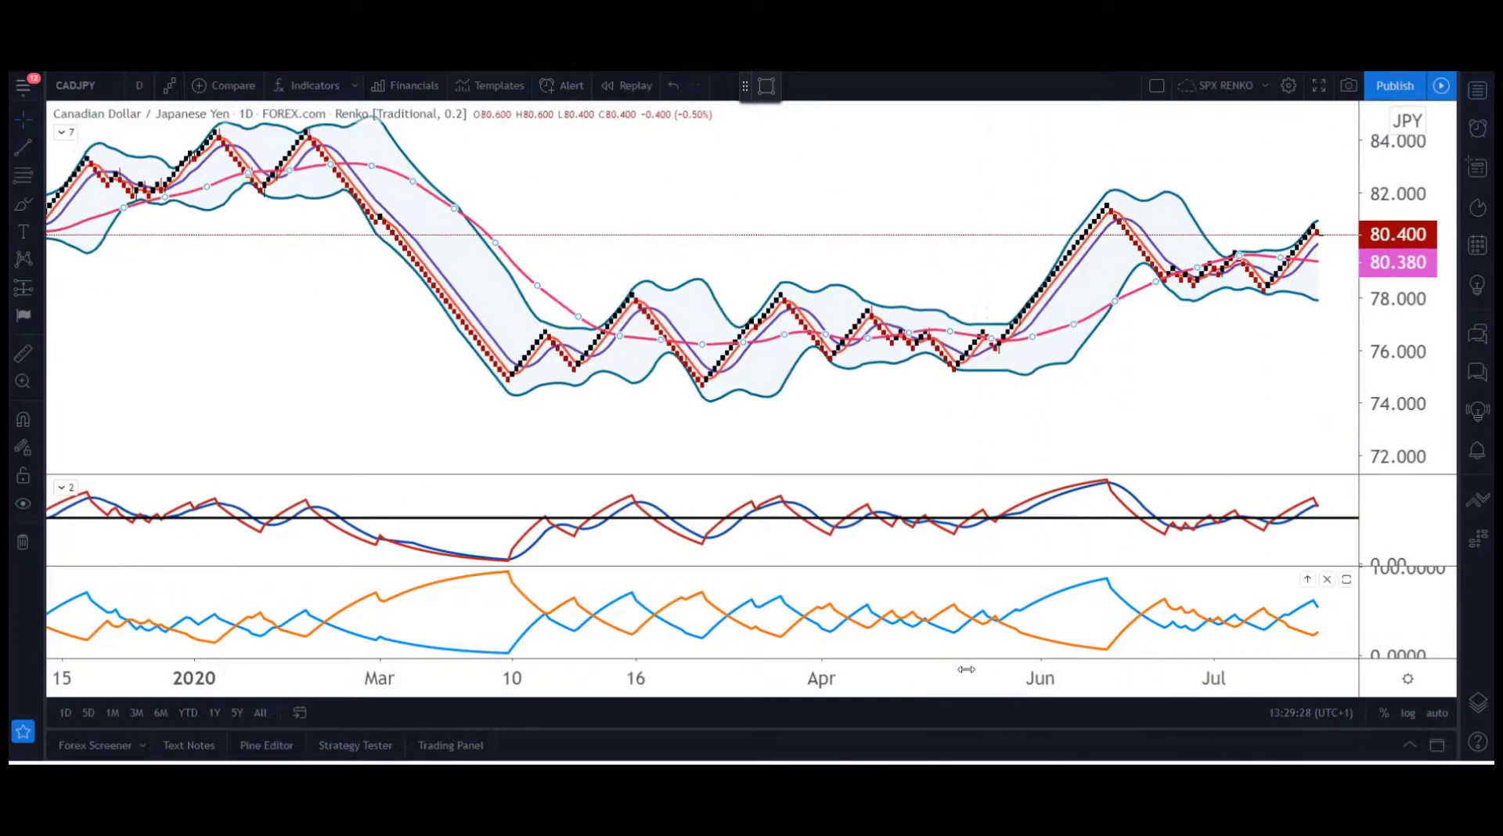
pyautogui.moveTo(961, 670); pyautogui.dragTo(943, 673)
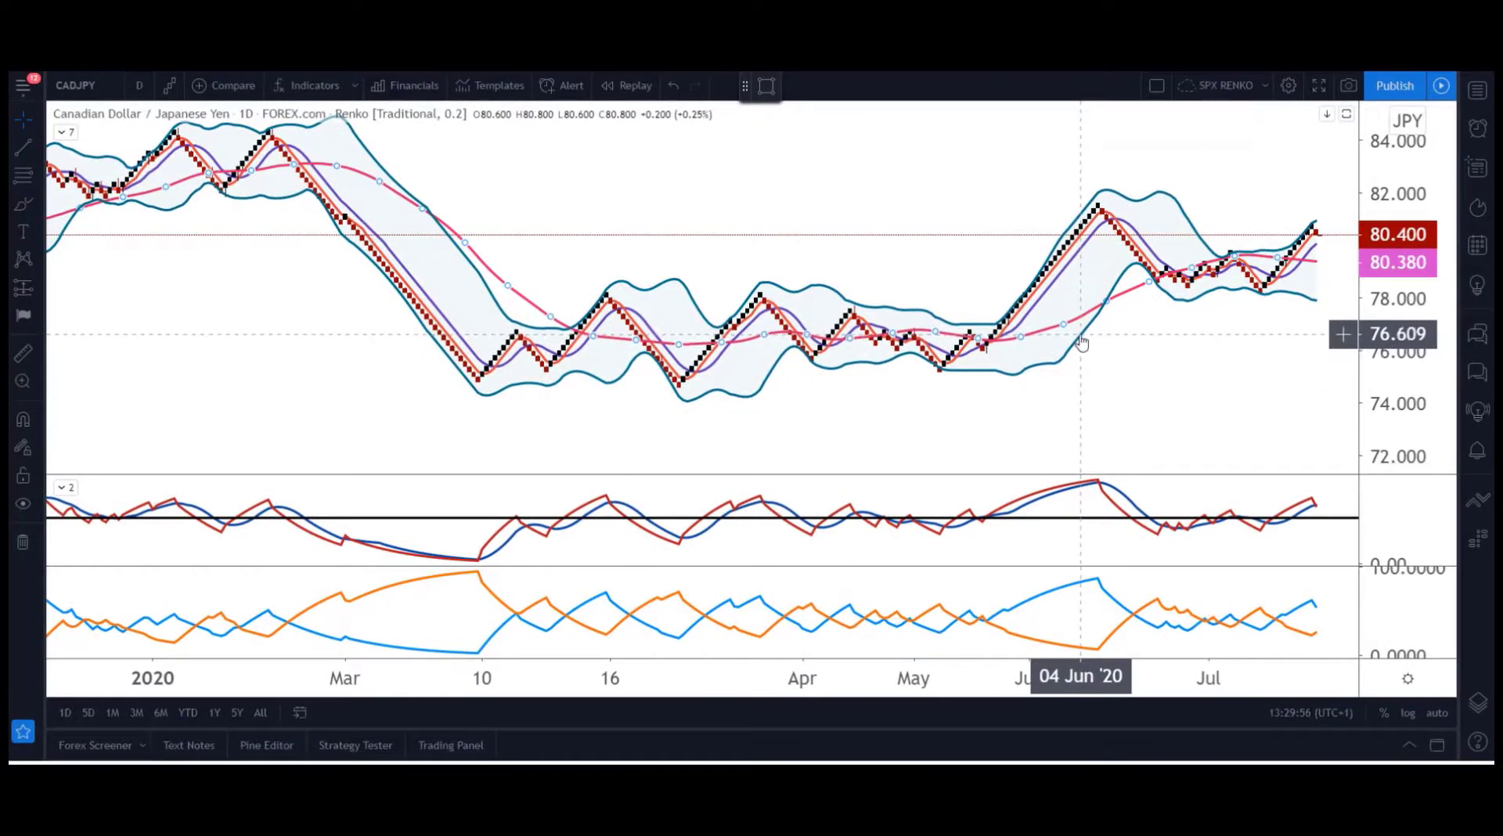
# Set the Bollinger Bands length to 10 on the CADJPY Renko chart.
pyautogui.rightClick(1081, 337)
pyautogui.click(1161, 646)
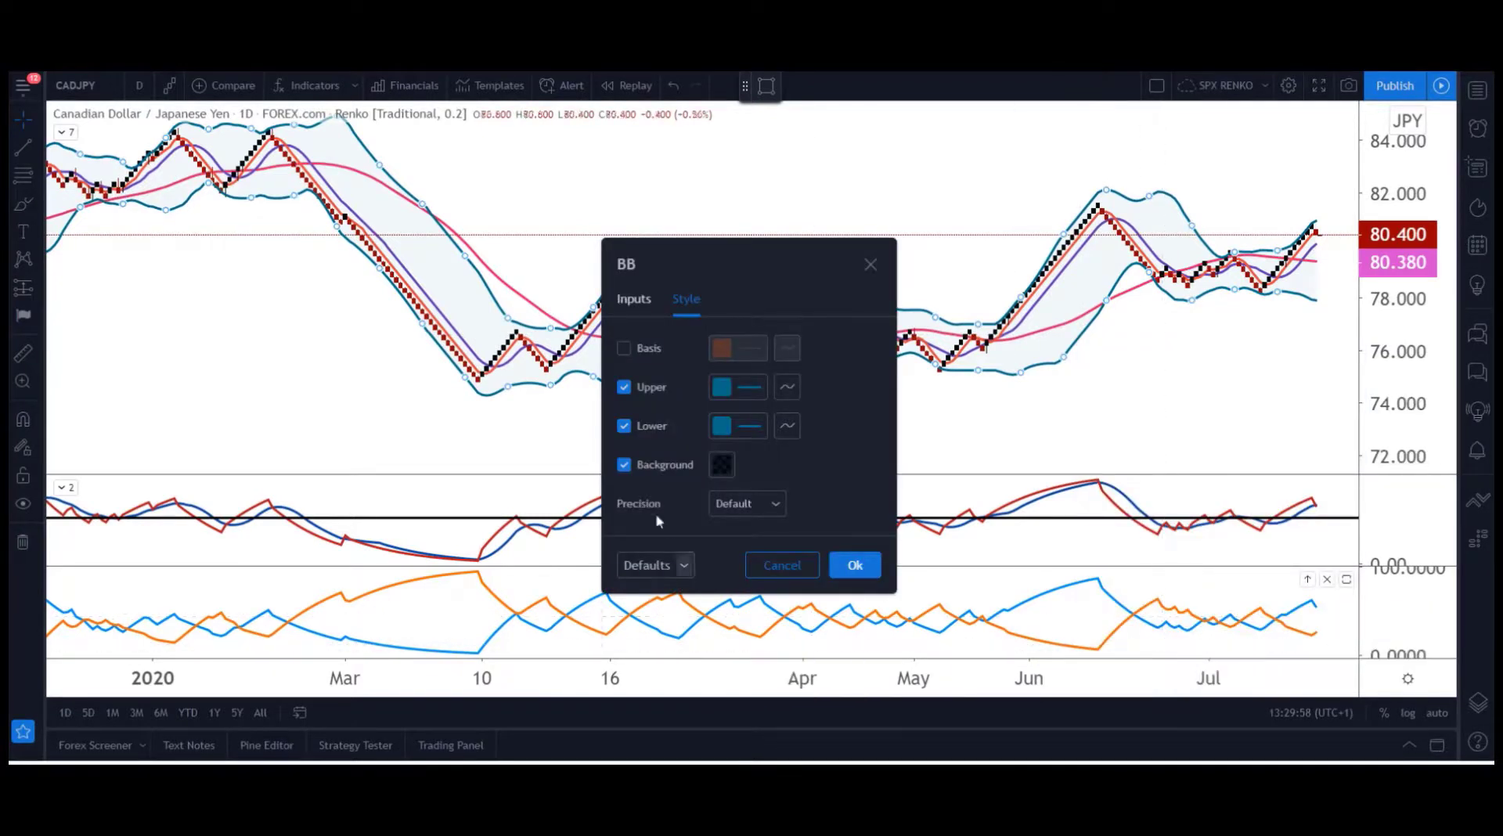
pyautogui.click(644, 304)
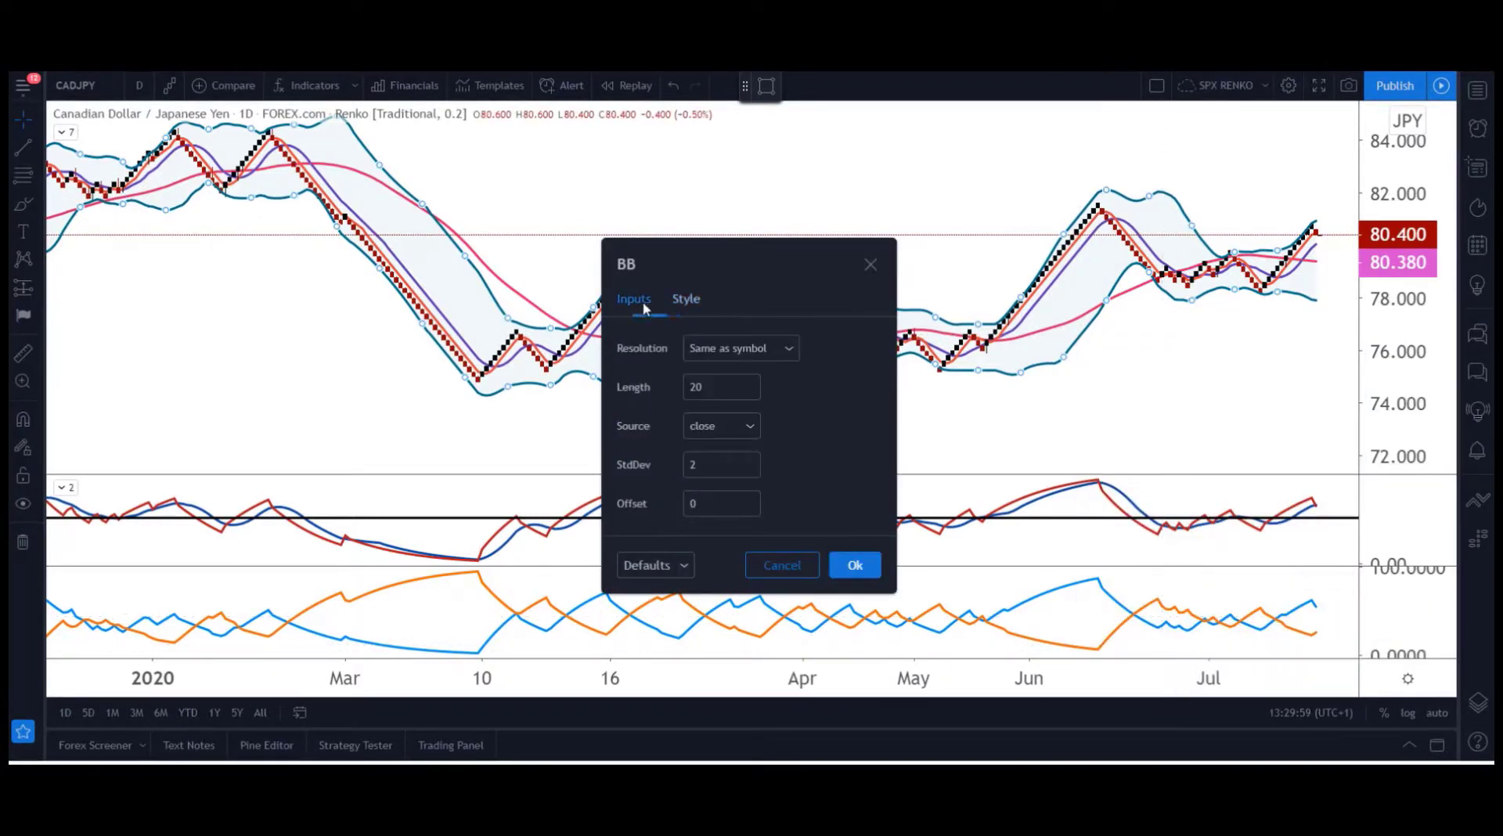
pyautogui.click(714, 395)
pyautogui.press('BackSpace')
pyautogui.press('BackSpace')
pyautogui.write('10')
# Set the Bollinger Bands StdDev to 1, shift the bands forward with an offset and apply the settings.
pyautogui.click(703, 464)
pyautogui.press('BackSpace')
pyautogui.write('1')
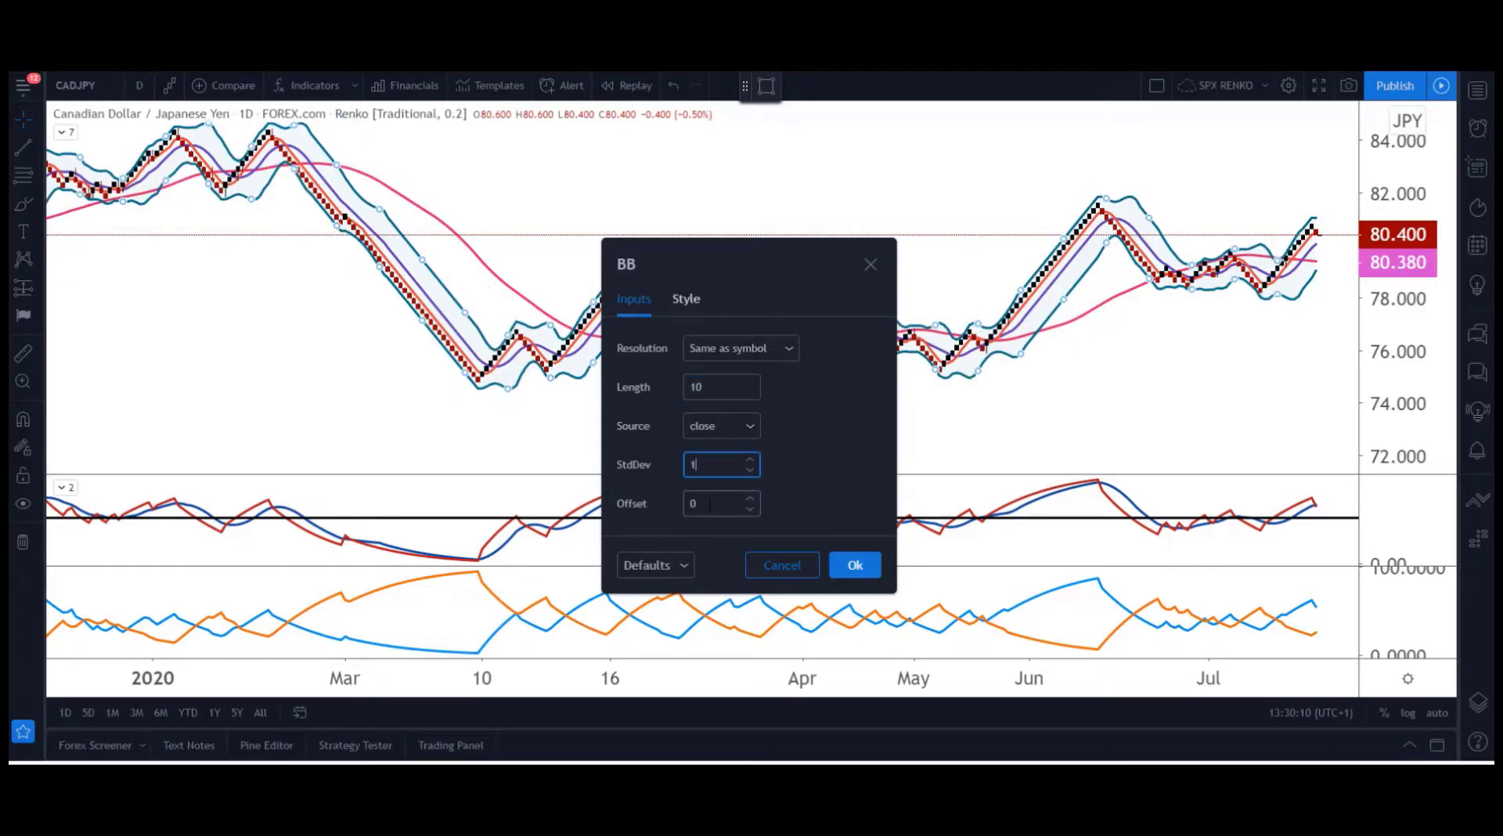
pyautogui.click(709, 504)
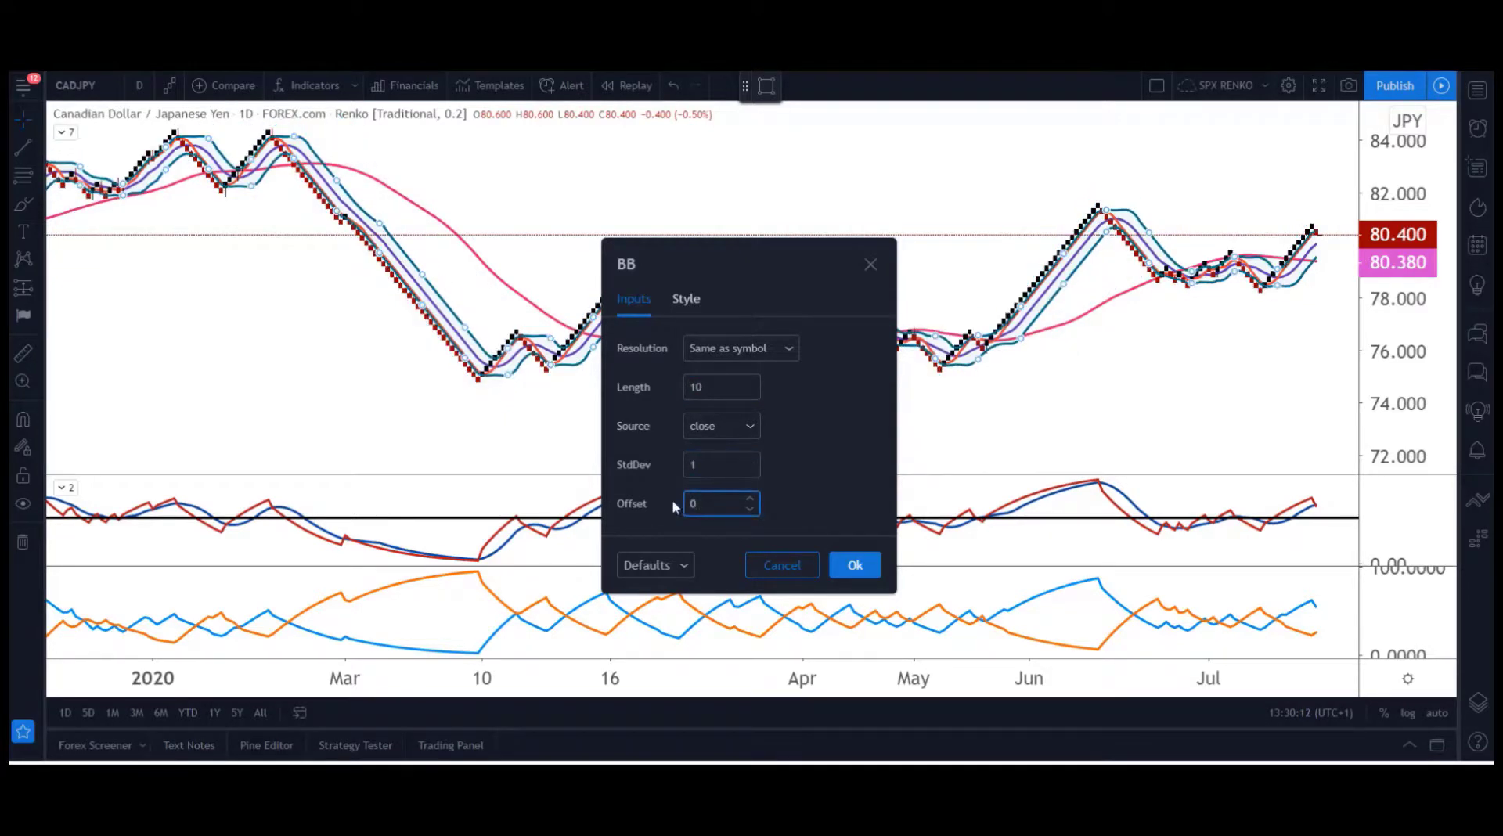
pyautogui.click(852, 565)
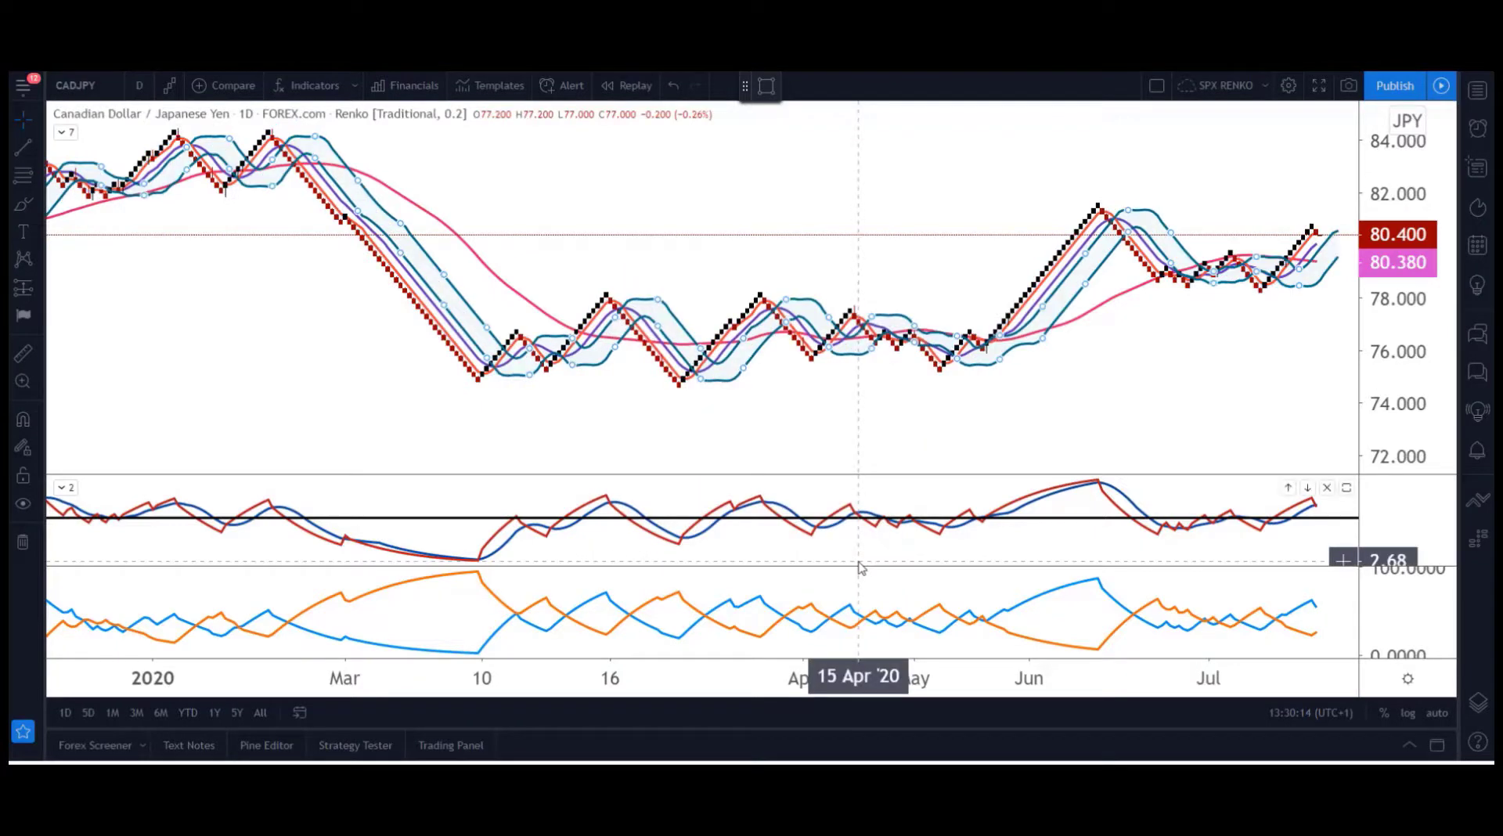
pyautogui.moveTo(966, 668); pyautogui.dragTo(444, 740)
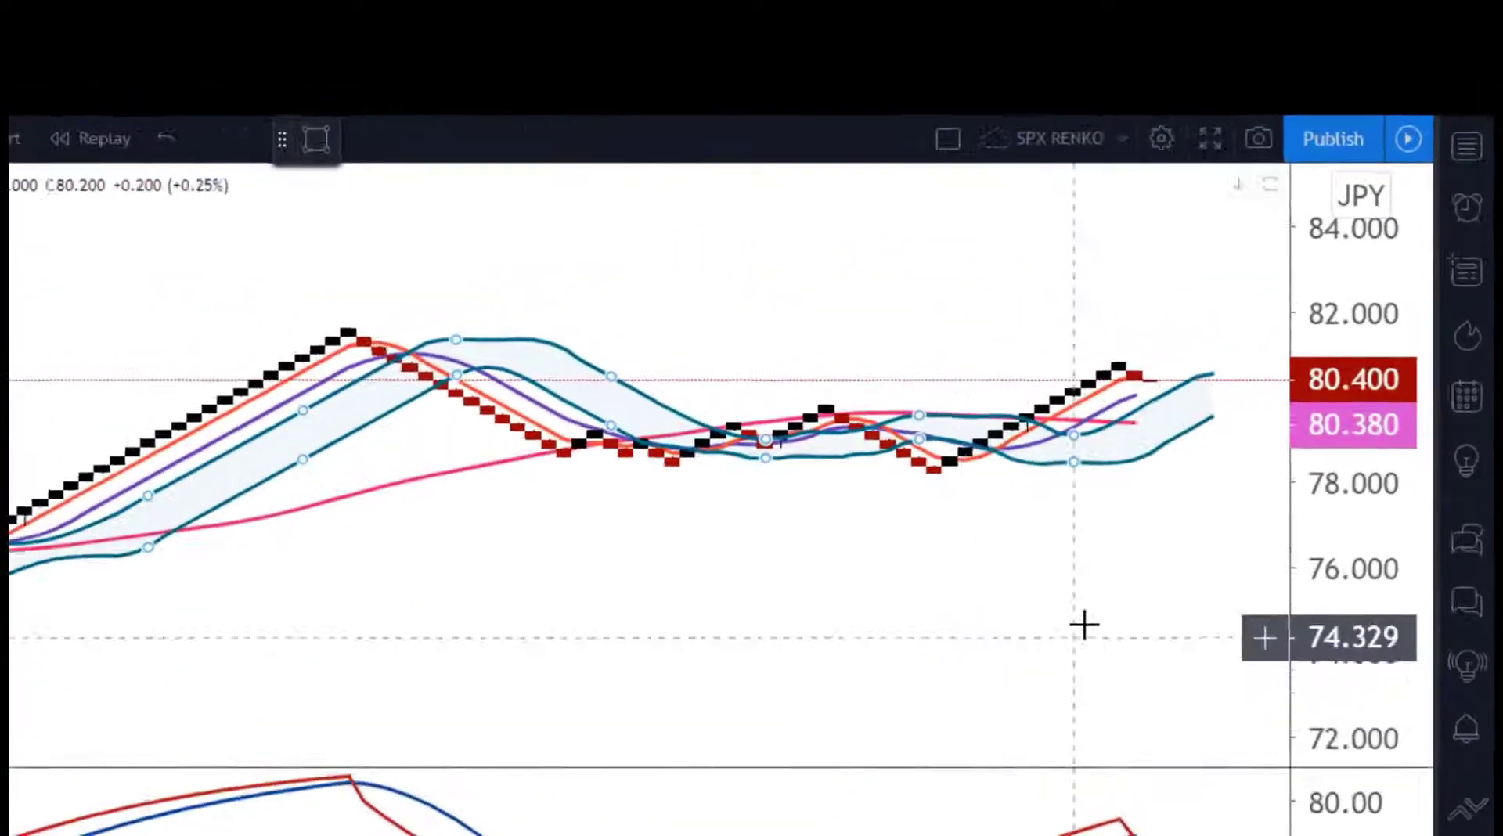
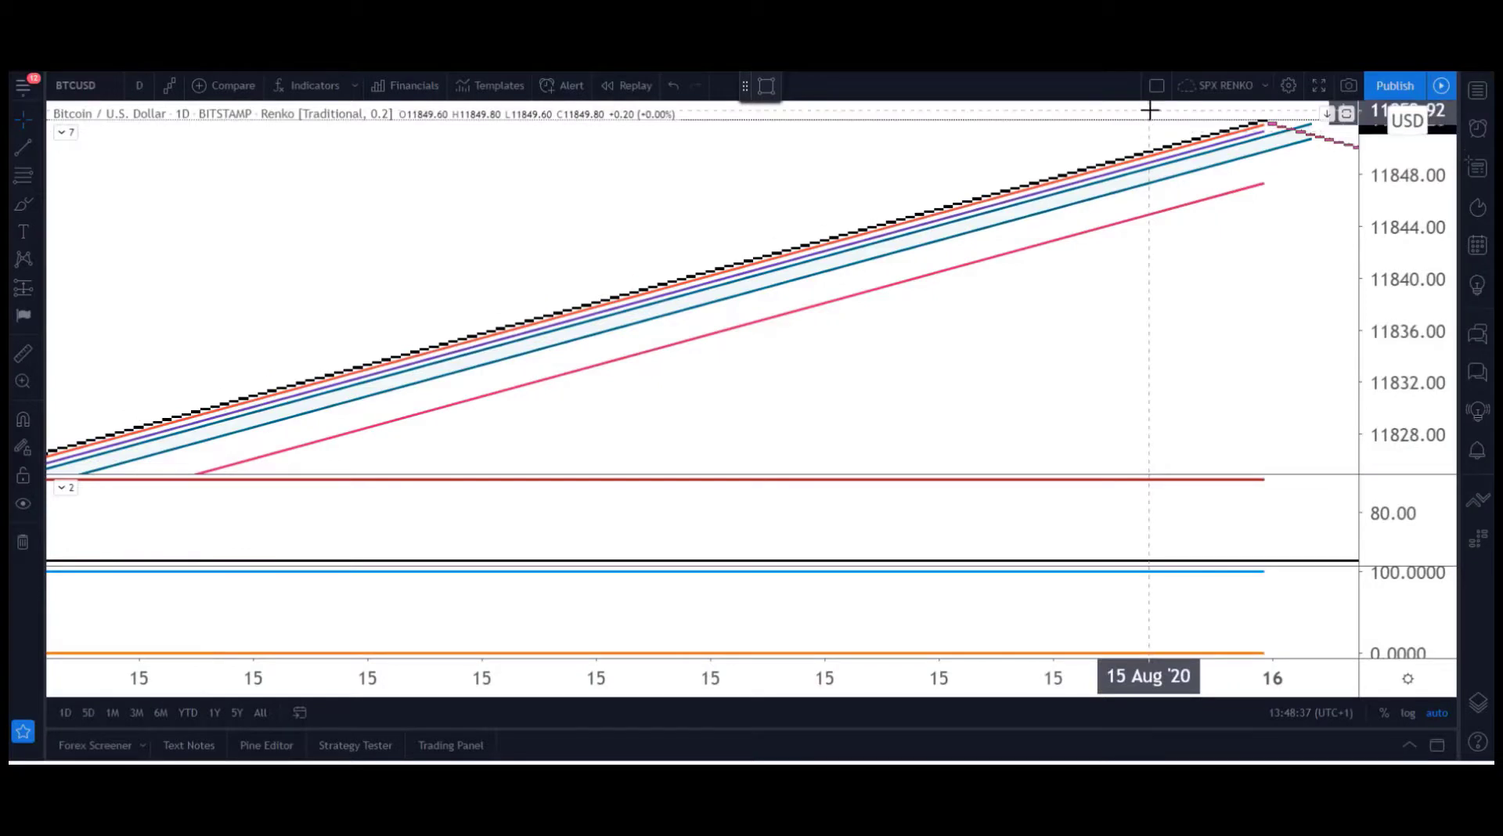
# Show two charts side by side and set the BTCUSD Renko chart's traditional box size to 100.
pyautogui.click(1160, 85)
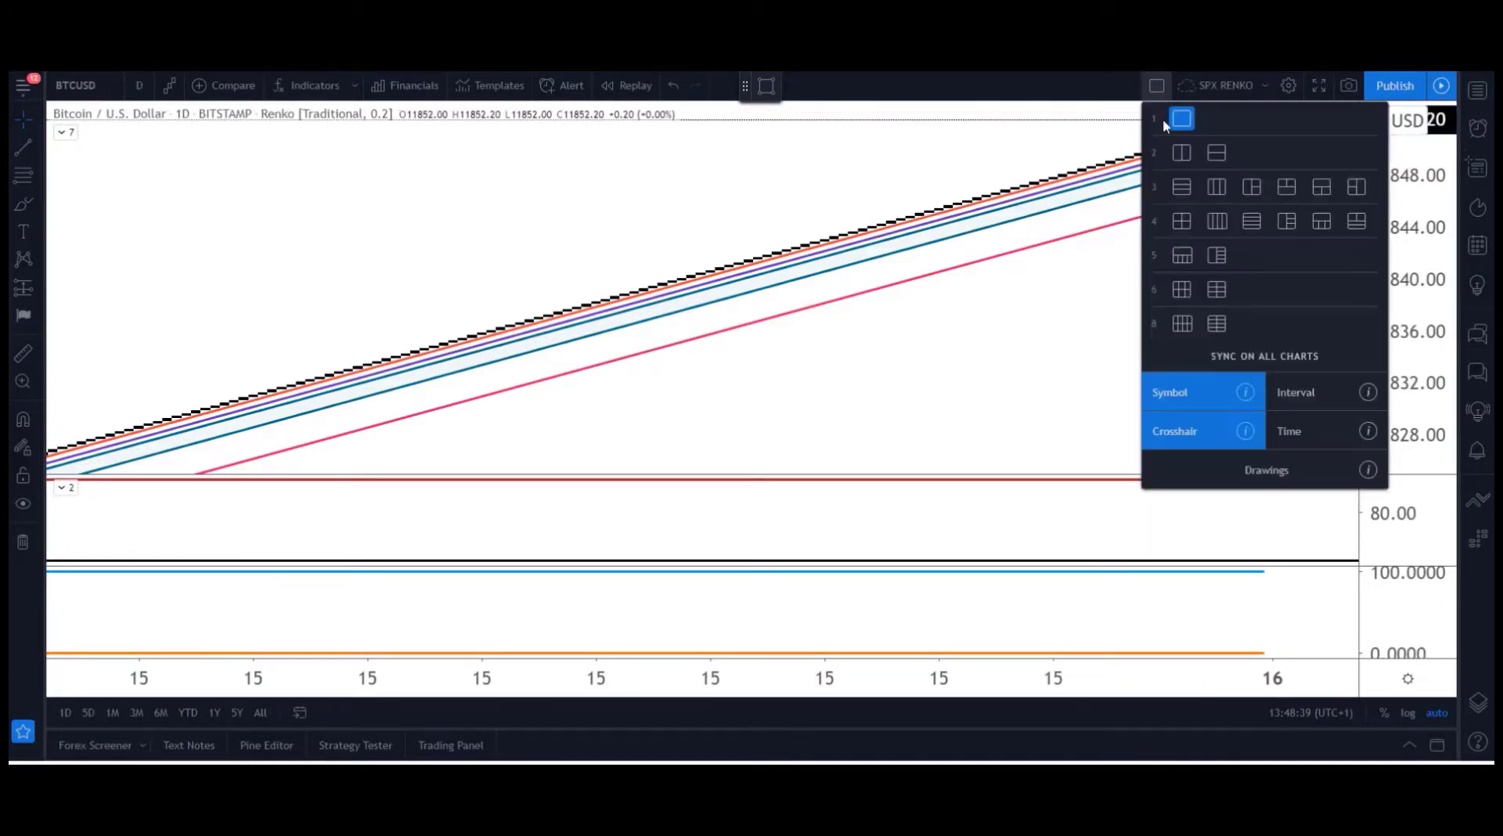
pyautogui.click(1182, 152)
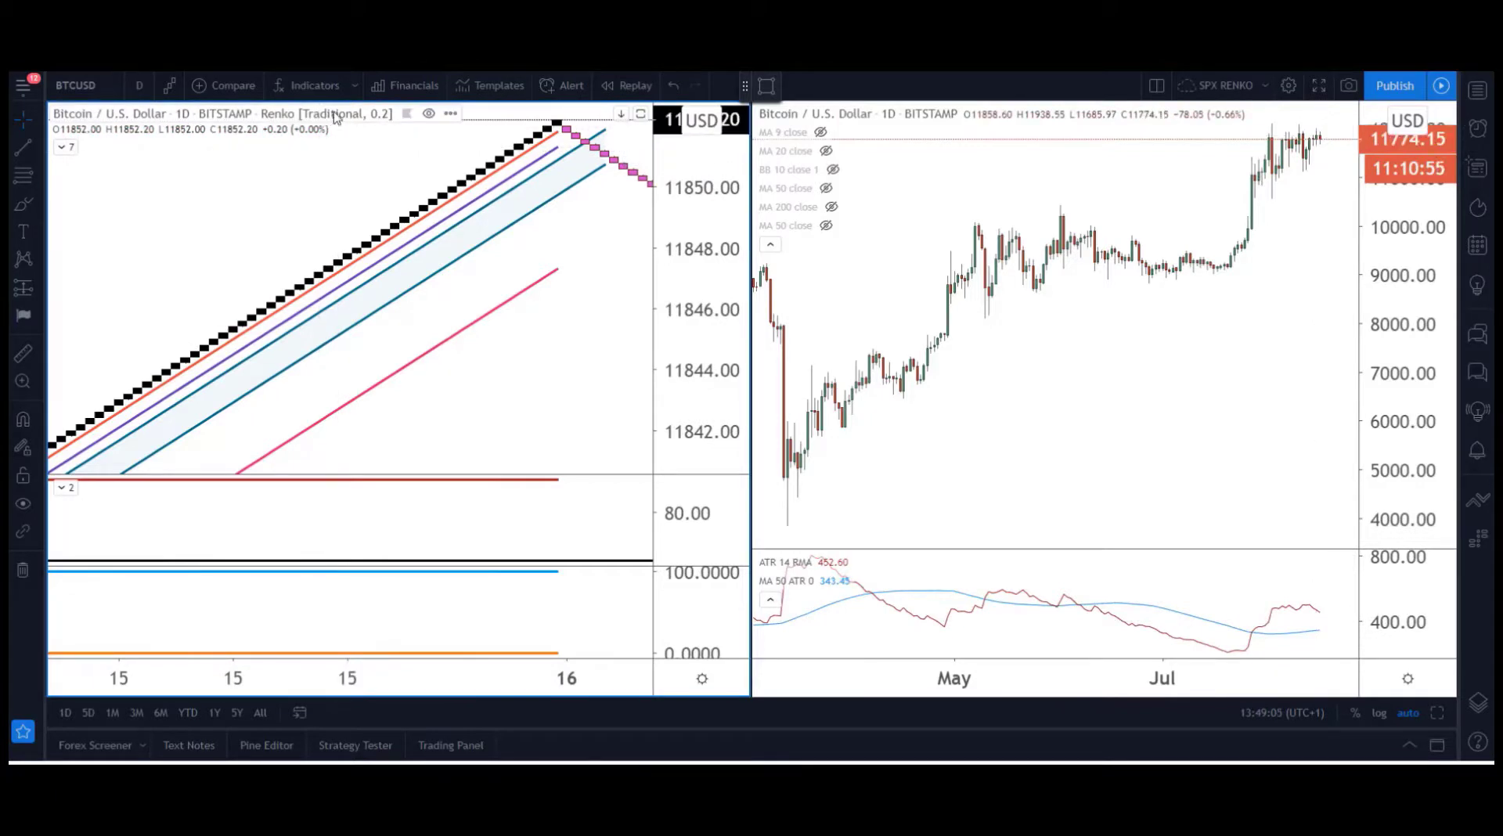
pyautogui.click(450, 113)
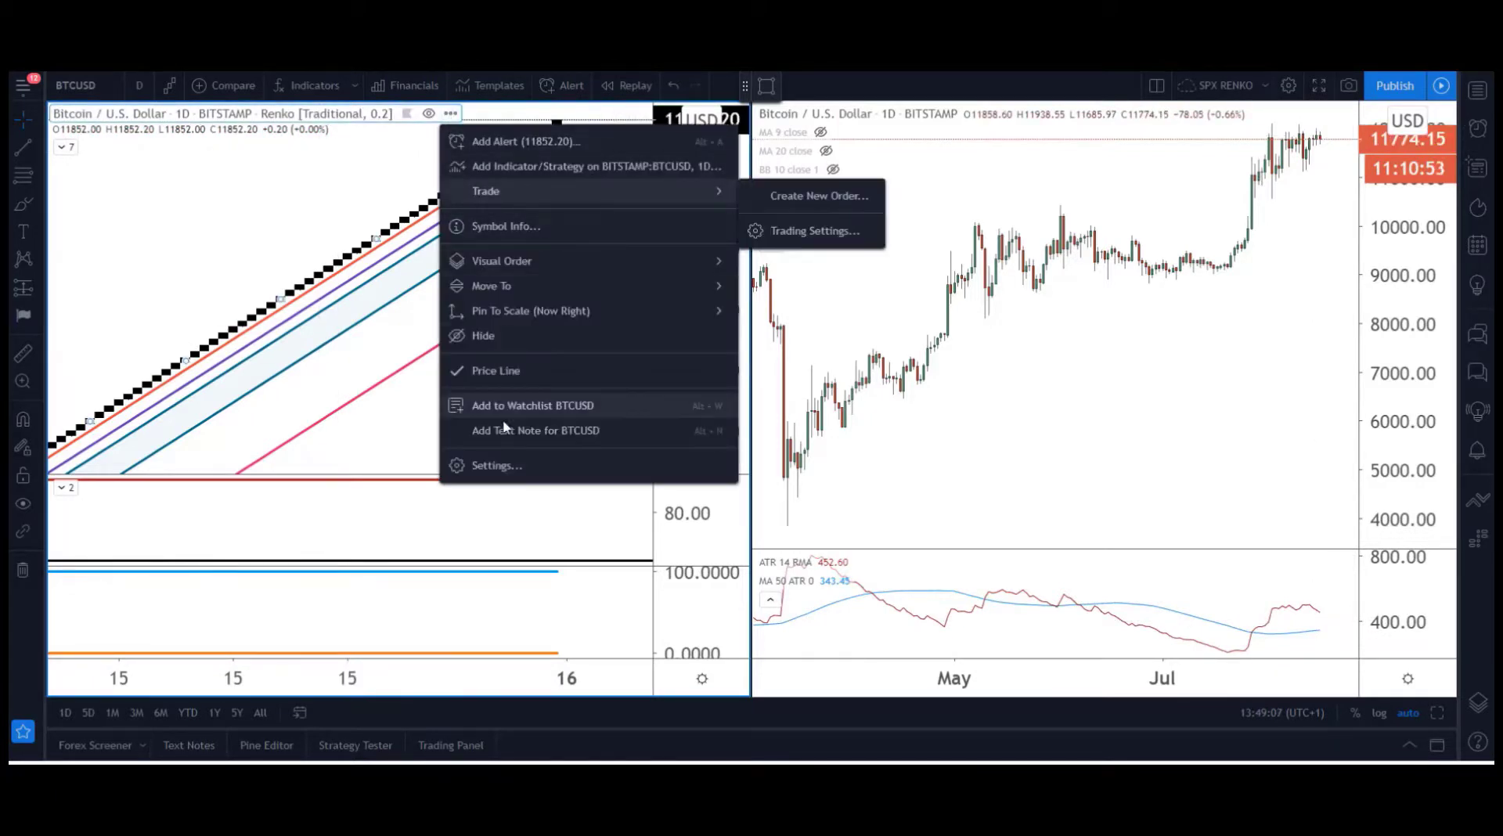
pyautogui.click(510, 465)
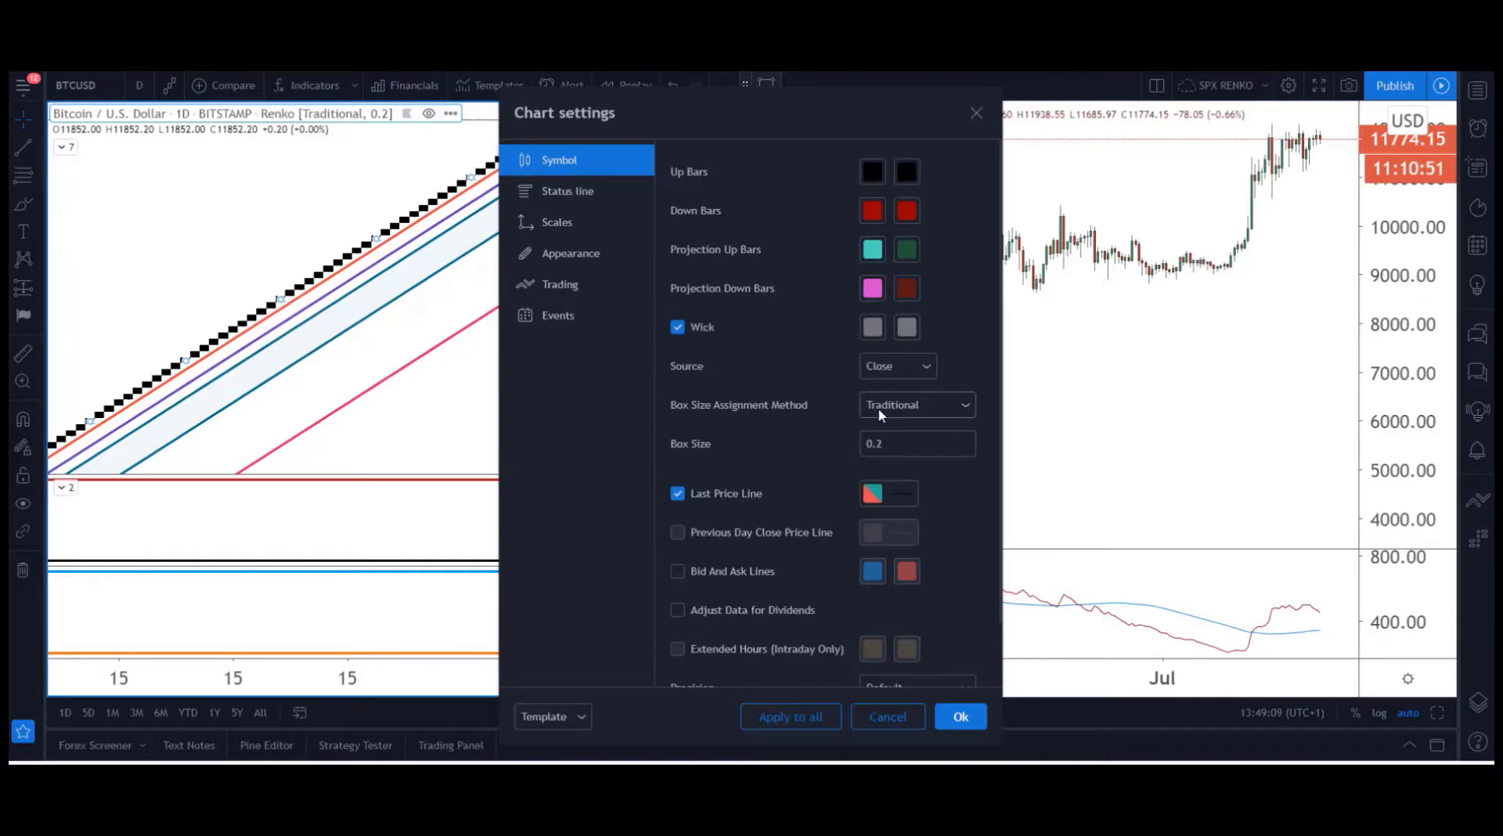
pyautogui.write('100')
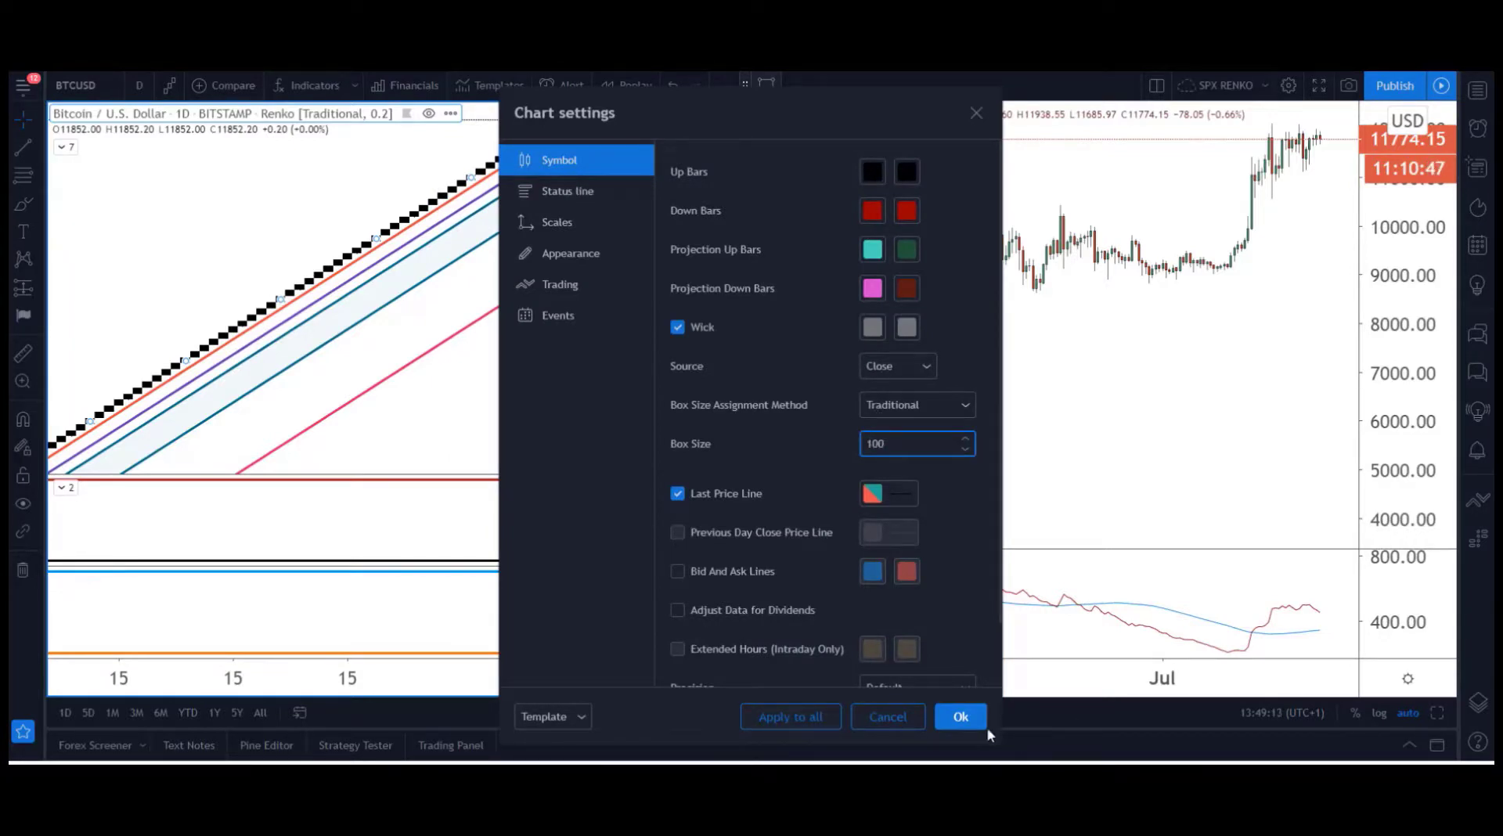
pyautogui.click(964, 717)
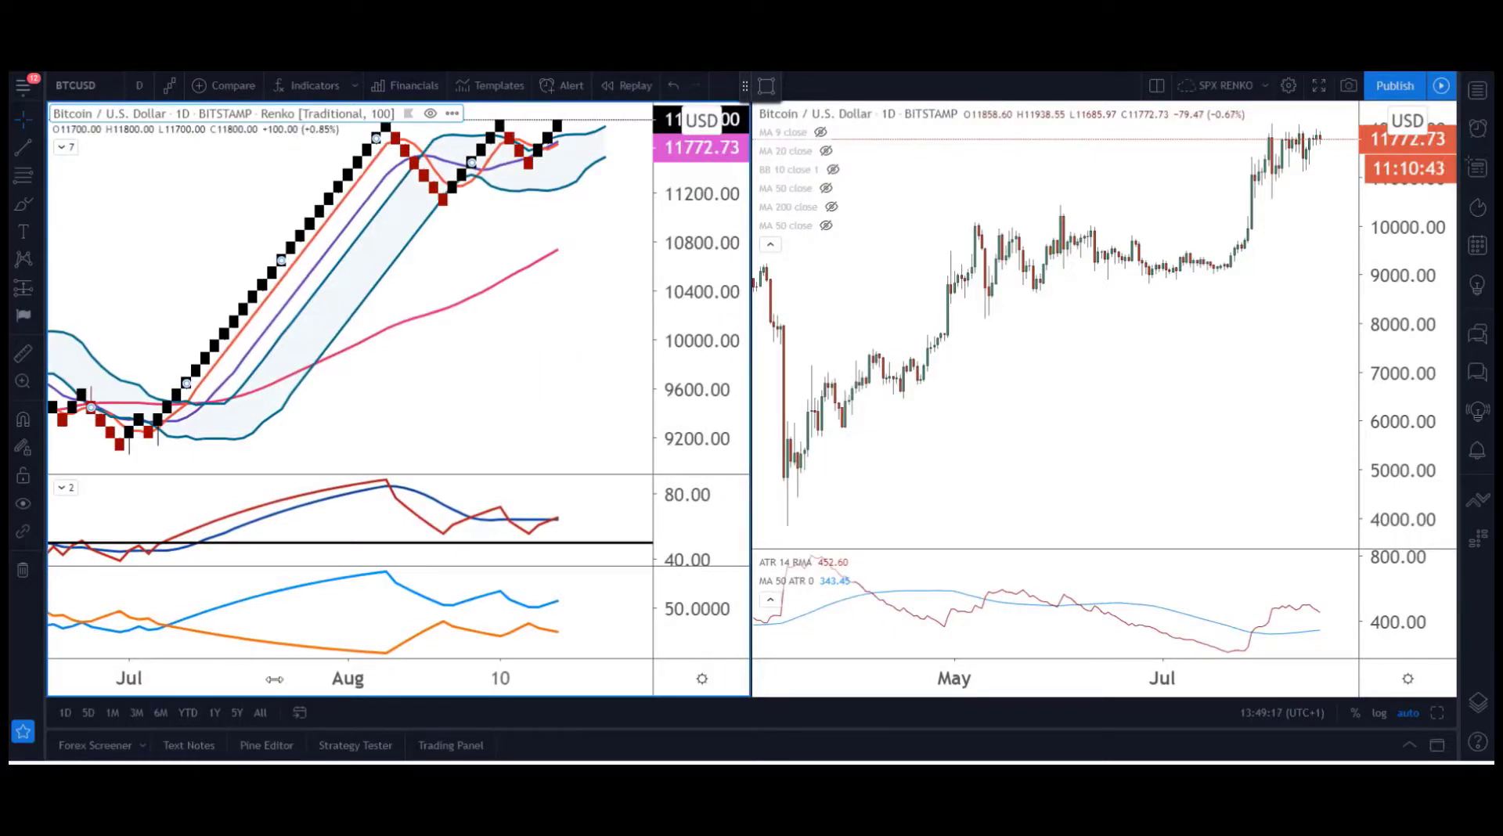
pyautogui.scroll(-5, 274, 678)
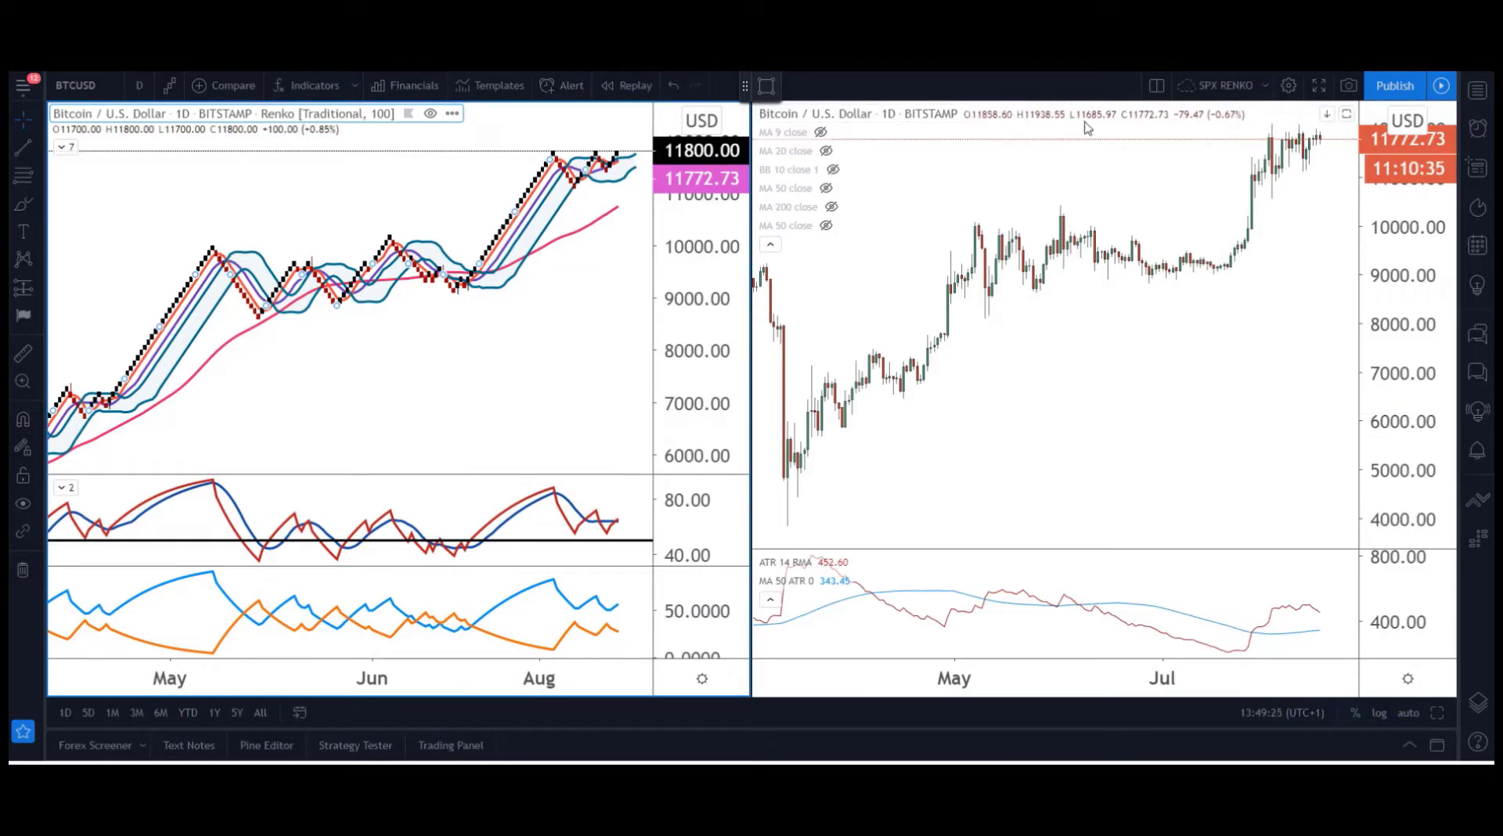
# Return to the single-chart layout and auto-fit the price scale of the BTCUSD Renko chart.
pyautogui.click(1153, 84)
pyautogui.click(1180, 117)
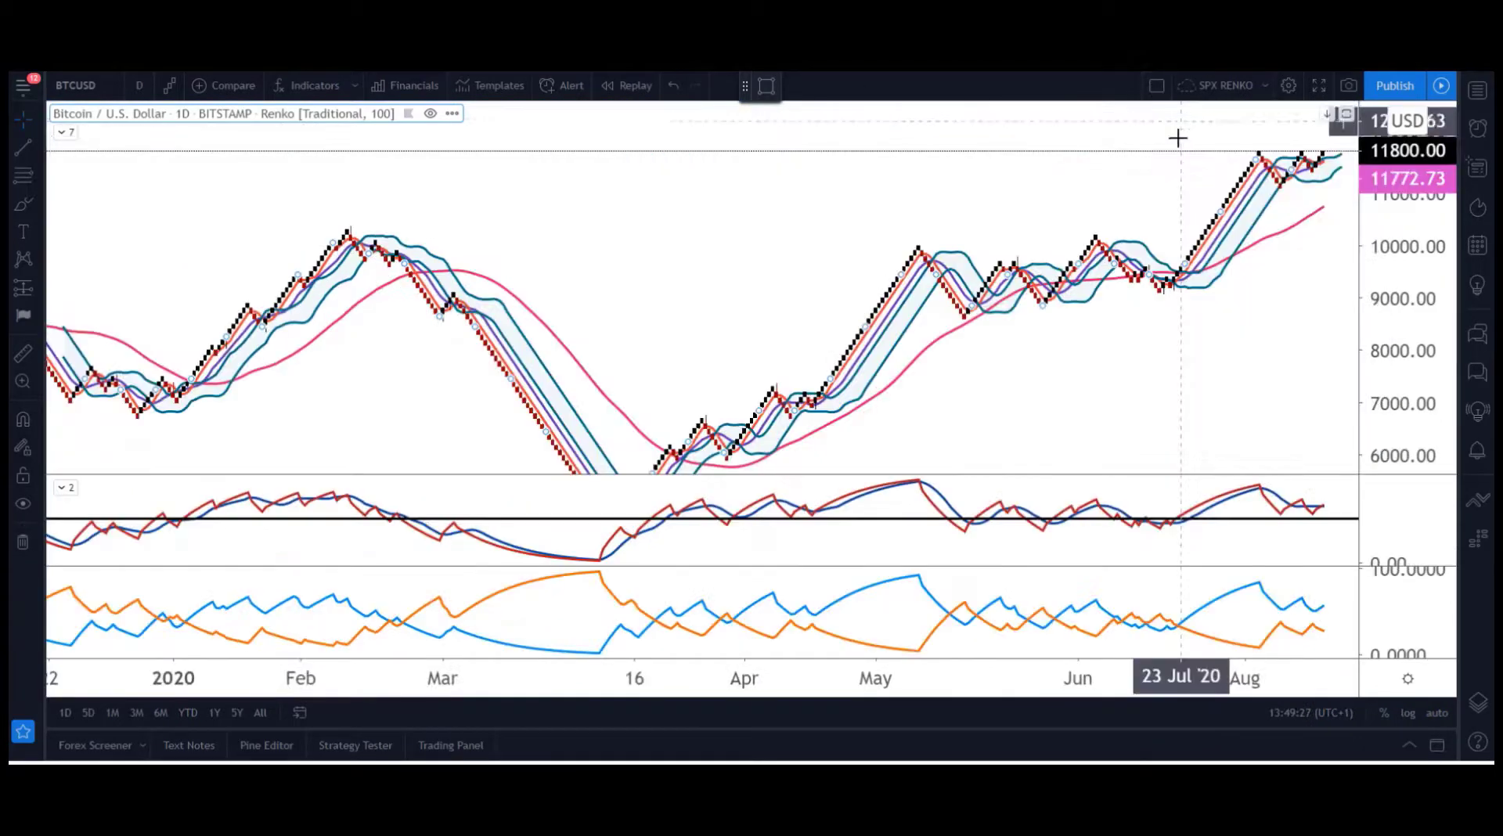
pyautogui.doubleClick(1390, 274)
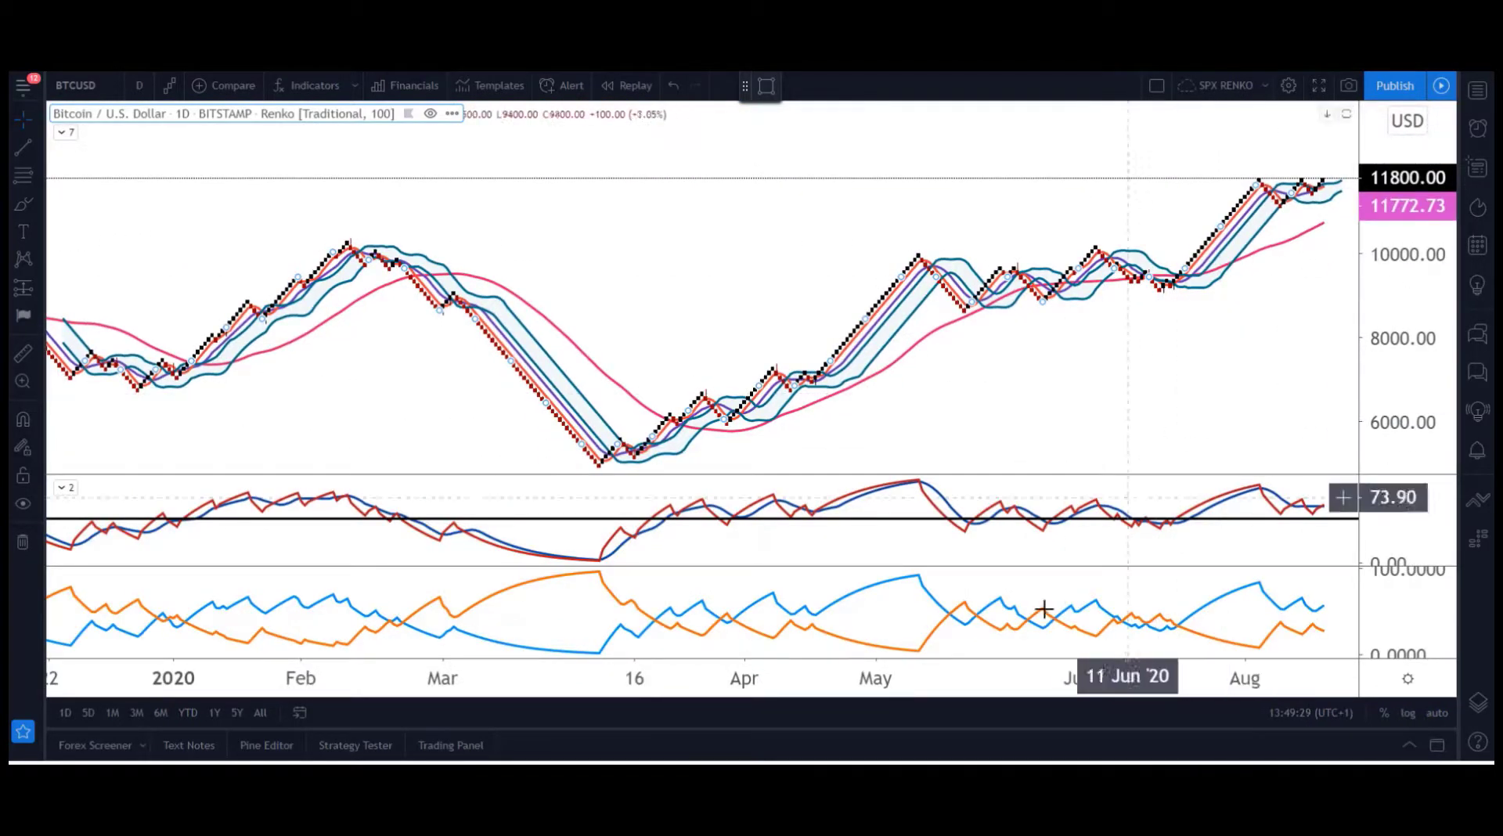
pyautogui.moveTo(952, 679); pyautogui.dragTo(593, 732)
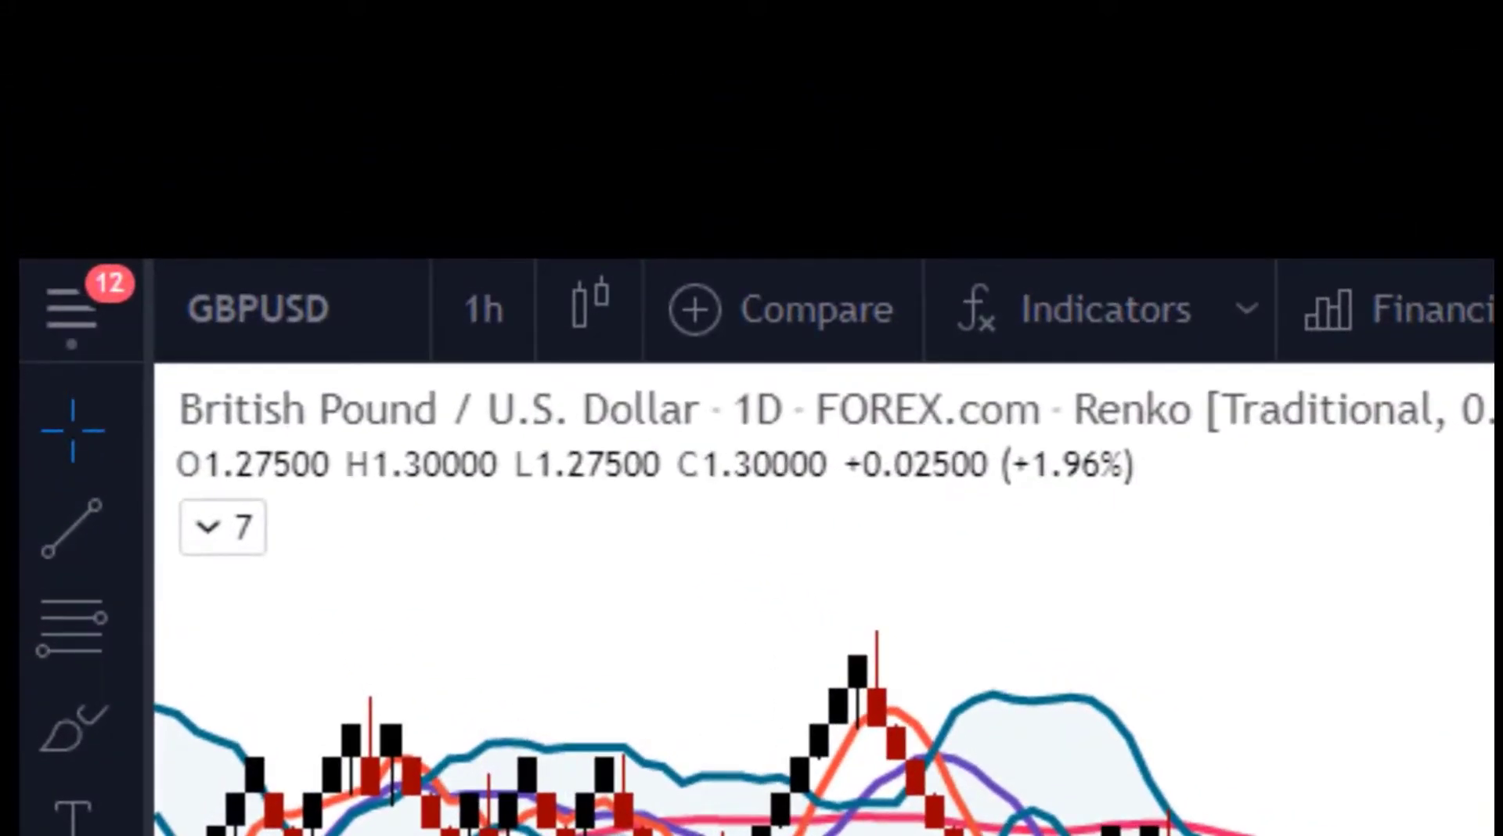
# Compare the intervals of the GBPUSD Renko and Heikin Ashi charts and show more history on the Heikin Ashi chart.
pyautogui.click(1062, 501)
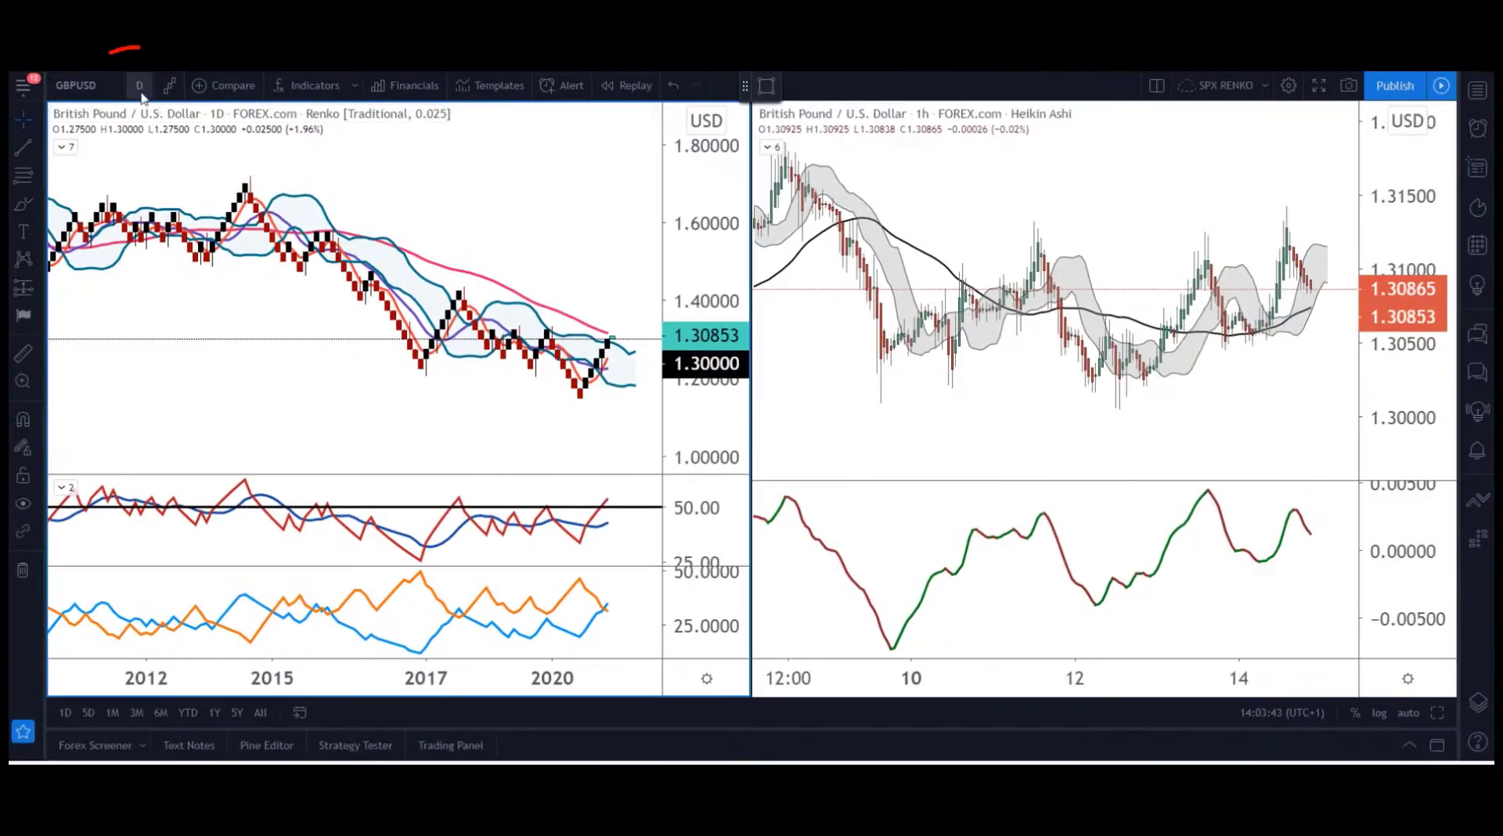
pyautogui.click(898, 181)
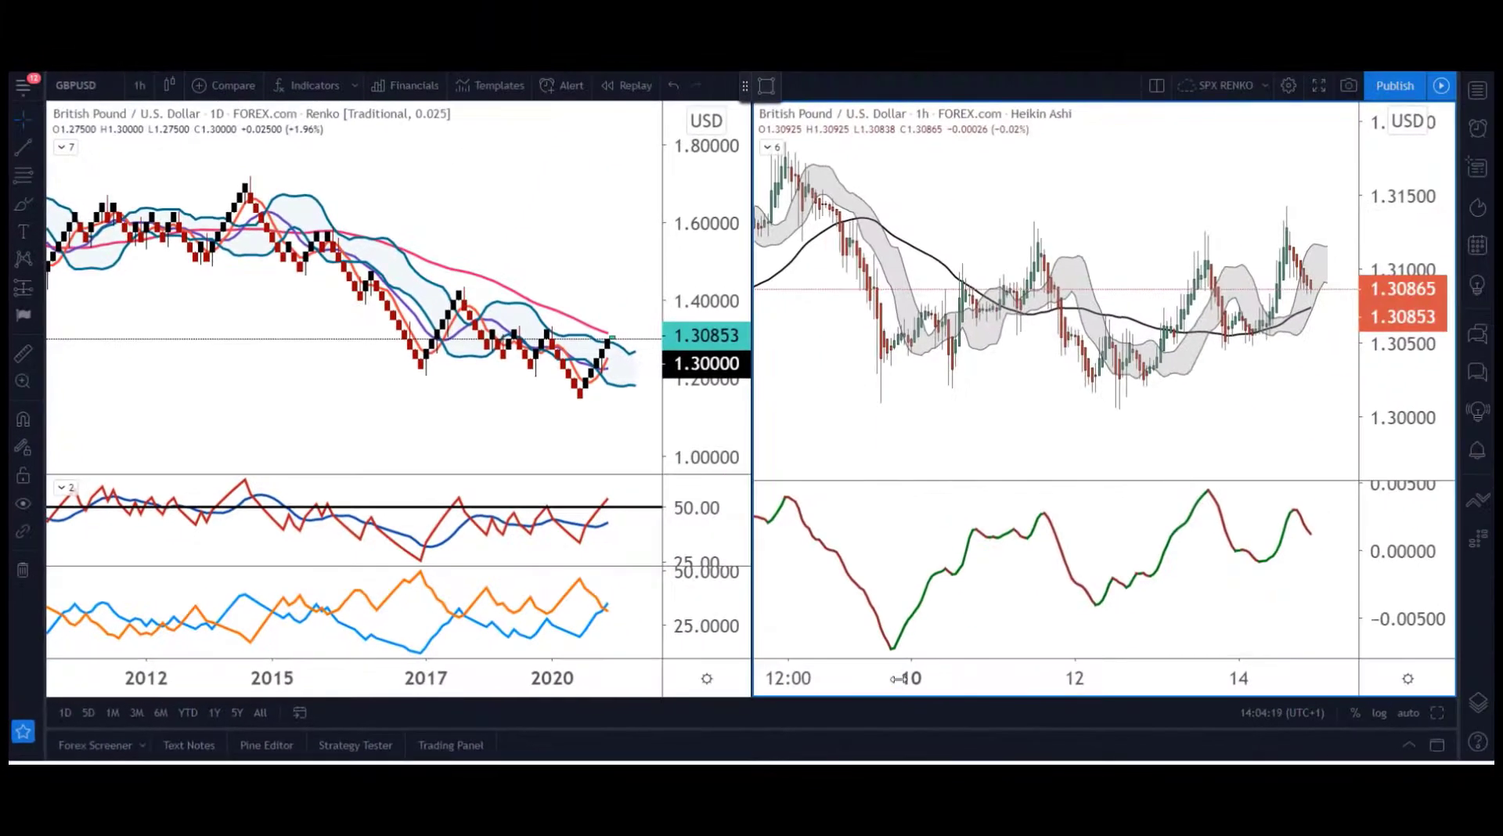
pyautogui.moveTo(898, 678); pyautogui.dragTo(1043, 677)
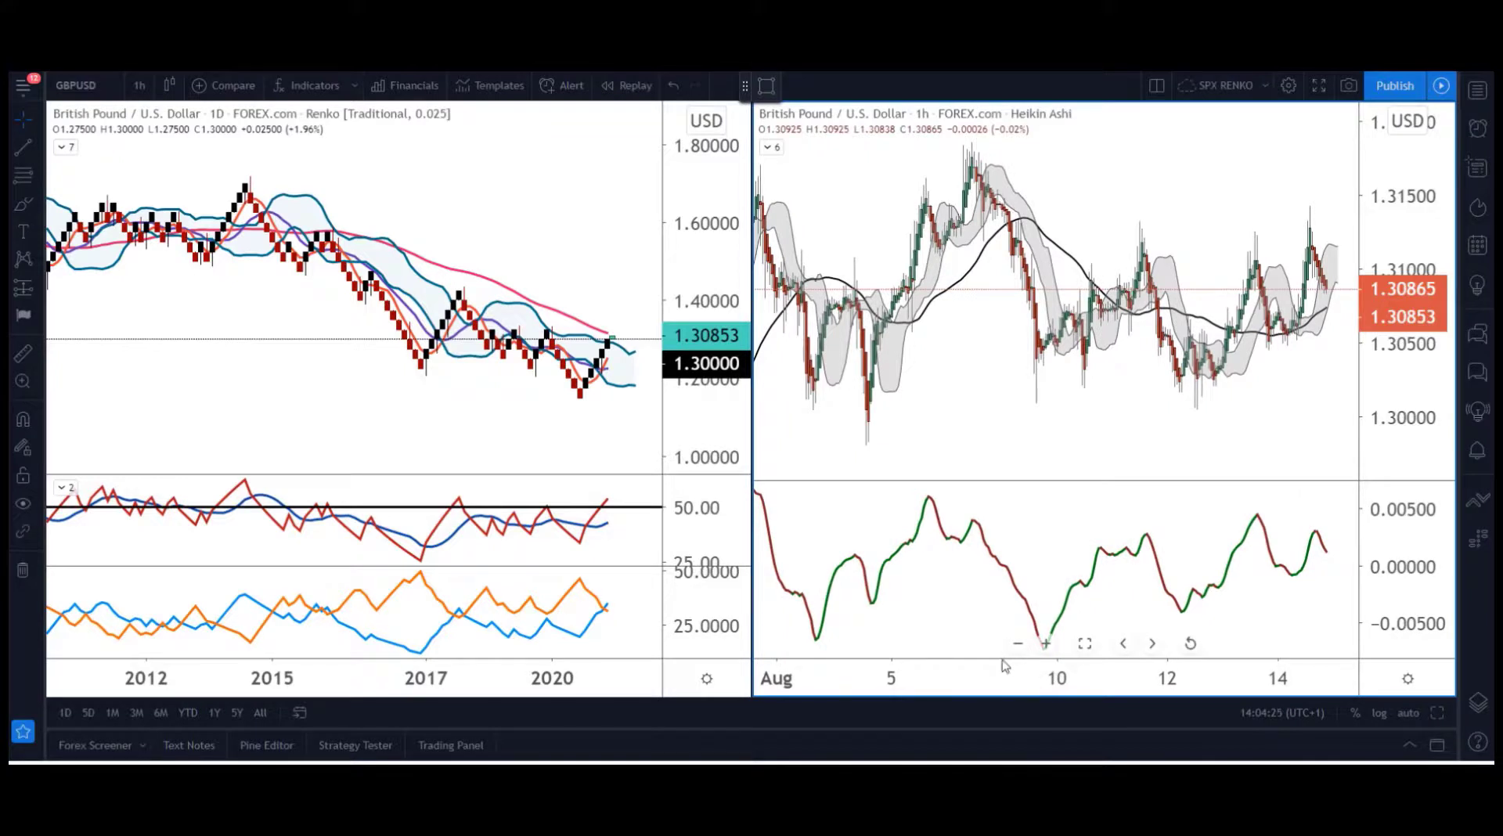